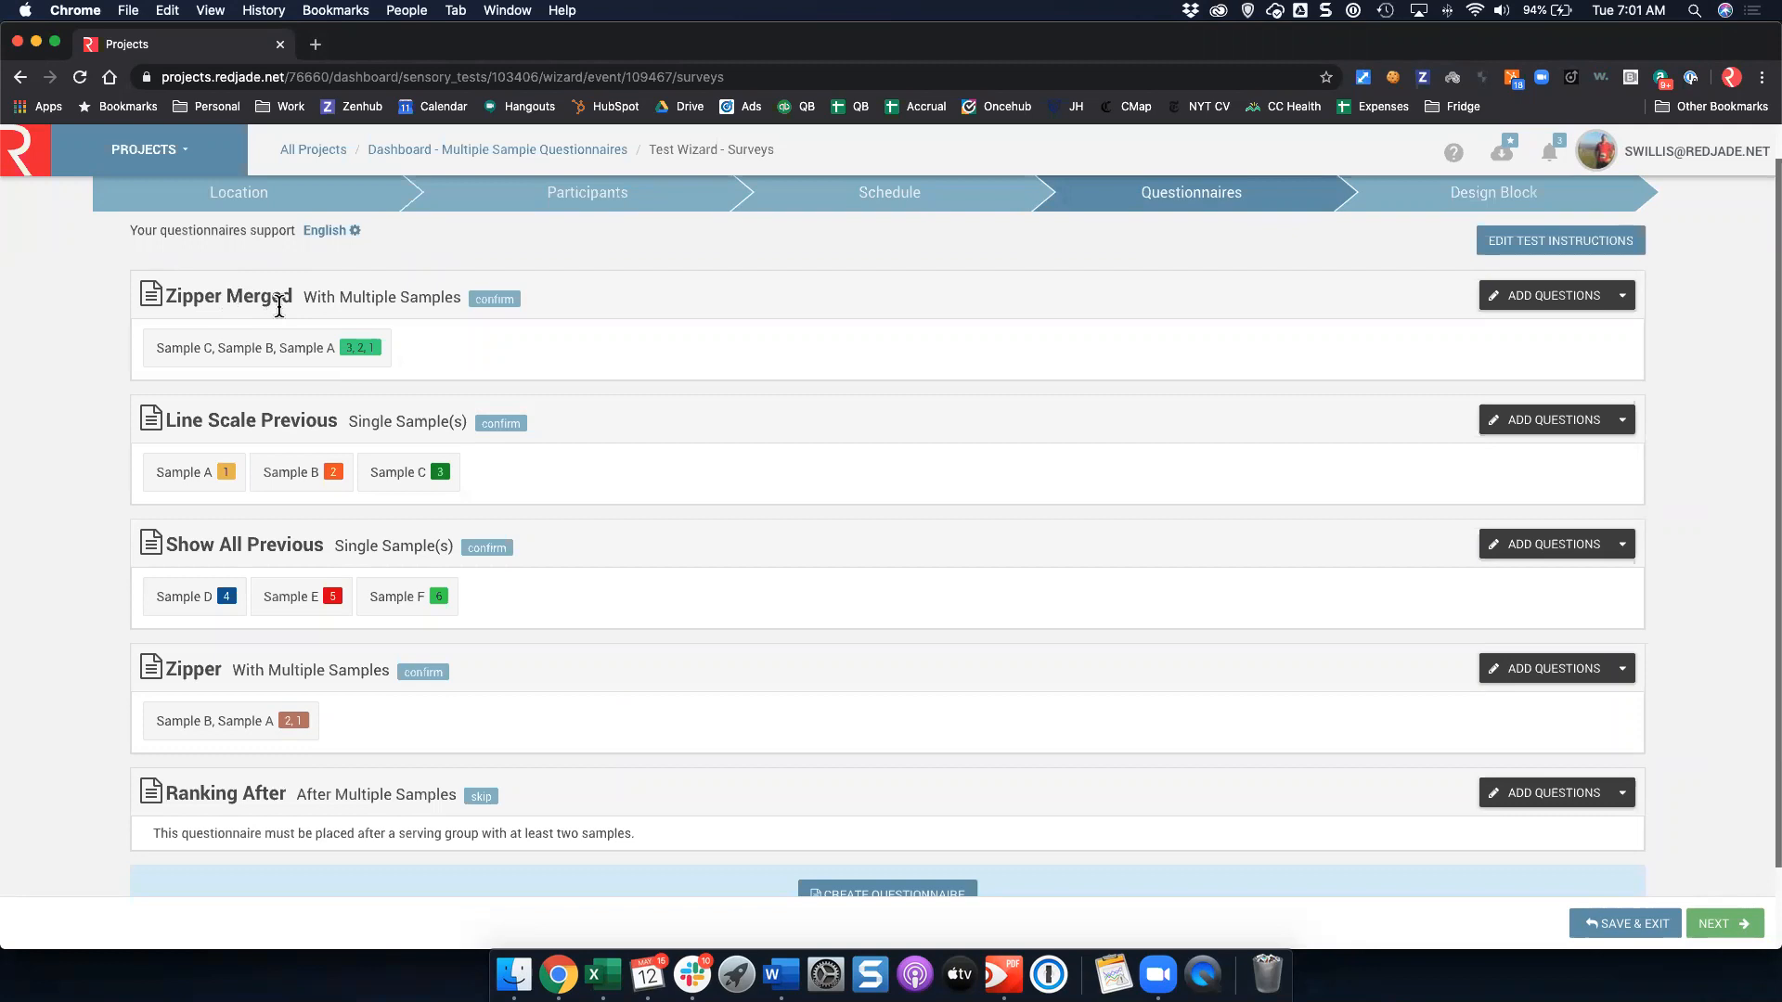
# Open the Zipper Merged questionnaire, view Attribute A's options, and preview it by placing ratings for the samples on Attribute A's line scale.
pyautogui.click(1531, 298)
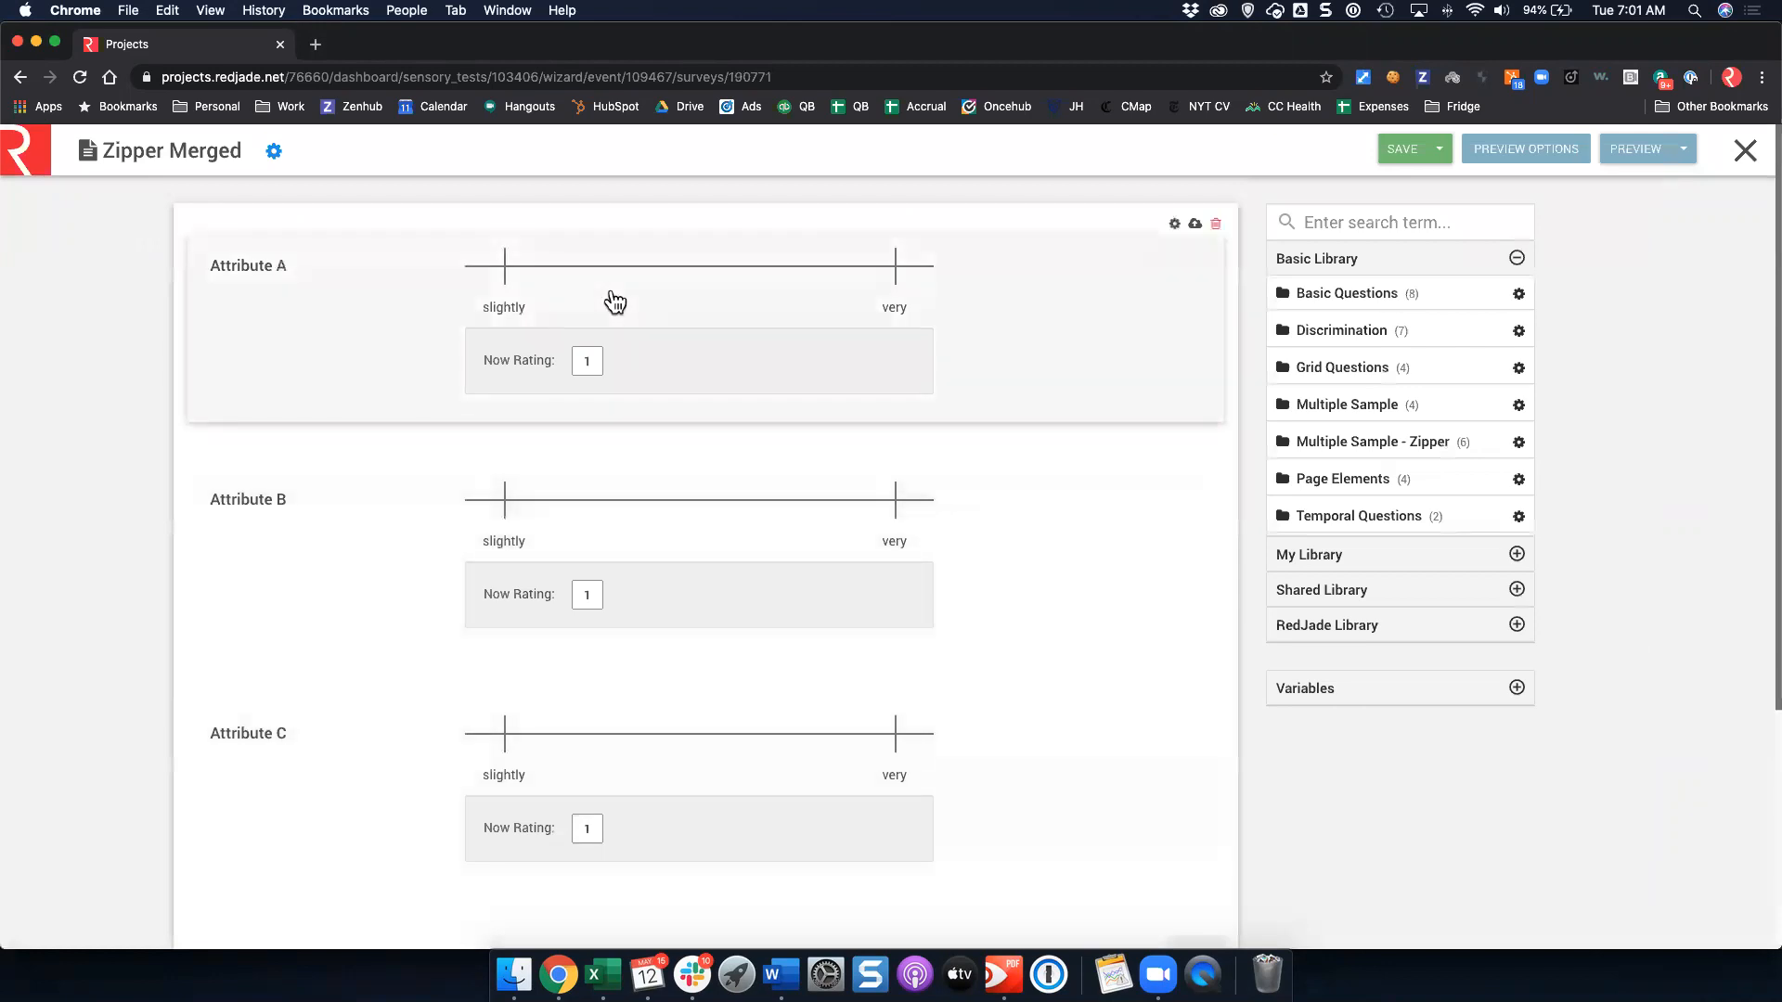
pyautogui.click(614, 301)
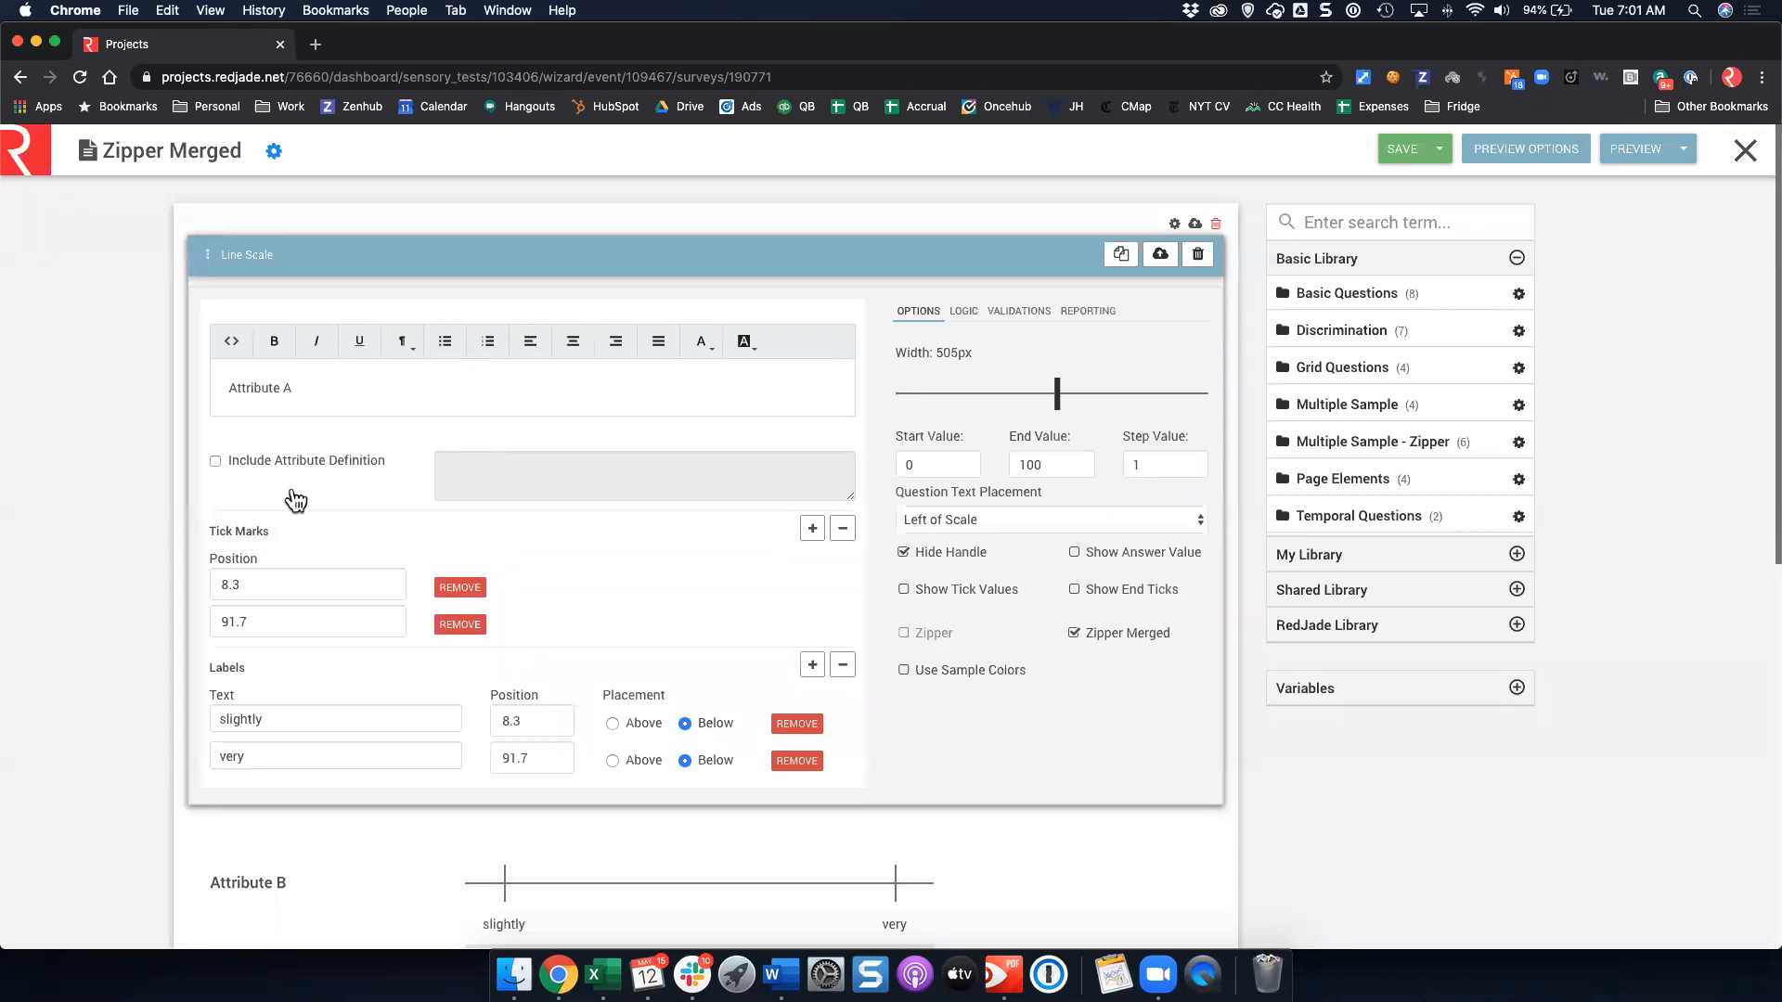
pyautogui.click(1635, 151)
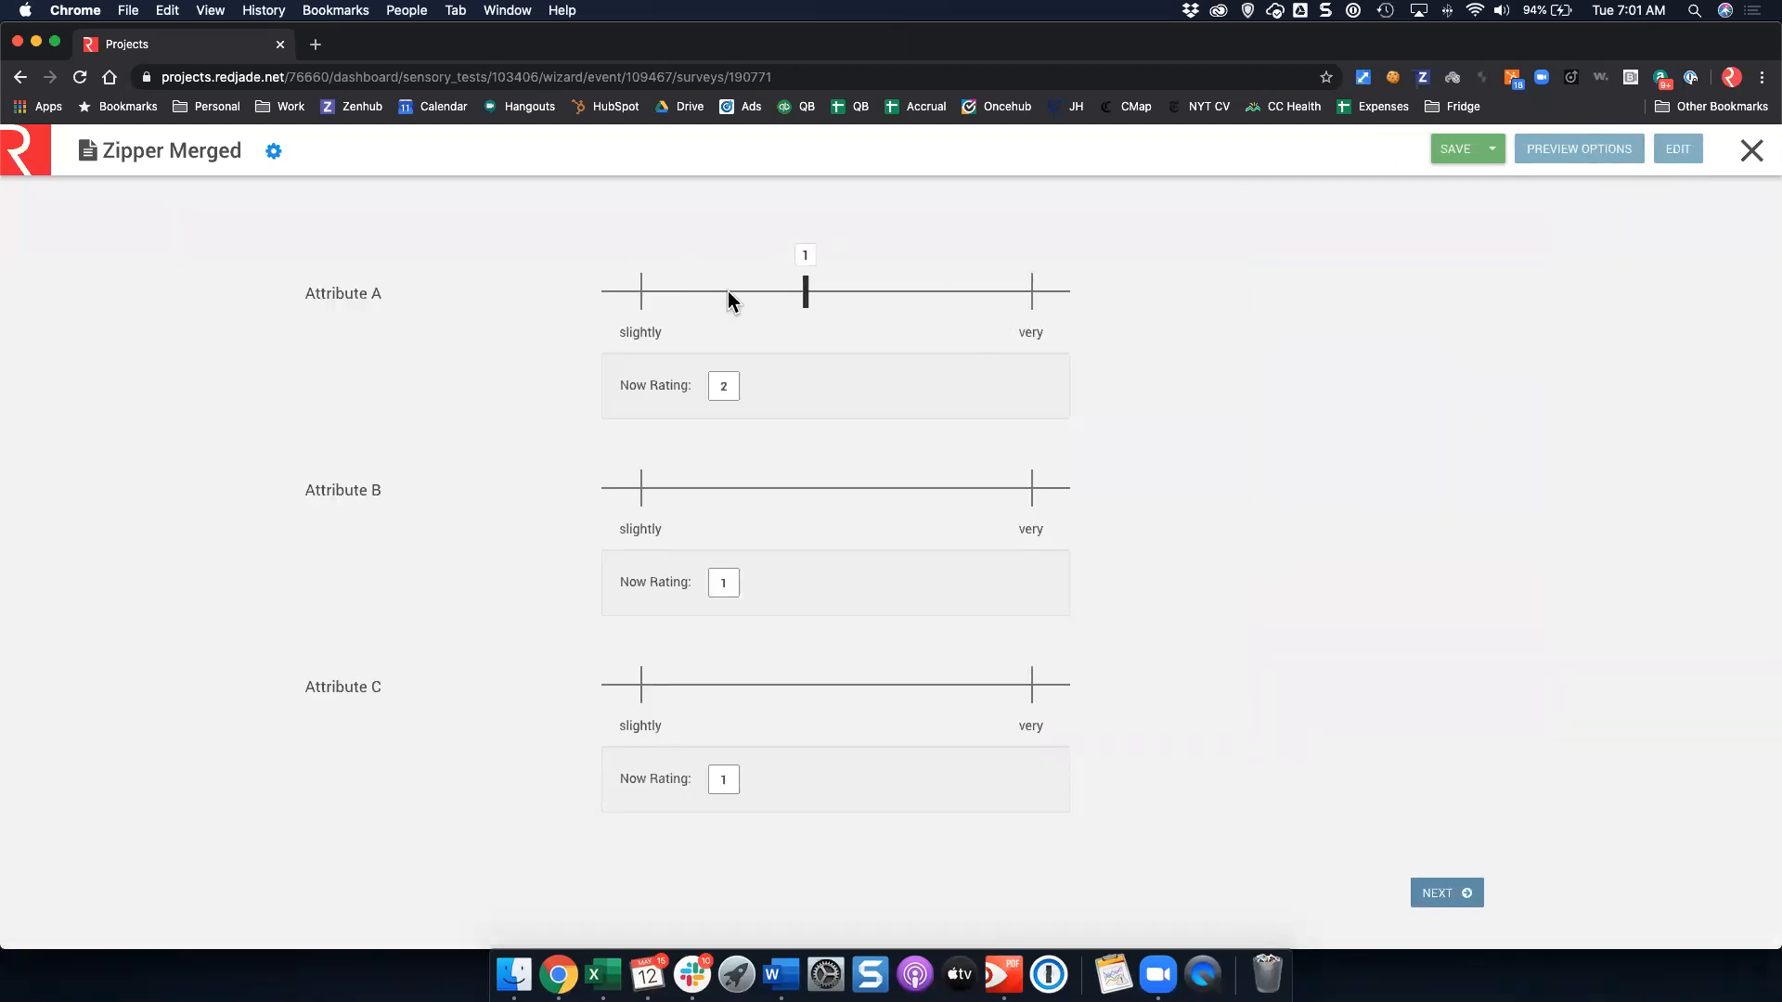
pyautogui.click(668, 297)
pyautogui.click(941, 308)
pyautogui.moveTo(944, 278)
pyautogui.mouseDown()
pyautogui.moveTo(740, 280)
pyautogui.moveTo(895, 265)
pyautogui.mouseUp()
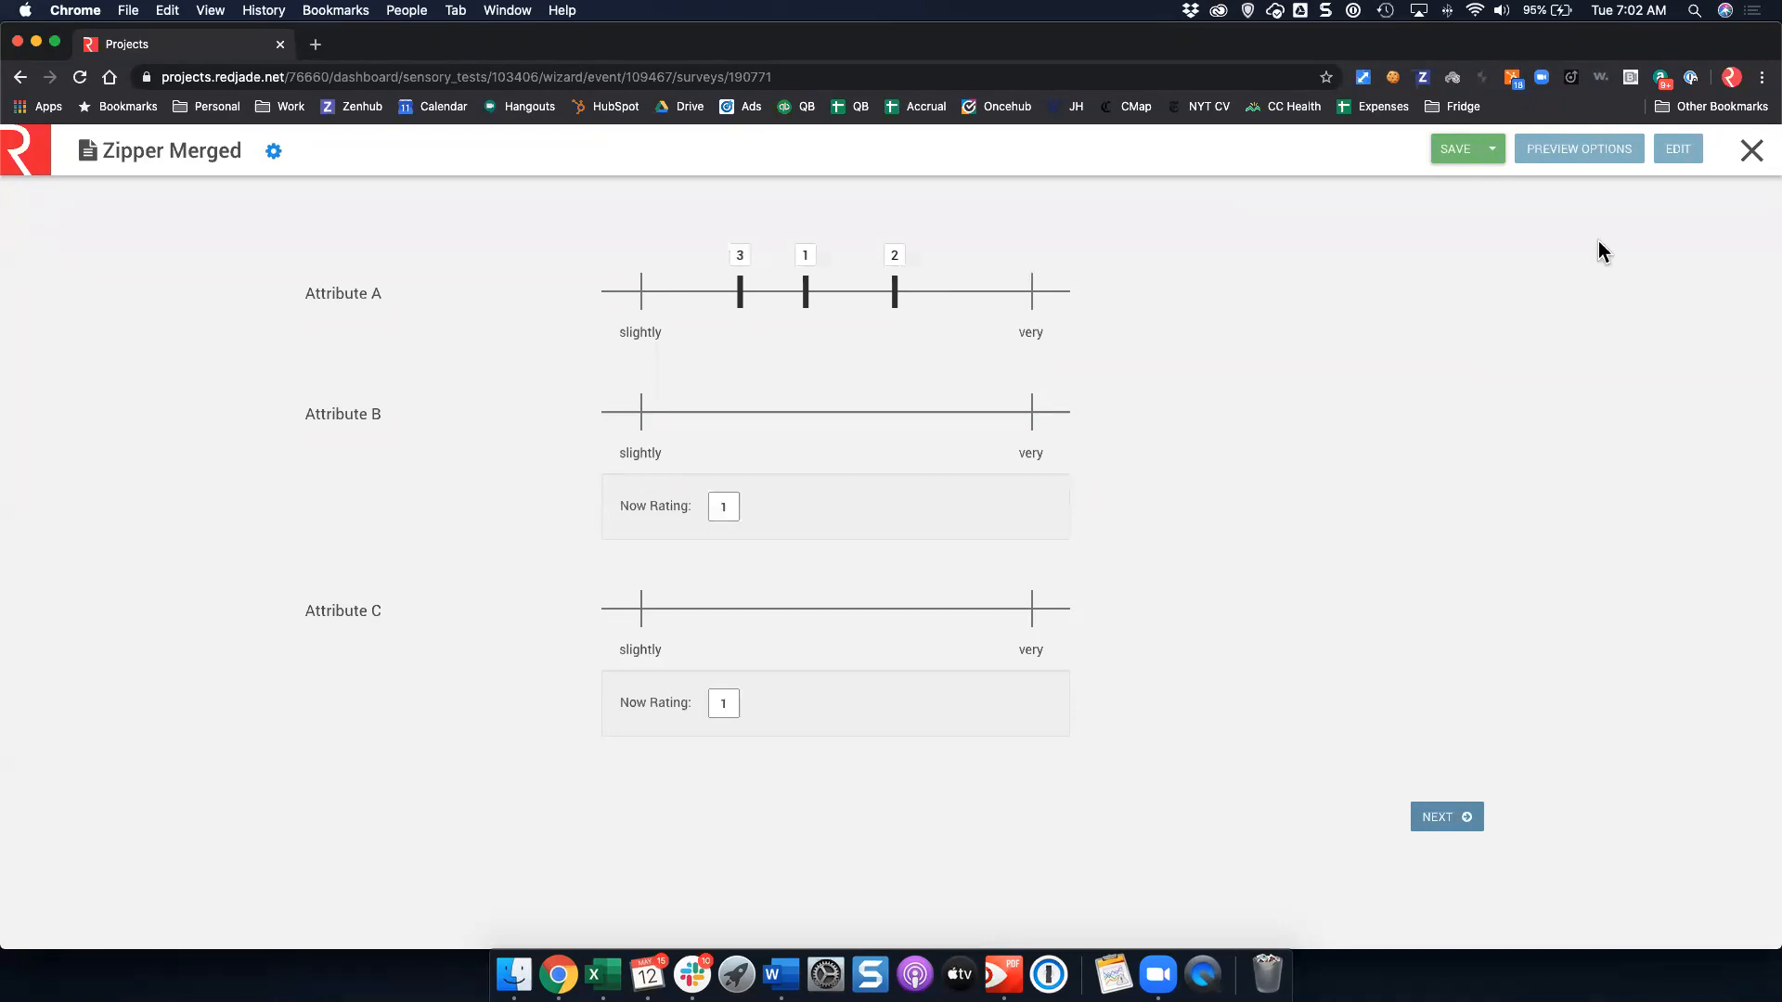
# Return to editing and turn on Use Sample Colors for the Attribute A line scale.
pyautogui.click(1679, 151)
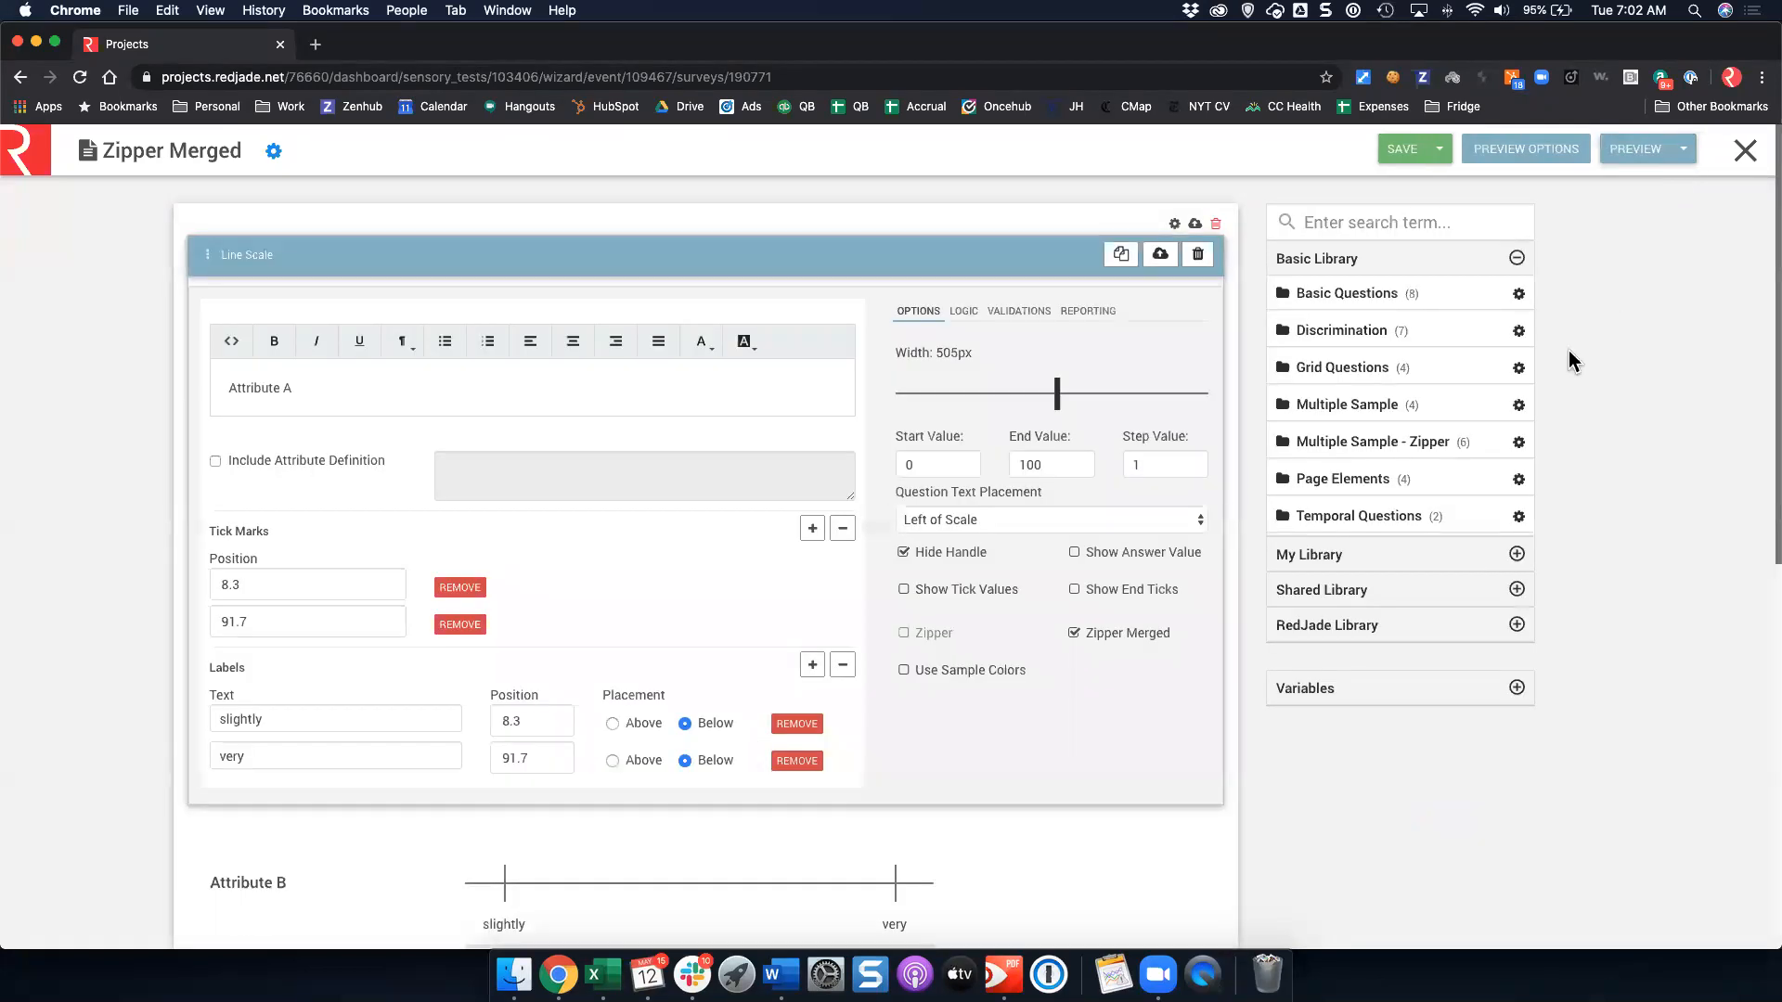
pyautogui.scroll(-1, 573, 473)
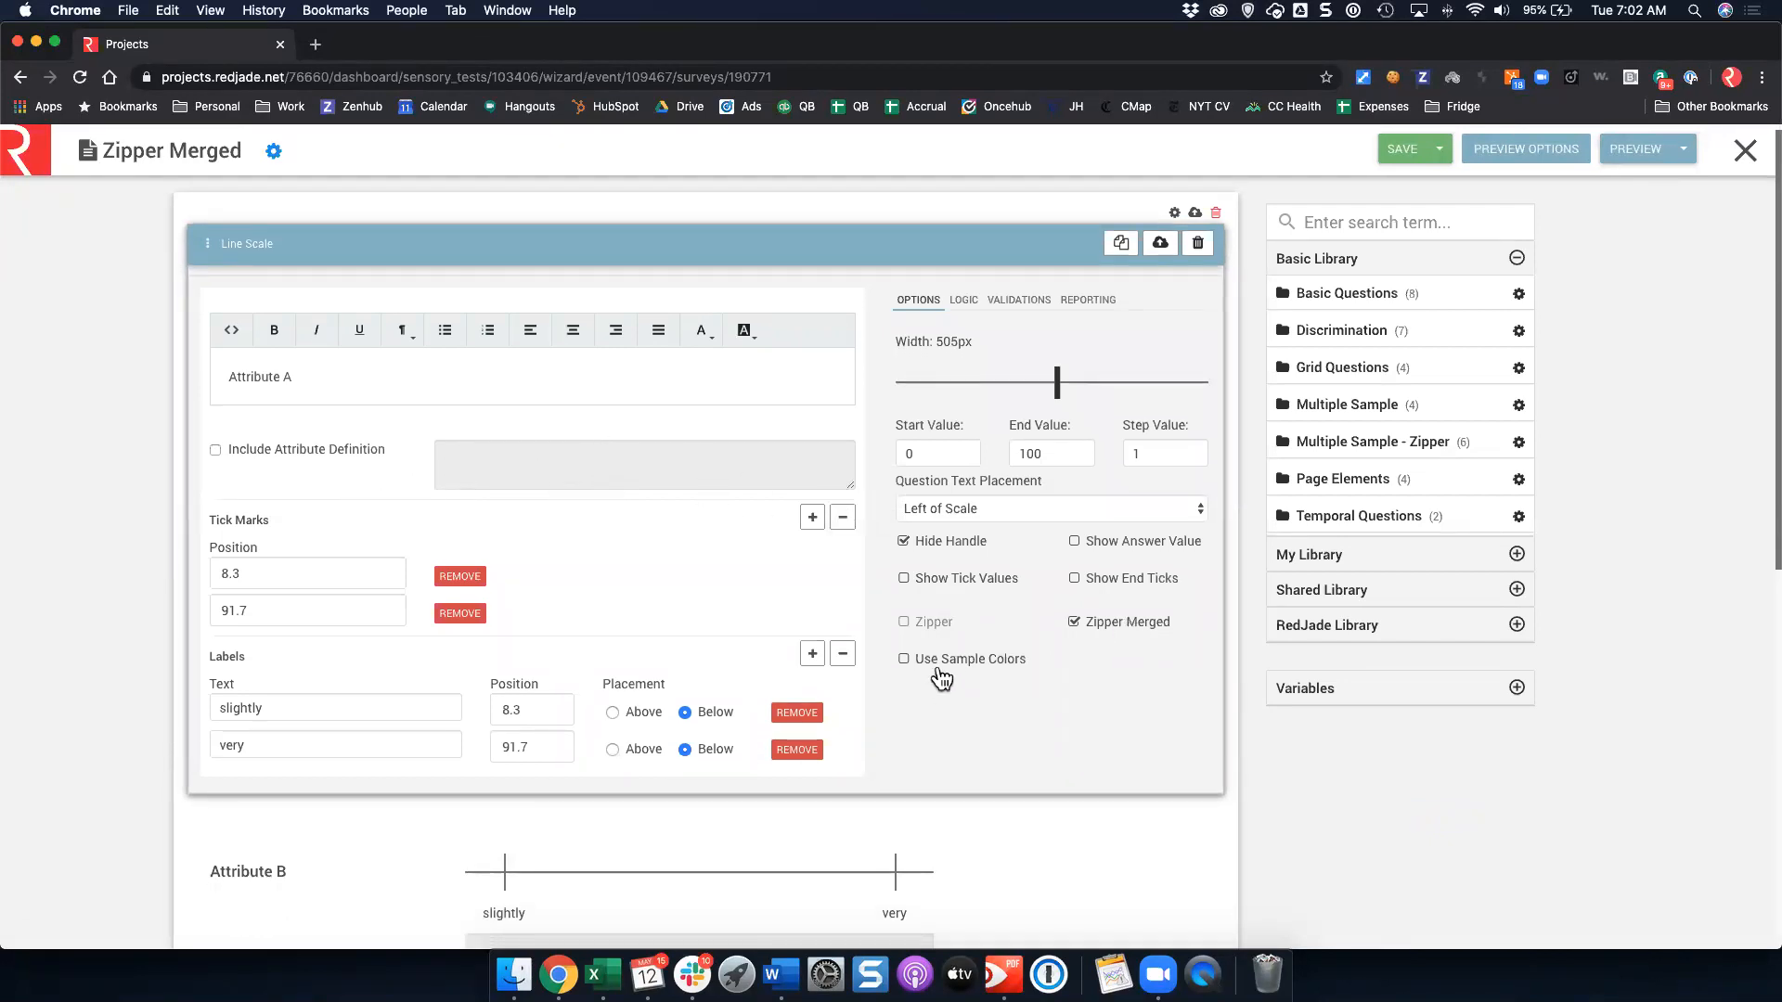
pyautogui.scroll(-1, 896, 733)
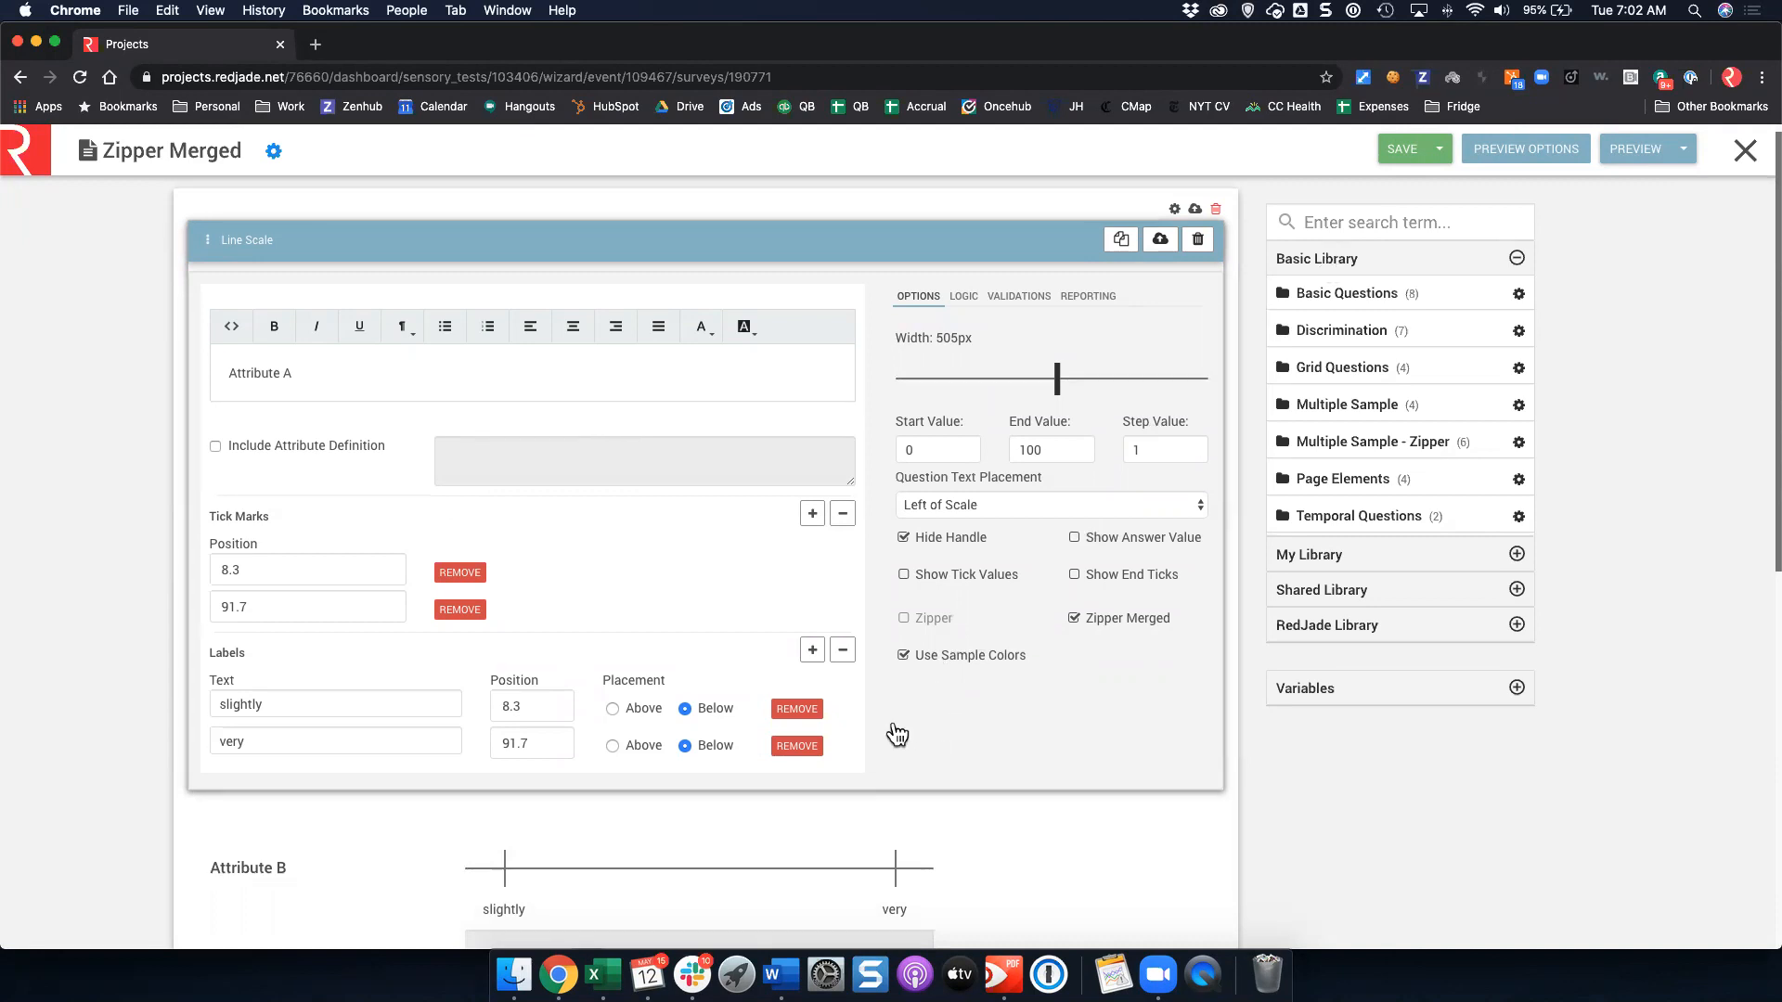
# Preview the Zipper Merged questionnaire again, place and rearrange the three coloured sample ratings on Attribute A, and close the questionnaire.
pyautogui.click(1638, 152)
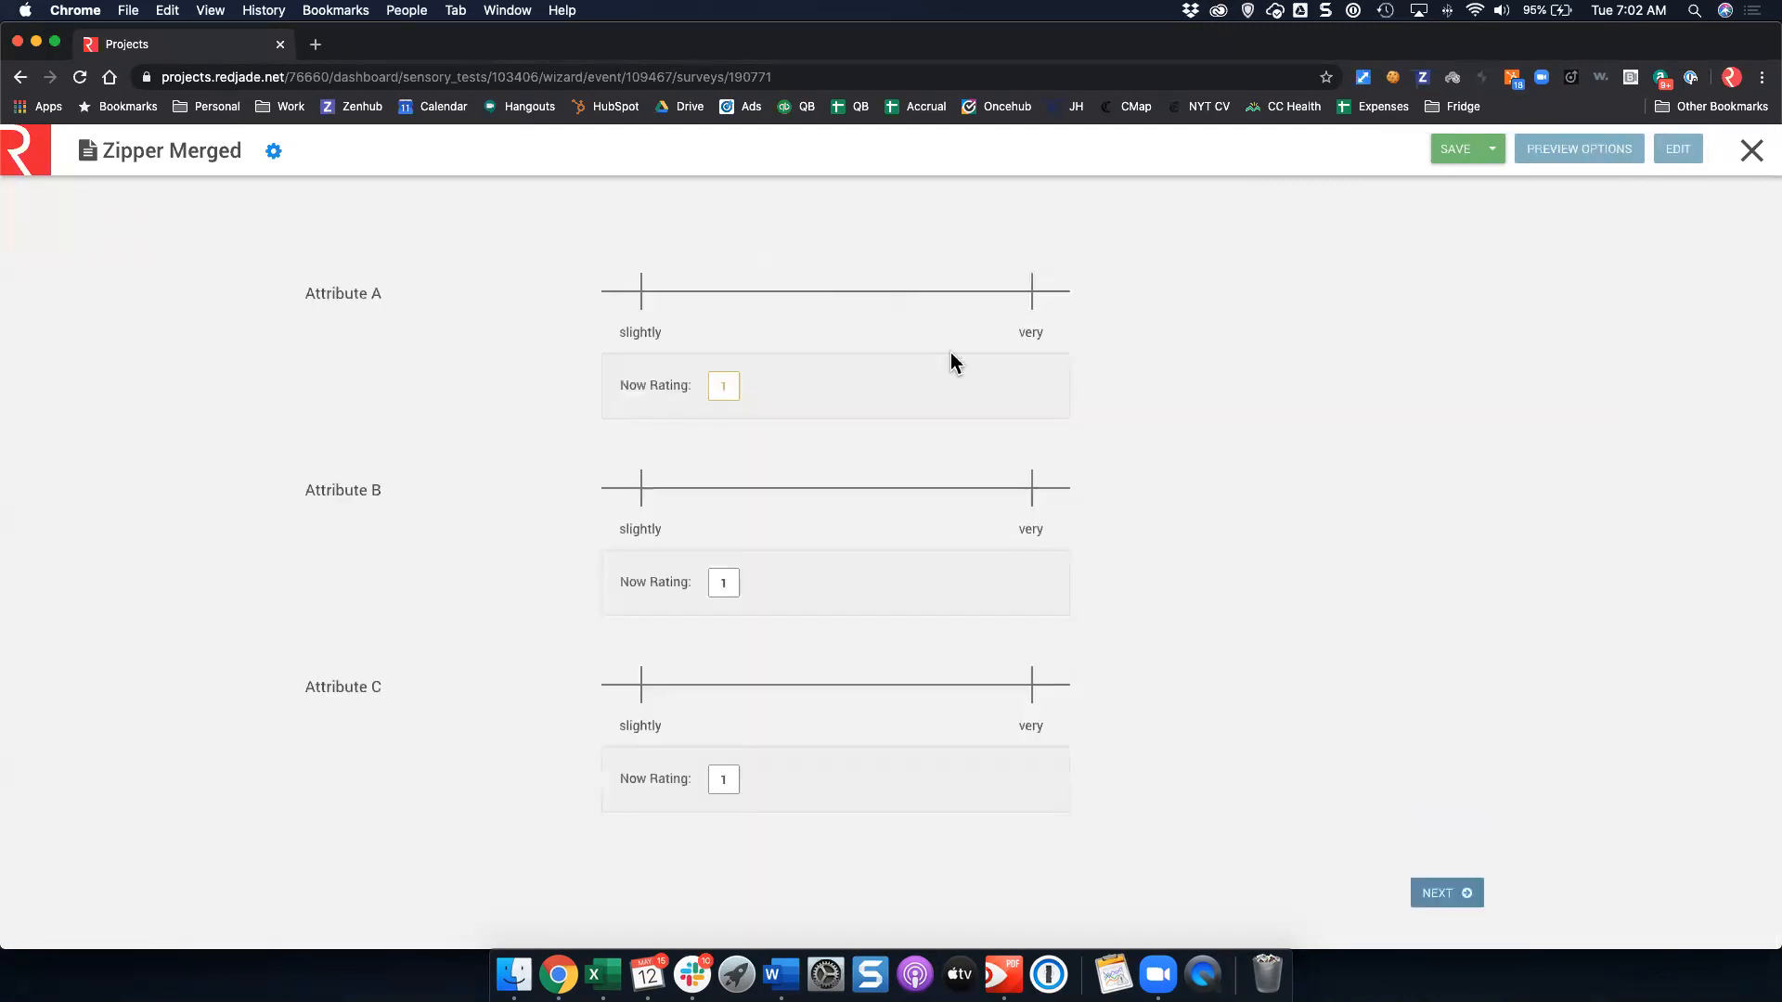
pyautogui.moveTo(690, 292); pyautogui.dragTo(917, 288)
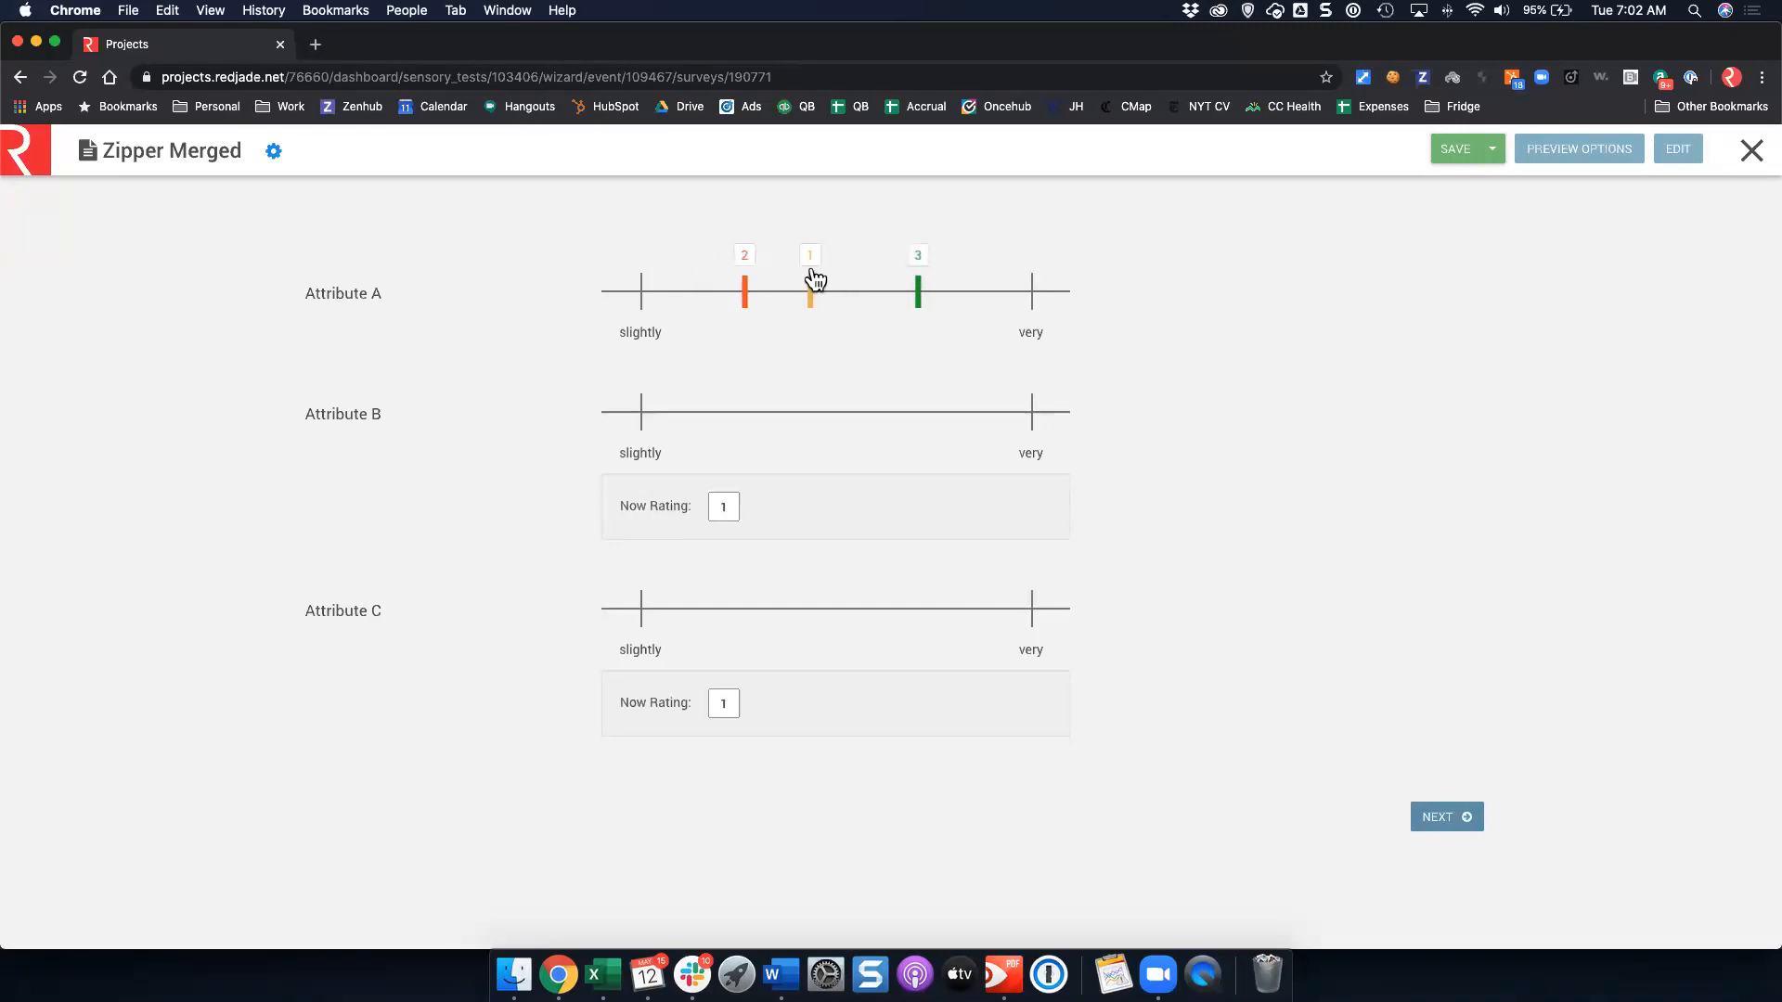
pyautogui.moveTo(743, 268)
pyautogui.mouseDown()
pyautogui.moveTo(1012, 299)
pyautogui.moveTo(923, 278)
pyautogui.moveTo(682, 292)
pyautogui.mouseUp()
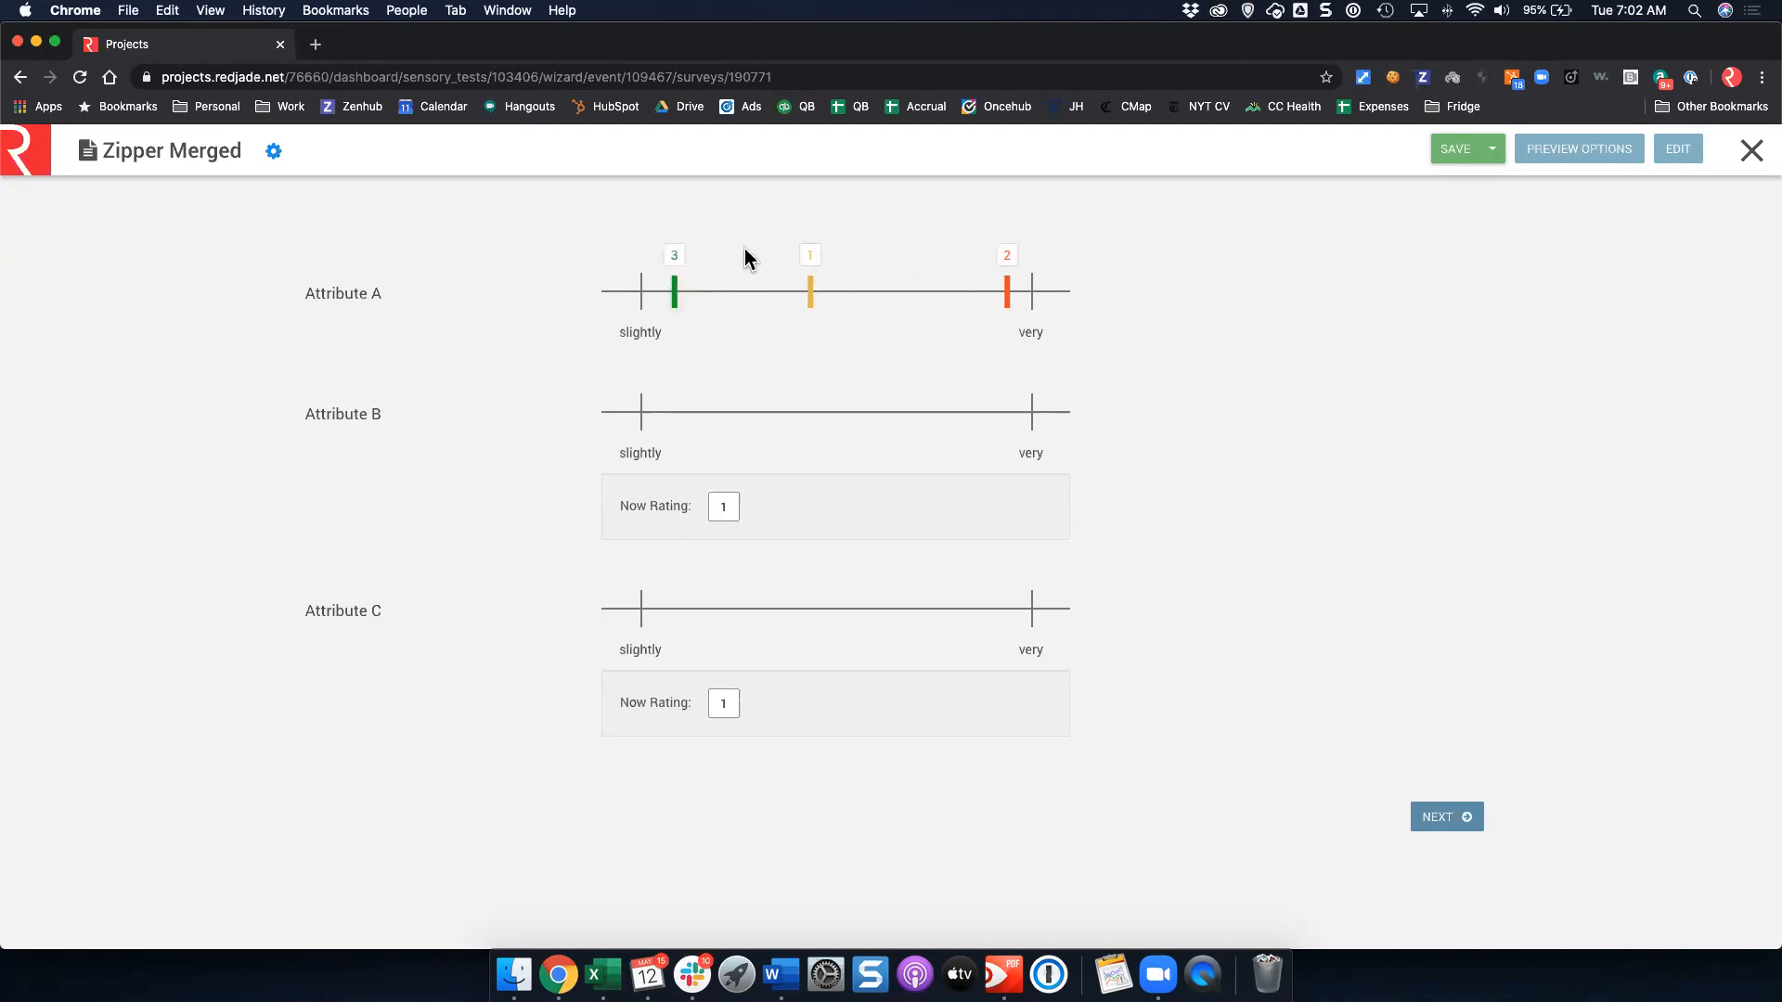
pyautogui.click(1749, 152)
pyautogui.click(1133, 292)
# Open the Line Scale Previous questionnaire and review Attribute 3's options and the questionnaire settings, leaving the settings unchanged.
pyautogui.scroll(-1, 677, 472)
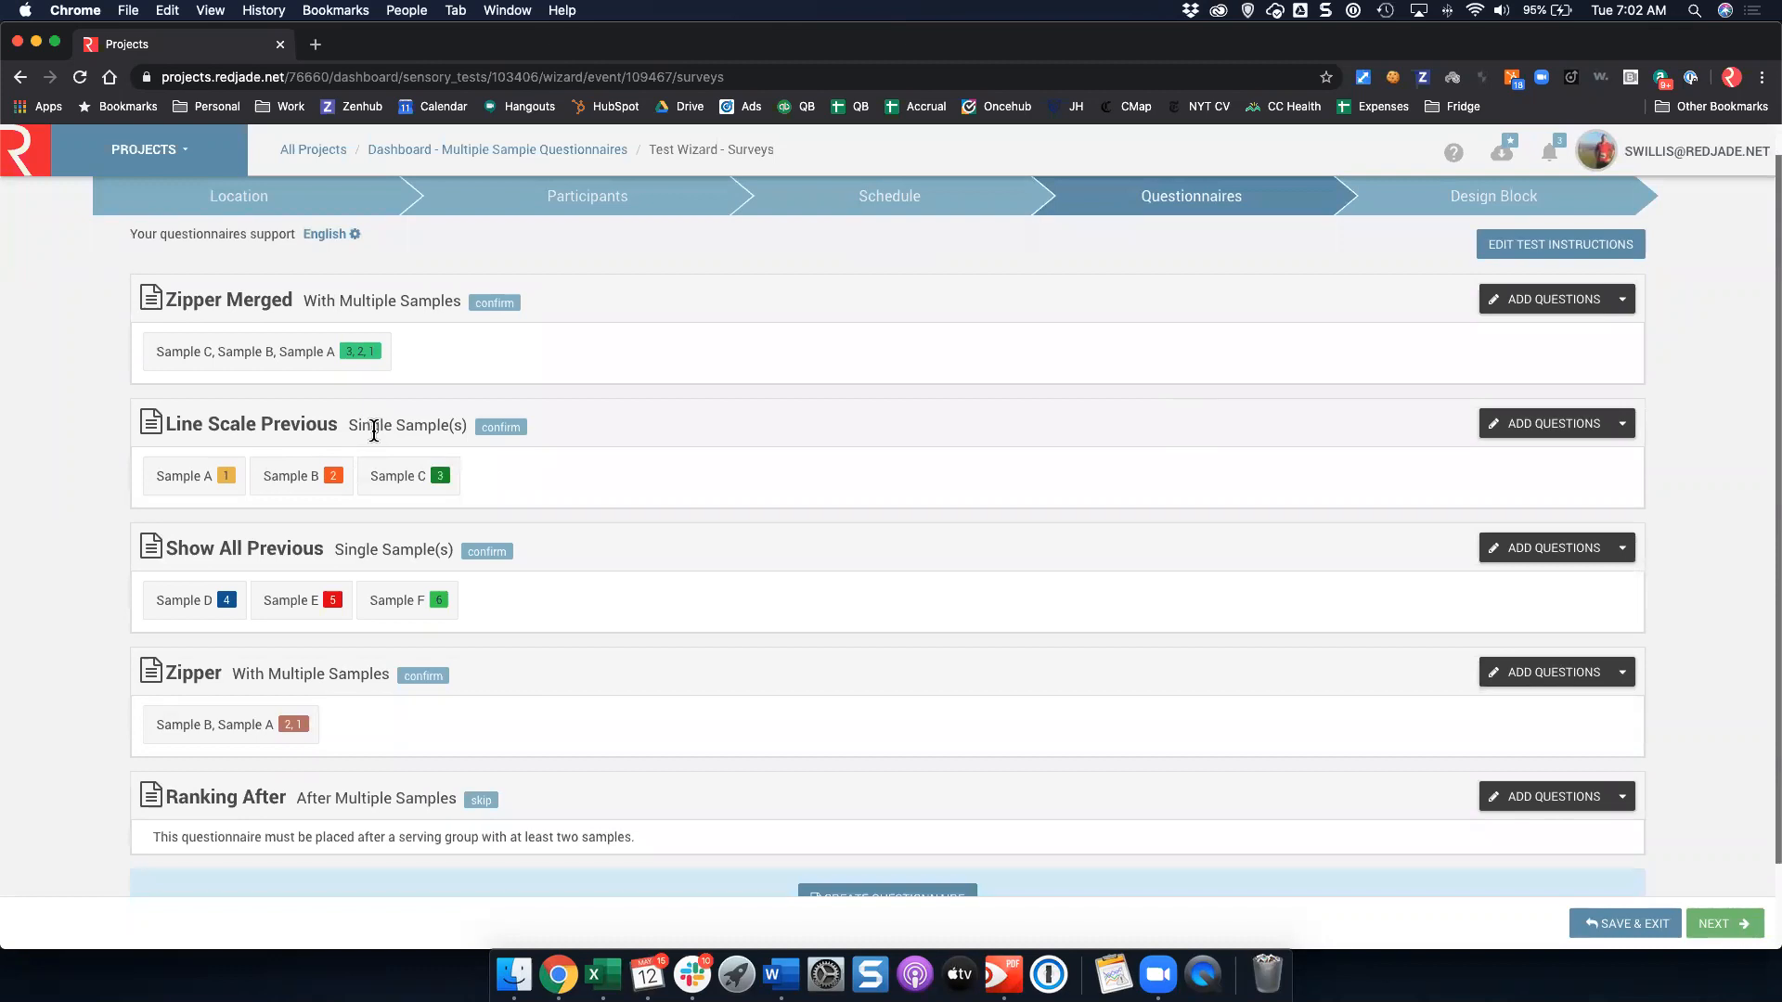
pyautogui.click(1556, 425)
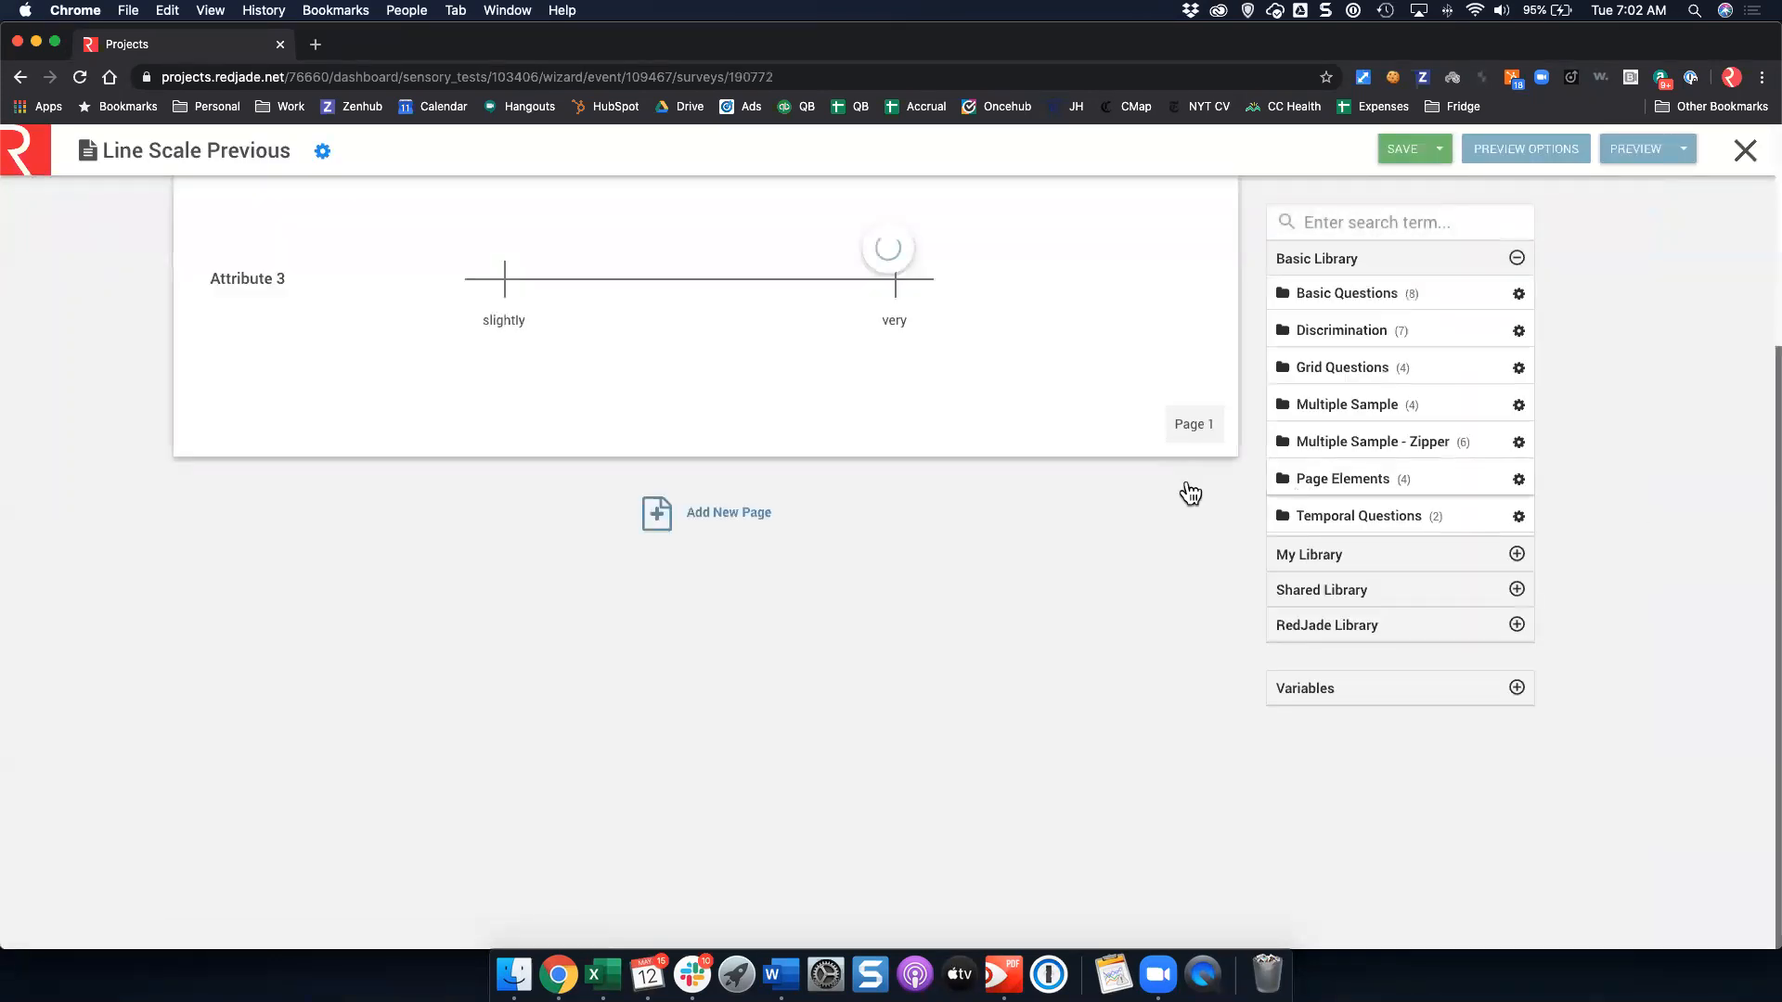
pyautogui.click(845, 306)
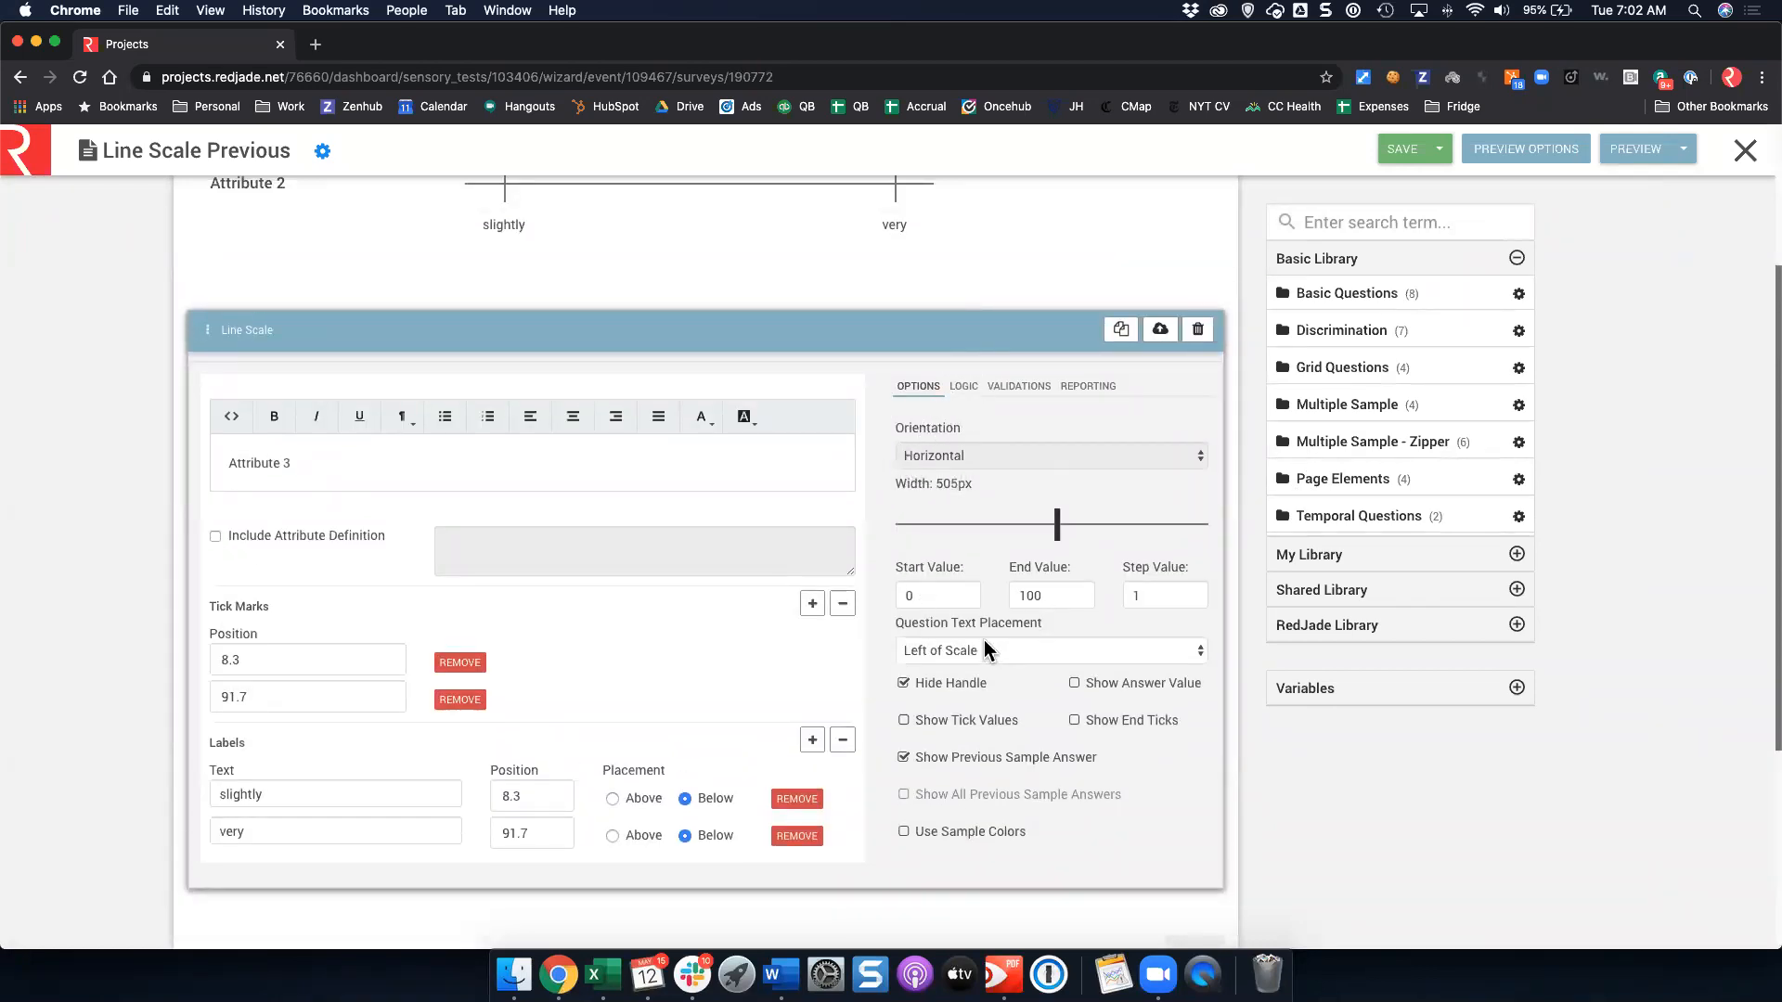
pyautogui.scroll(-3, 985, 771)
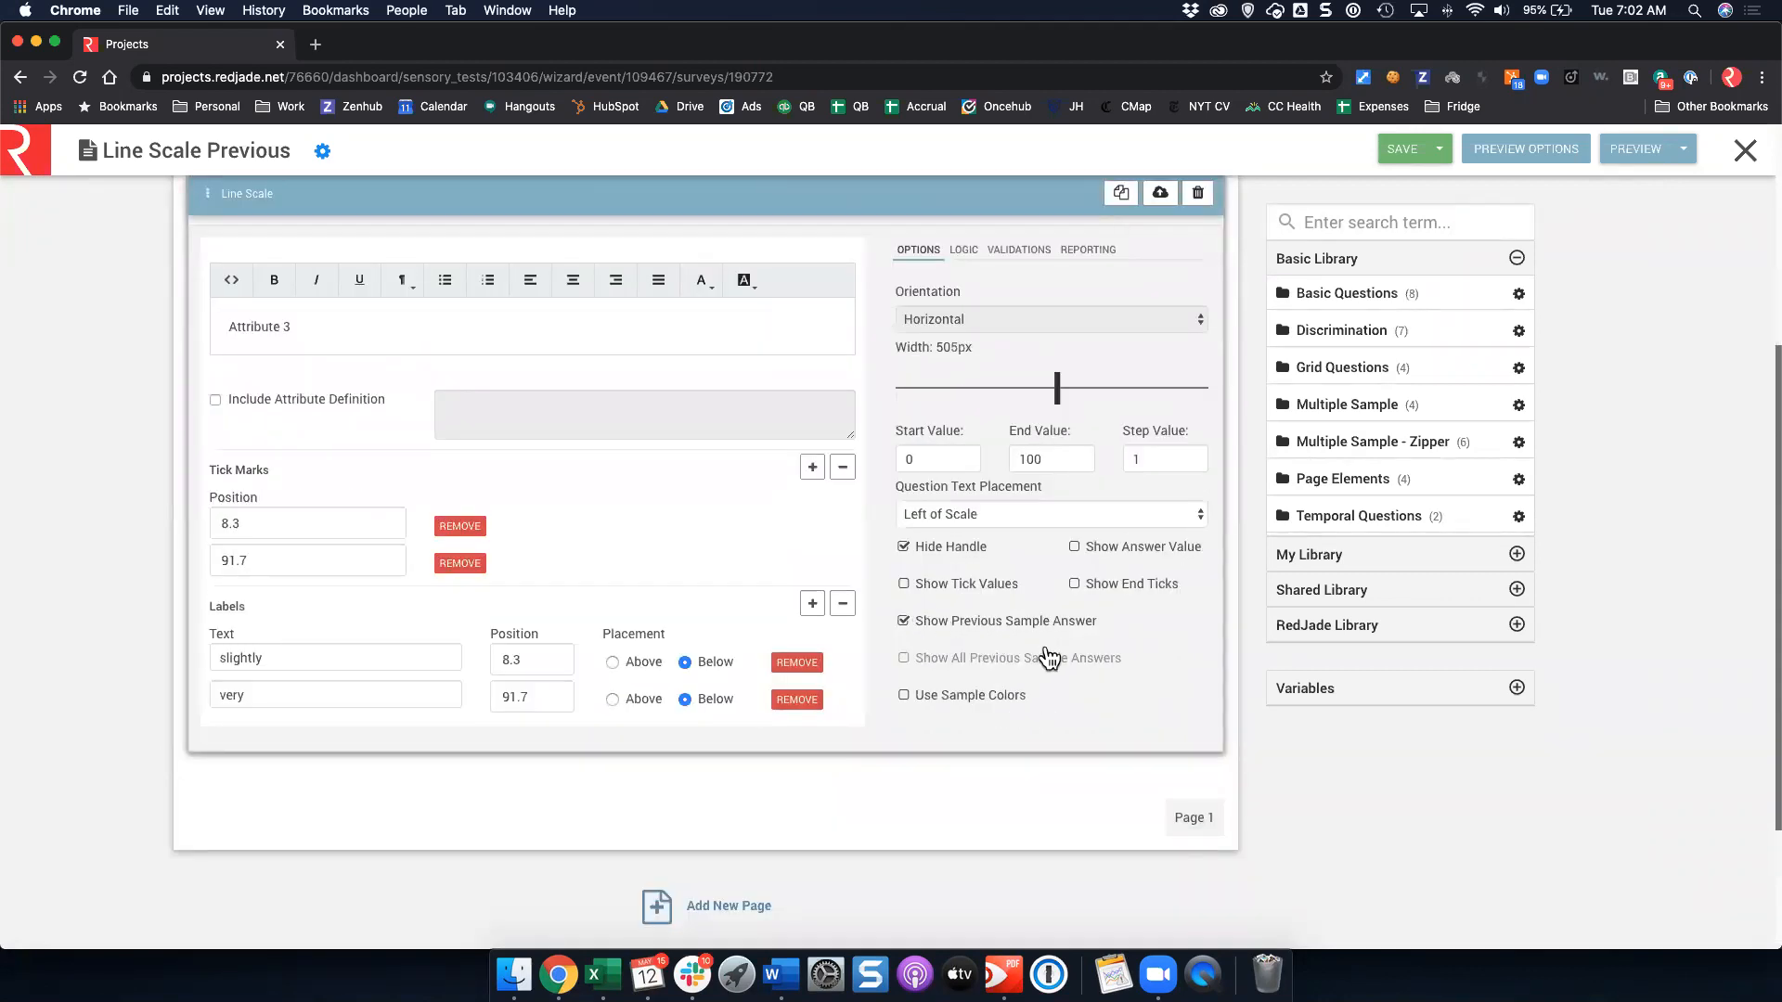
pyautogui.click(322, 152)
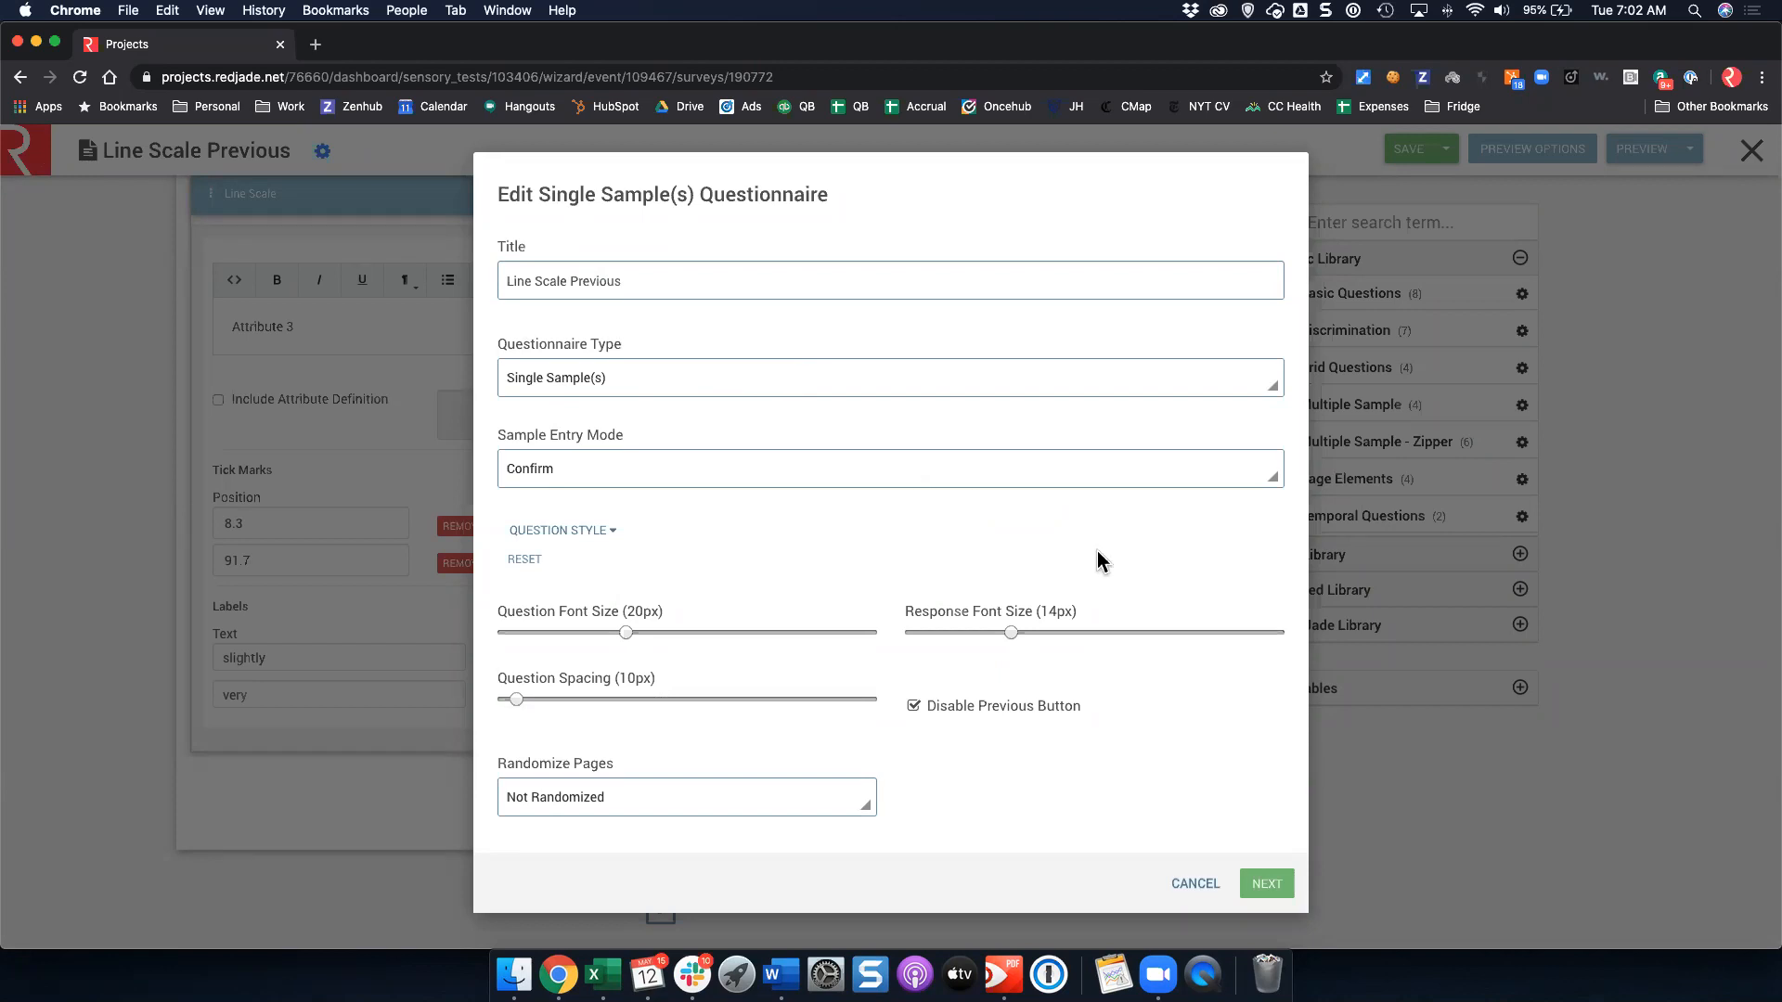
pyautogui.click(1192, 886)
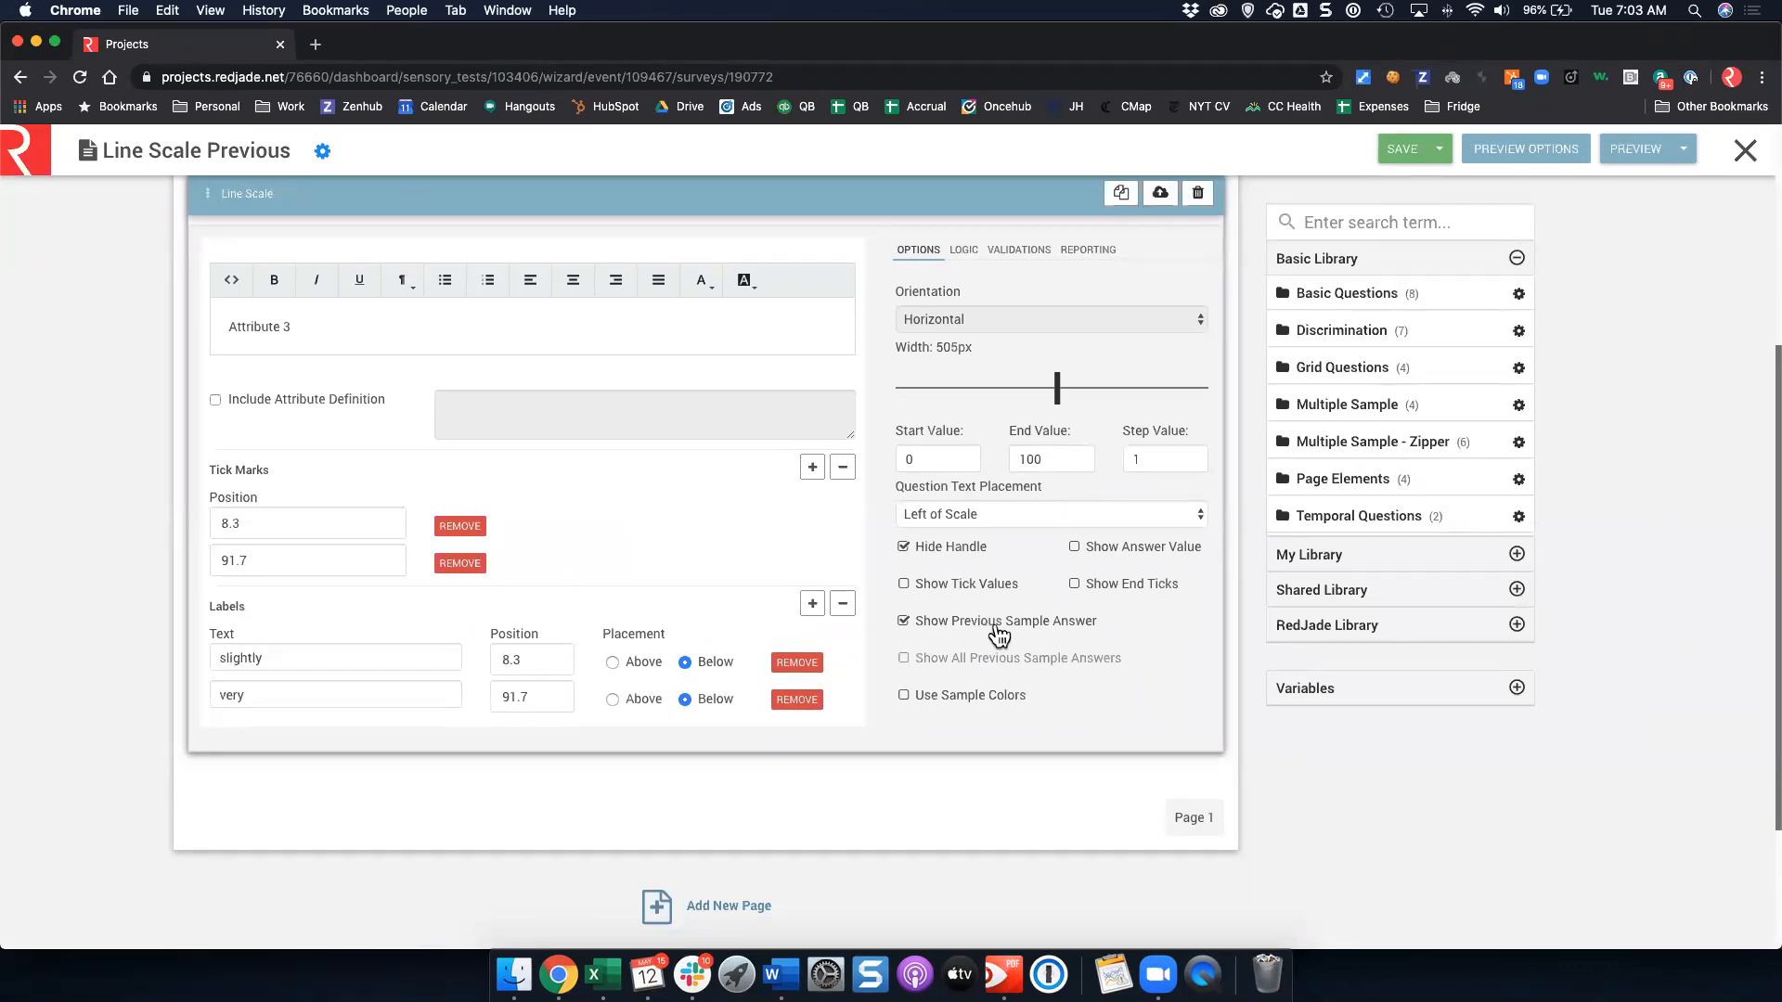
# Turn on Use Sample Colors for the Attribute 3 line scale, and save and close the questionnaire.
pyautogui.click(977, 707)
pyautogui.click(1401, 151)
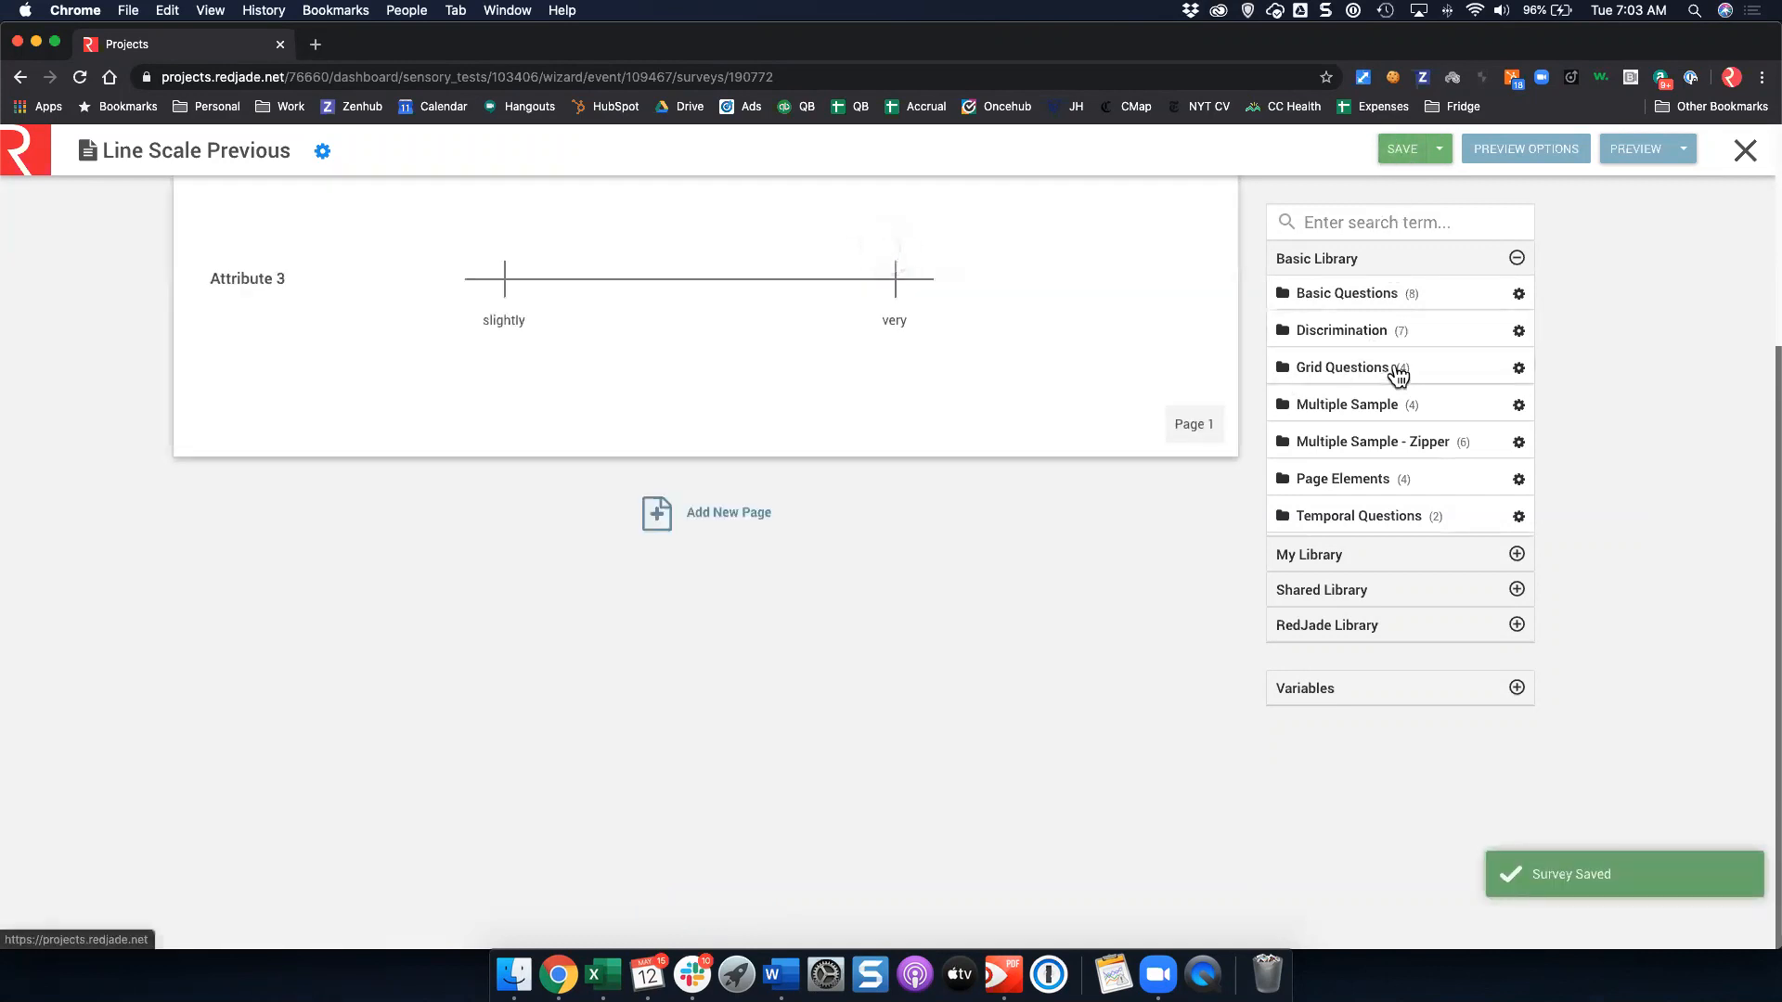
pyautogui.click(1745, 151)
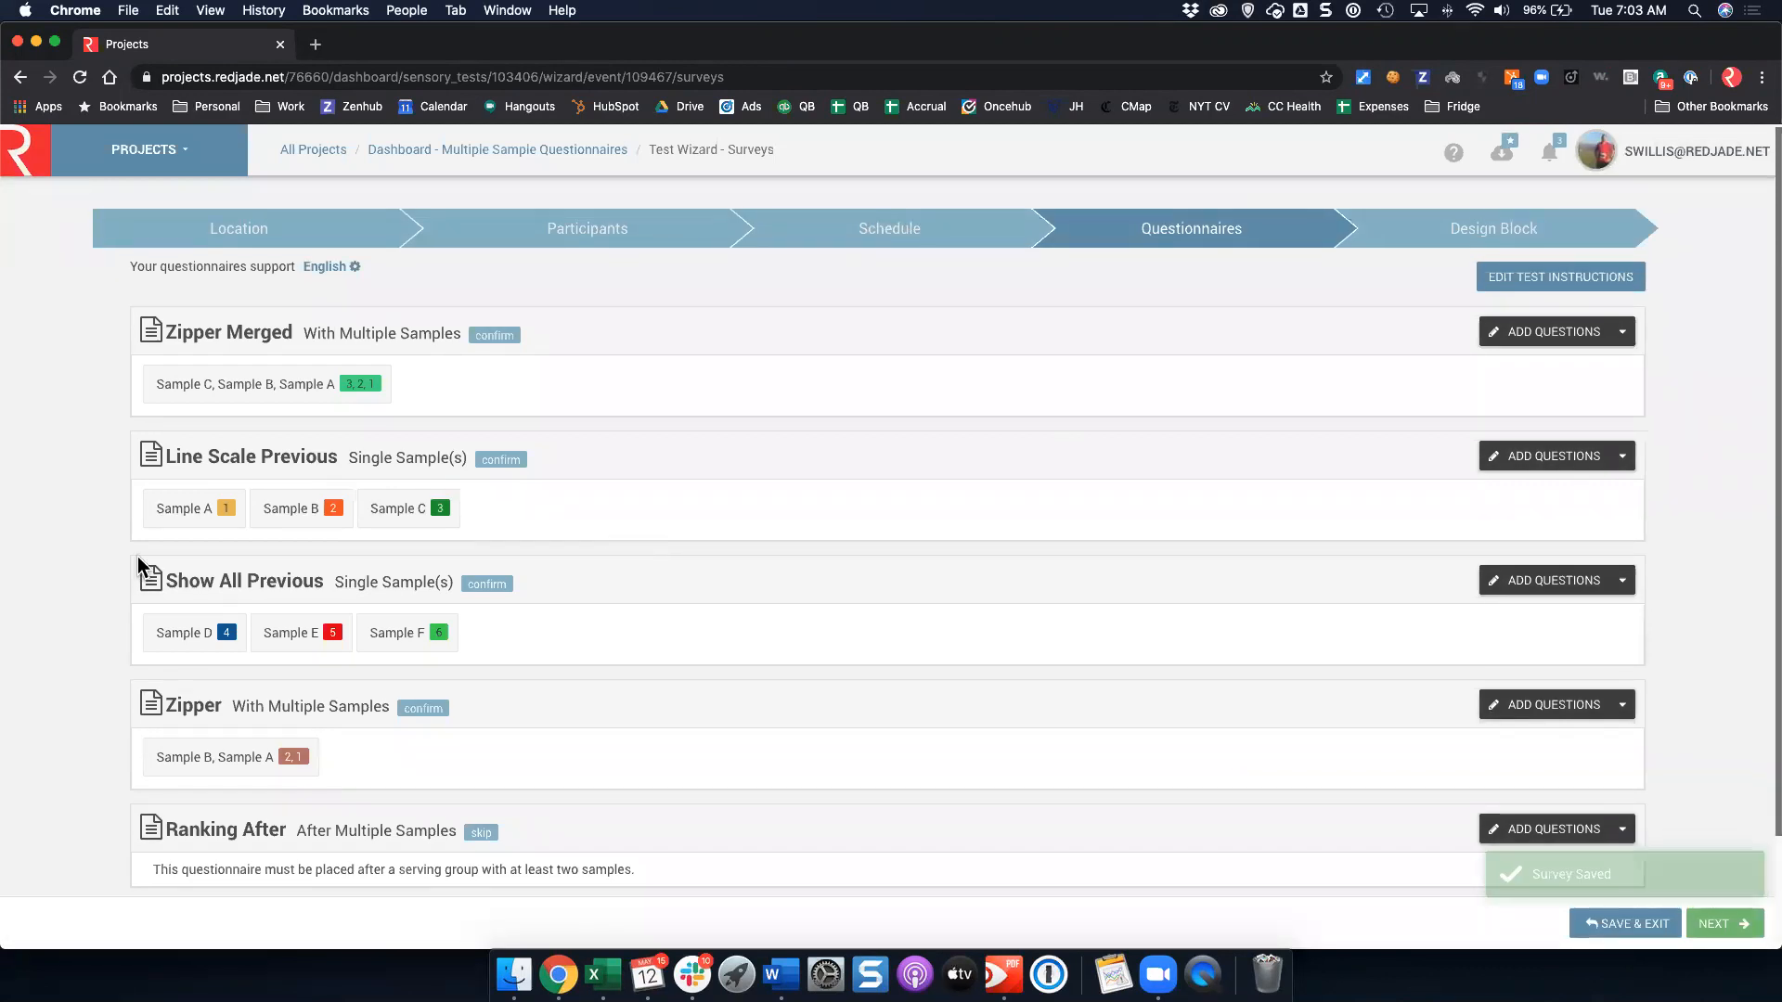
# Open the Show All Previous questionnaire, review Attribute 2's options, and save and close the questionnaire.
pyautogui.scroll(-1, 236, 620)
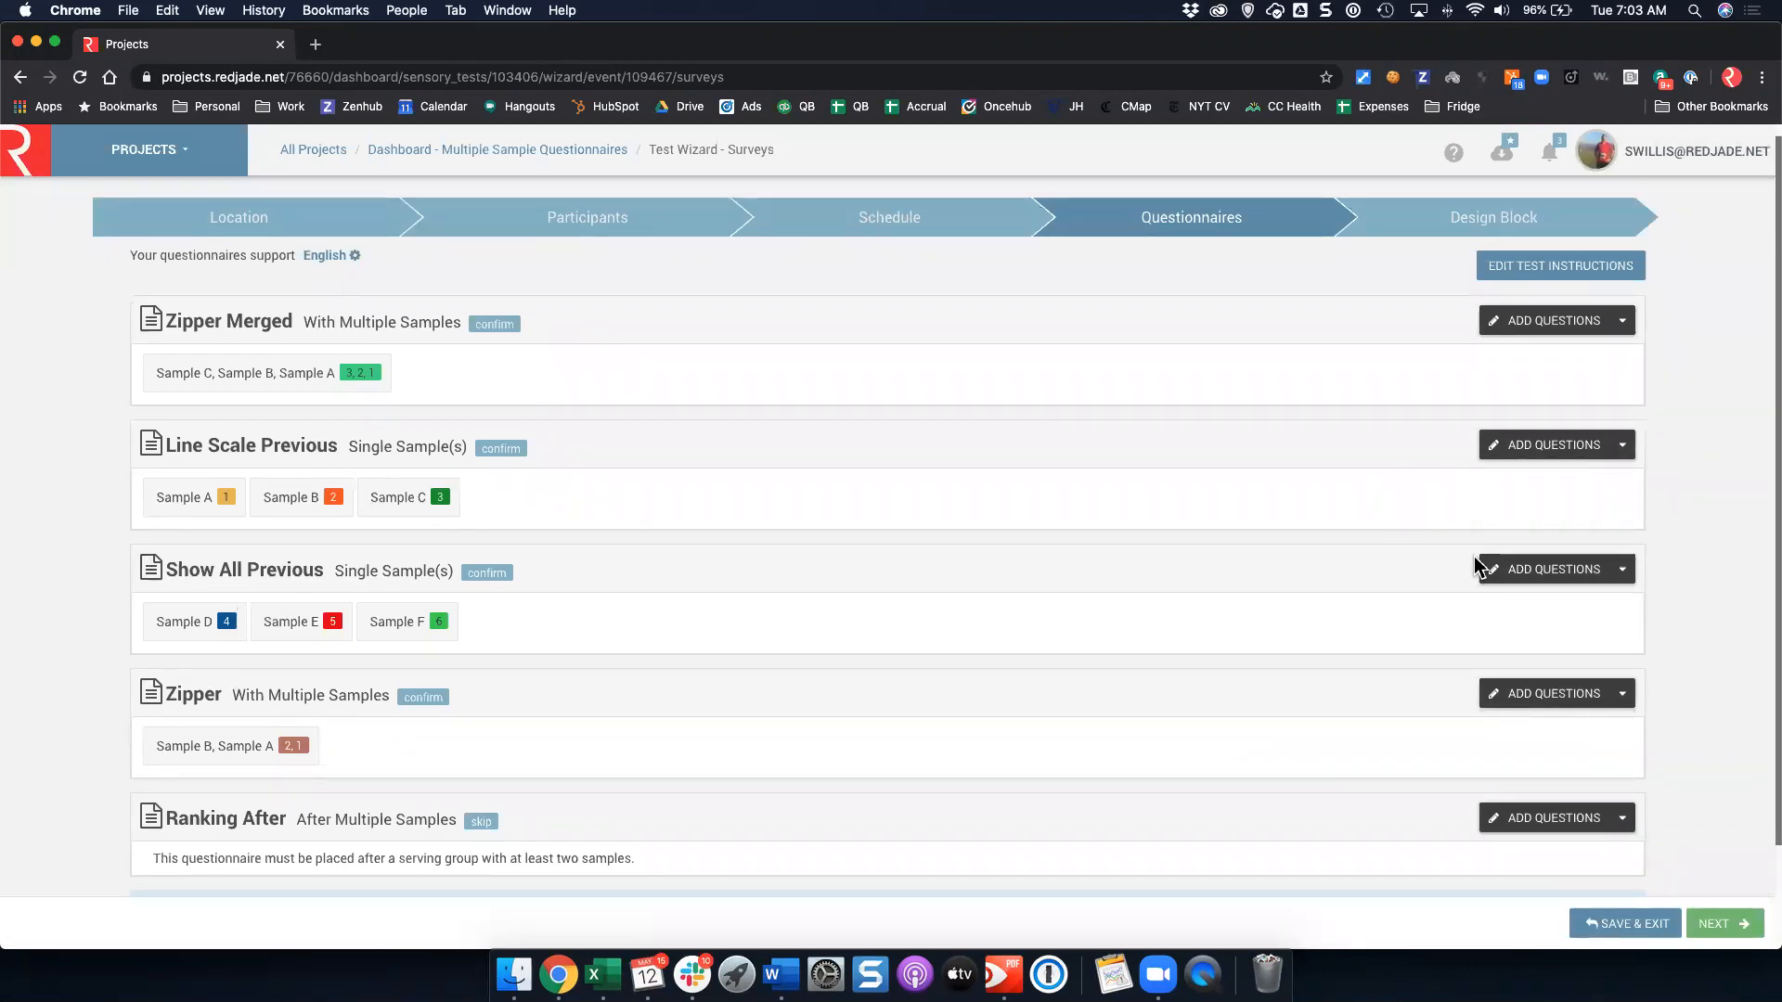
pyautogui.click(1522, 571)
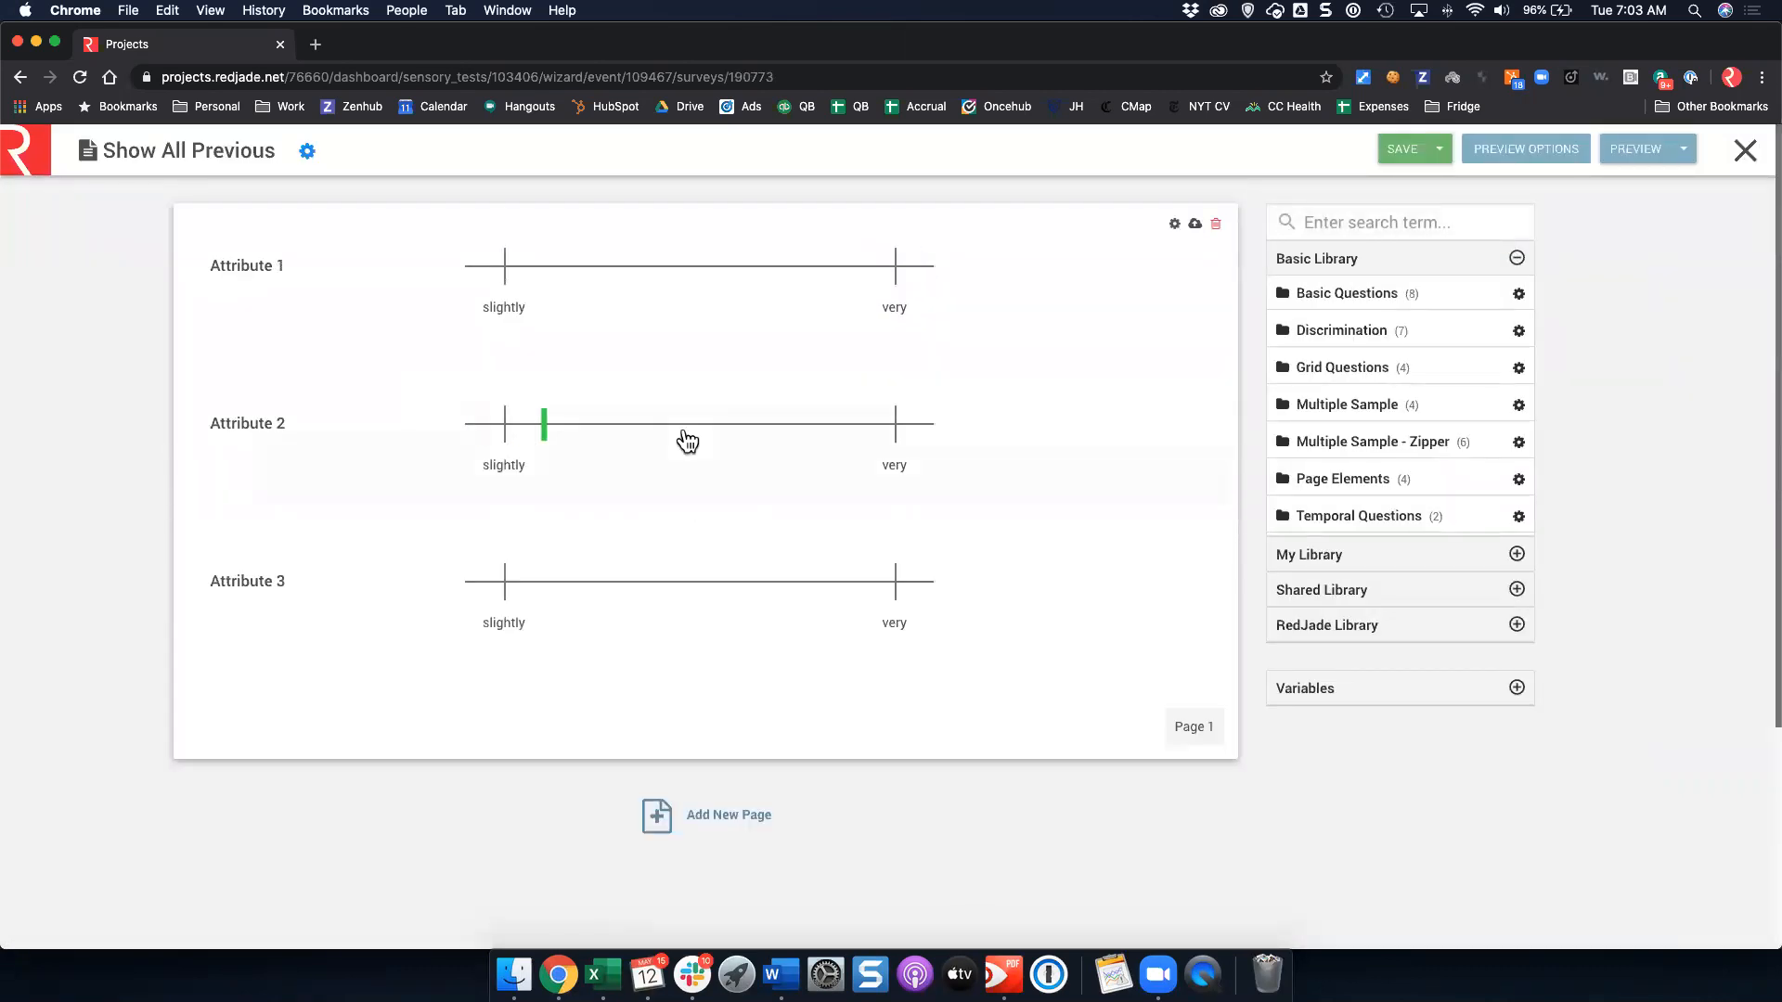
pyautogui.click(683, 443)
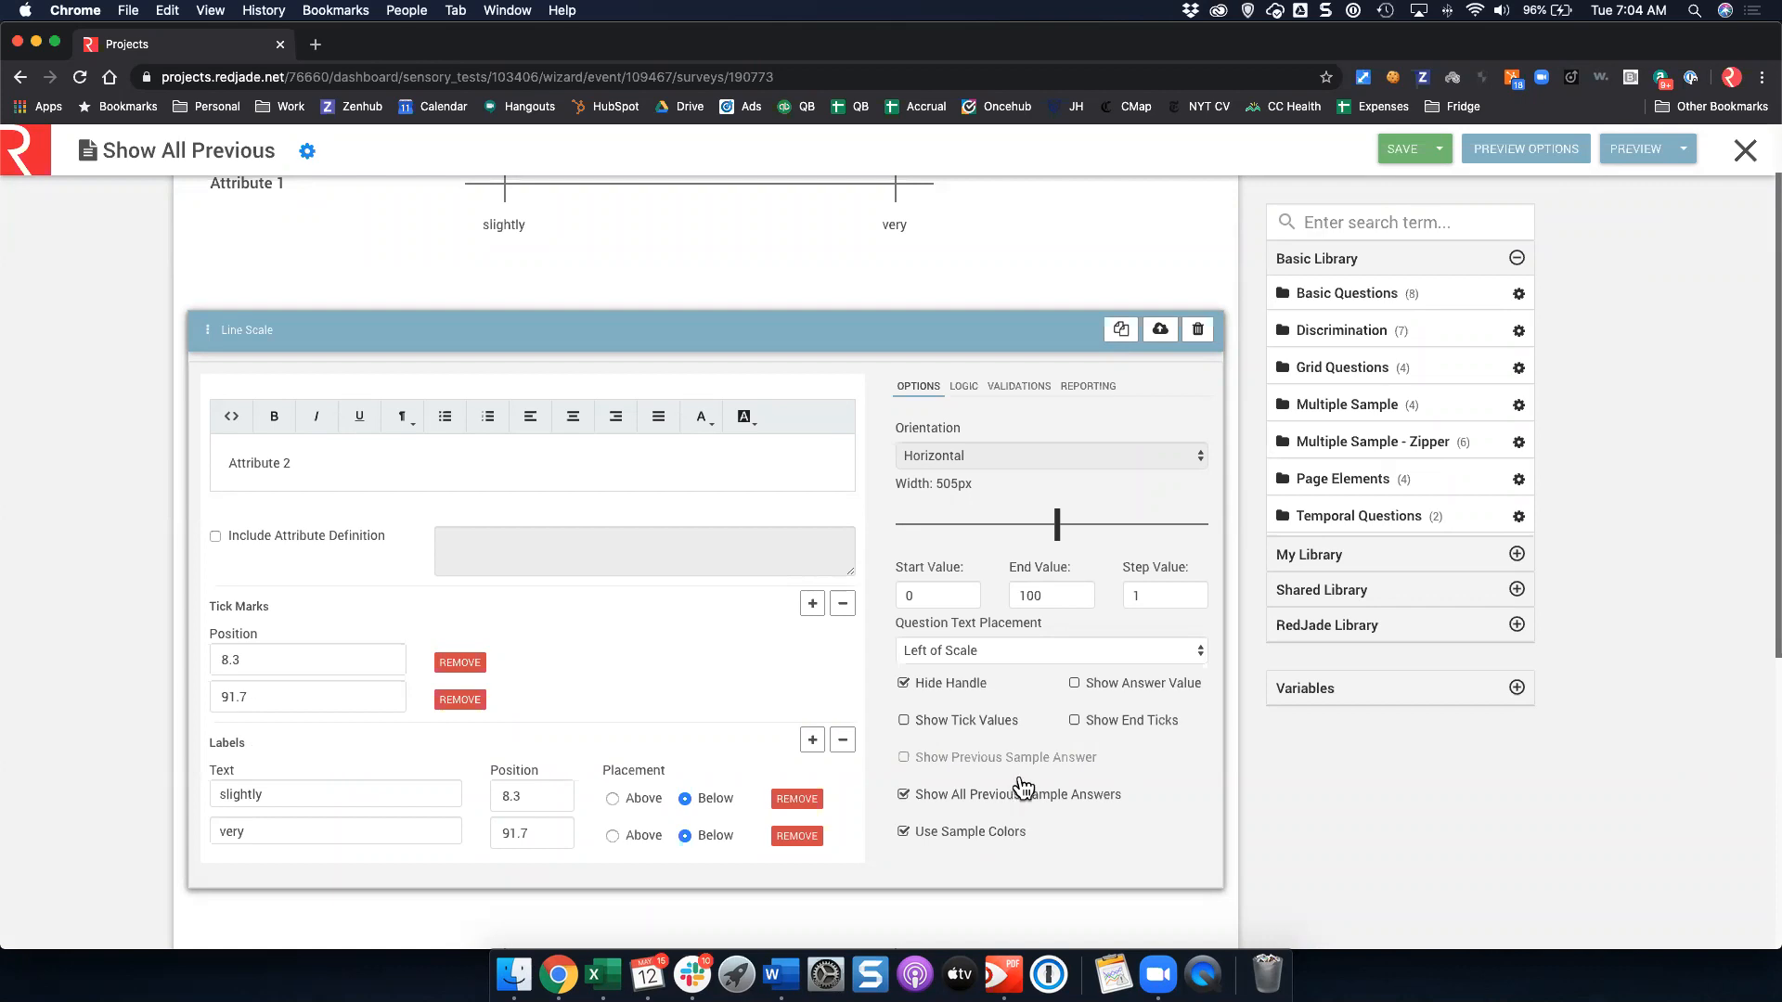
pyautogui.click(1399, 150)
pyautogui.click(1745, 152)
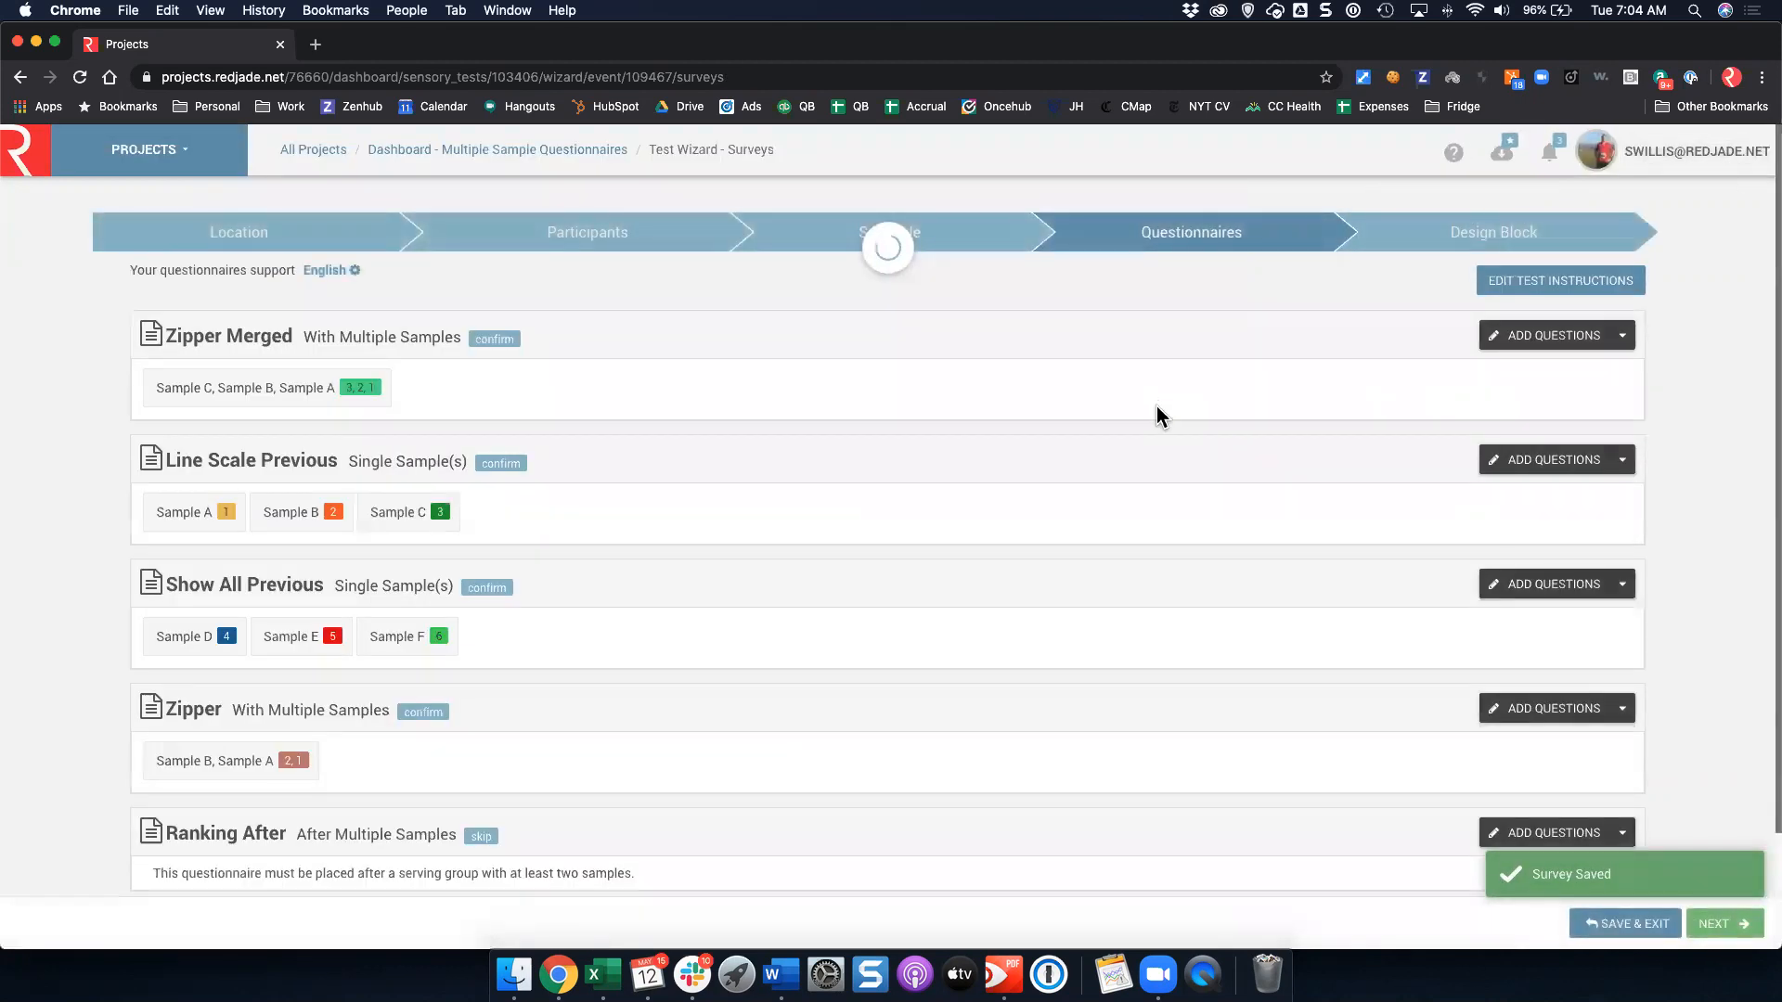
# Open the Zipper questionnaire and examine the options of its first question, including the Zipper setting.
pyautogui.scroll(-1, 1140, 425)
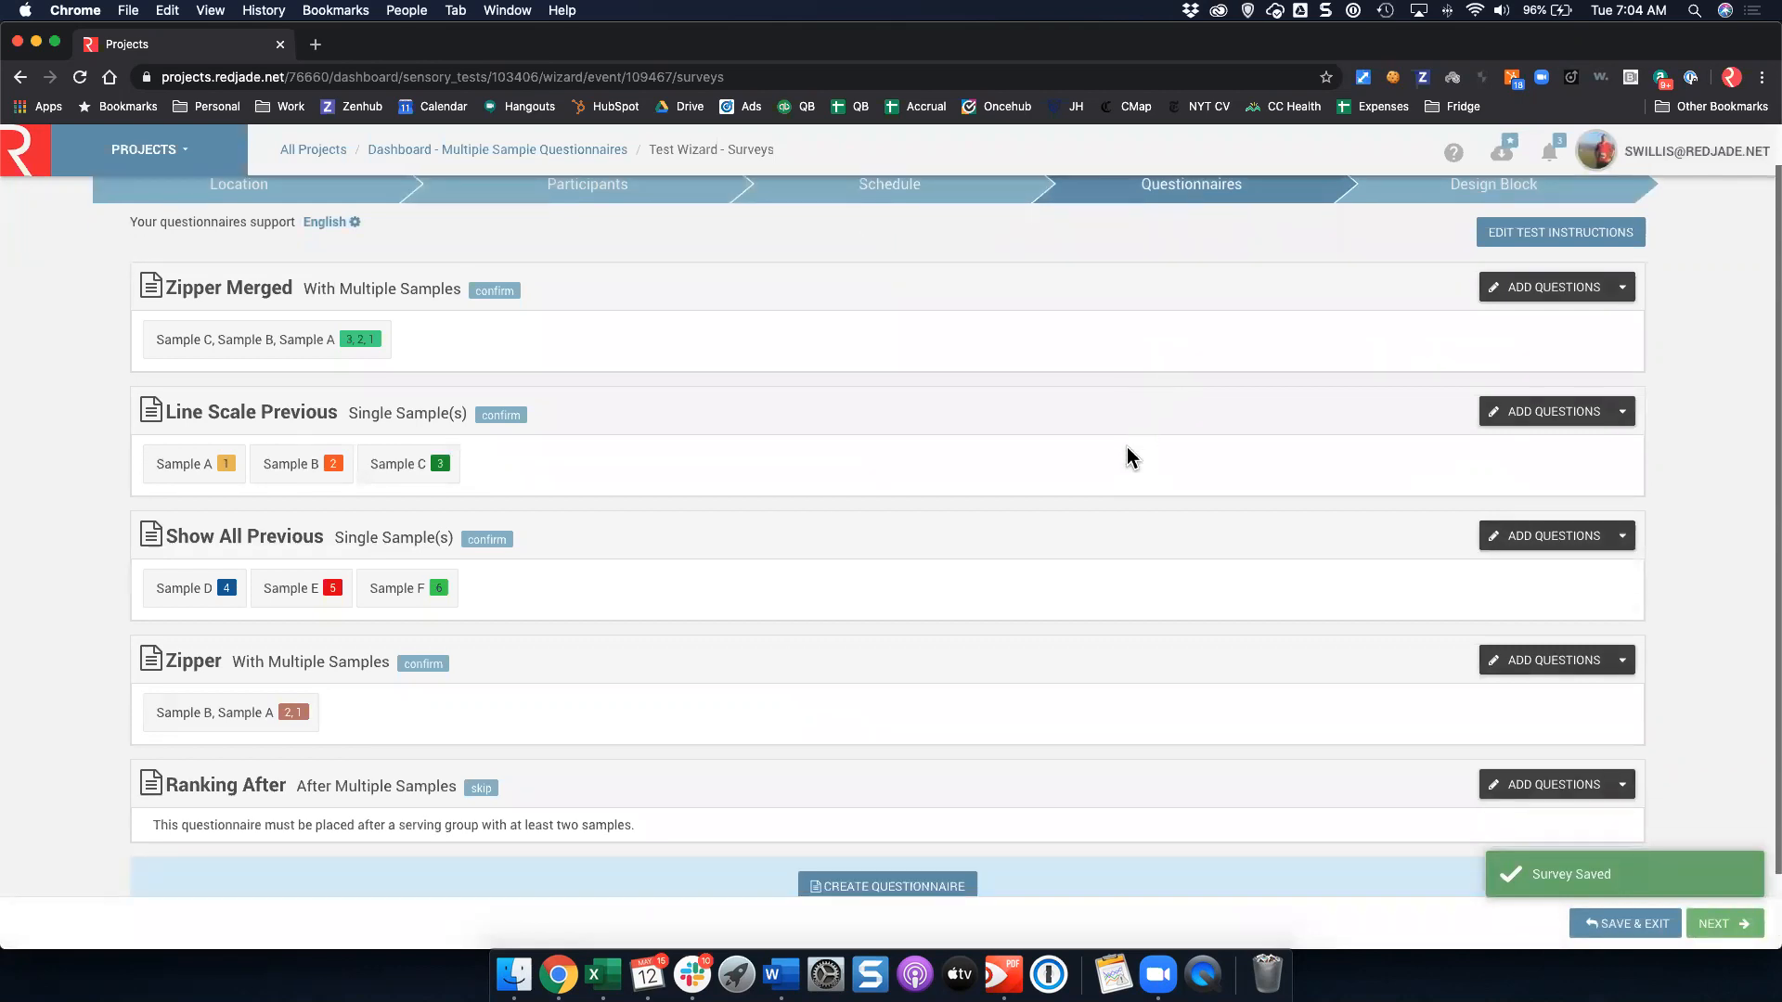
pyautogui.scroll(-1, 1127, 459)
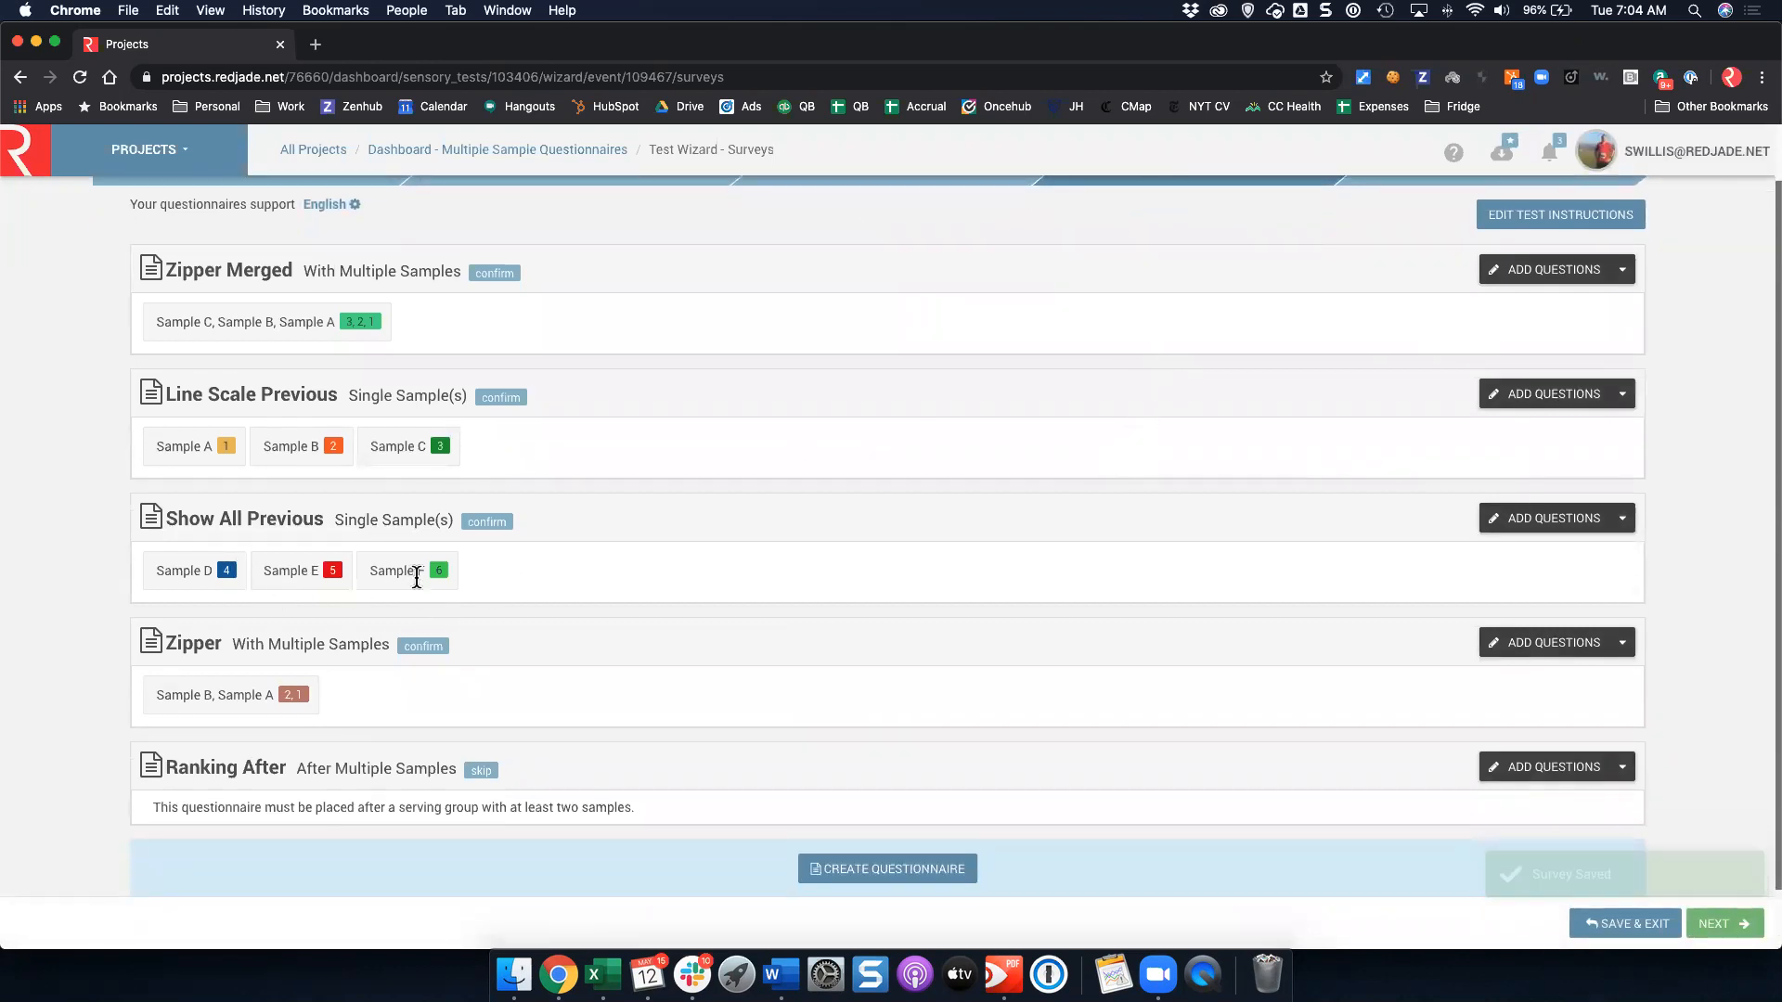
pyautogui.scroll(-1, 401, 560)
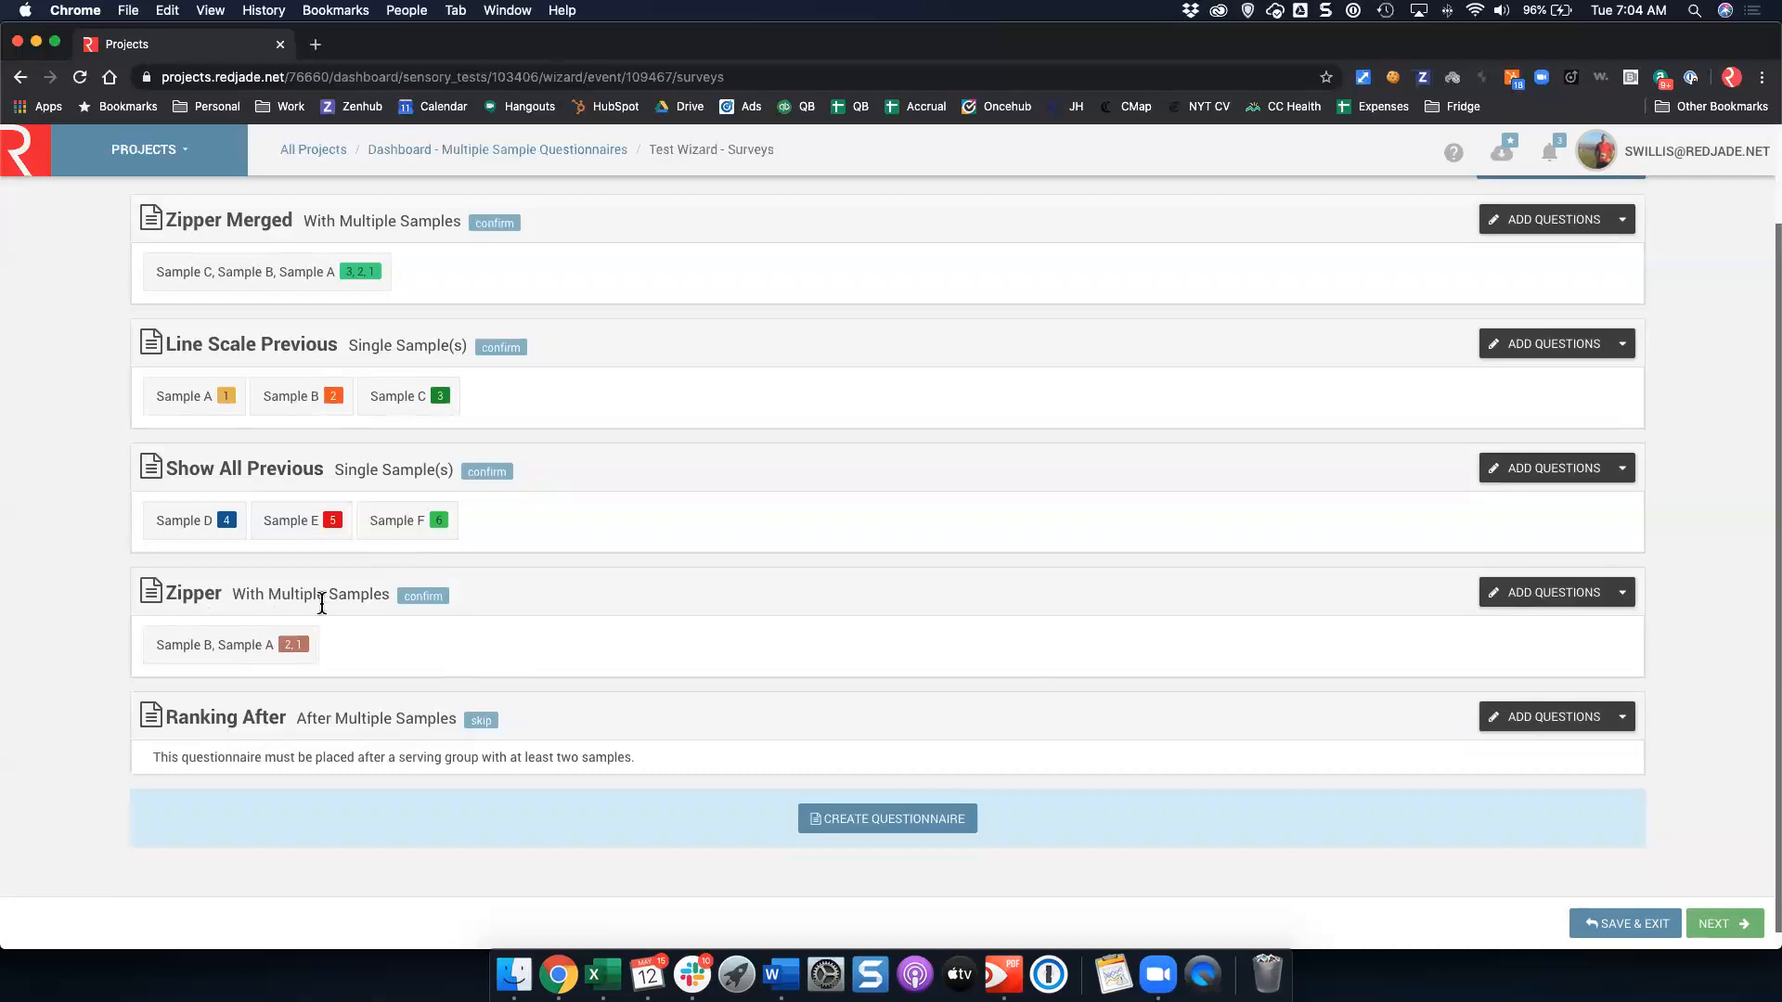
pyautogui.click(1535, 595)
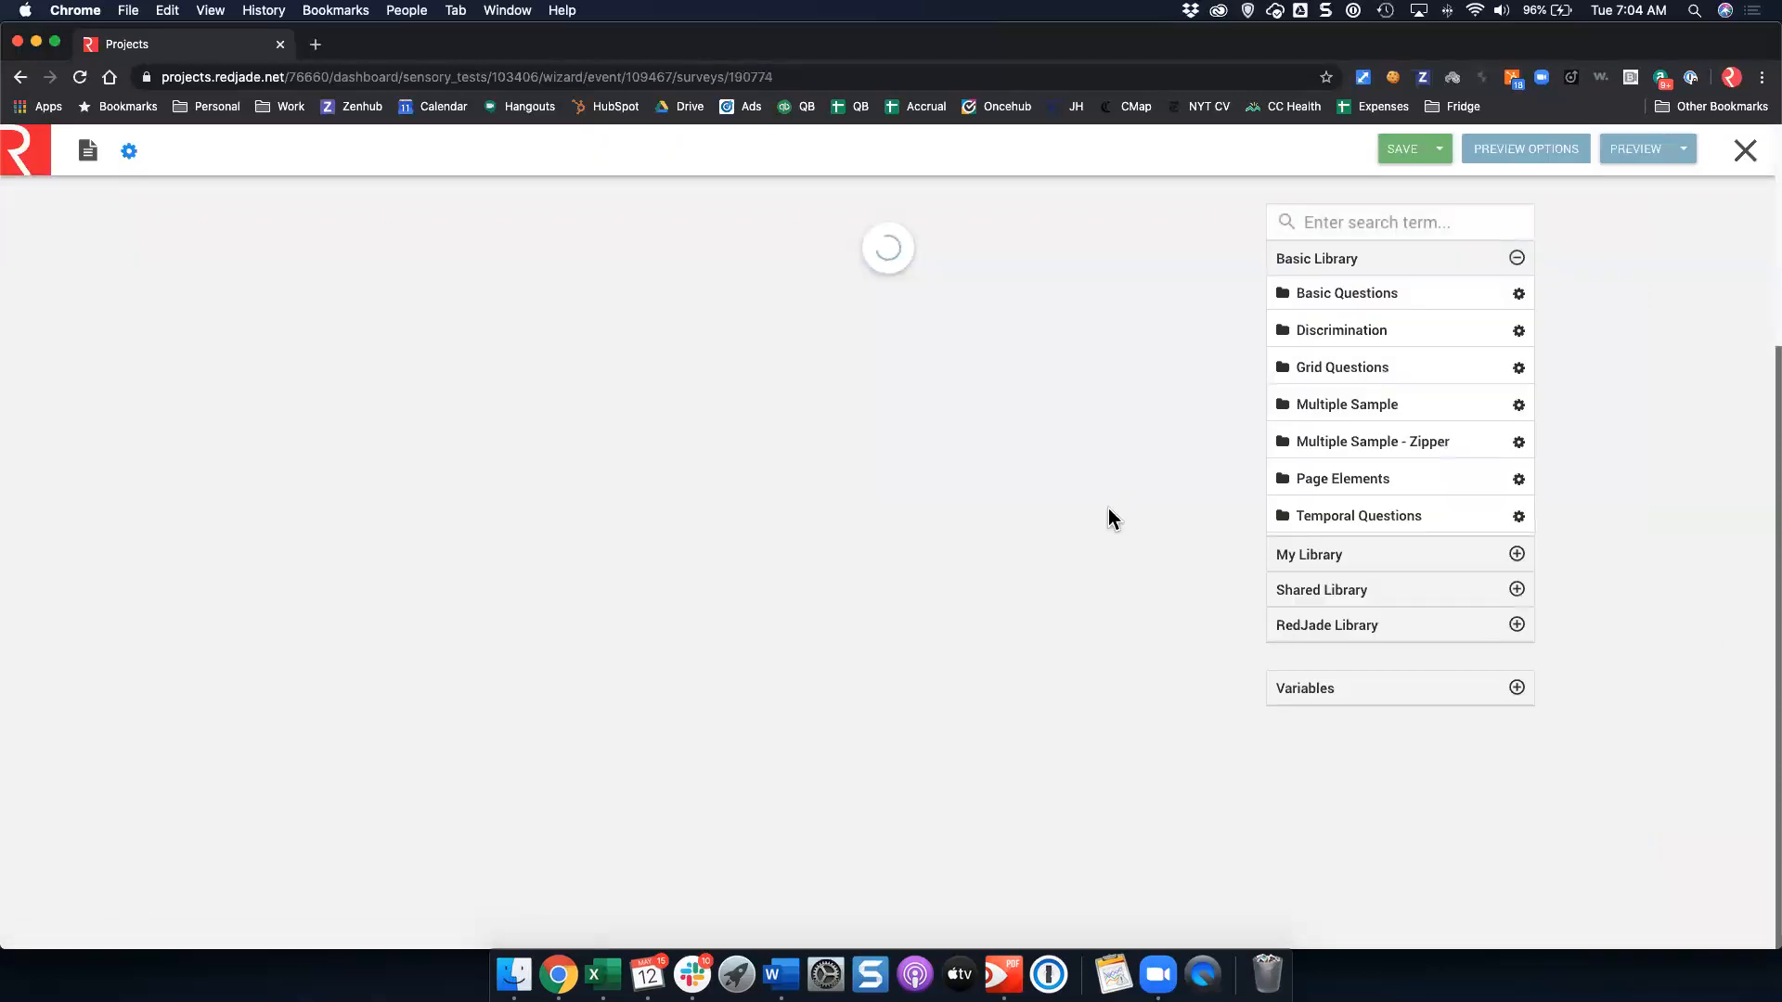
pyautogui.scroll(15, 608, 431)
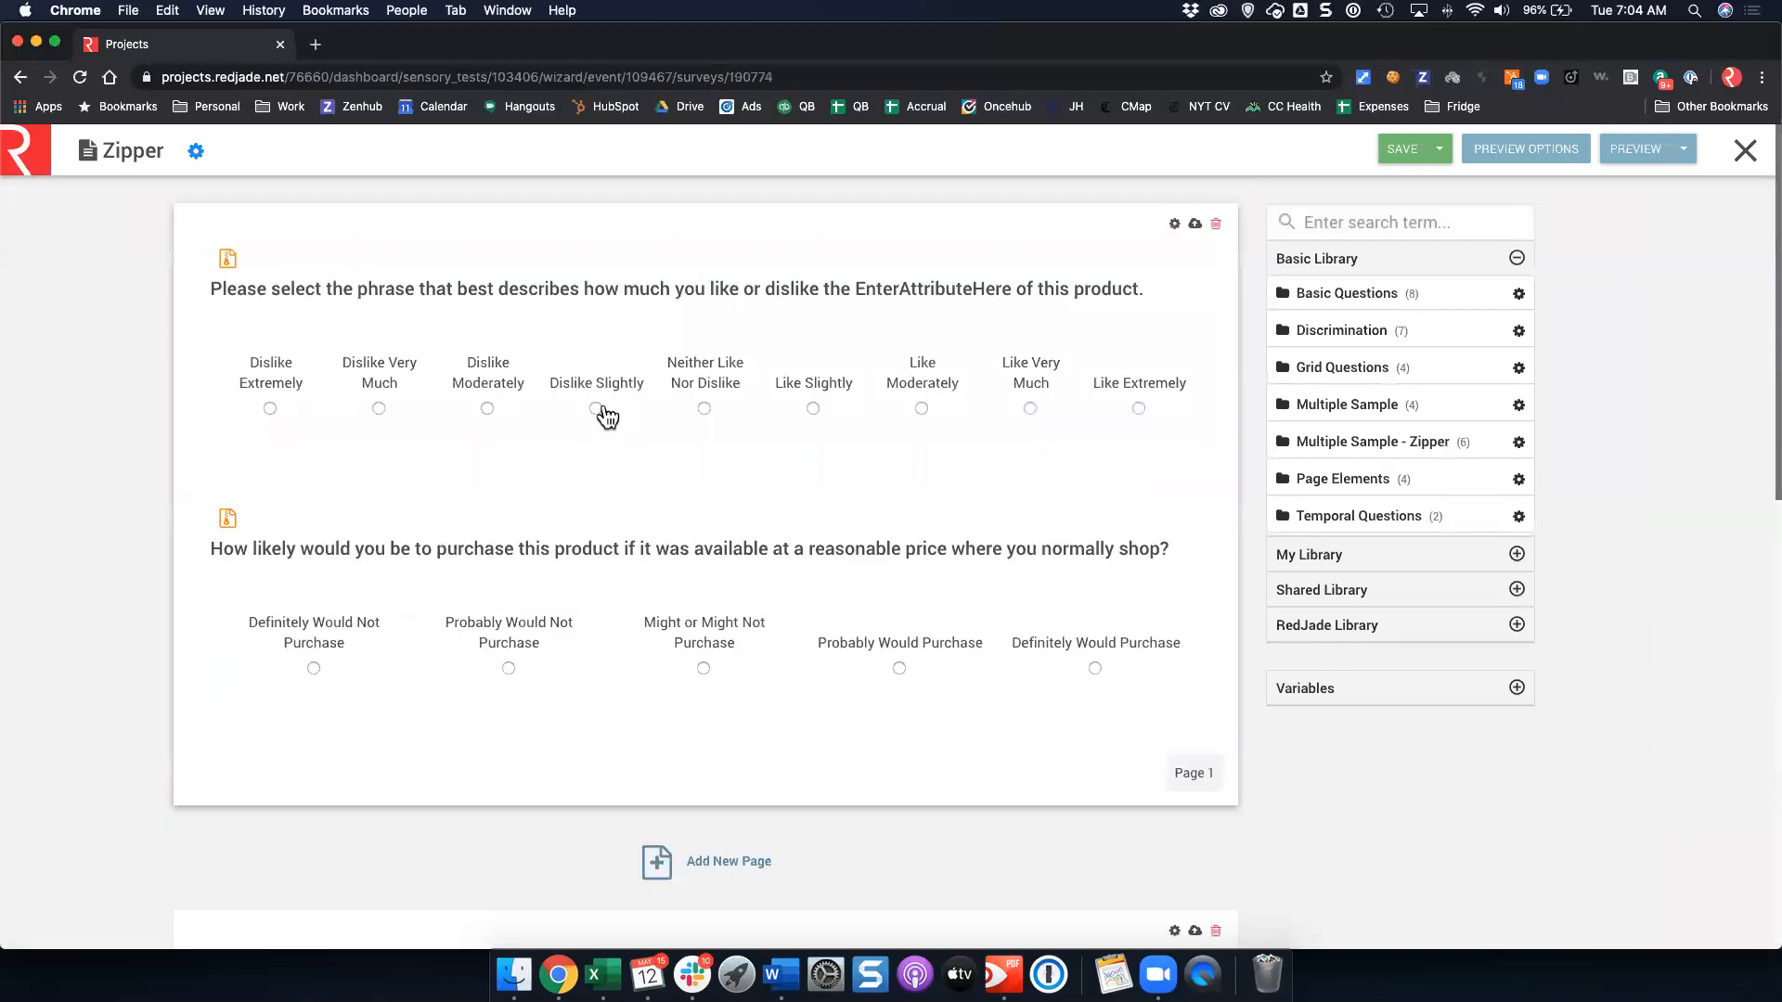
pyautogui.click(232, 269)
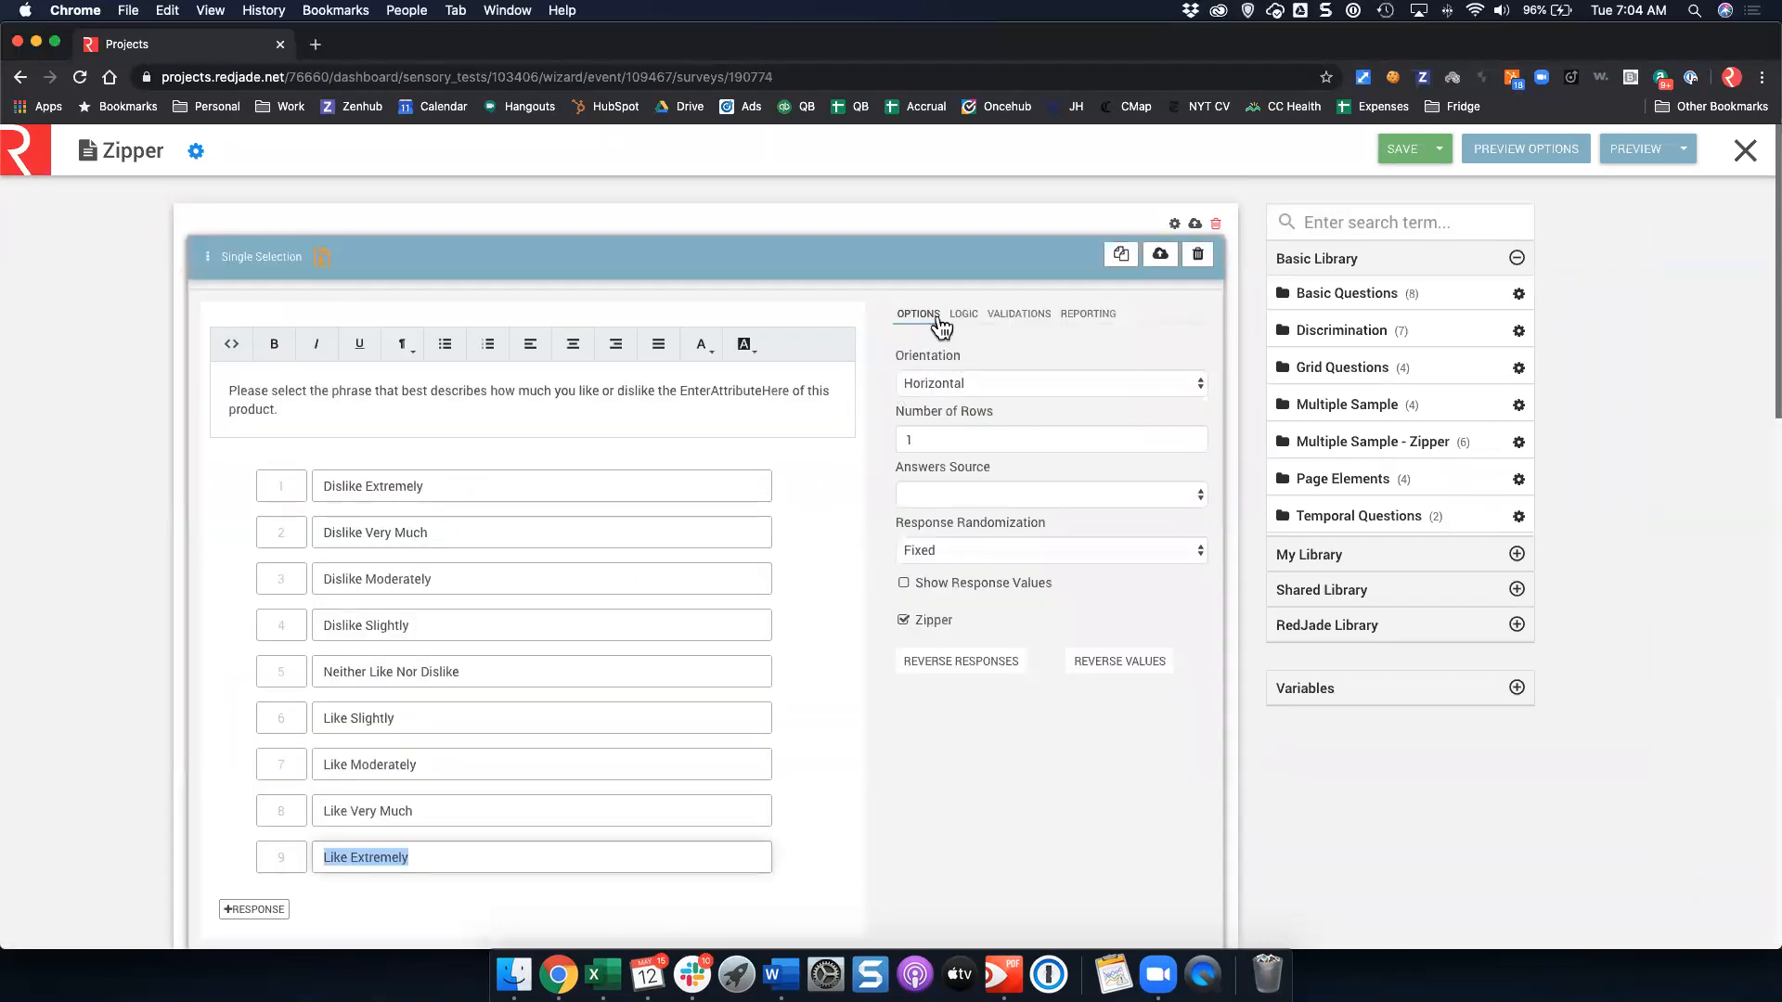
pyautogui.click(904, 621)
pyautogui.click(135, 473)
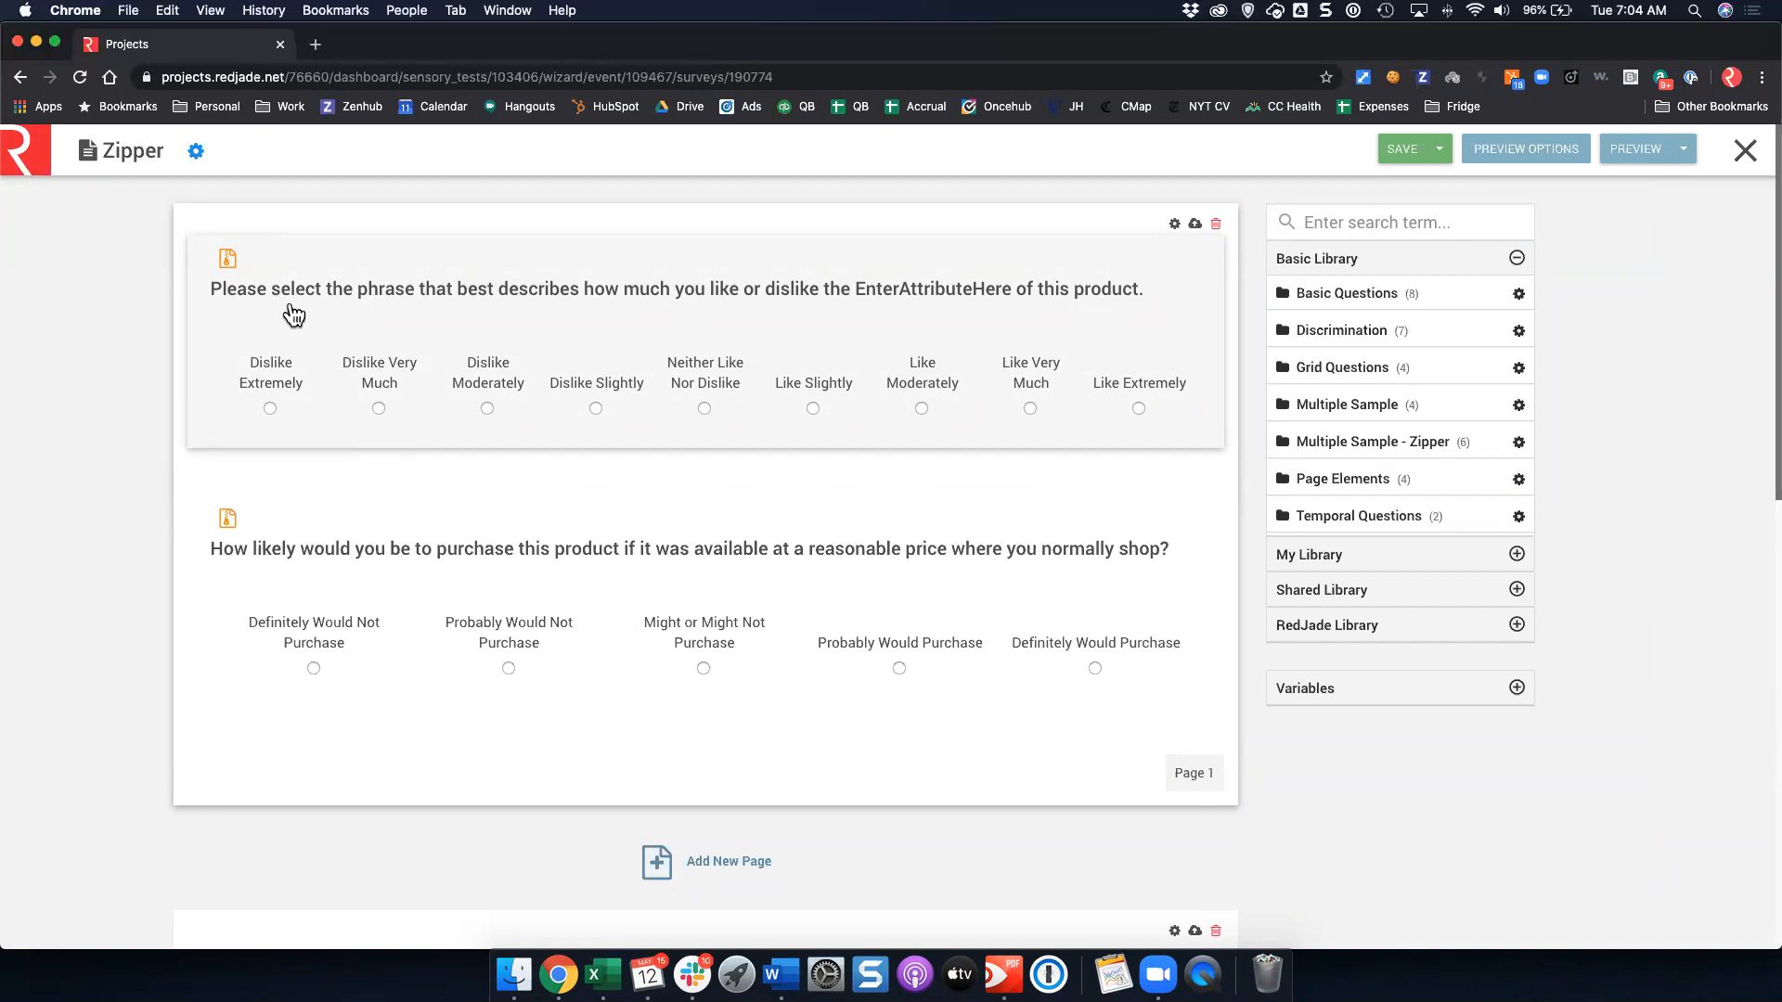
# Review the Zipper questionnaire's settings and its sample servings, and cancel without submitting.
pyautogui.click(196, 151)
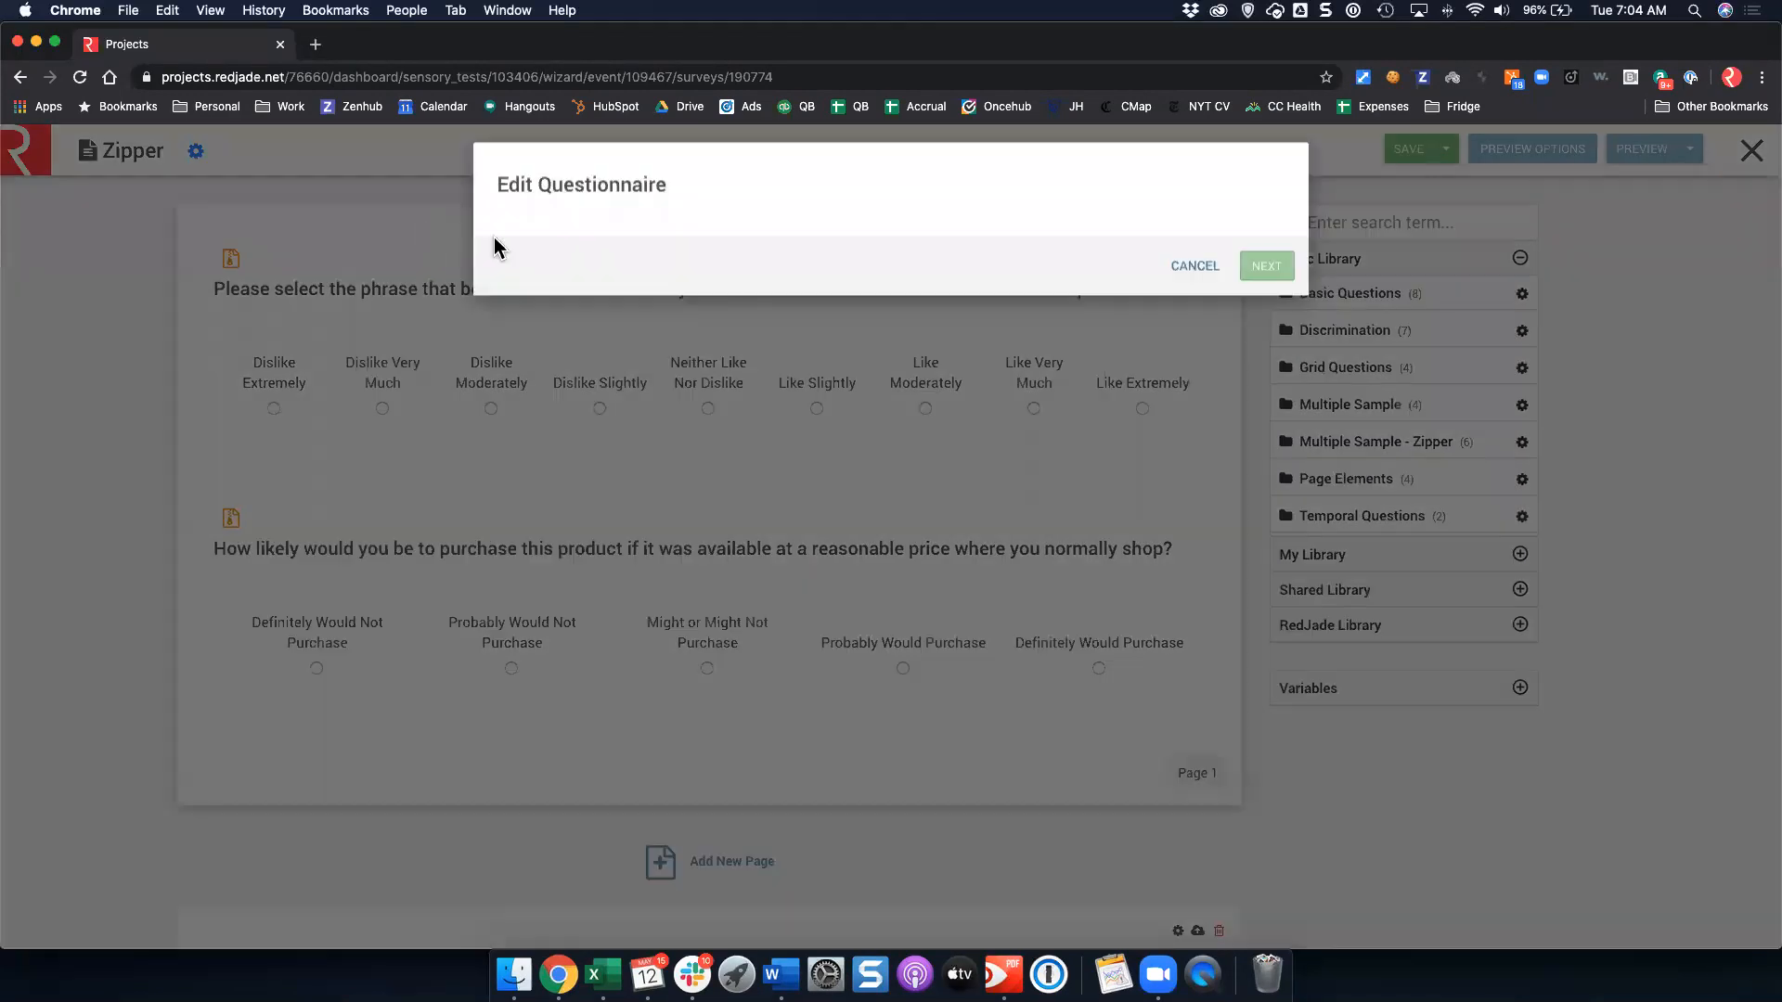
pyautogui.click(1260, 893)
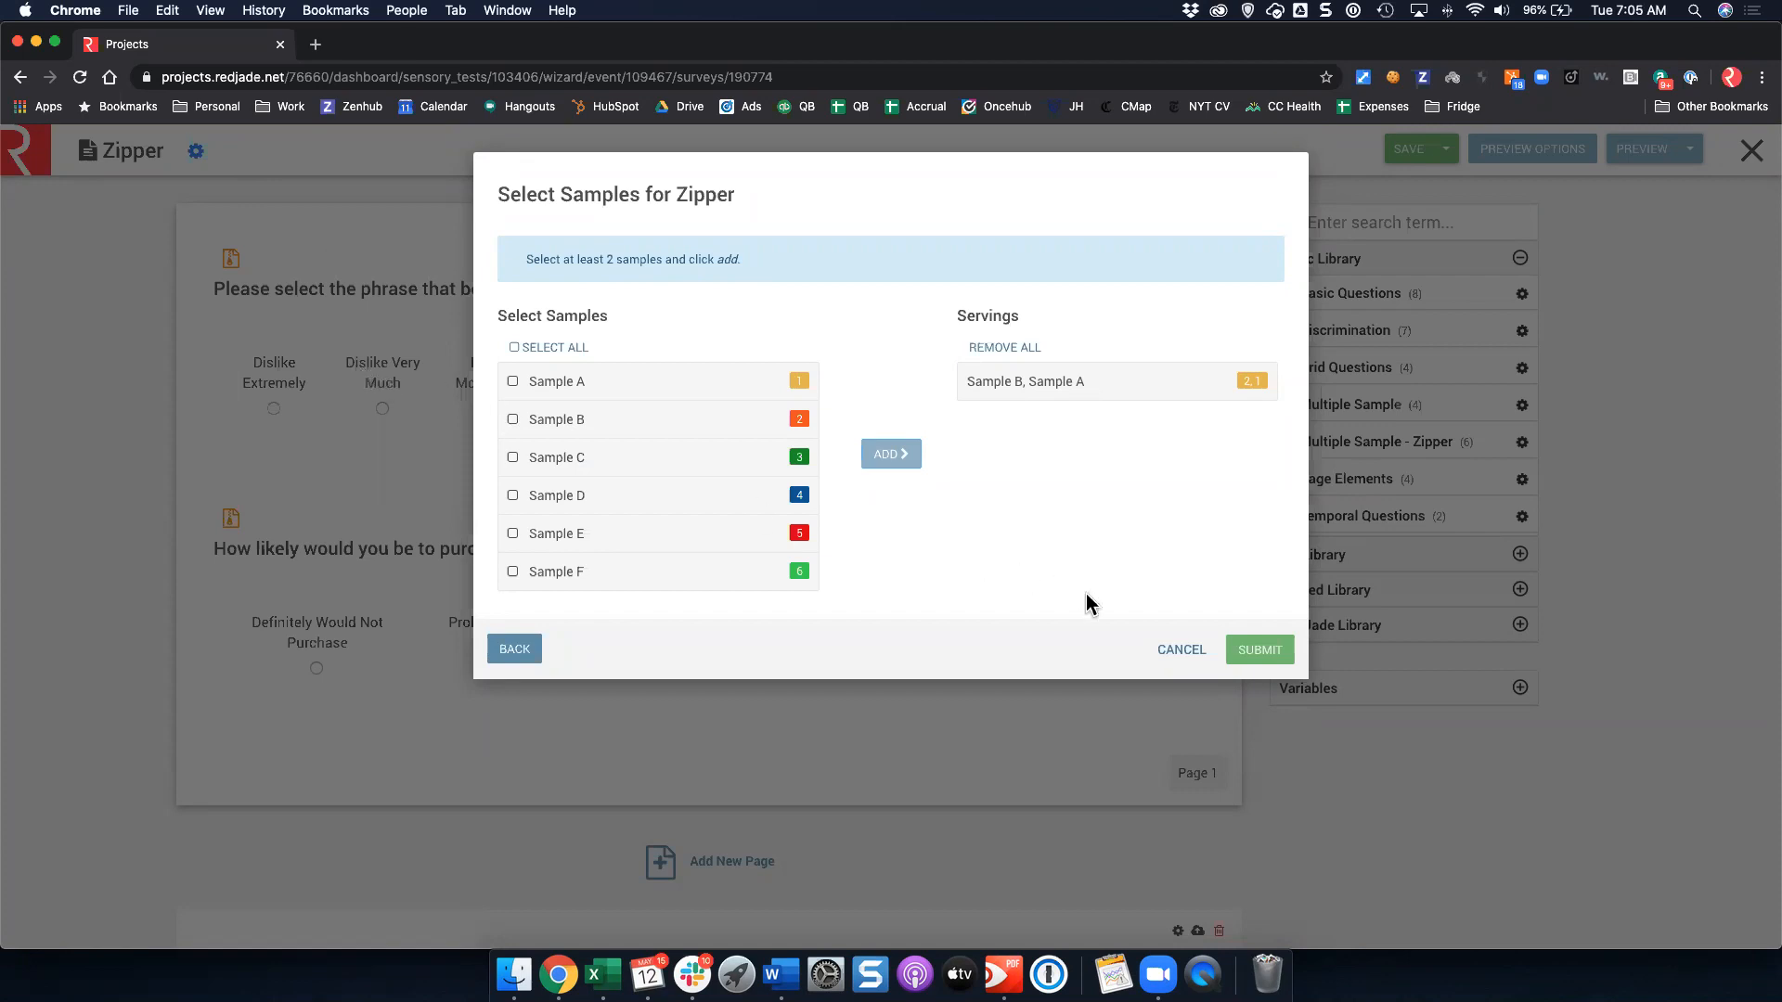
pyautogui.click(1182, 650)
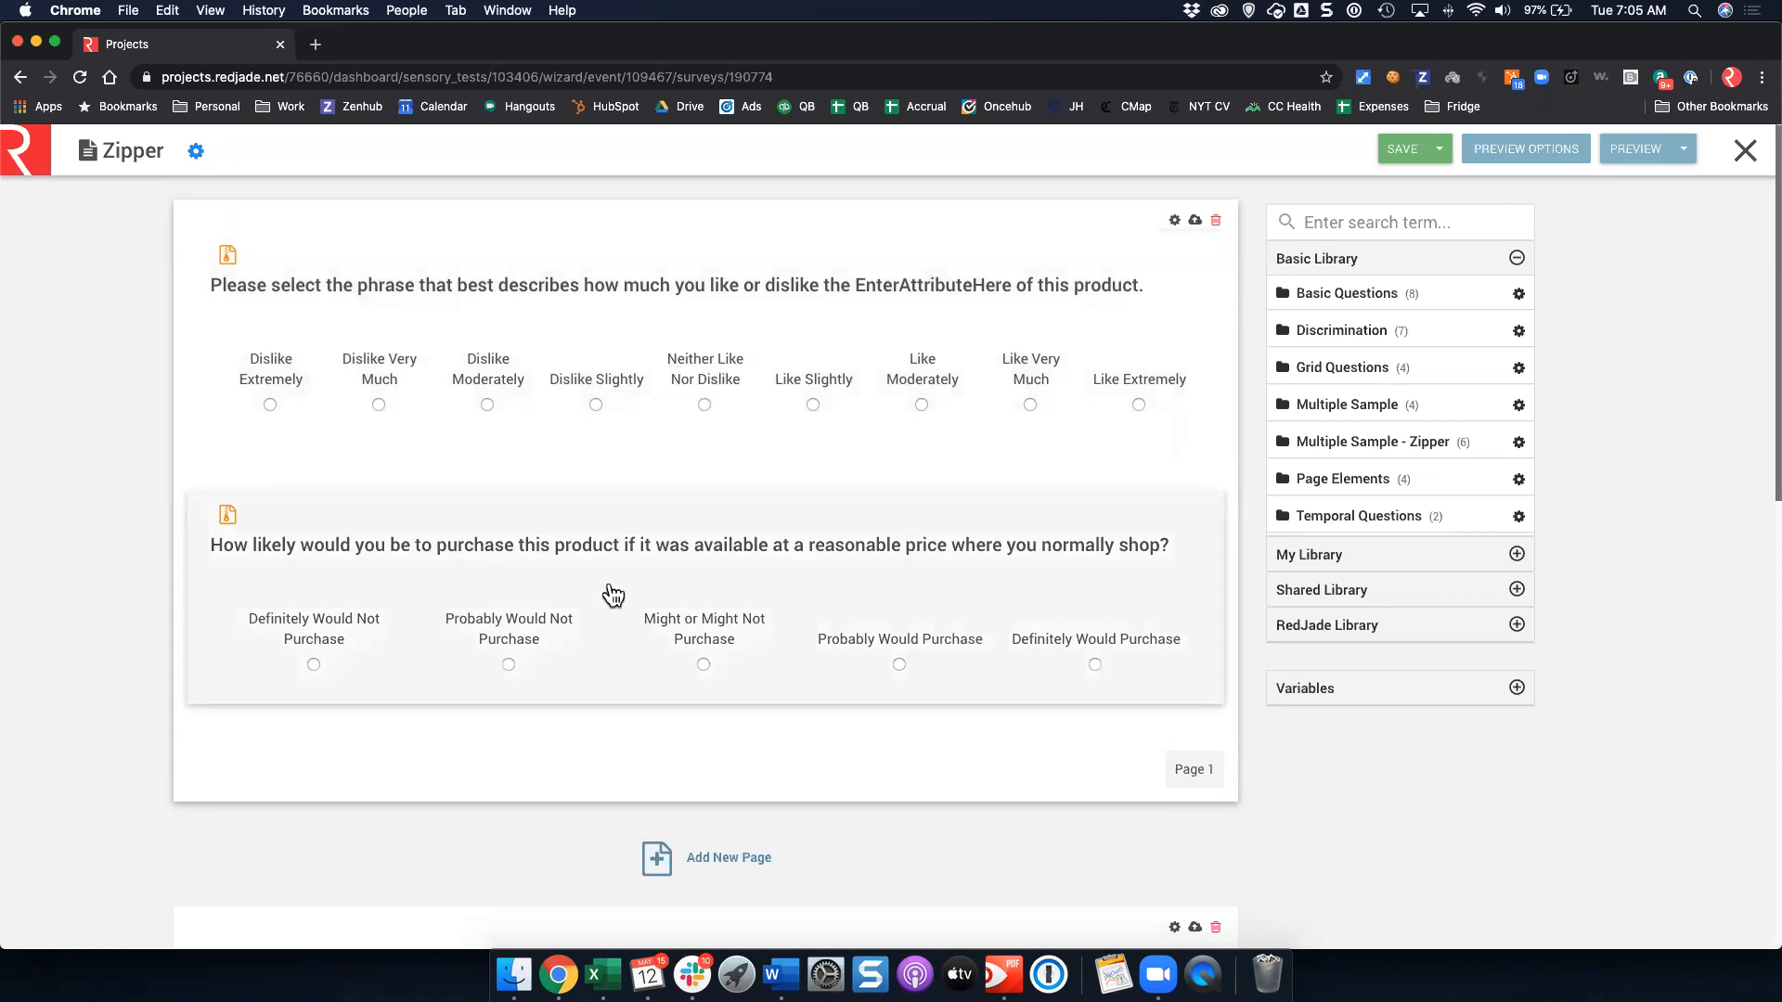
# In the Zipper questionnaire's first question, replace "this product" with "Sample {{sample_code}}" using the sample code variable.
pyautogui.scroll(-1, 584, 566)
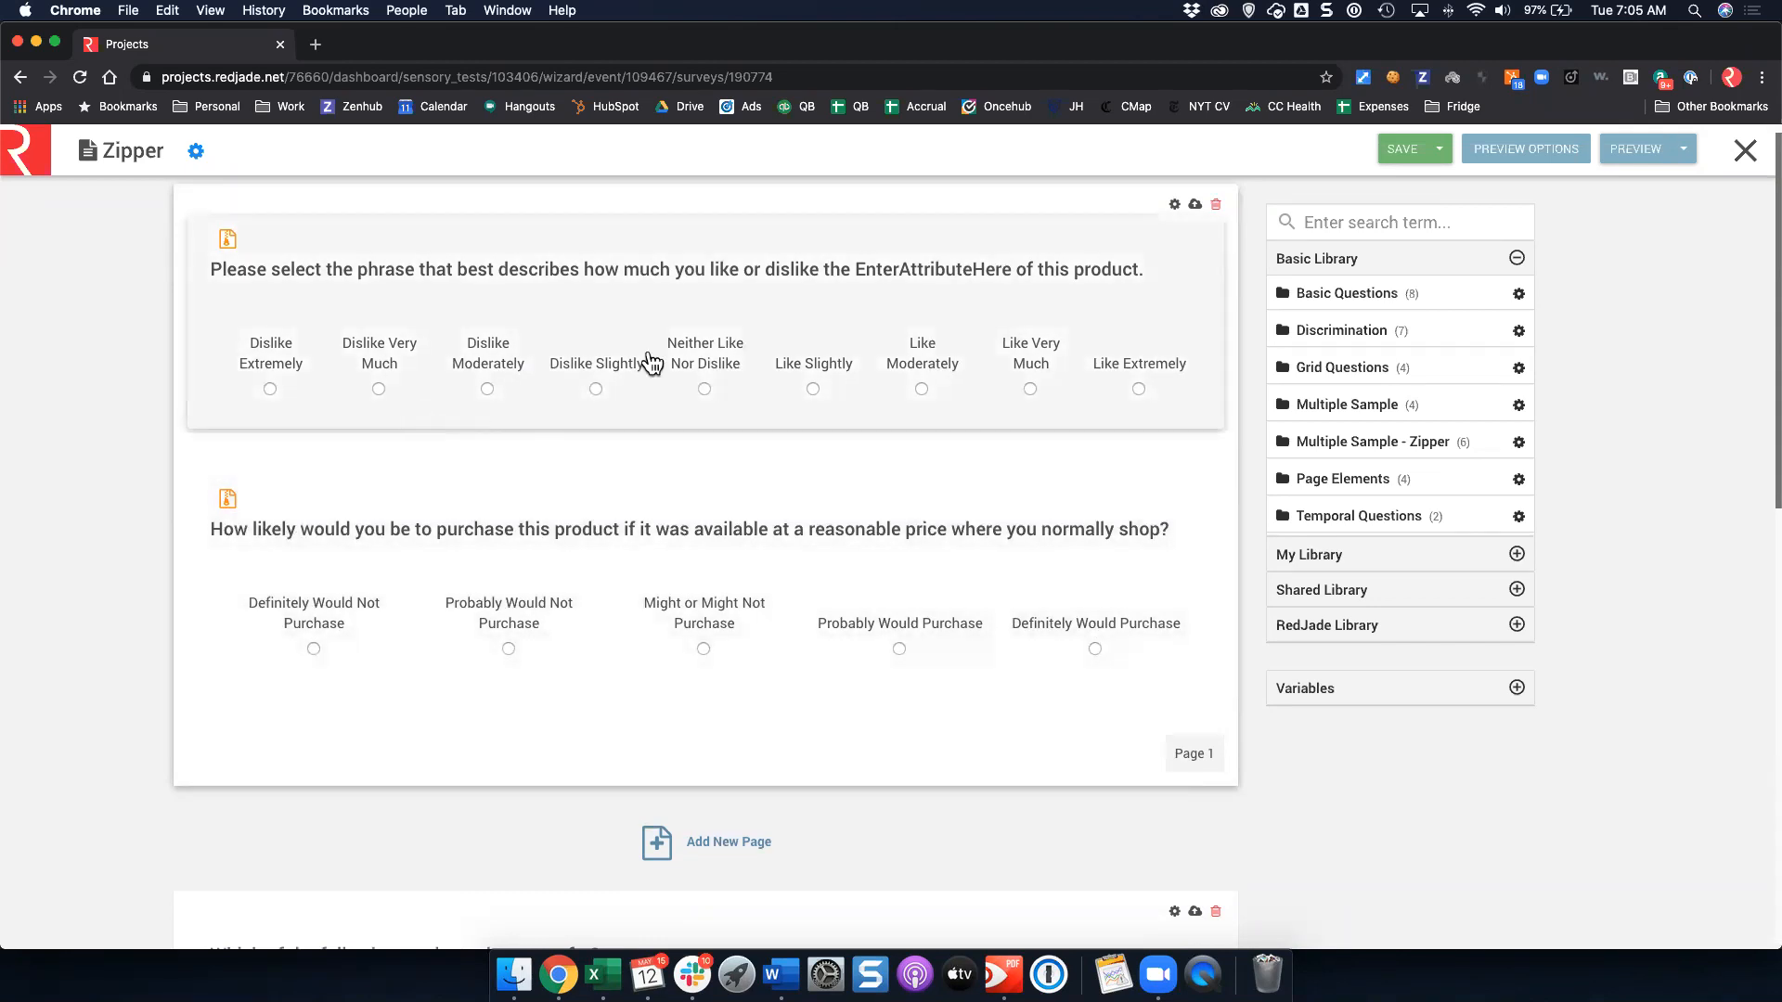
pyautogui.click(687, 286)
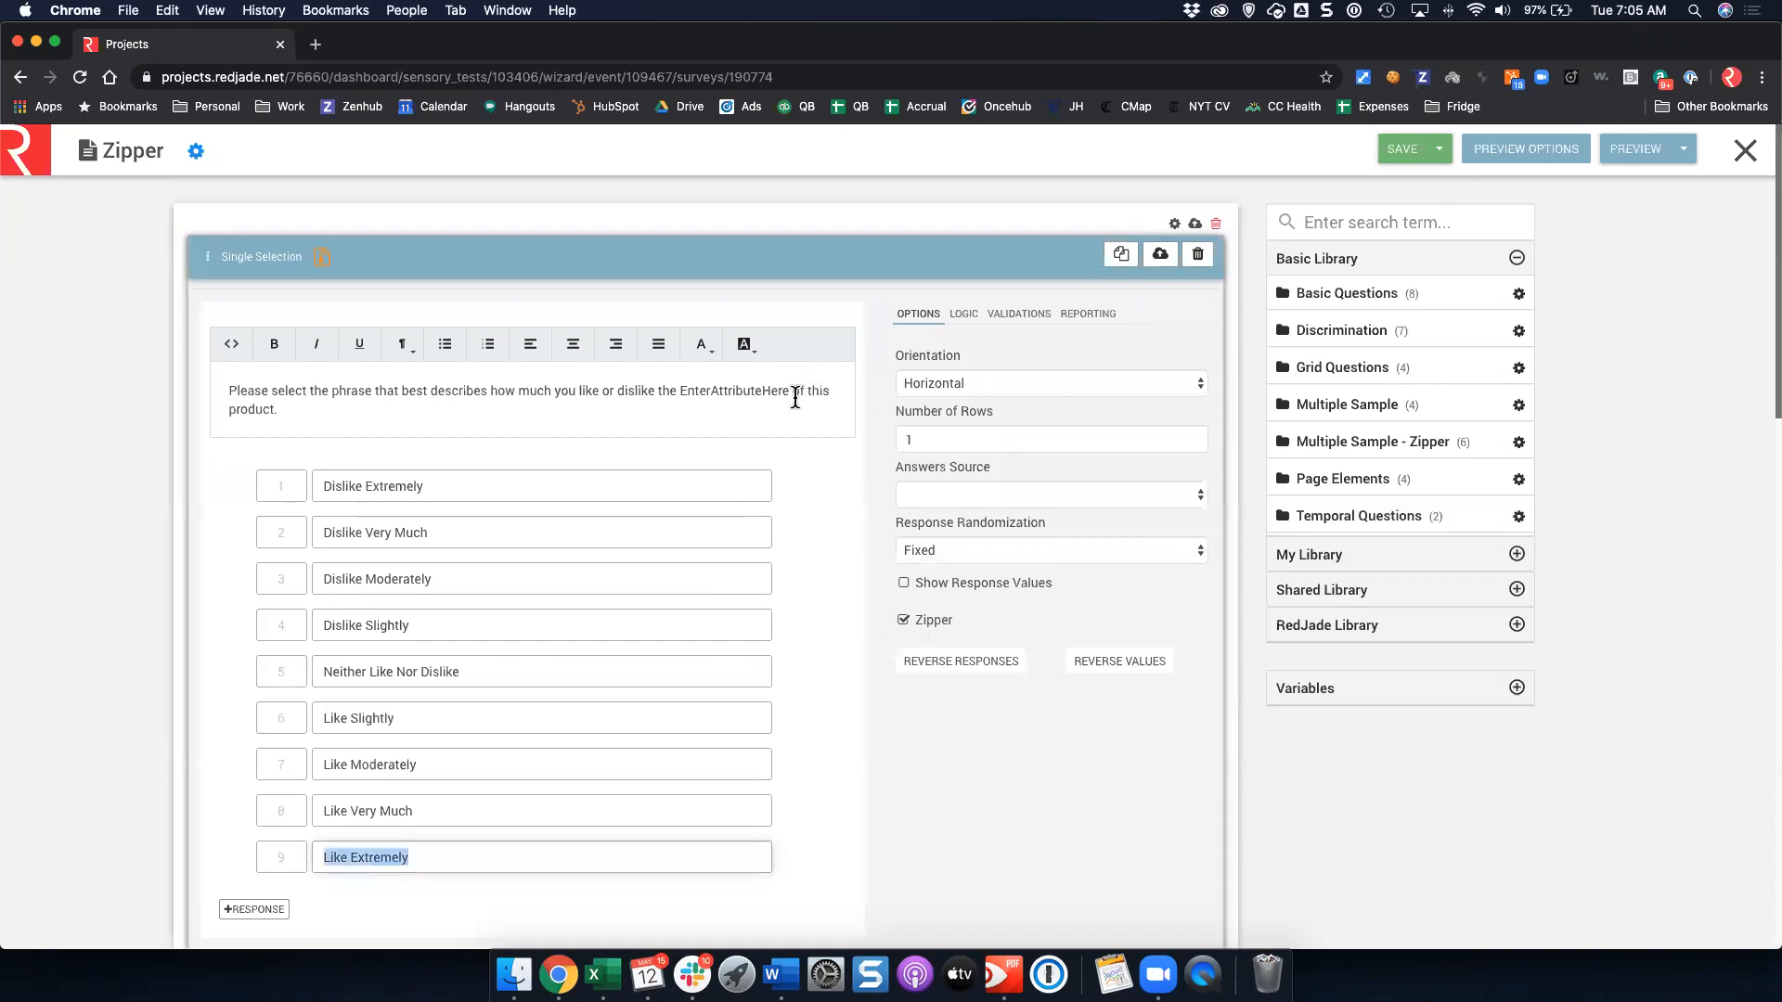
pyautogui.moveTo(307, 414); pyautogui.dragTo(814, 384)
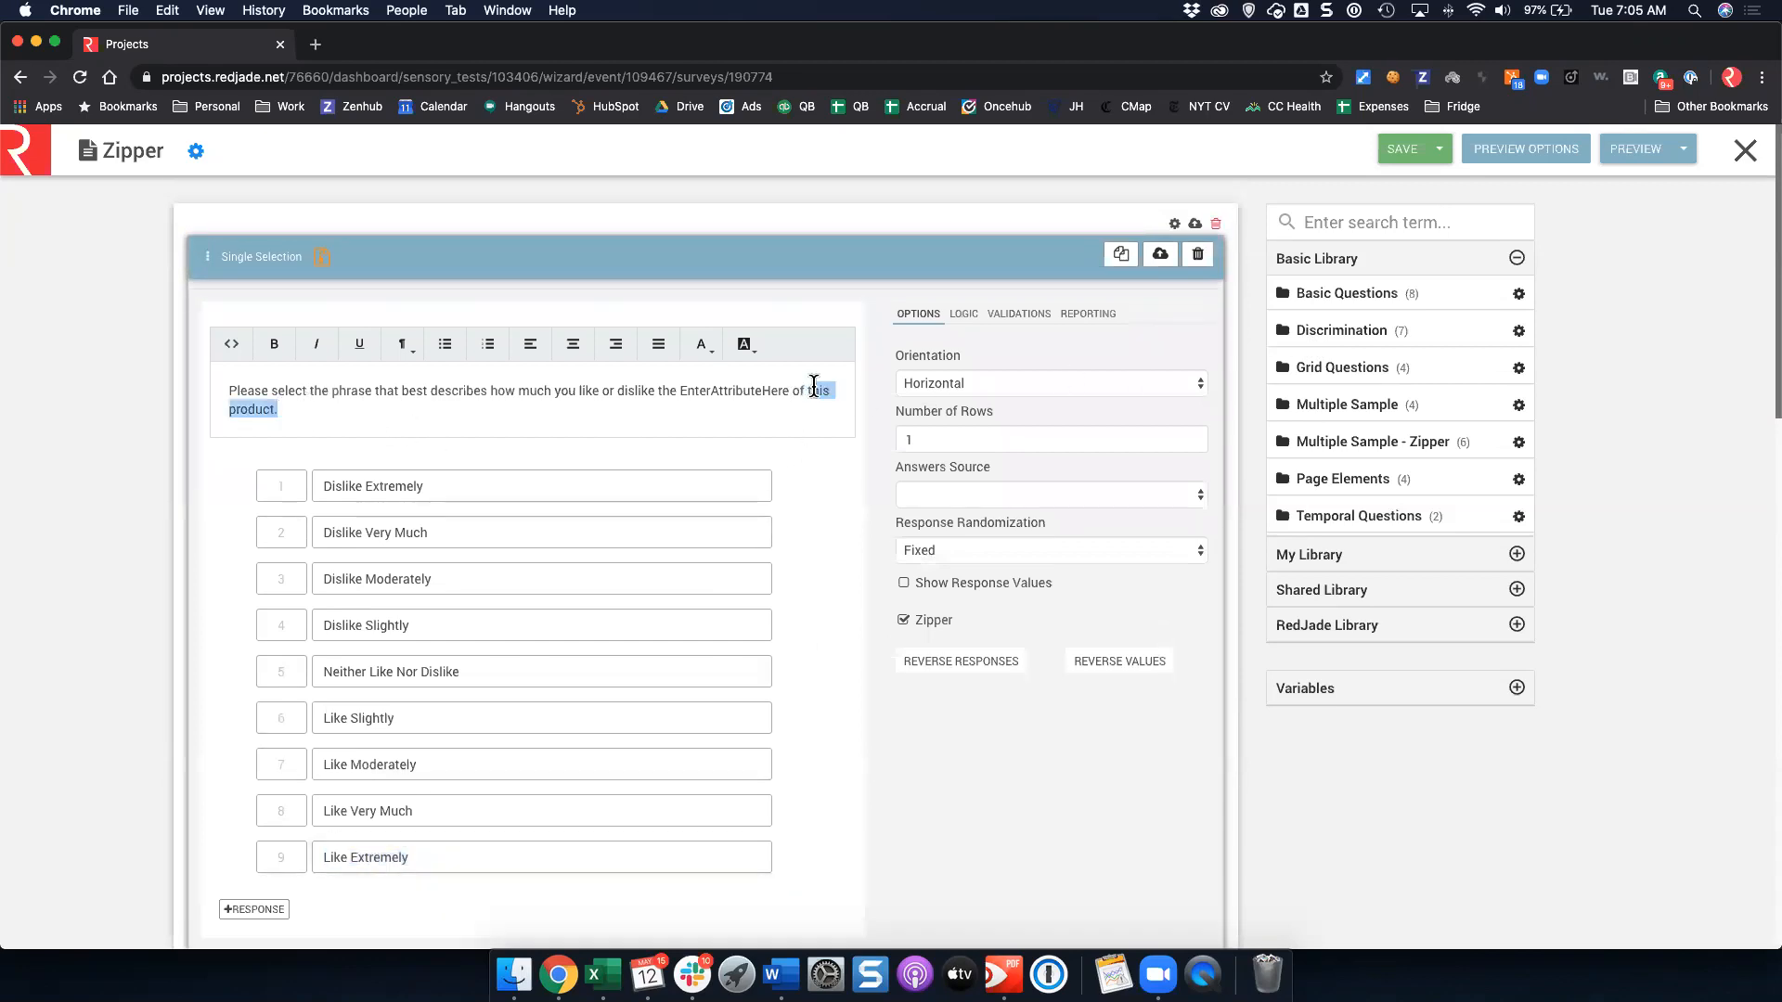
pyautogui.write('Sample')
pyautogui.click(1420, 688)
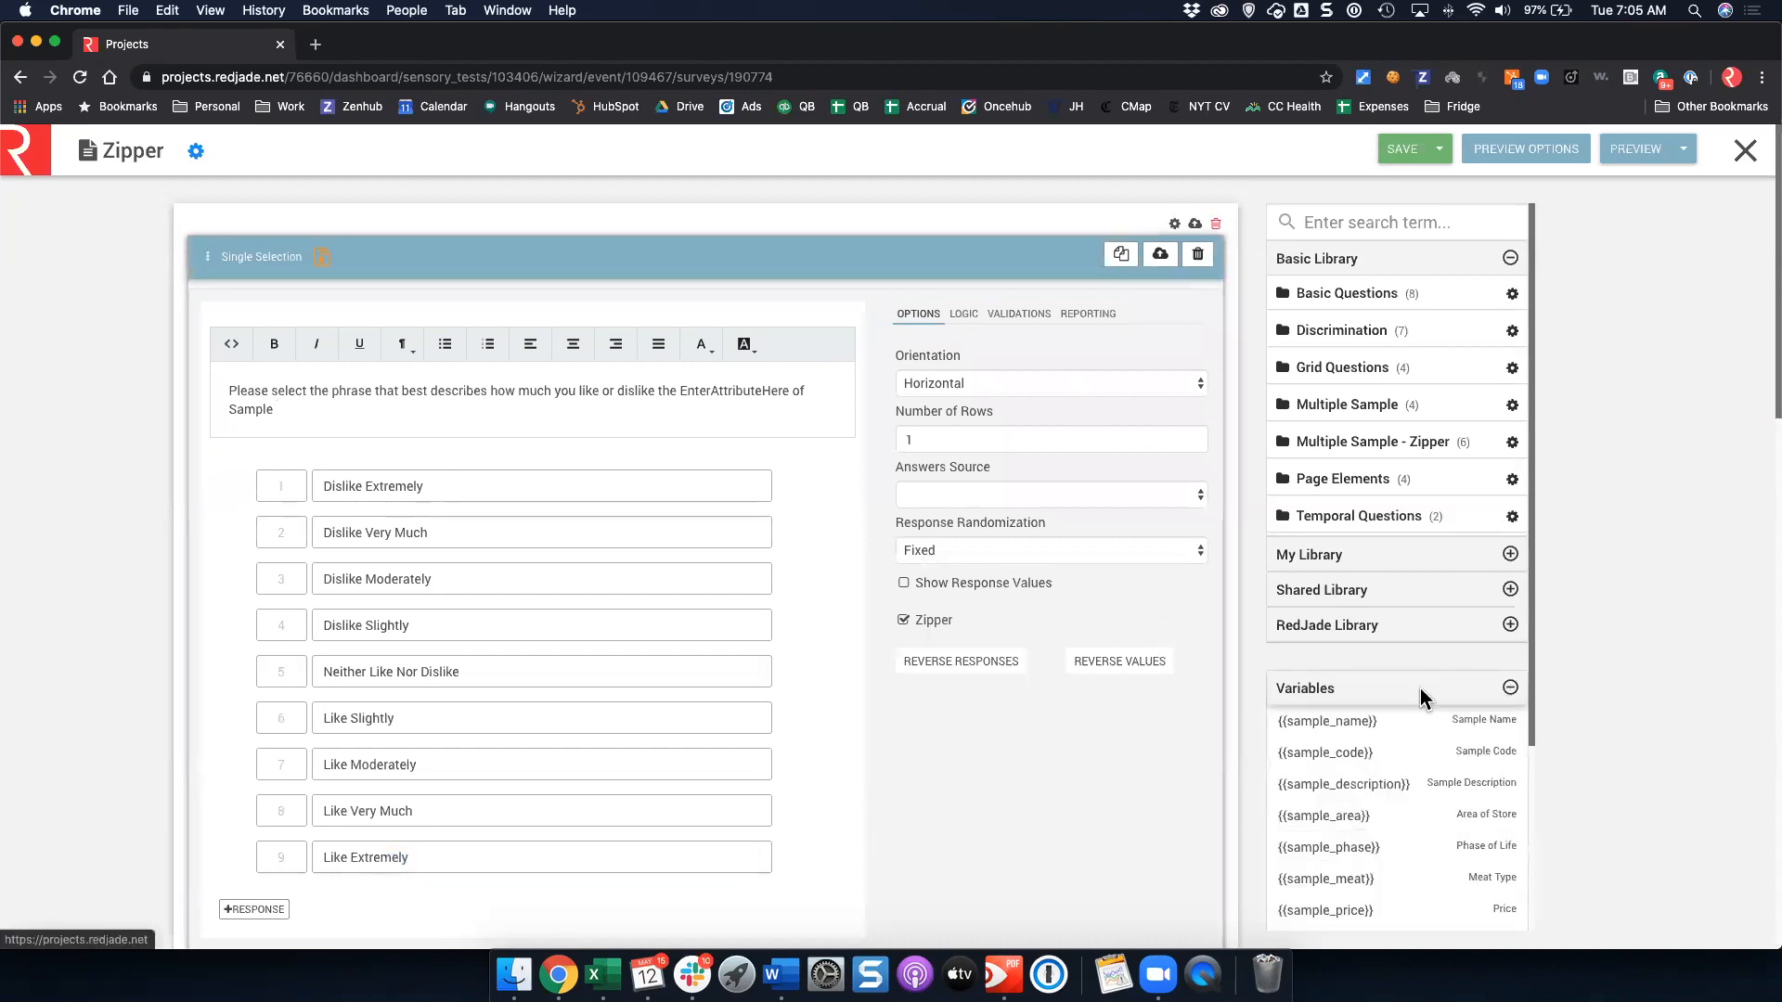
pyautogui.click(1345, 752)
pyautogui.click(396, 412)
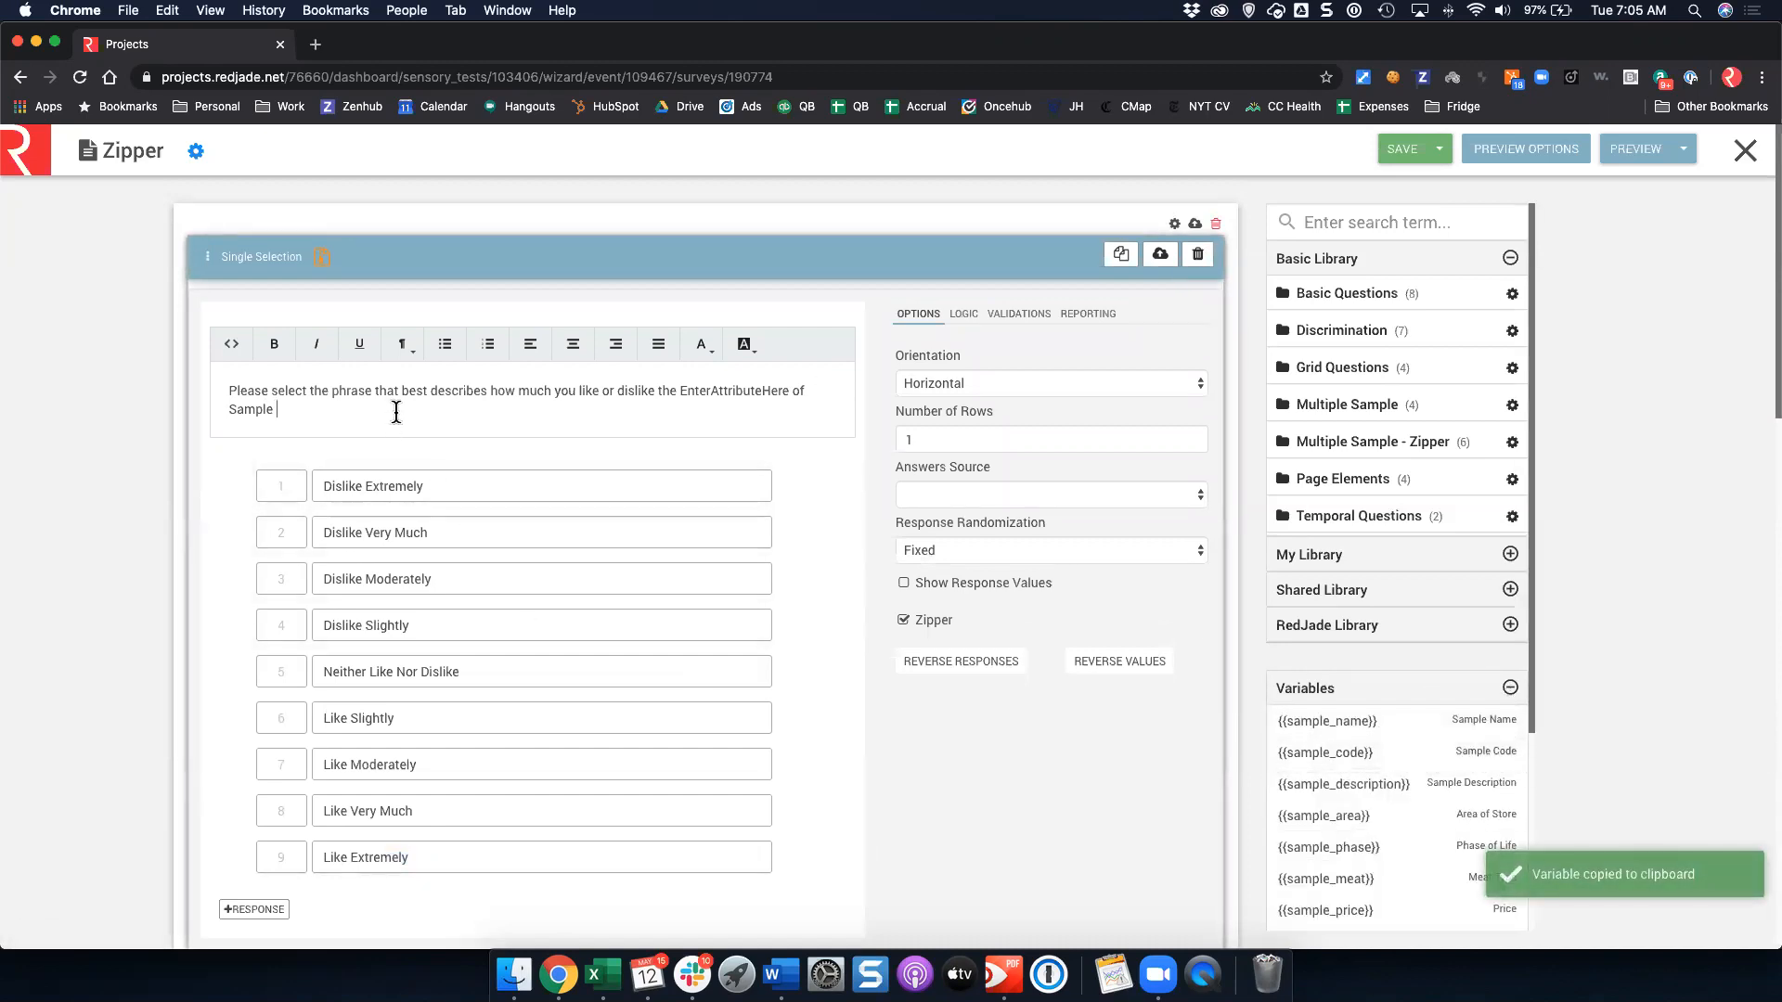
pyautogui.press('cmd+v')
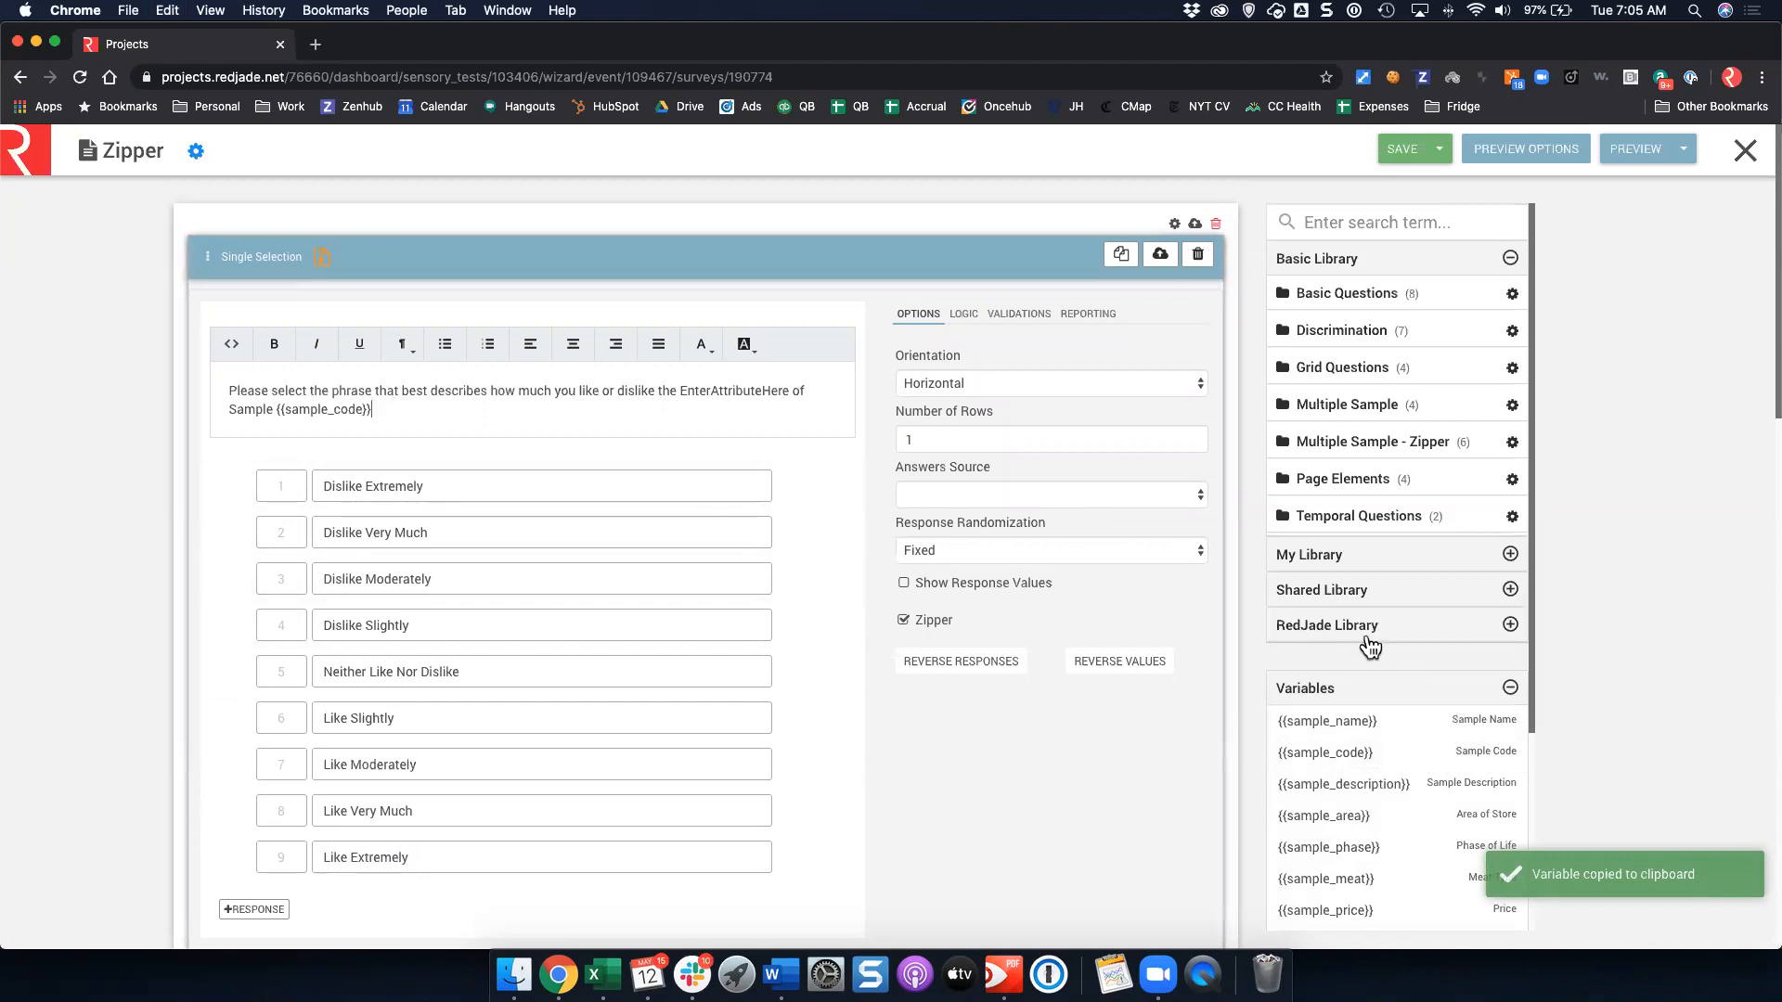
# Save the Zipper questionnaire and close it.
pyautogui.scroll(-3, 1336, 691)
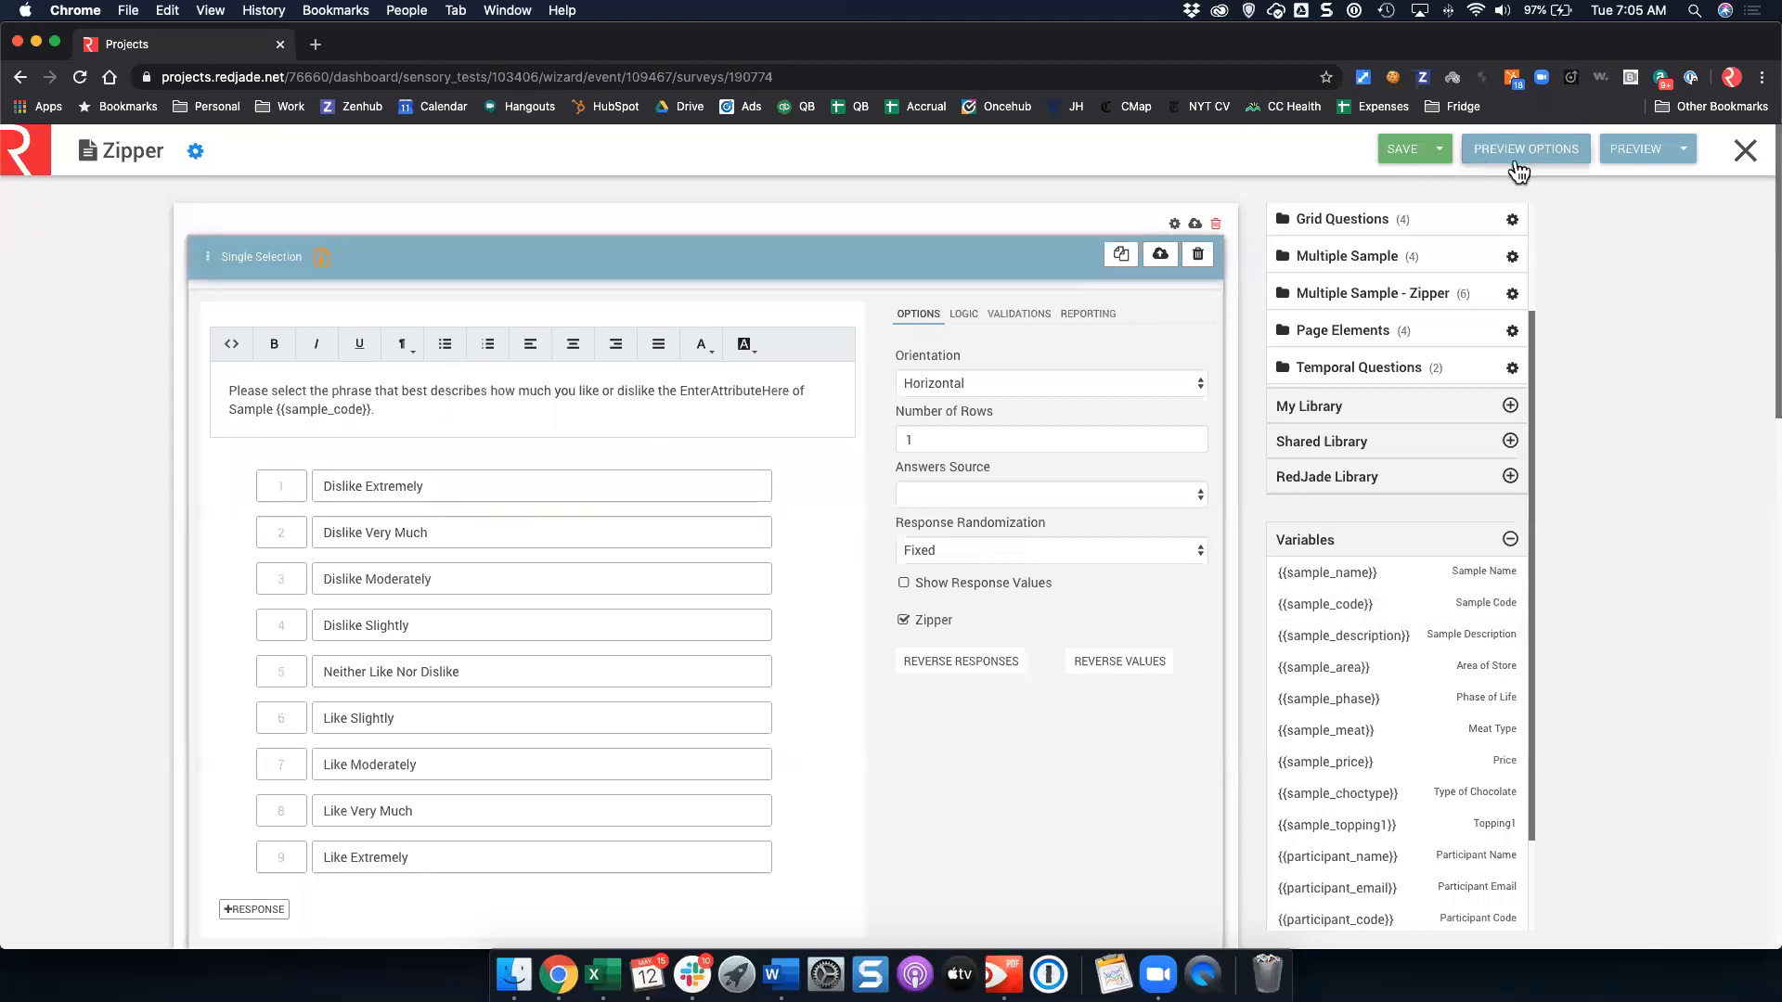
pyautogui.click(1387, 161)
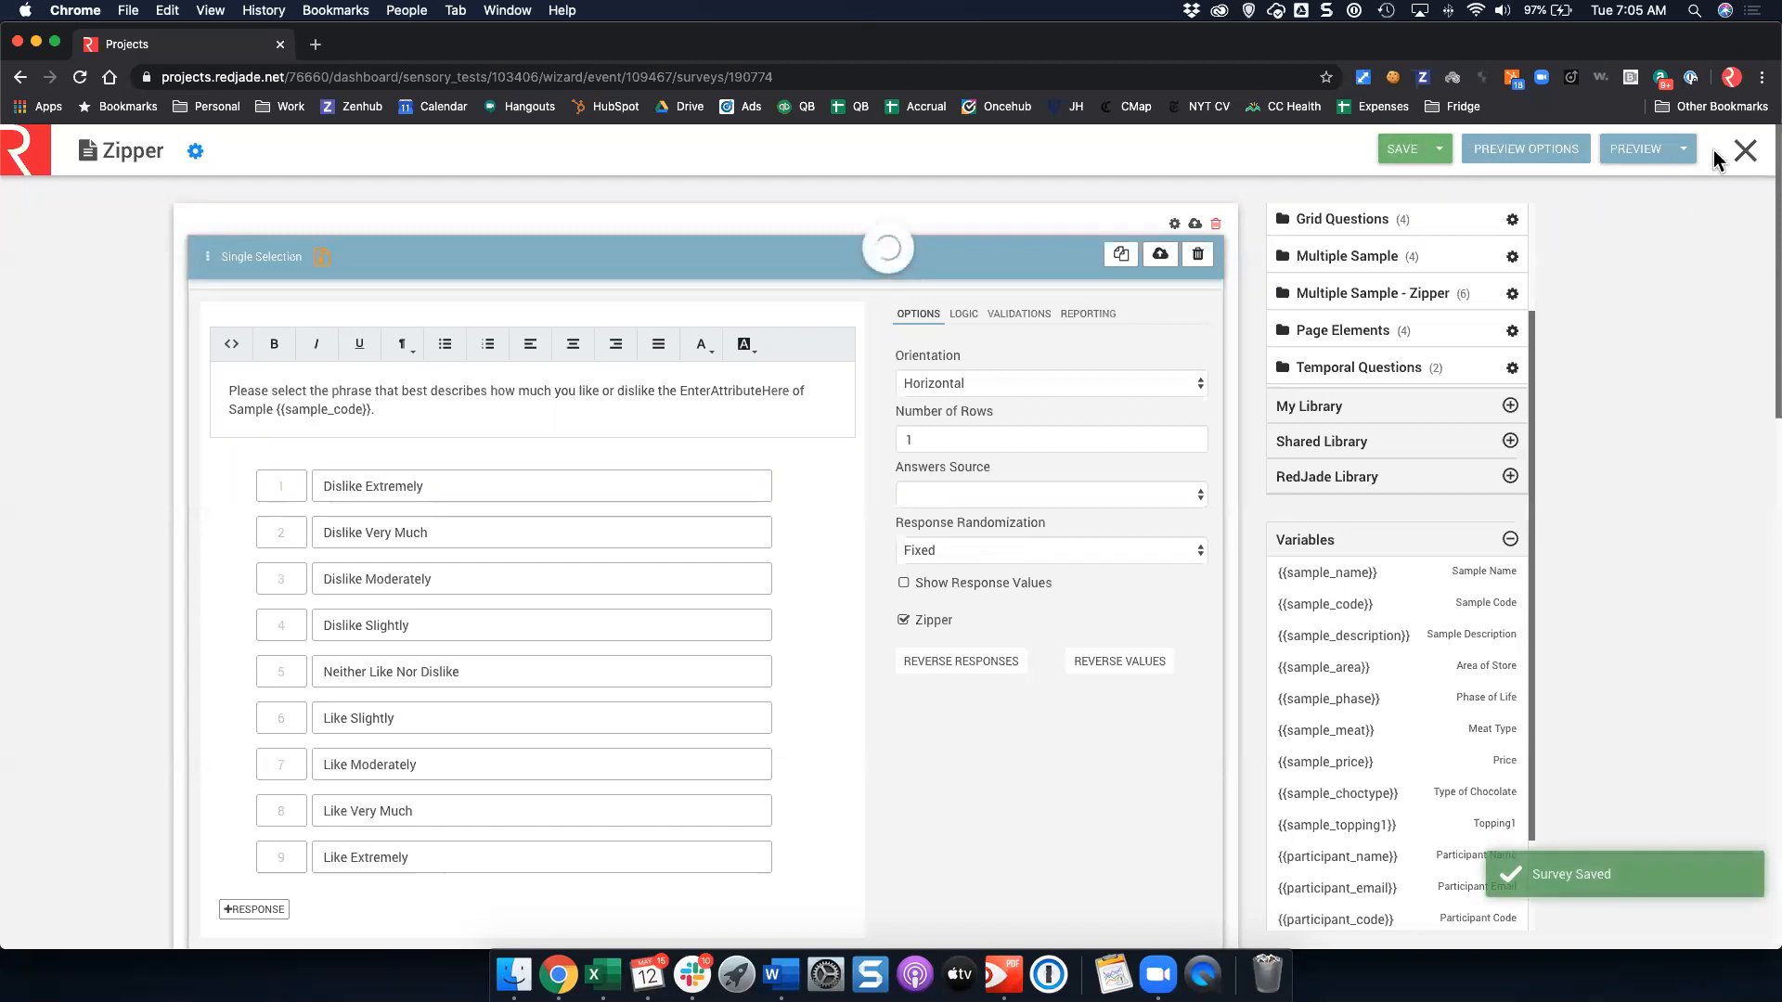
pyautogui.click(1744, 150)
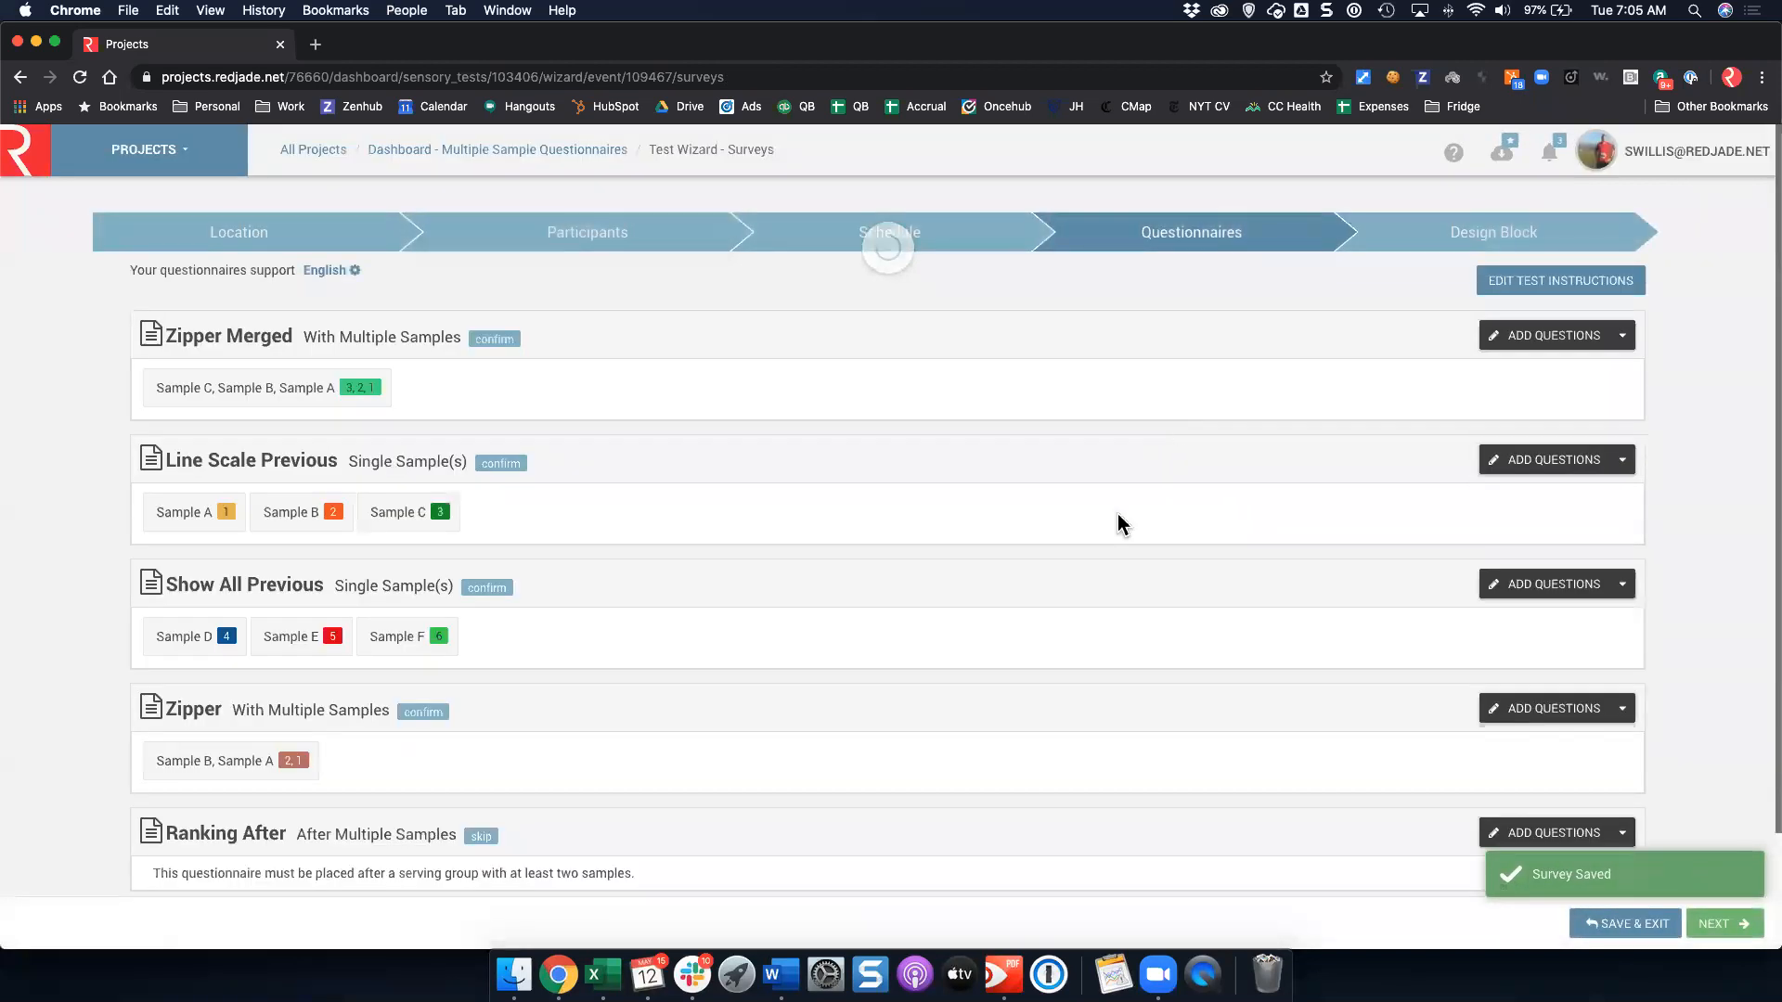
# Open the Ranking After questionnaire, correct the misspelled word in the ranking instructions to "them", and save and close it.
pyautogui.scroll(-3, 1040, 543)
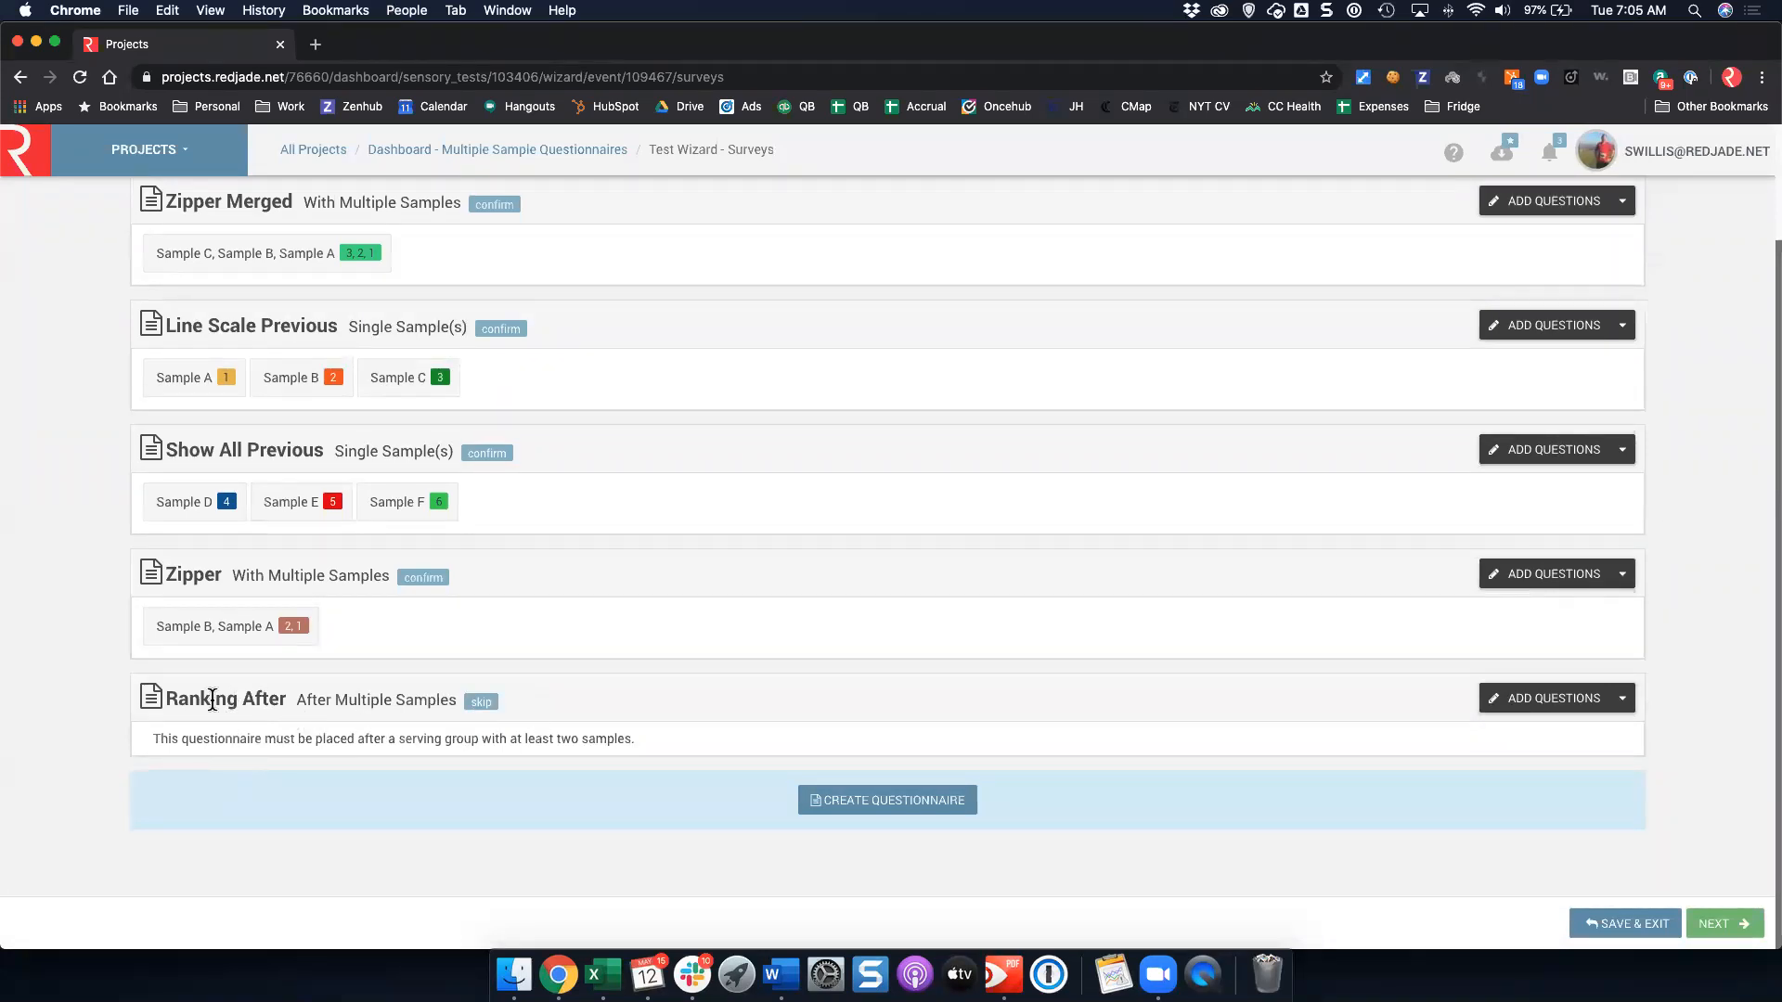
pyautogui.moveTo(301, 705); pyautogui.dragTo(474, 702)
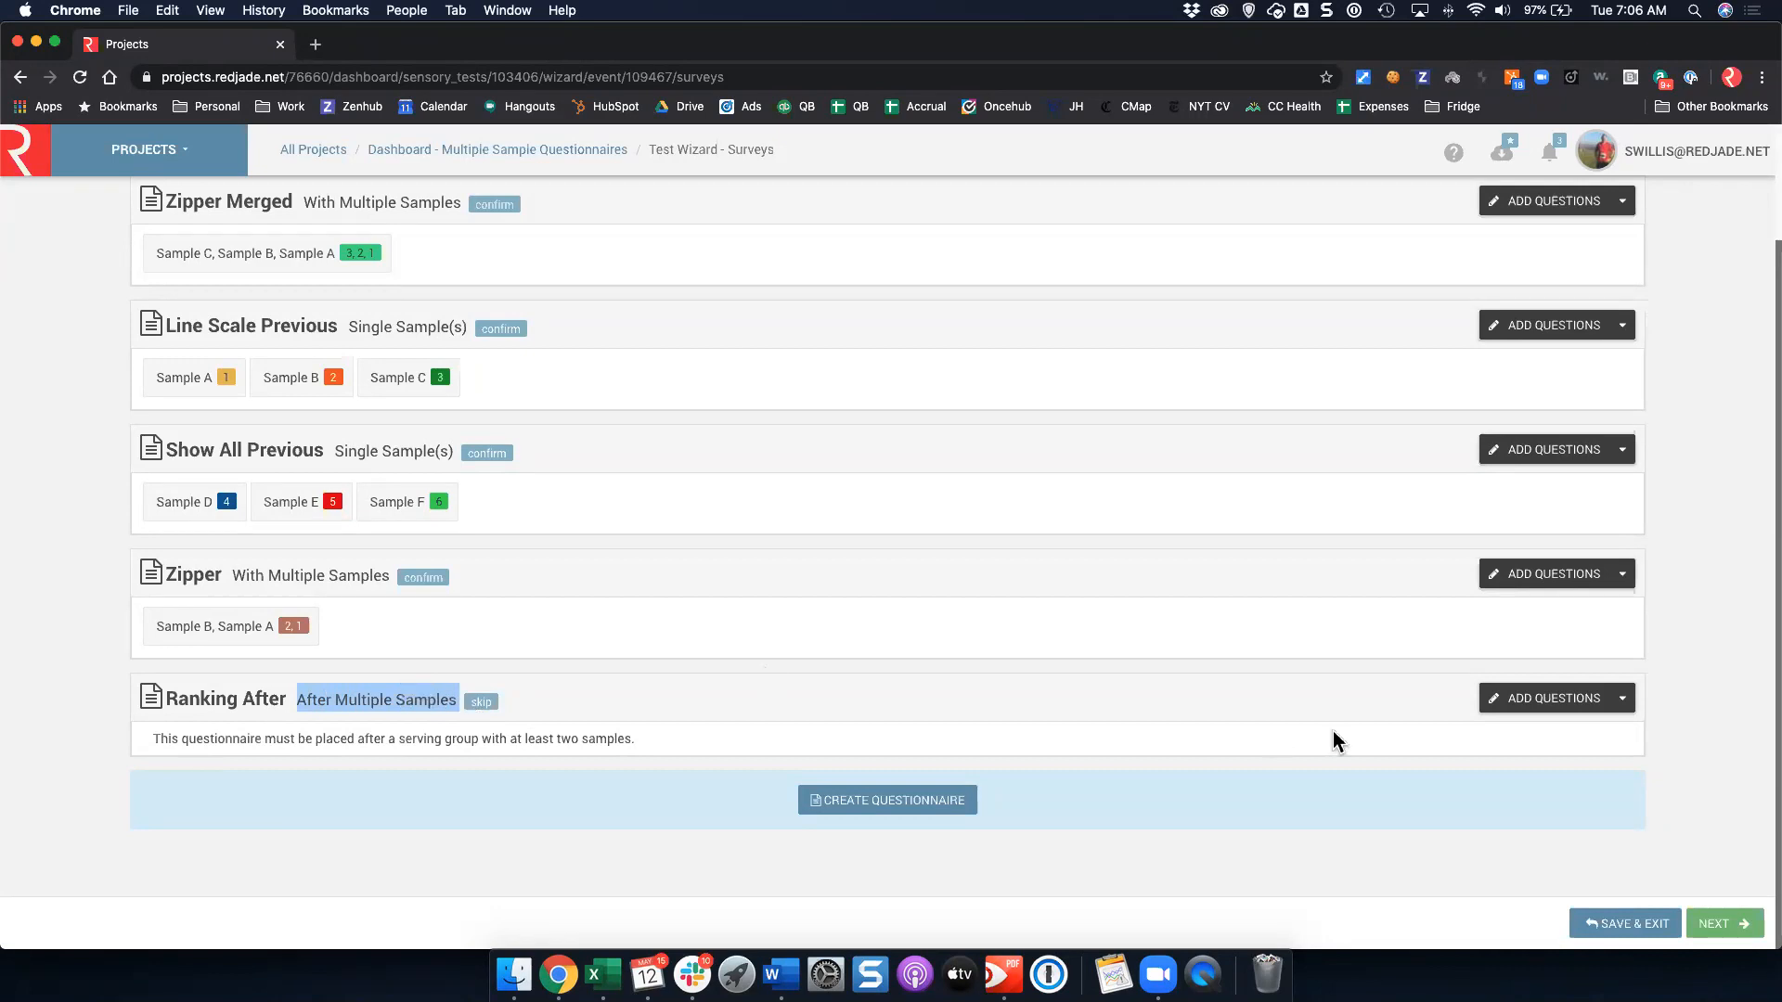
pyautogui.click(1349, 710)
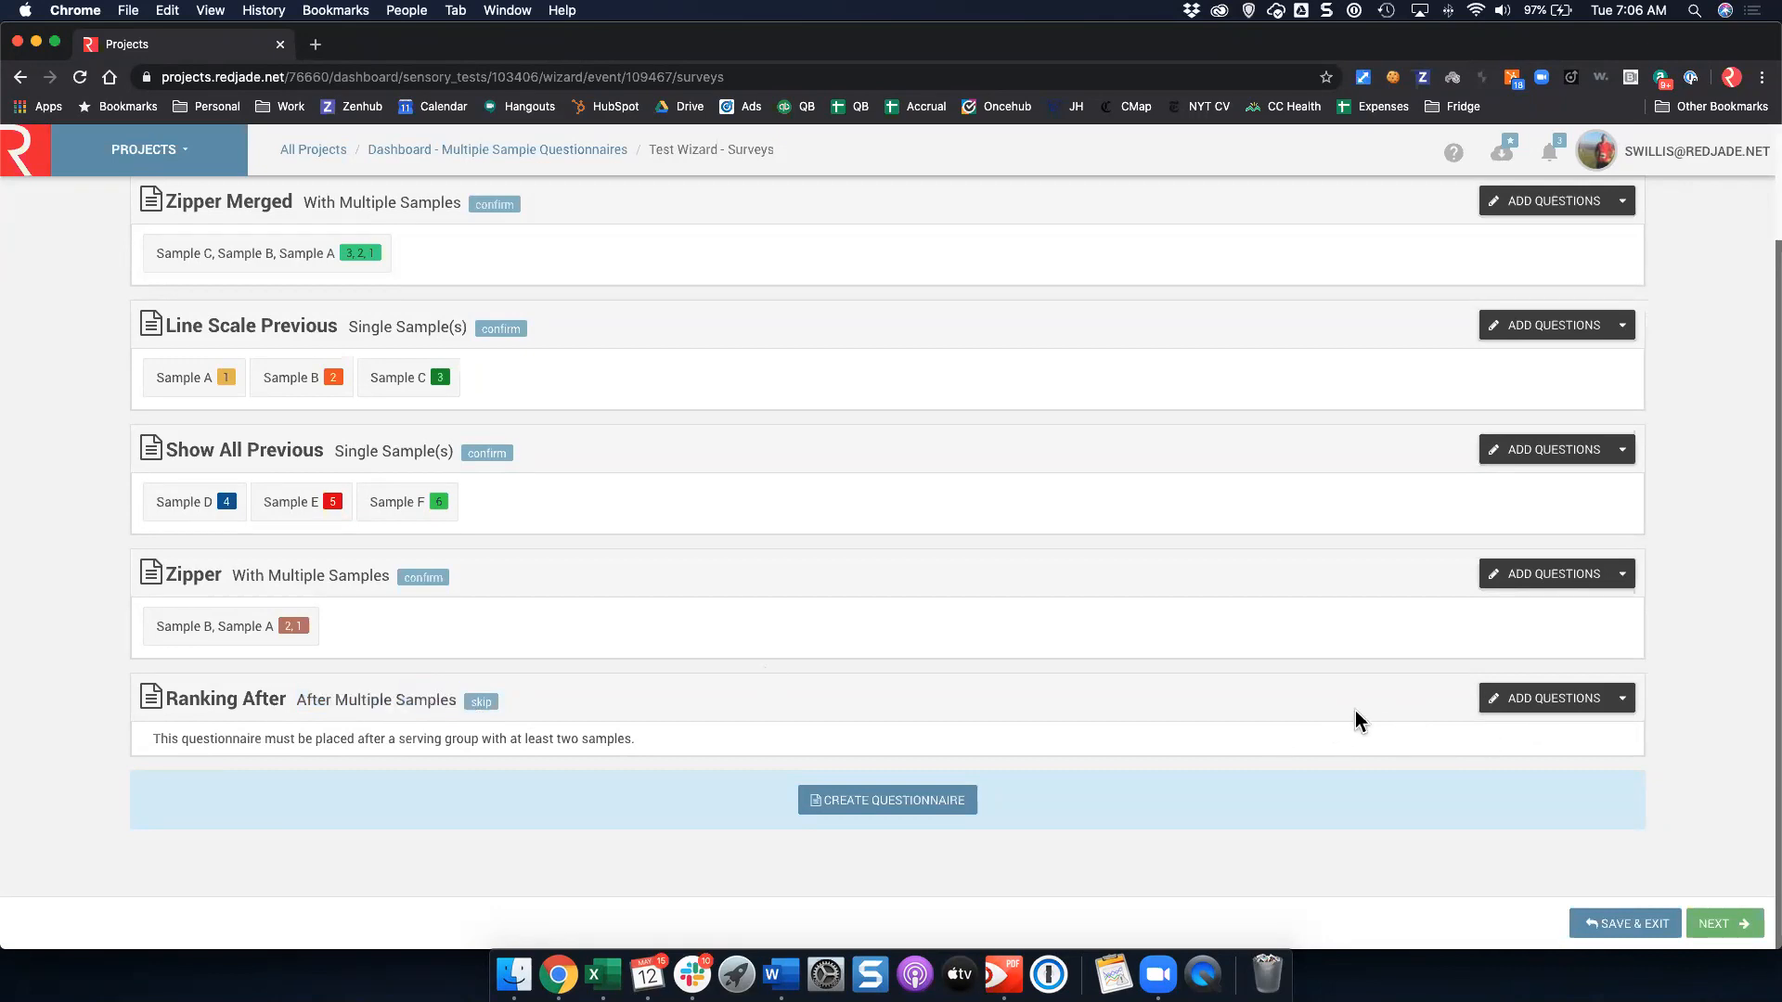
pyautogui.click(1552, 698)
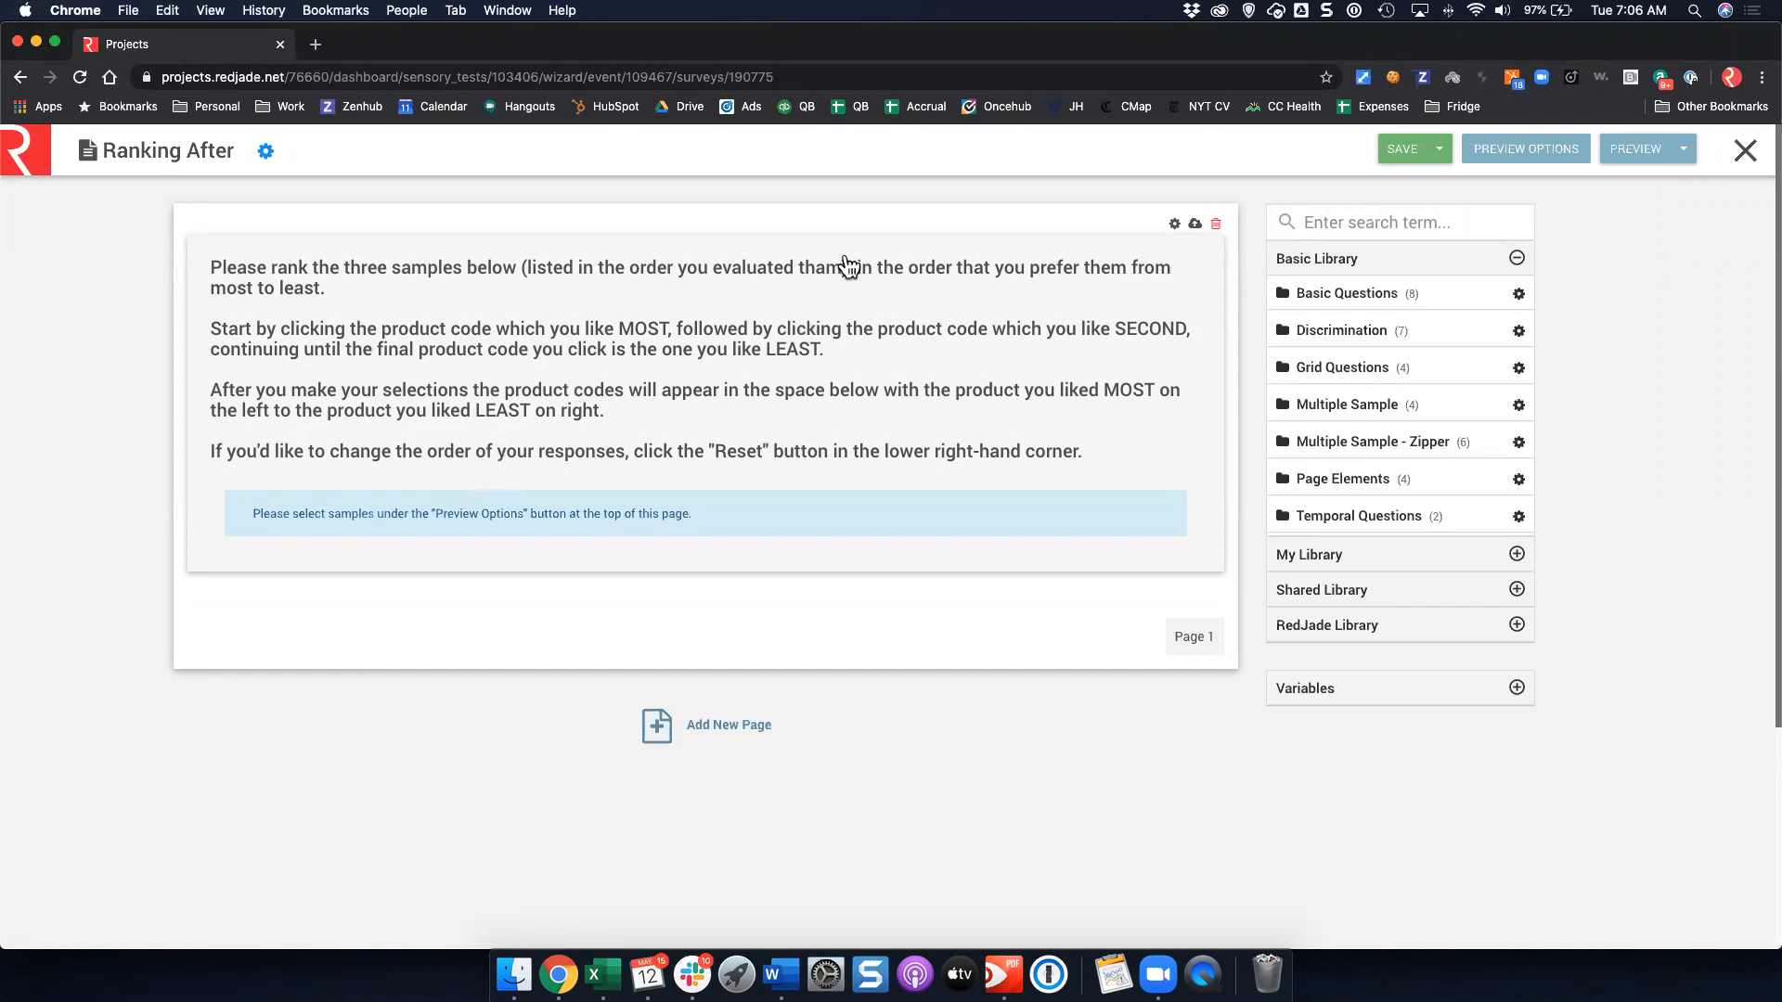
pyautogui.click(829, 289)
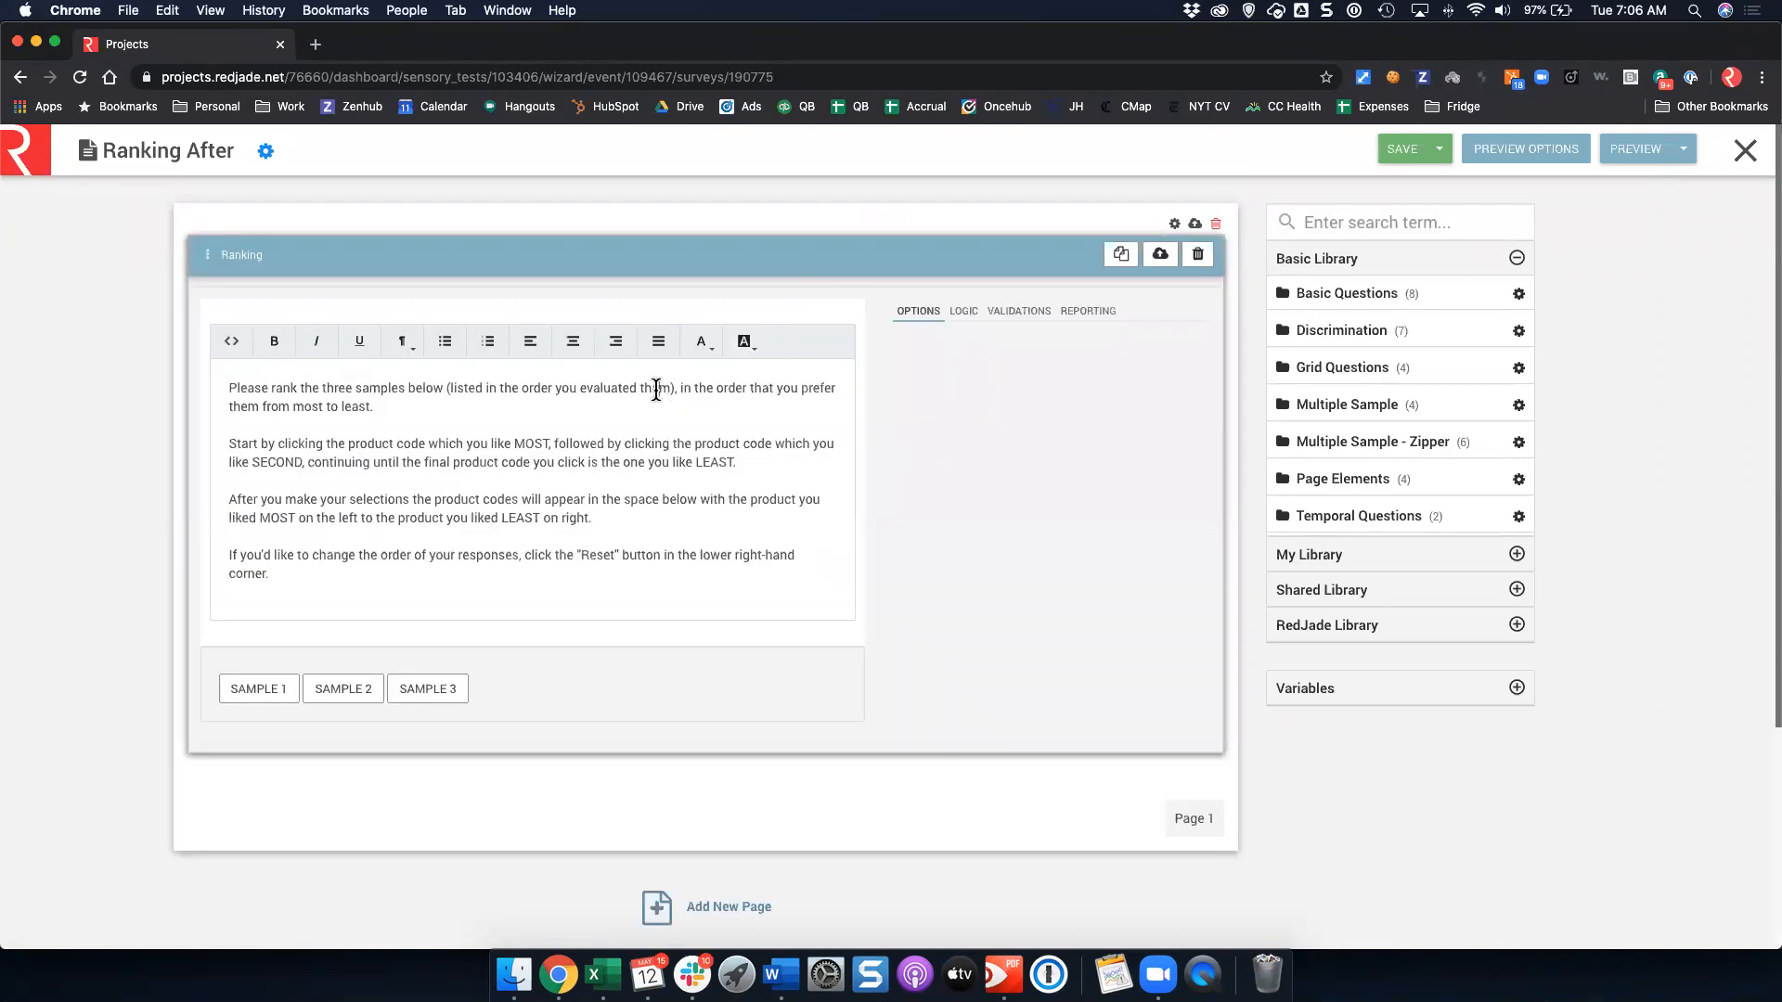
pyautogui.write('e')
pyautogui.click(1401, 148)
pyautogui.click(1744, 151)
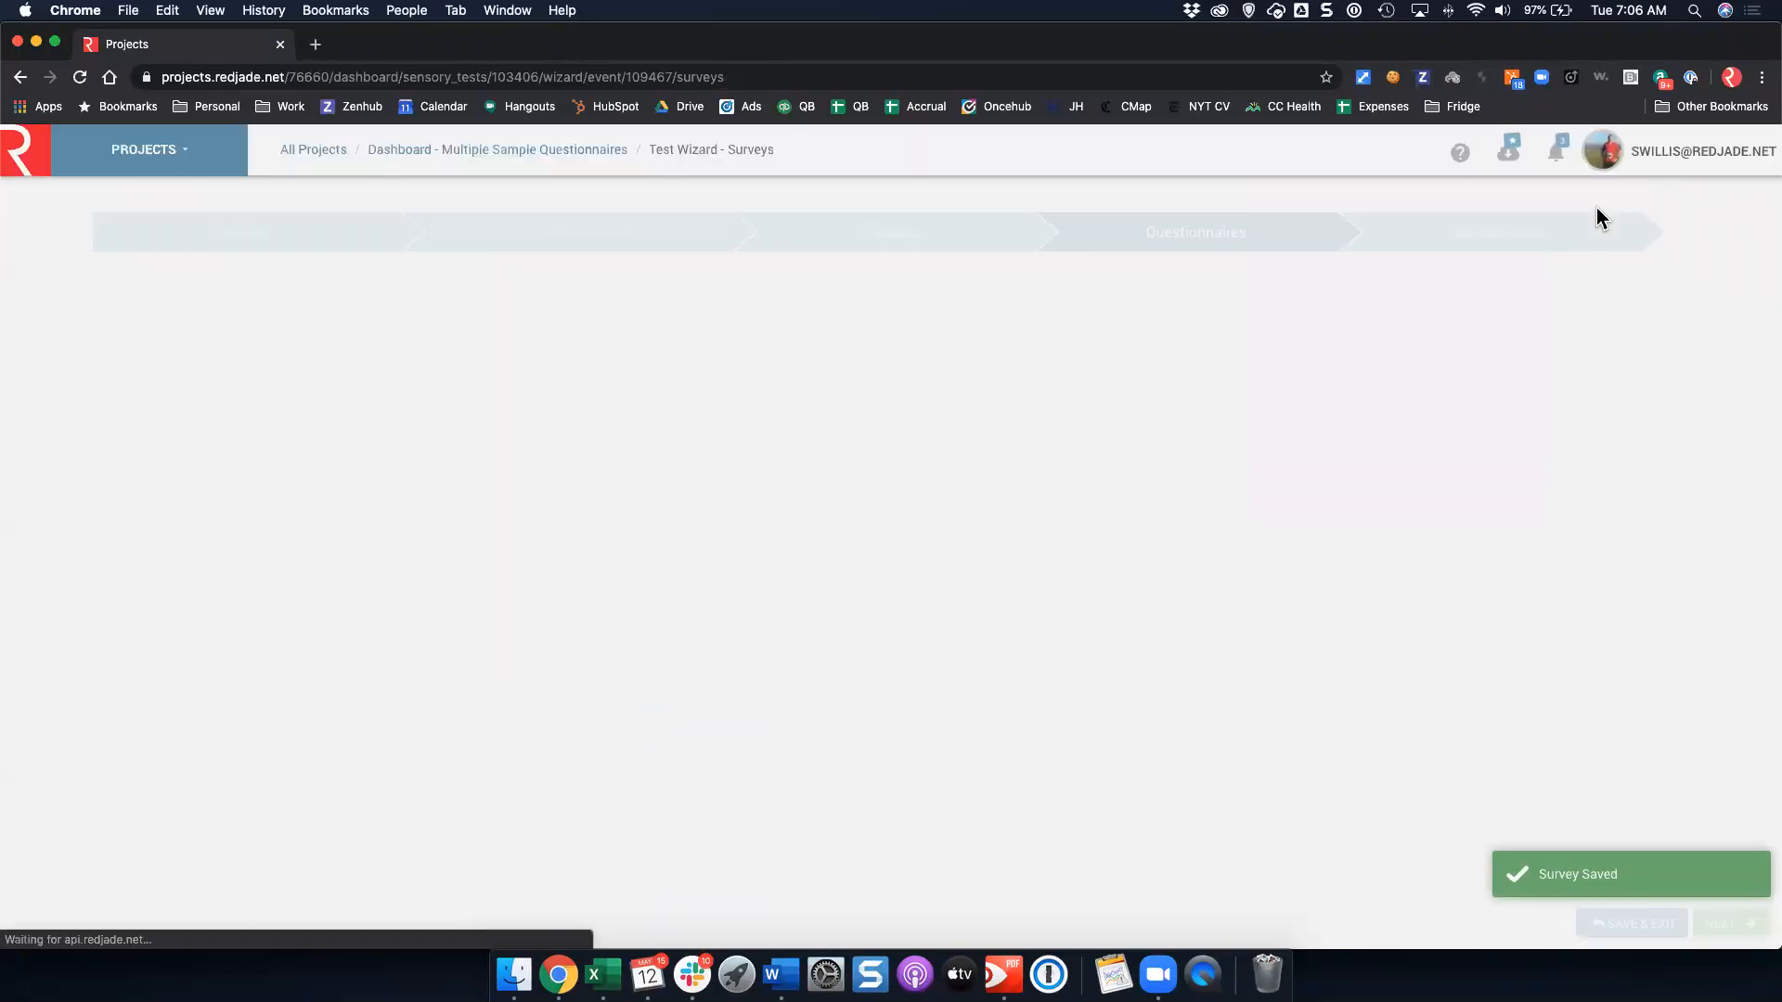
# Start a new questionnaire titled Triangle with the type Discrimination and the discrimination test Triangle.
pyautogui.scroll(-3, 884, 548)
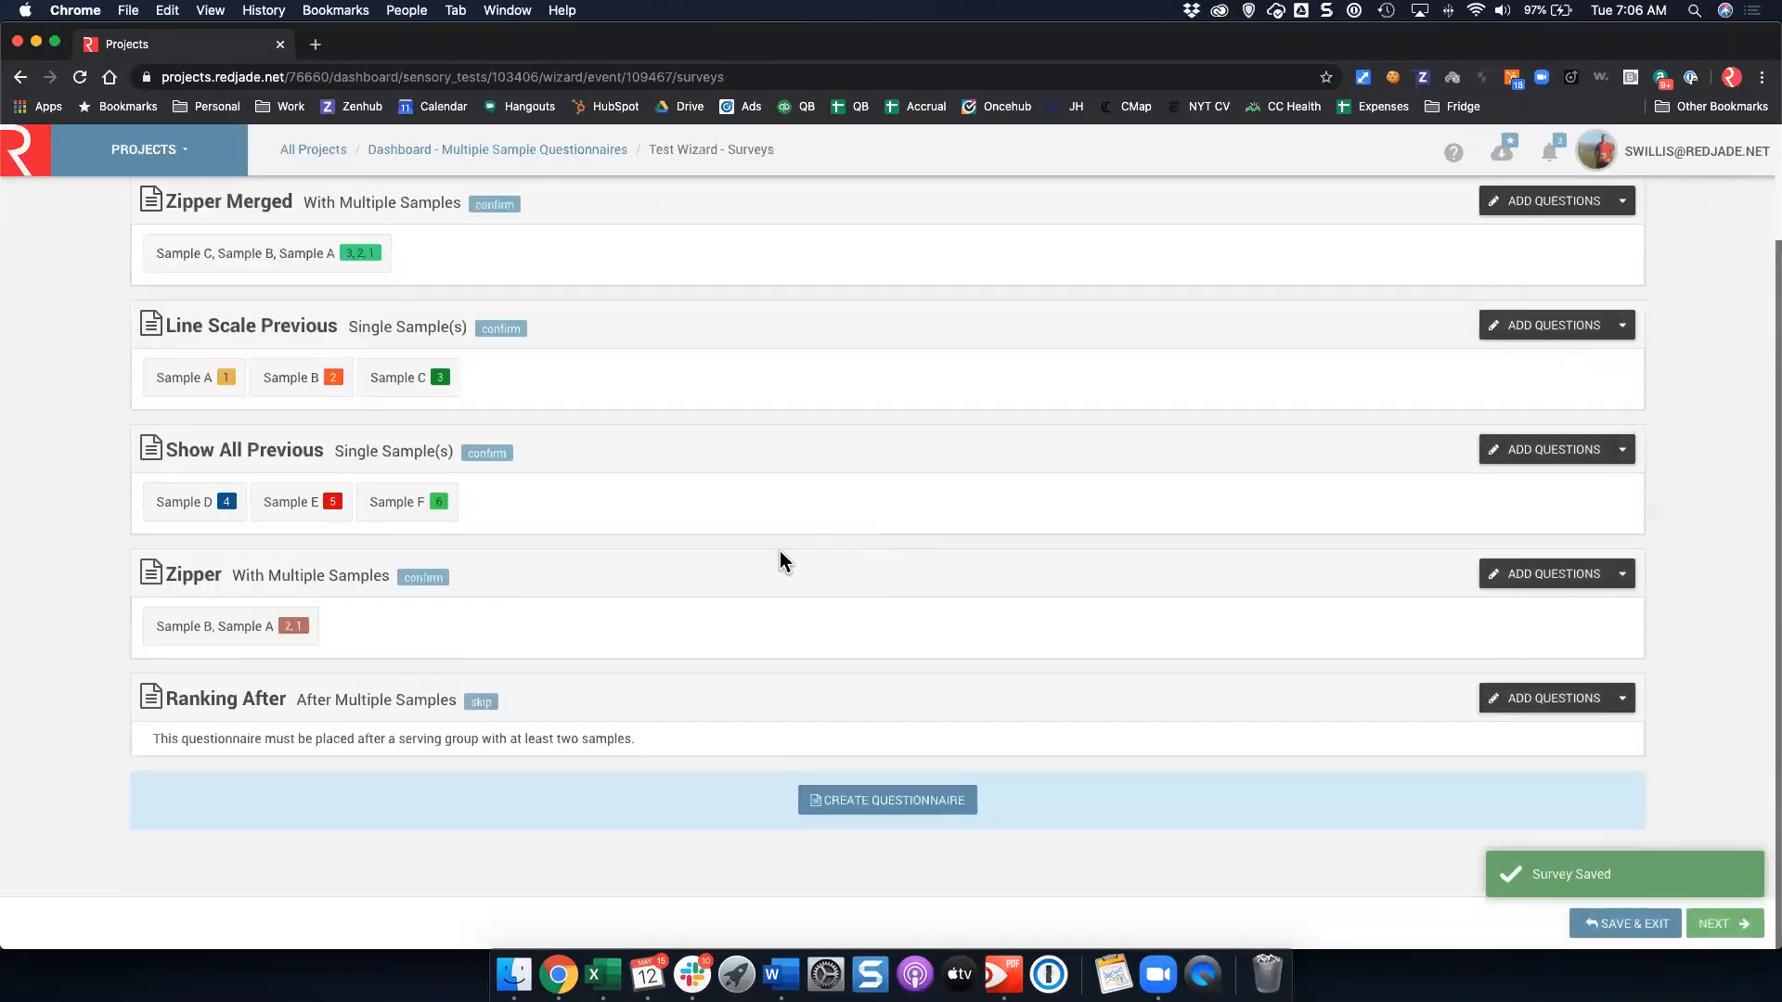
pyautogui.click(828, 799)
pyautogui.click(589, 325)
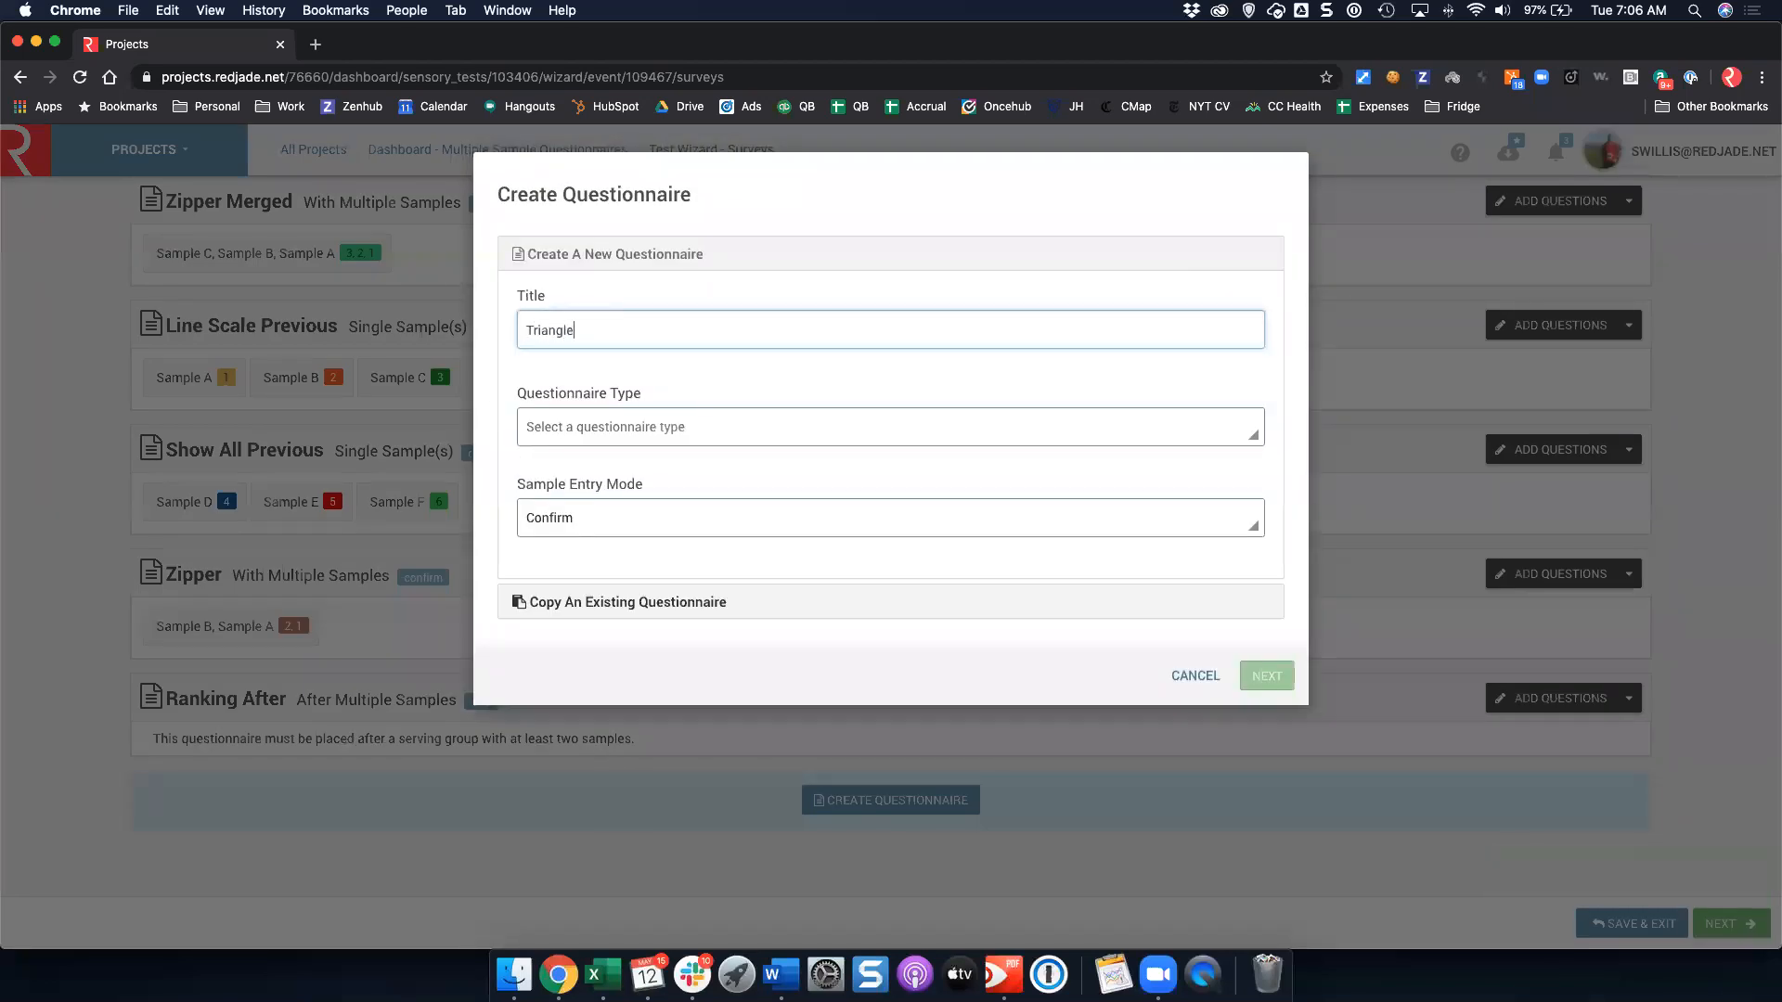
pyautogui.click(594, 427)
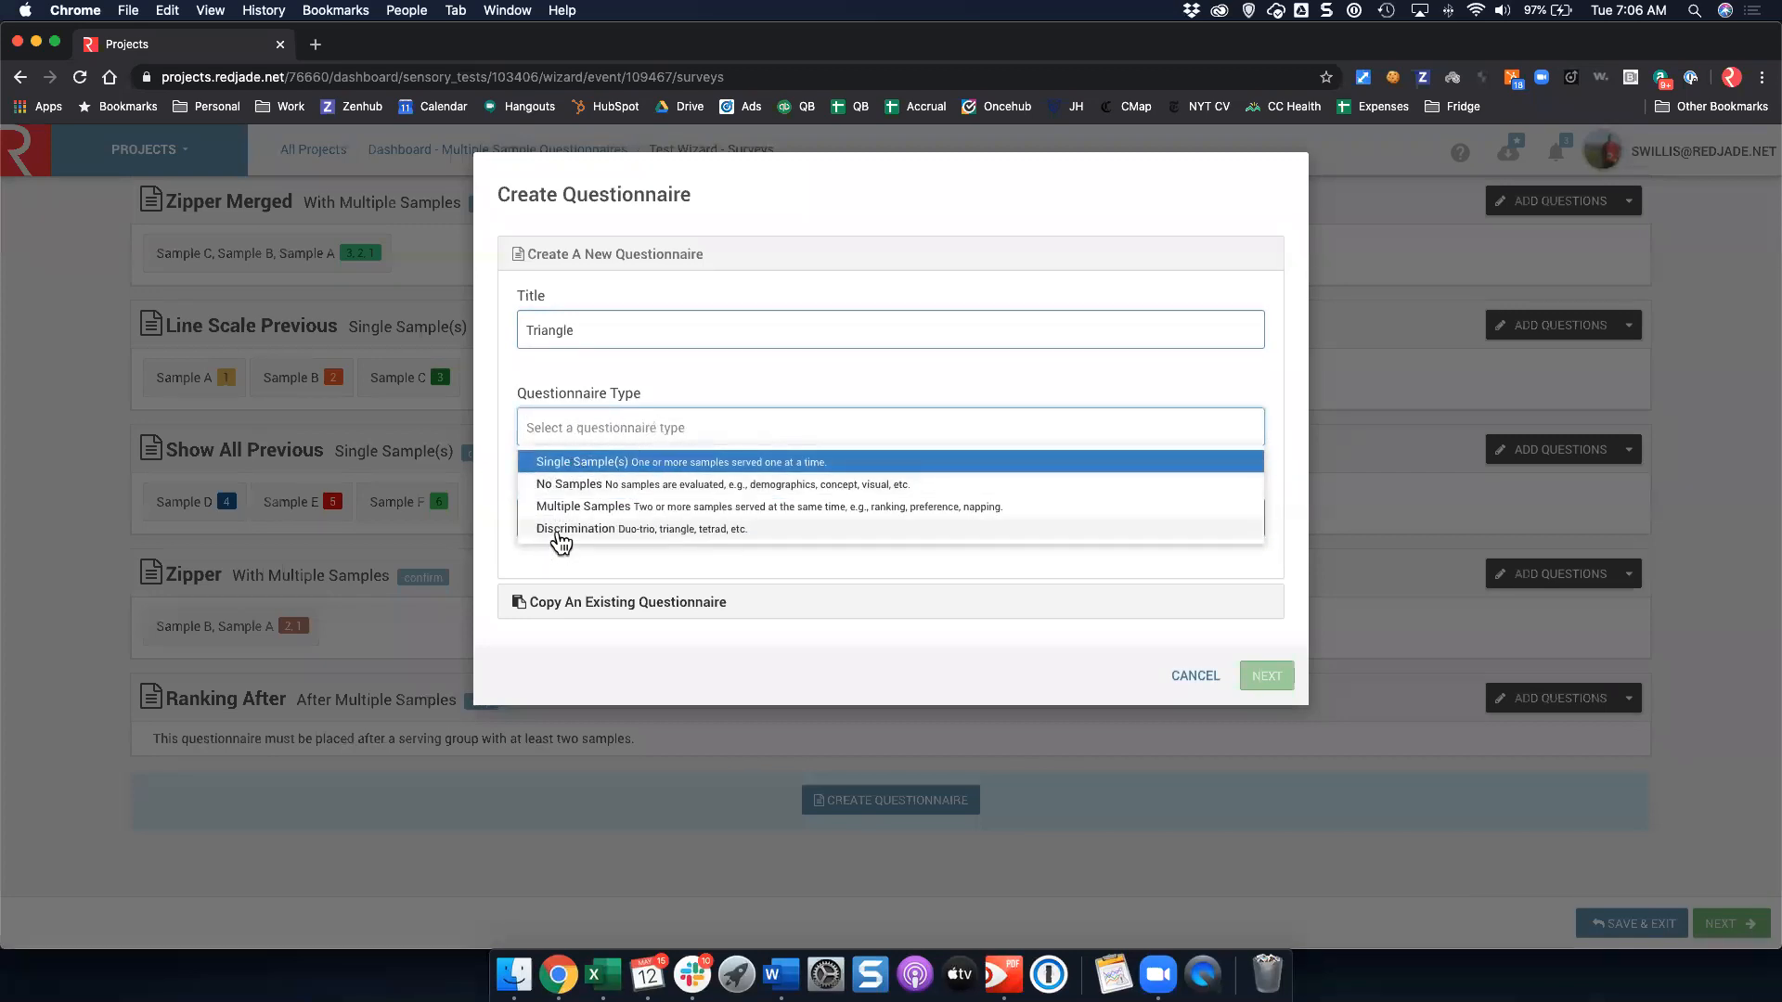
pyautogui.click(560, 530)
pyautogui.click(664, 517)
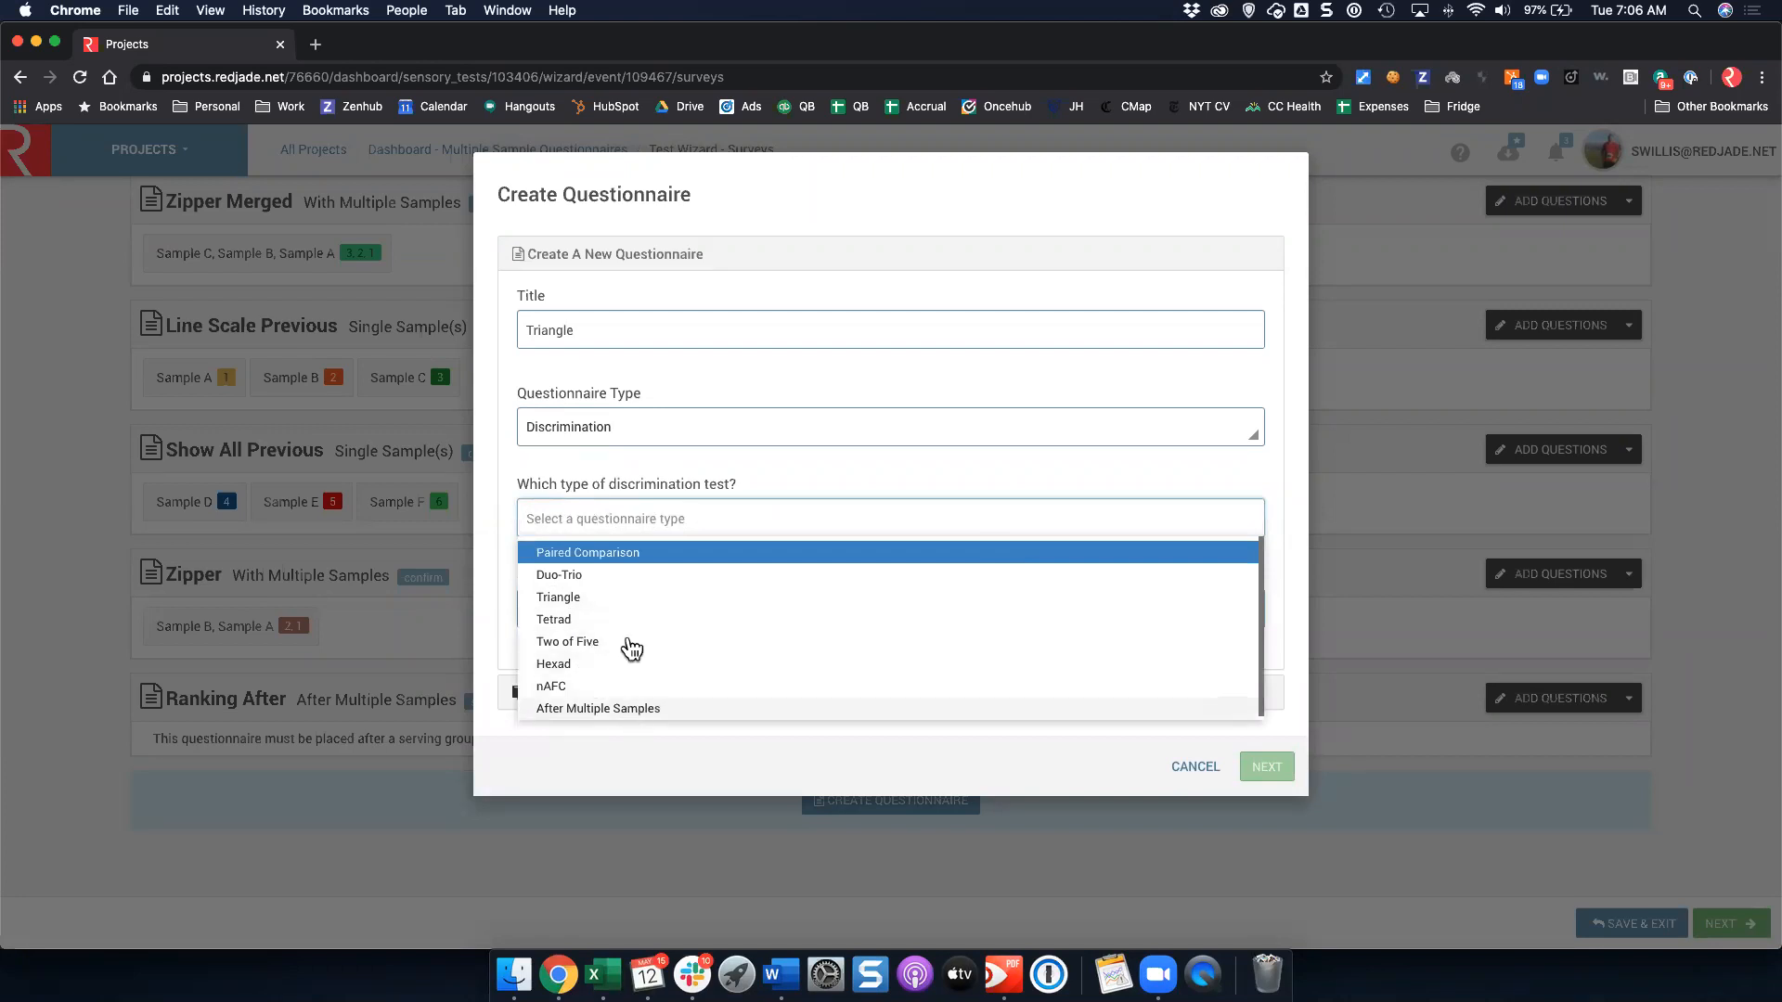
pyautogui.click(627, 601)
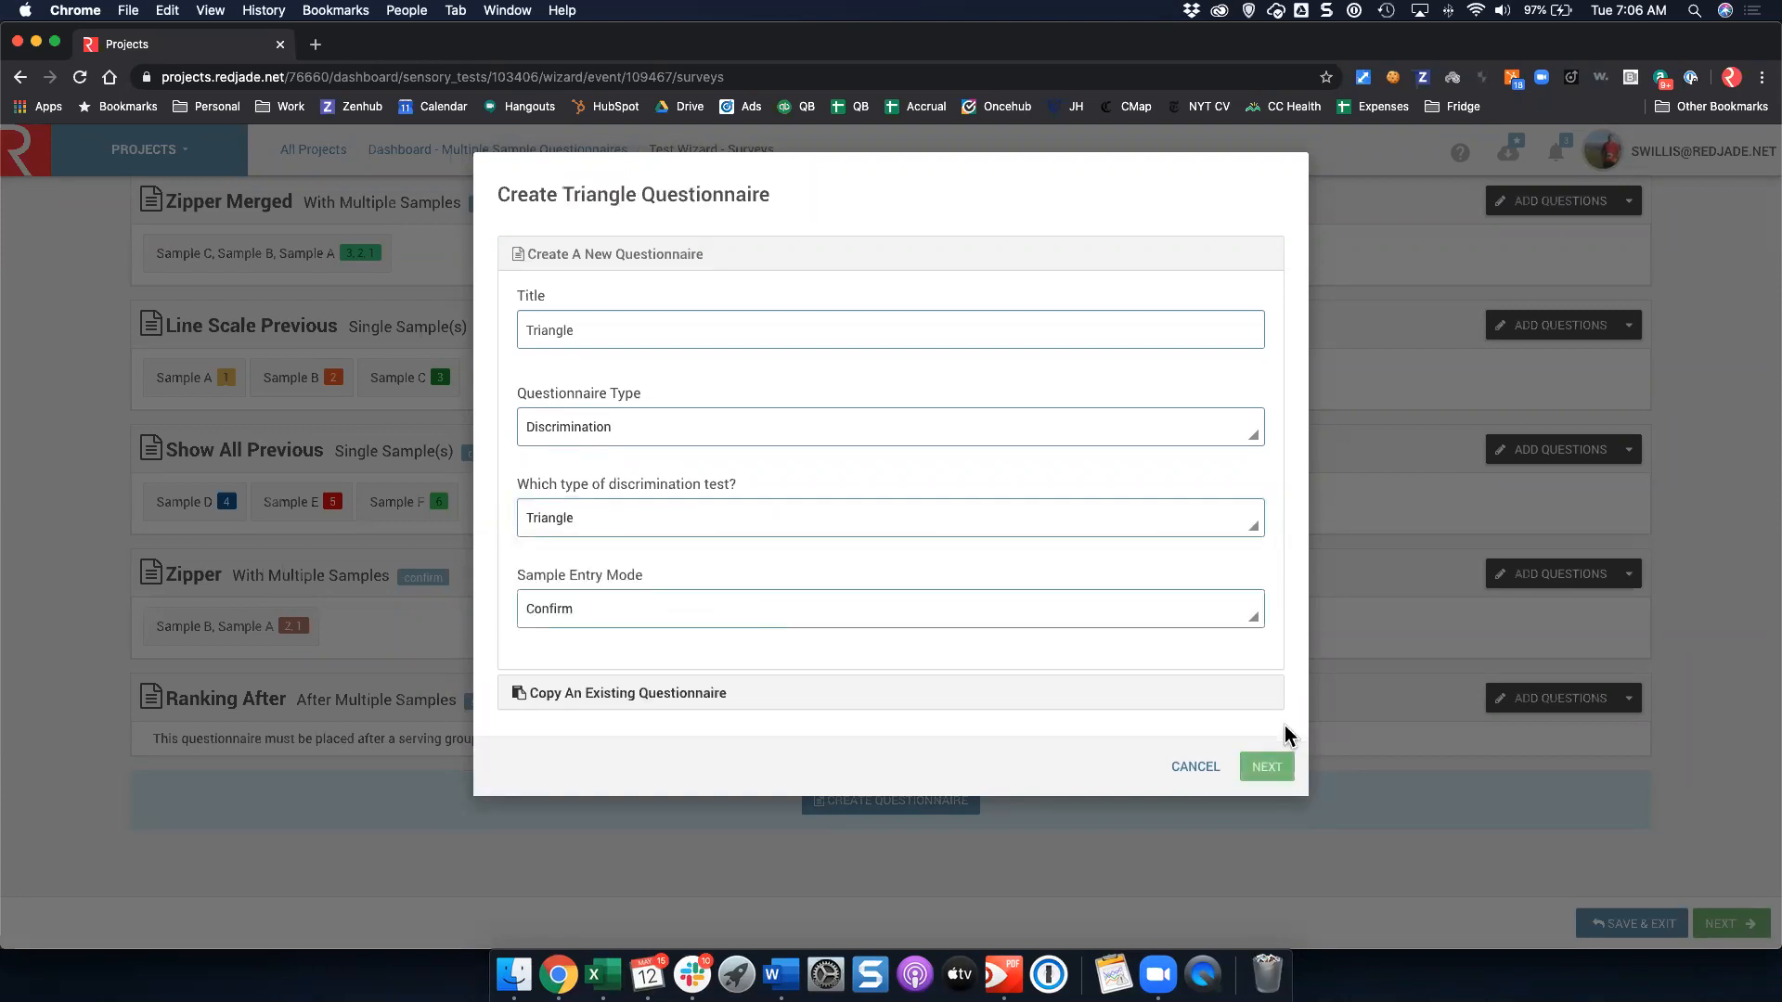
# Add a serving of Sample A and Sample B to the Triangle questionnaire and submit it.
pyautogui.click(1273, 766)
pyautogui.click(513, 381)
pyautogui.click(550, 419)
pyautogui.click(902, 455)
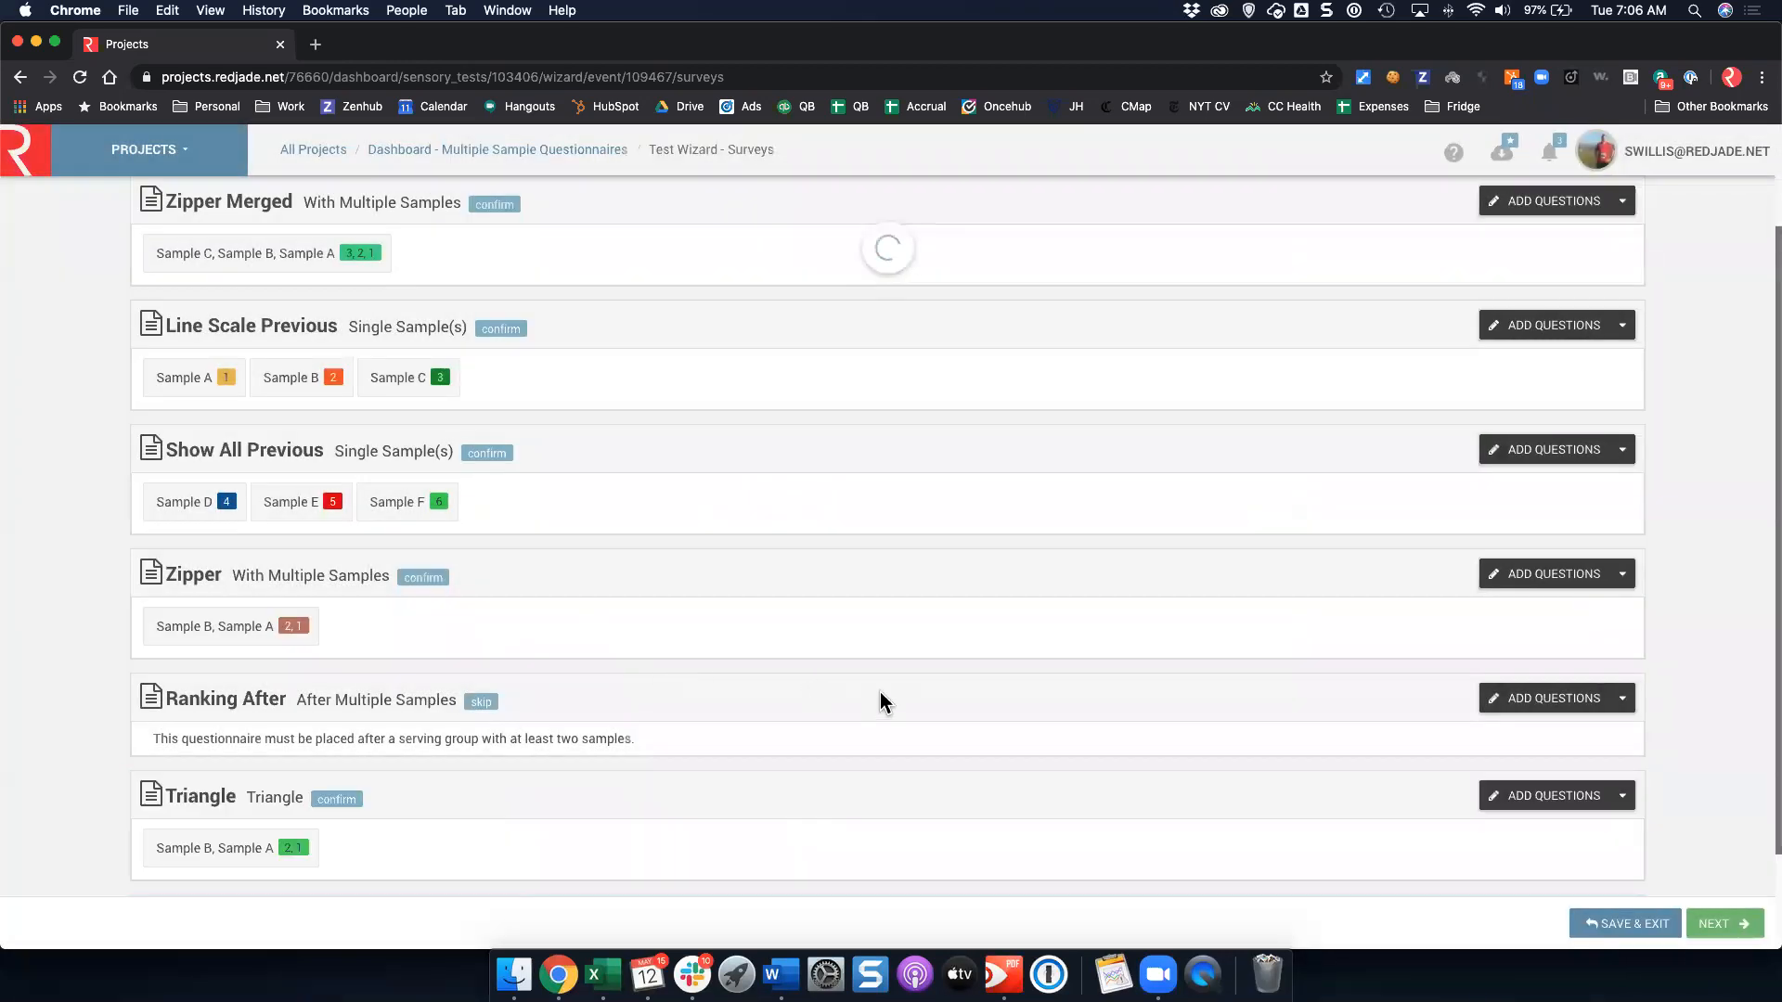
# Open the Triangle questionnaire's questions, review the default question, and save and close it.
pyautogui.scroll(-2, 891, 696)
pyautogui.click(1531, 698)
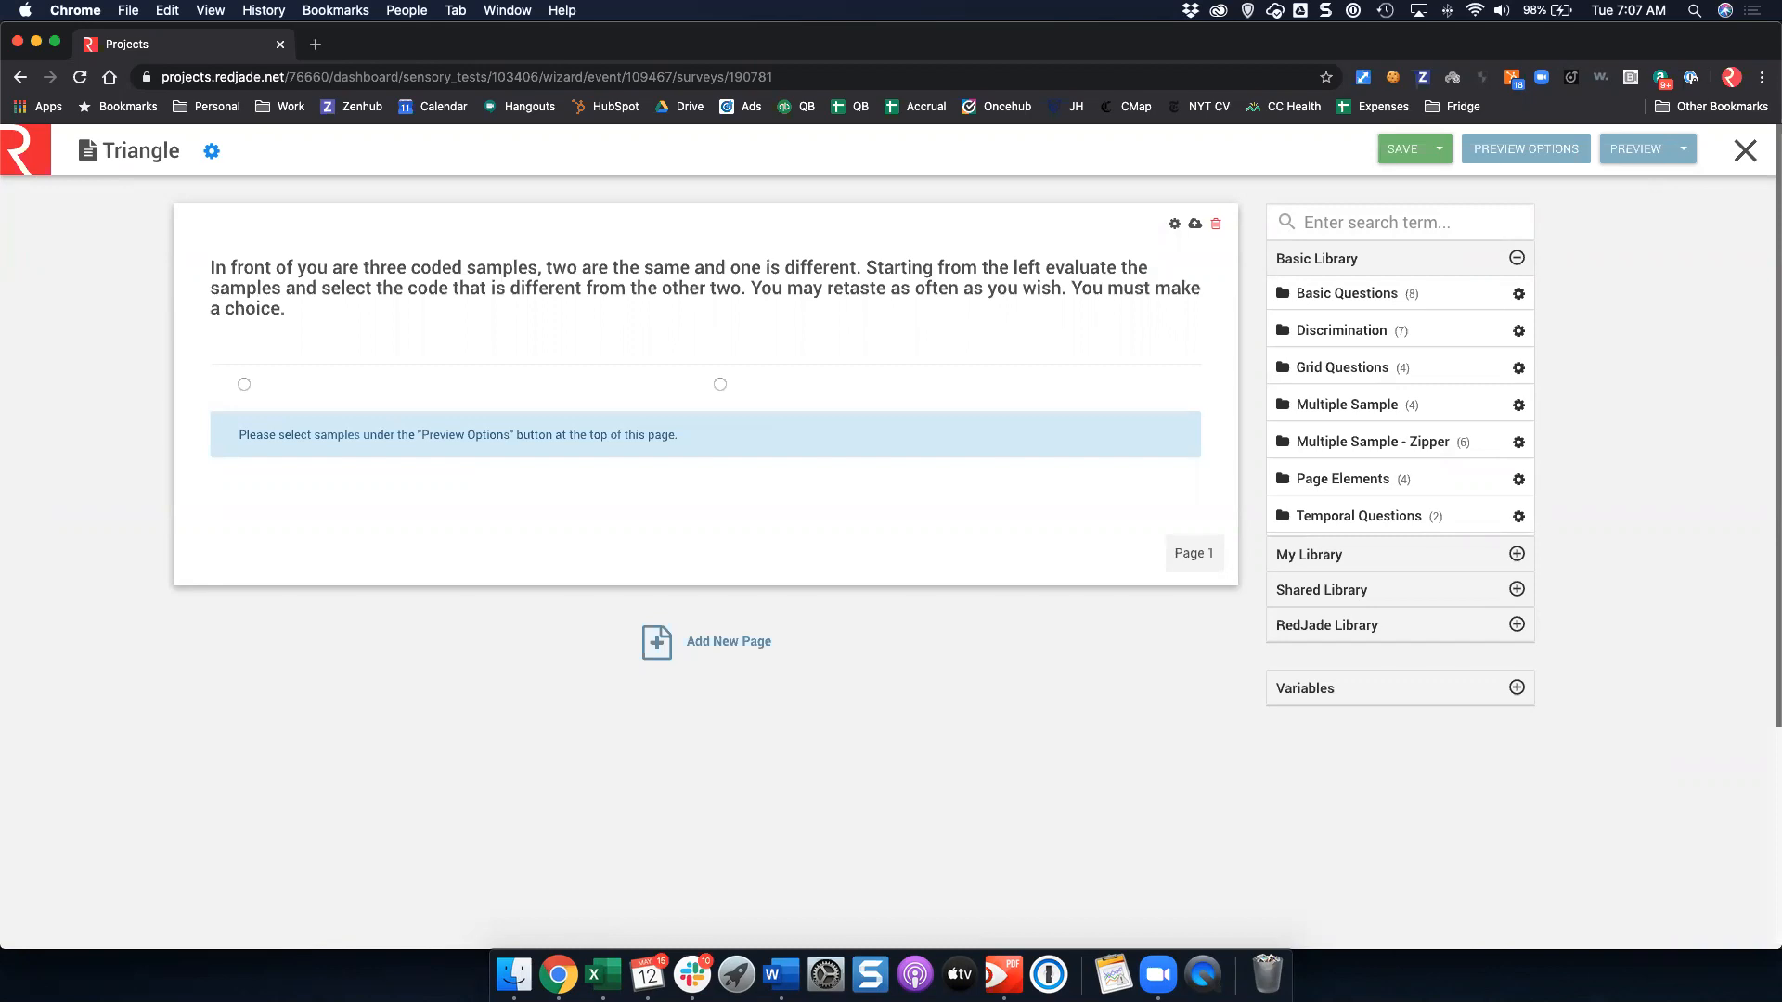
pyautogui.click(1390, 153)
pyautogui.click(1745, 151)
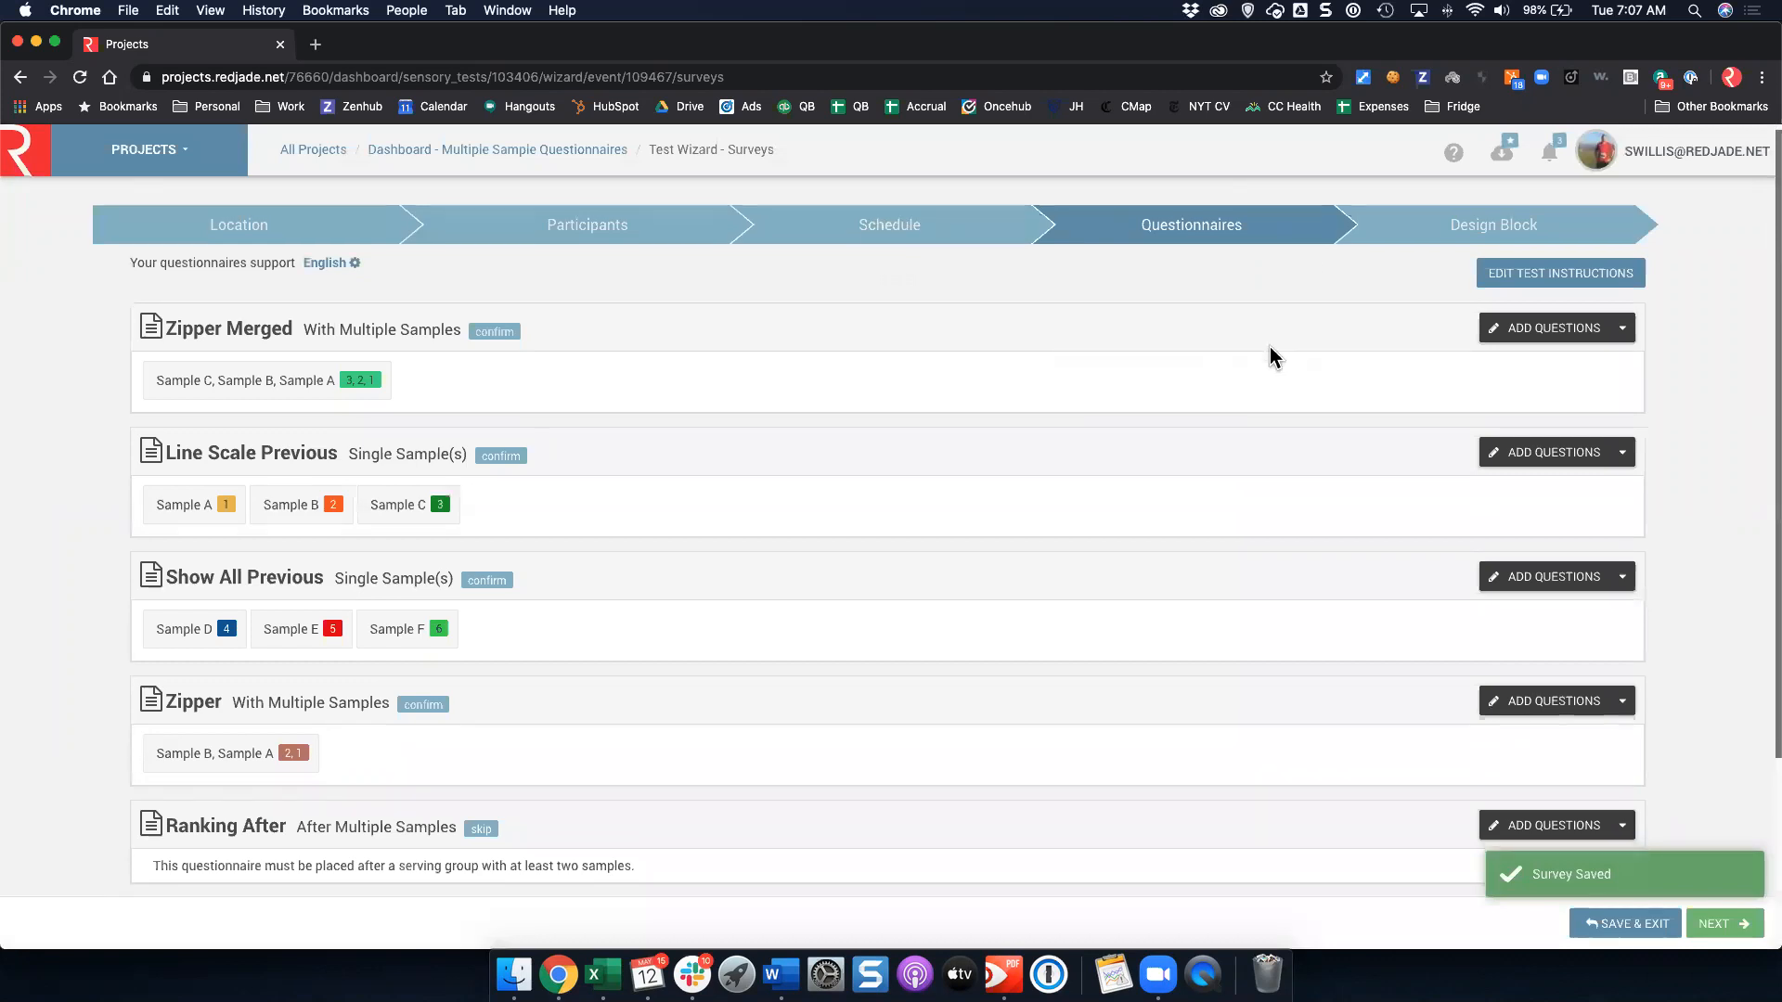
# Edit the Triangle questionnaire's servings to add a serving of Sample A and Sample C, and submit the change.
pyautogui.scroll(-1, 1280, 371)
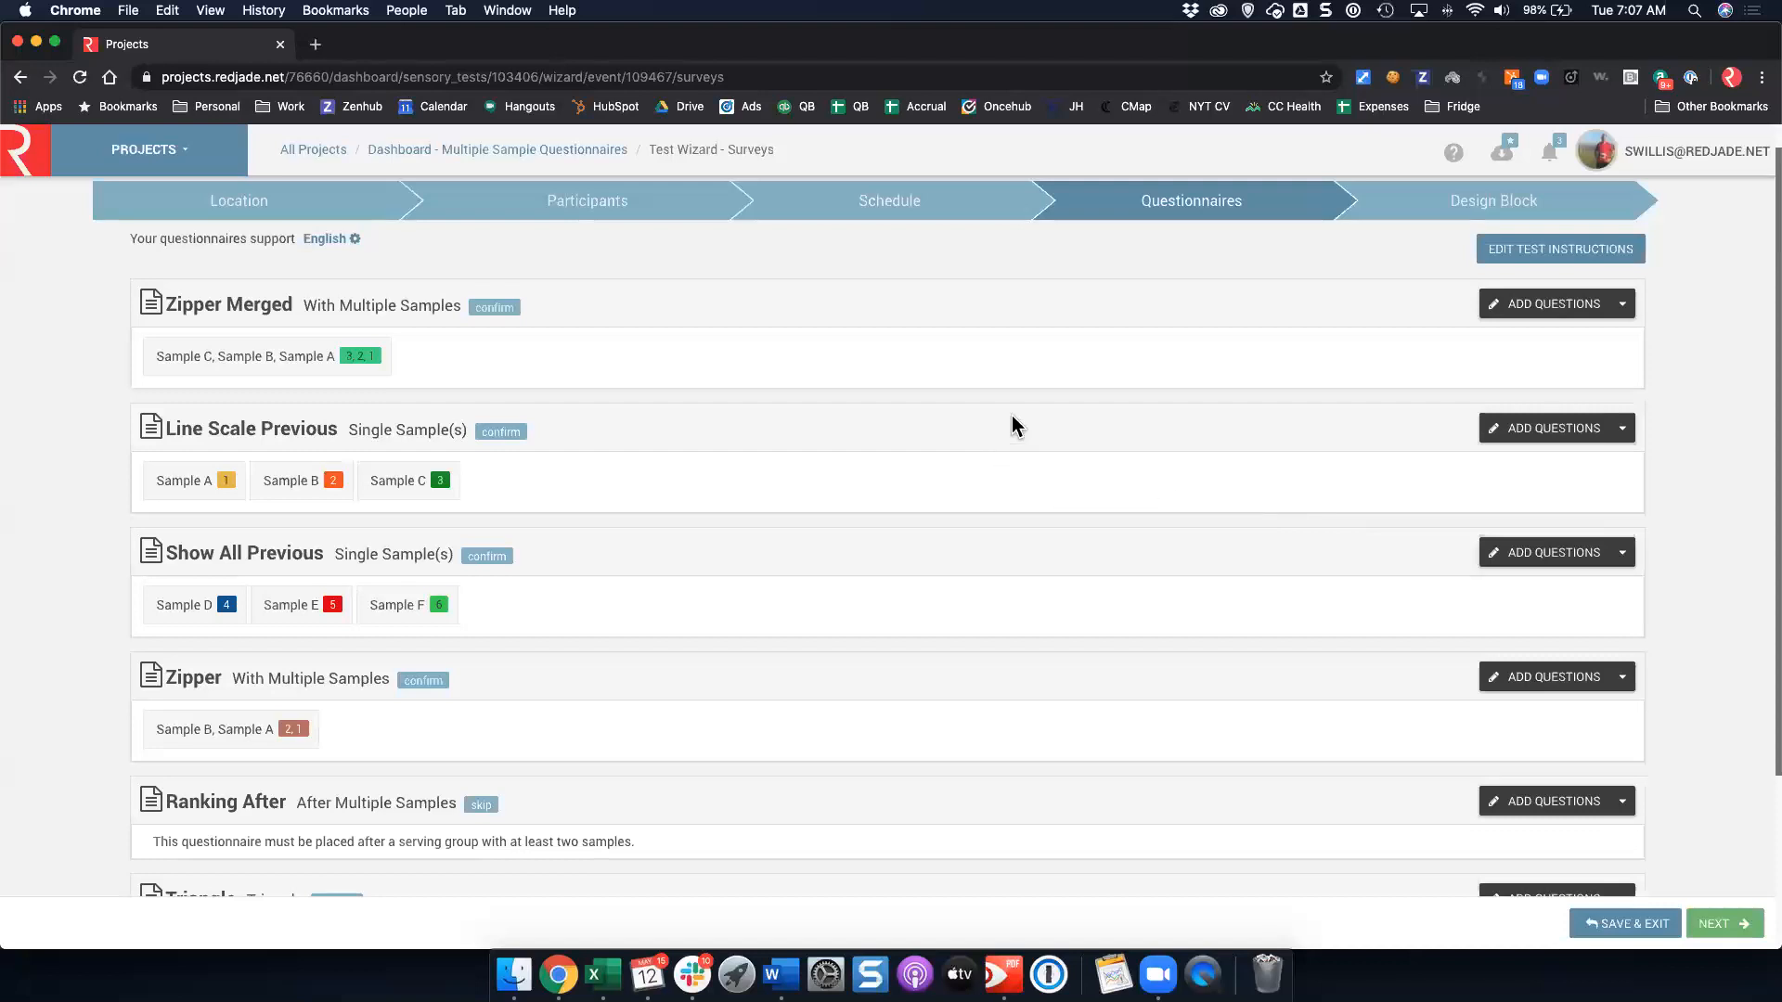
pyautogui.scroll(-4, 655, 387)
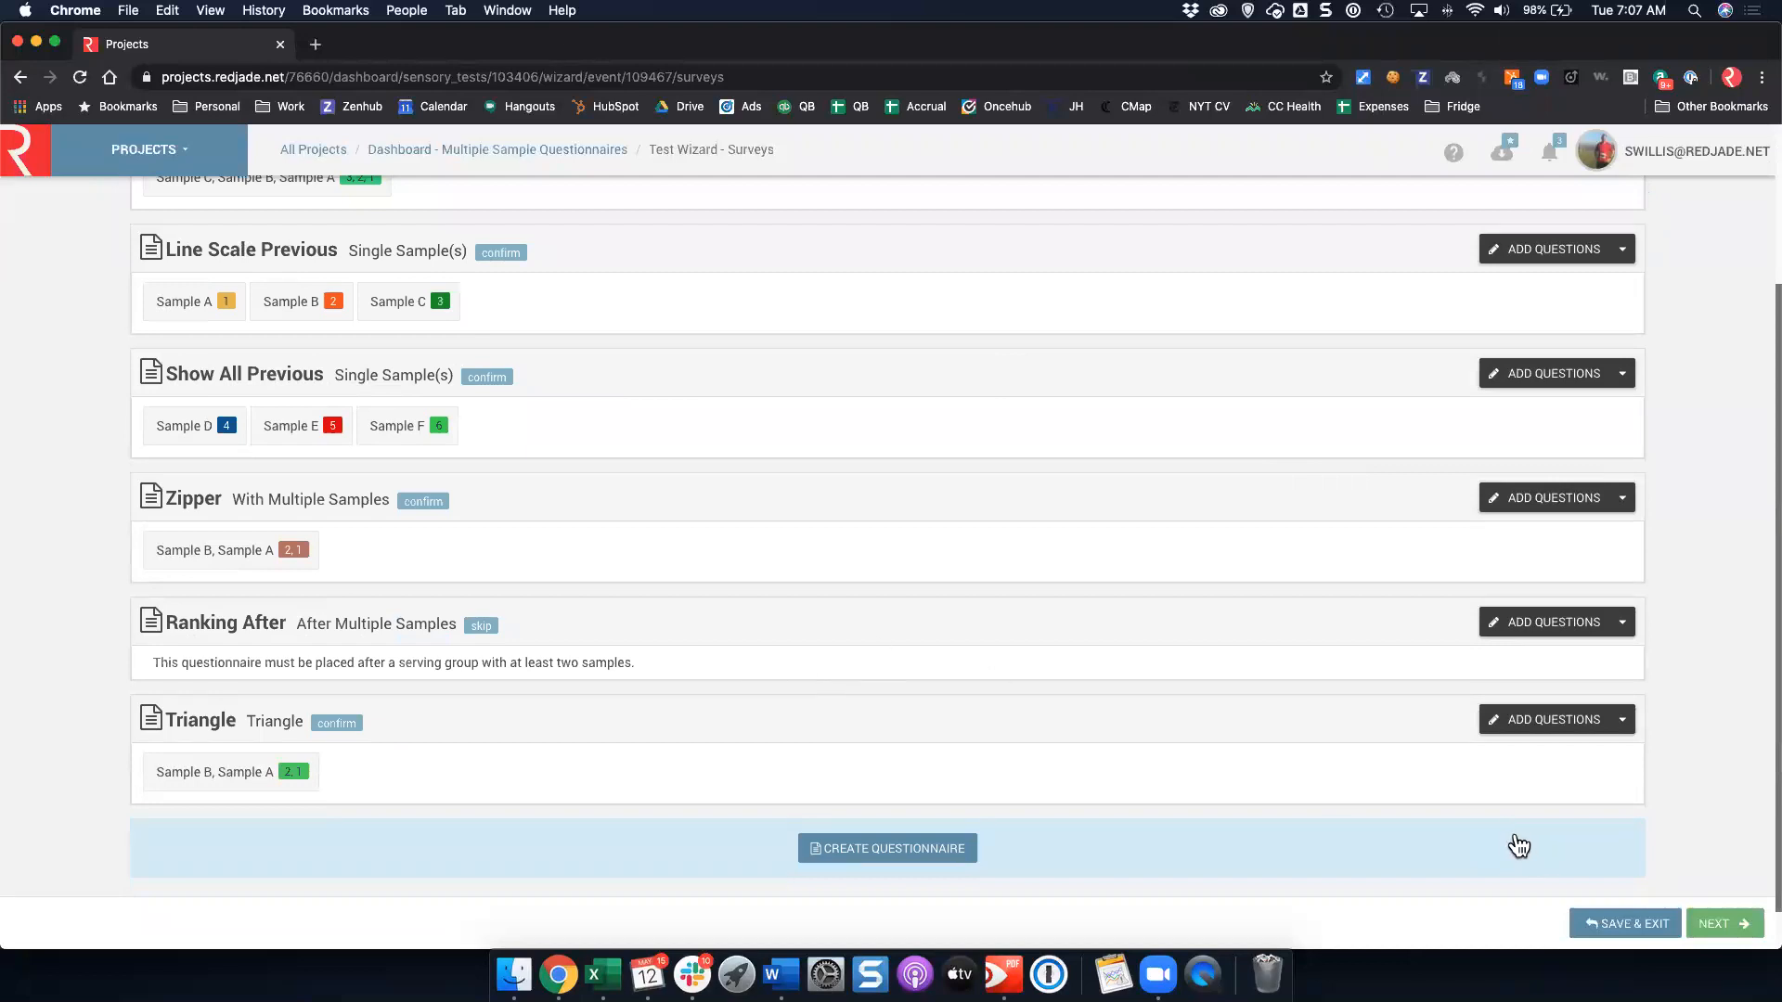
pyautogui.click(1623, 721)
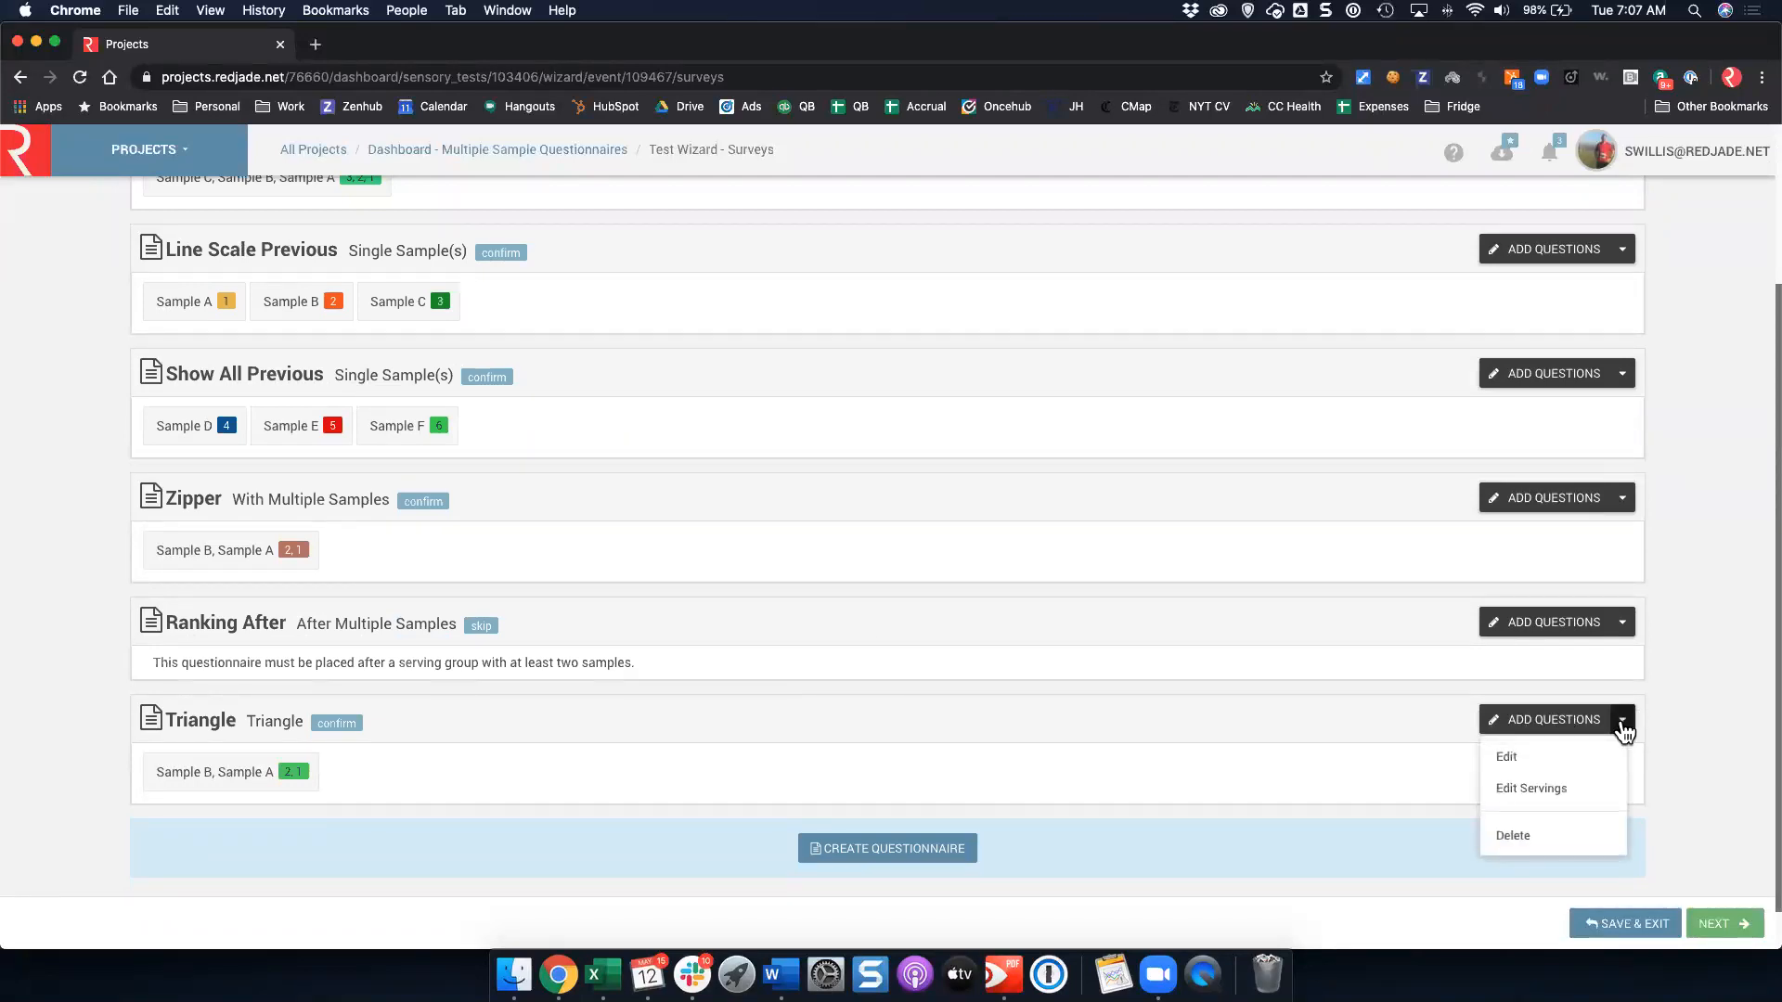
pyautogui.click(1512, 788)
pyautogui.click(574, 390)
pyautogui.click(568, 459)
pyautogui.click(891, 454)
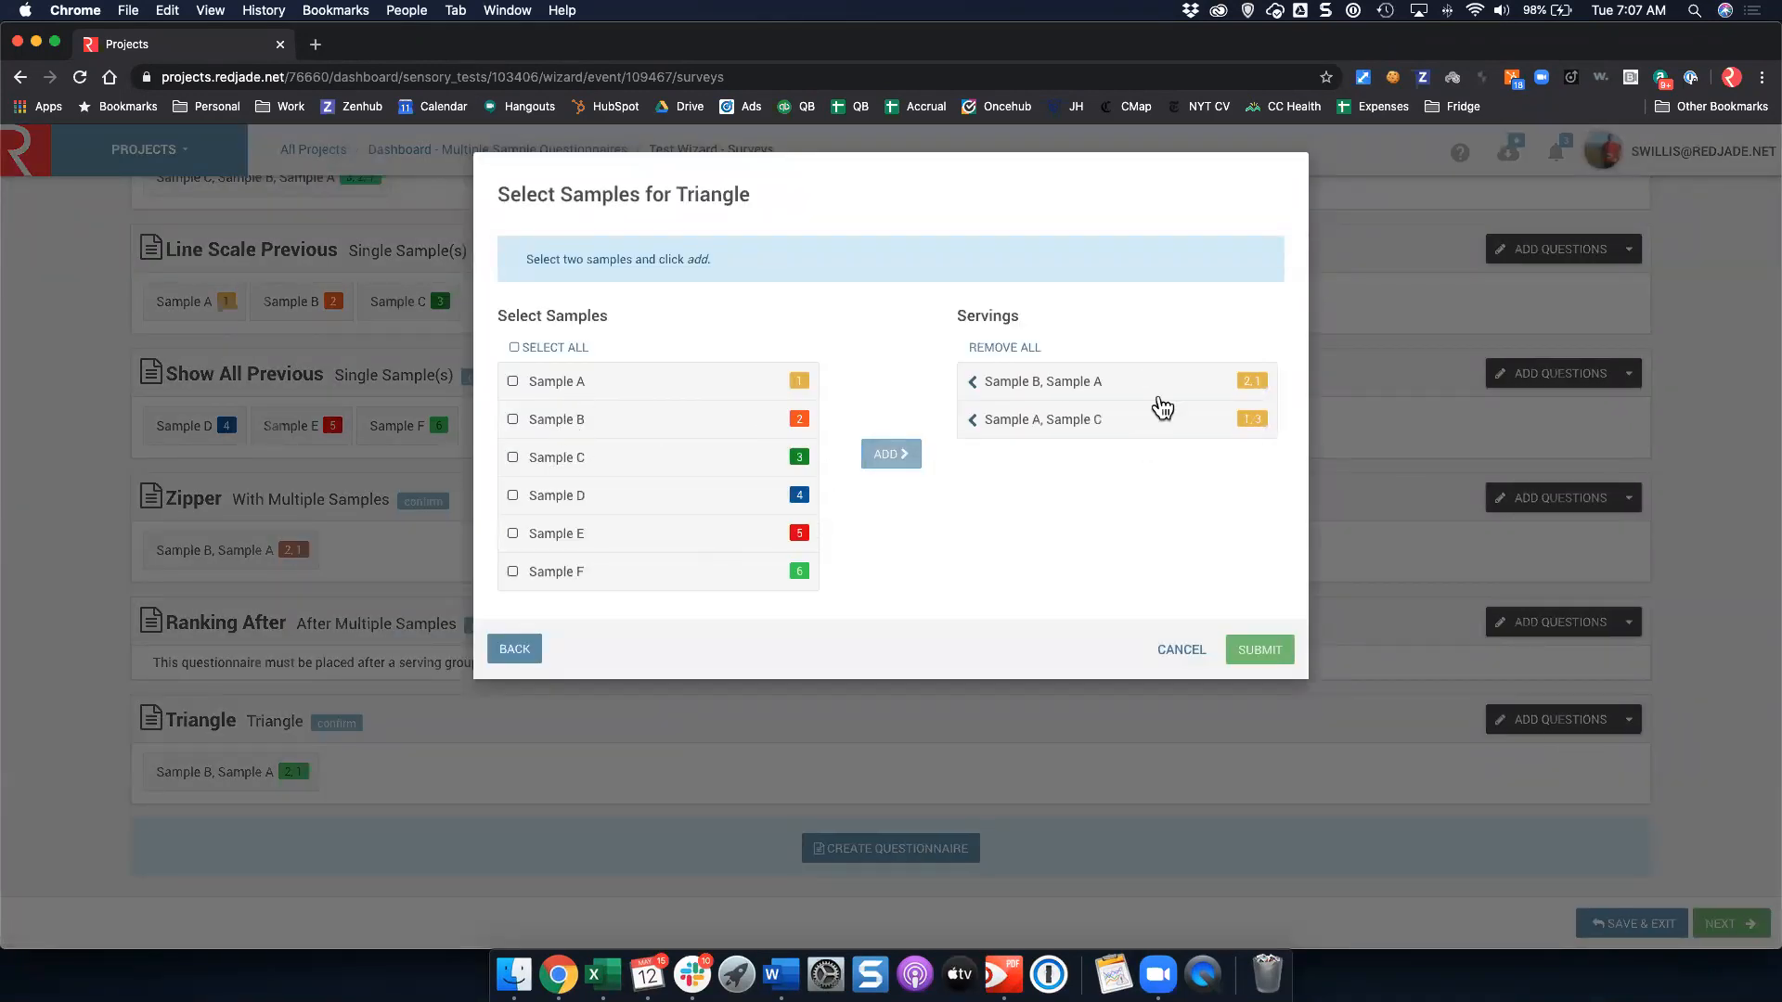
pyautogui.click(1268, 657)
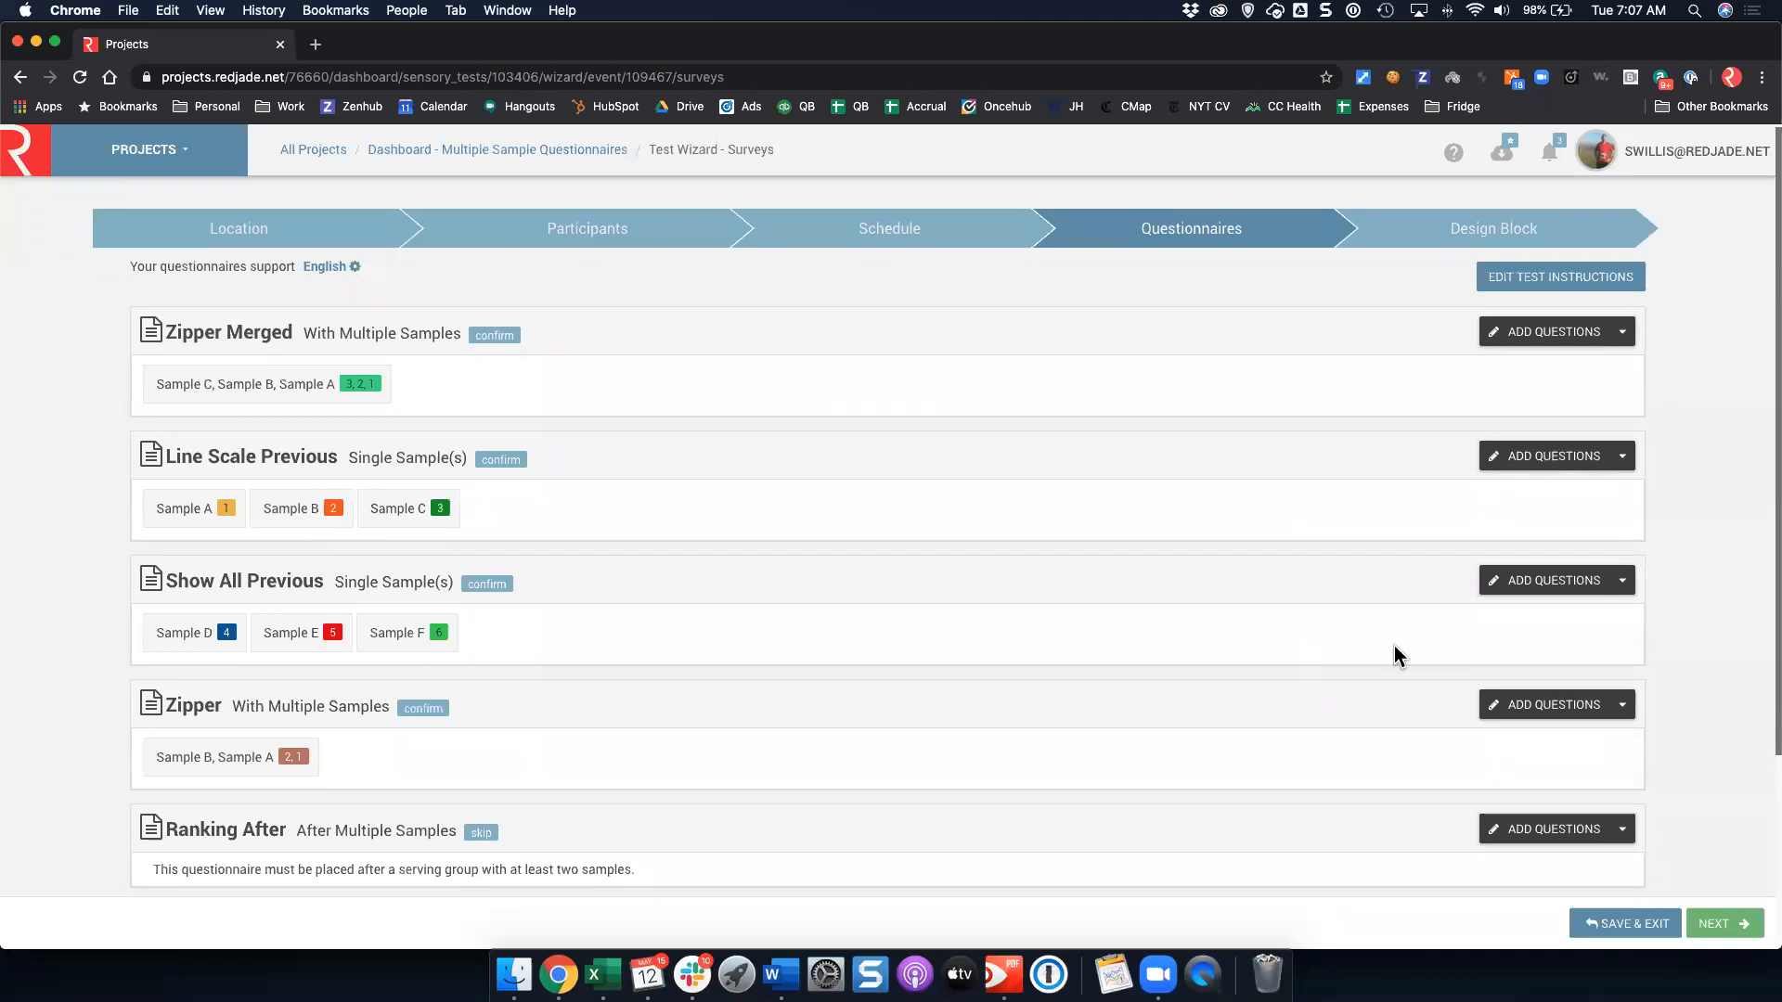
# Examine the design block's serving groups and order, comparing them with the list of questionnaires.
pyautogui.click(1719, 929)
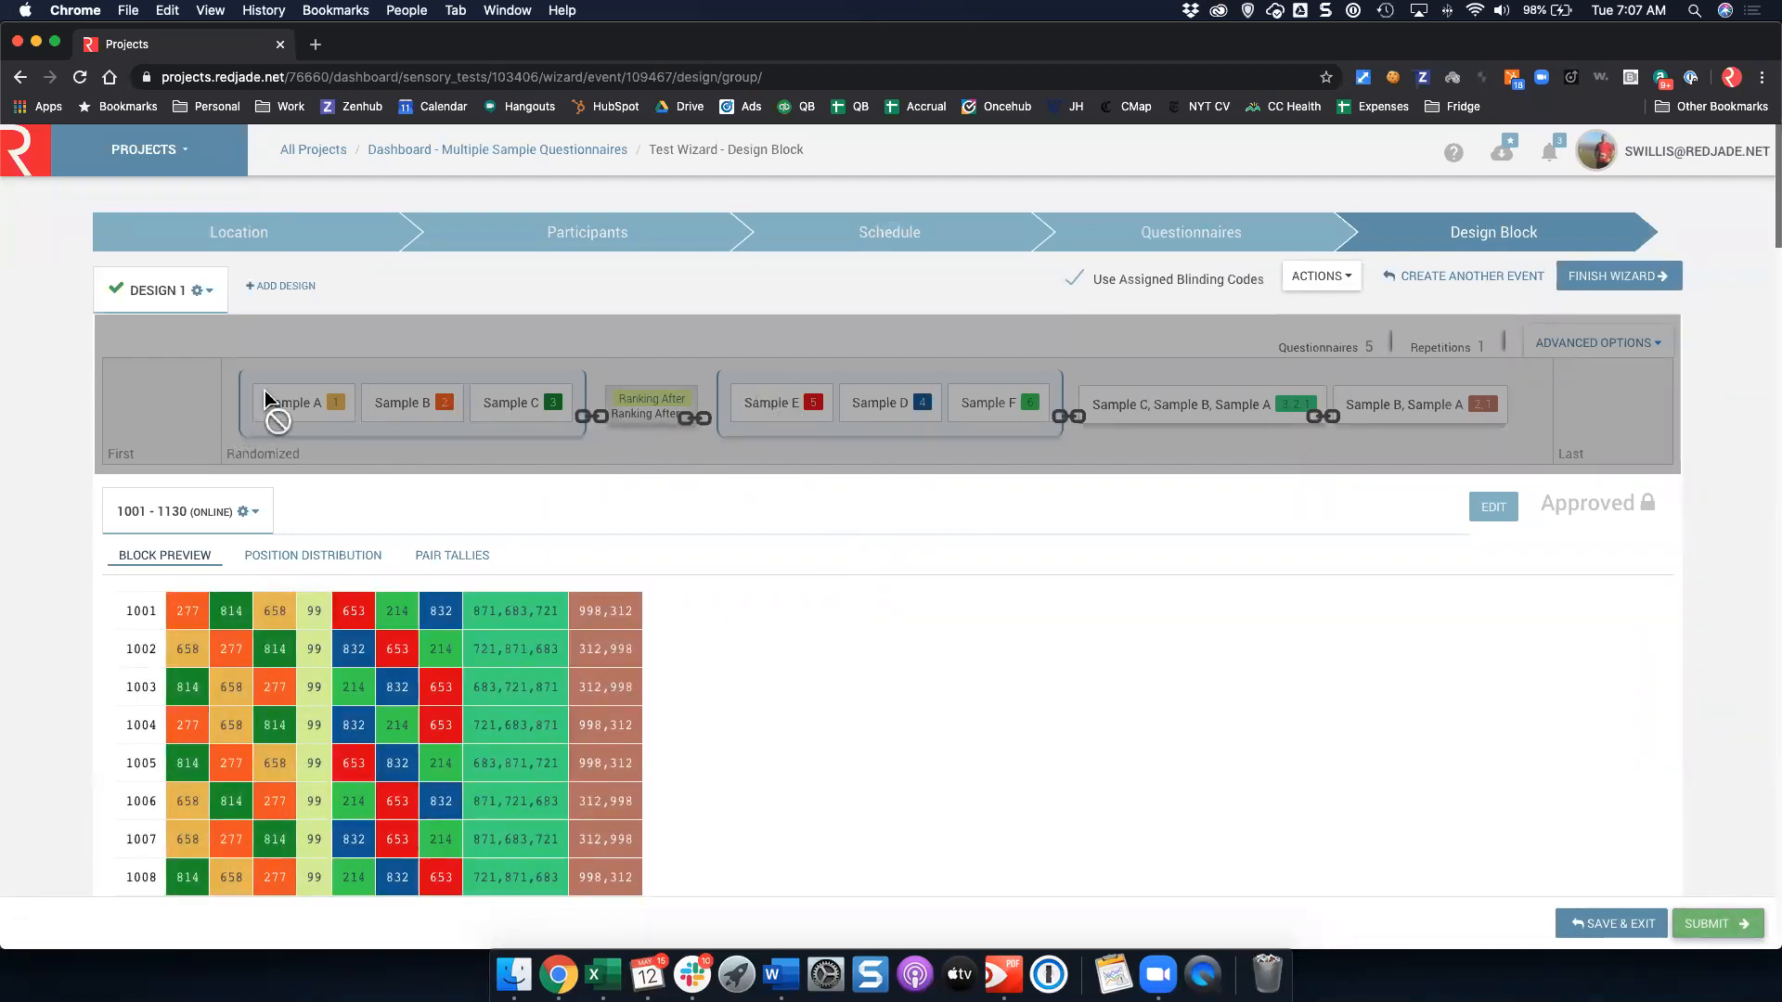
pyautogui.click(1167, 243)
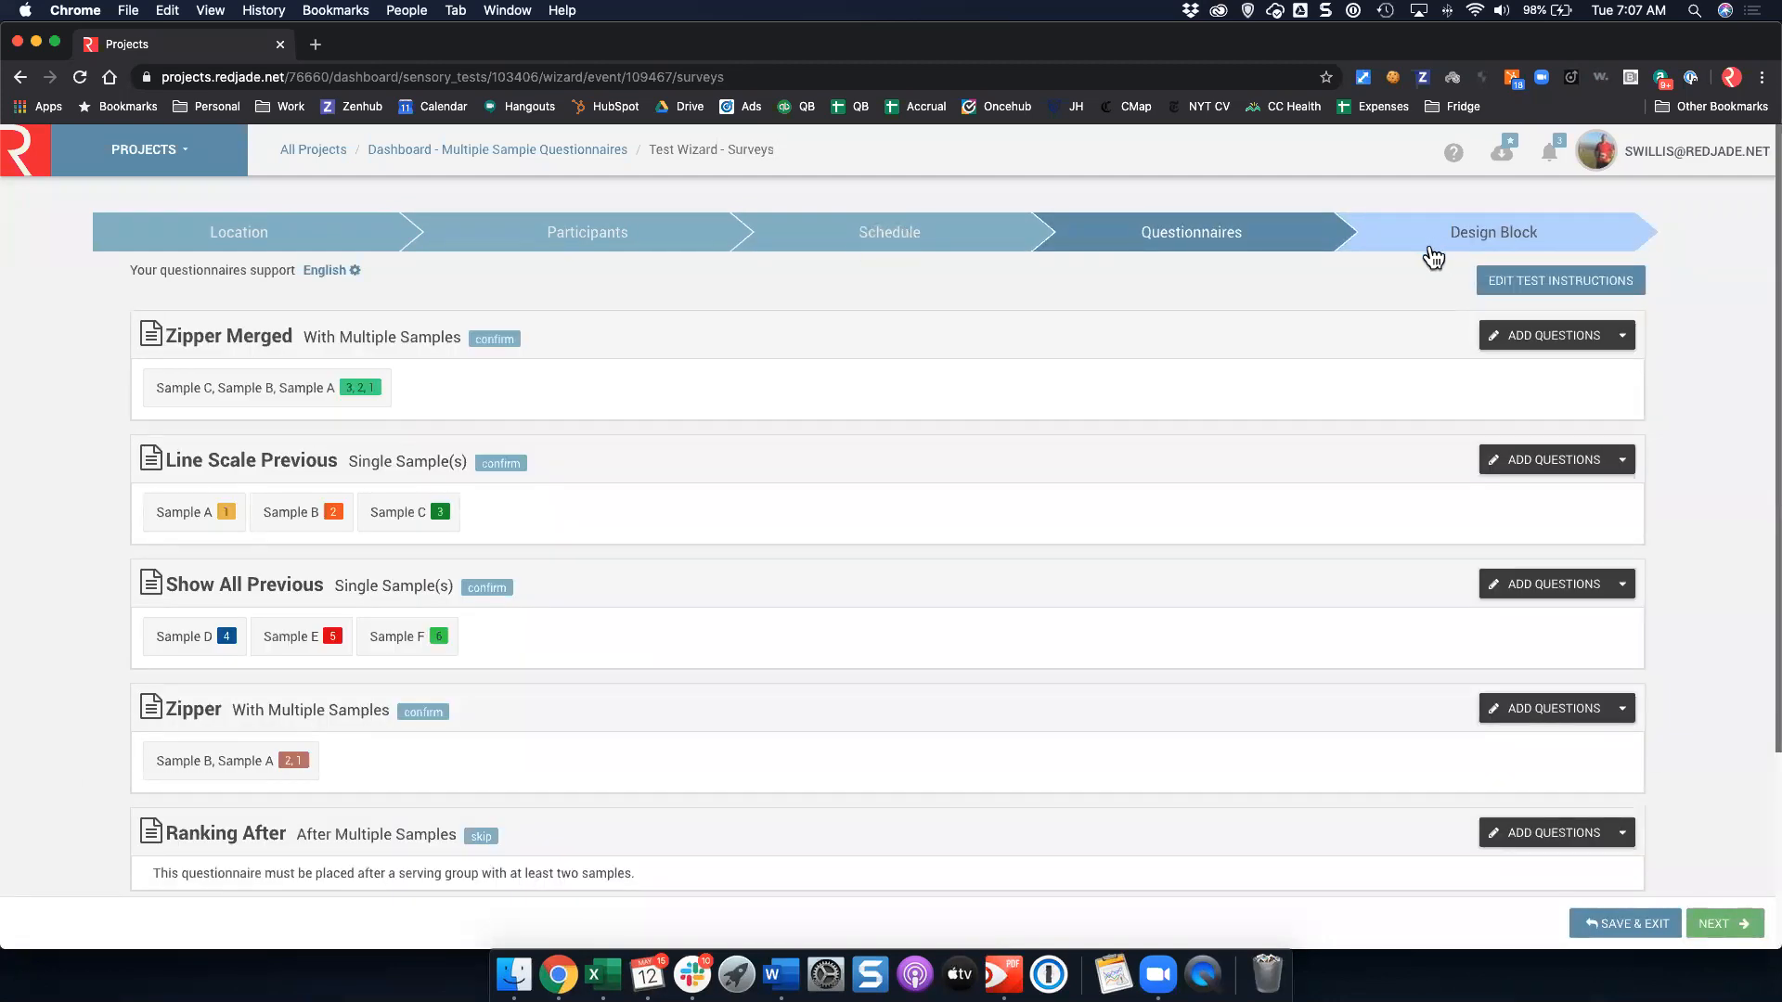
pyautogui.click(1429, 254)
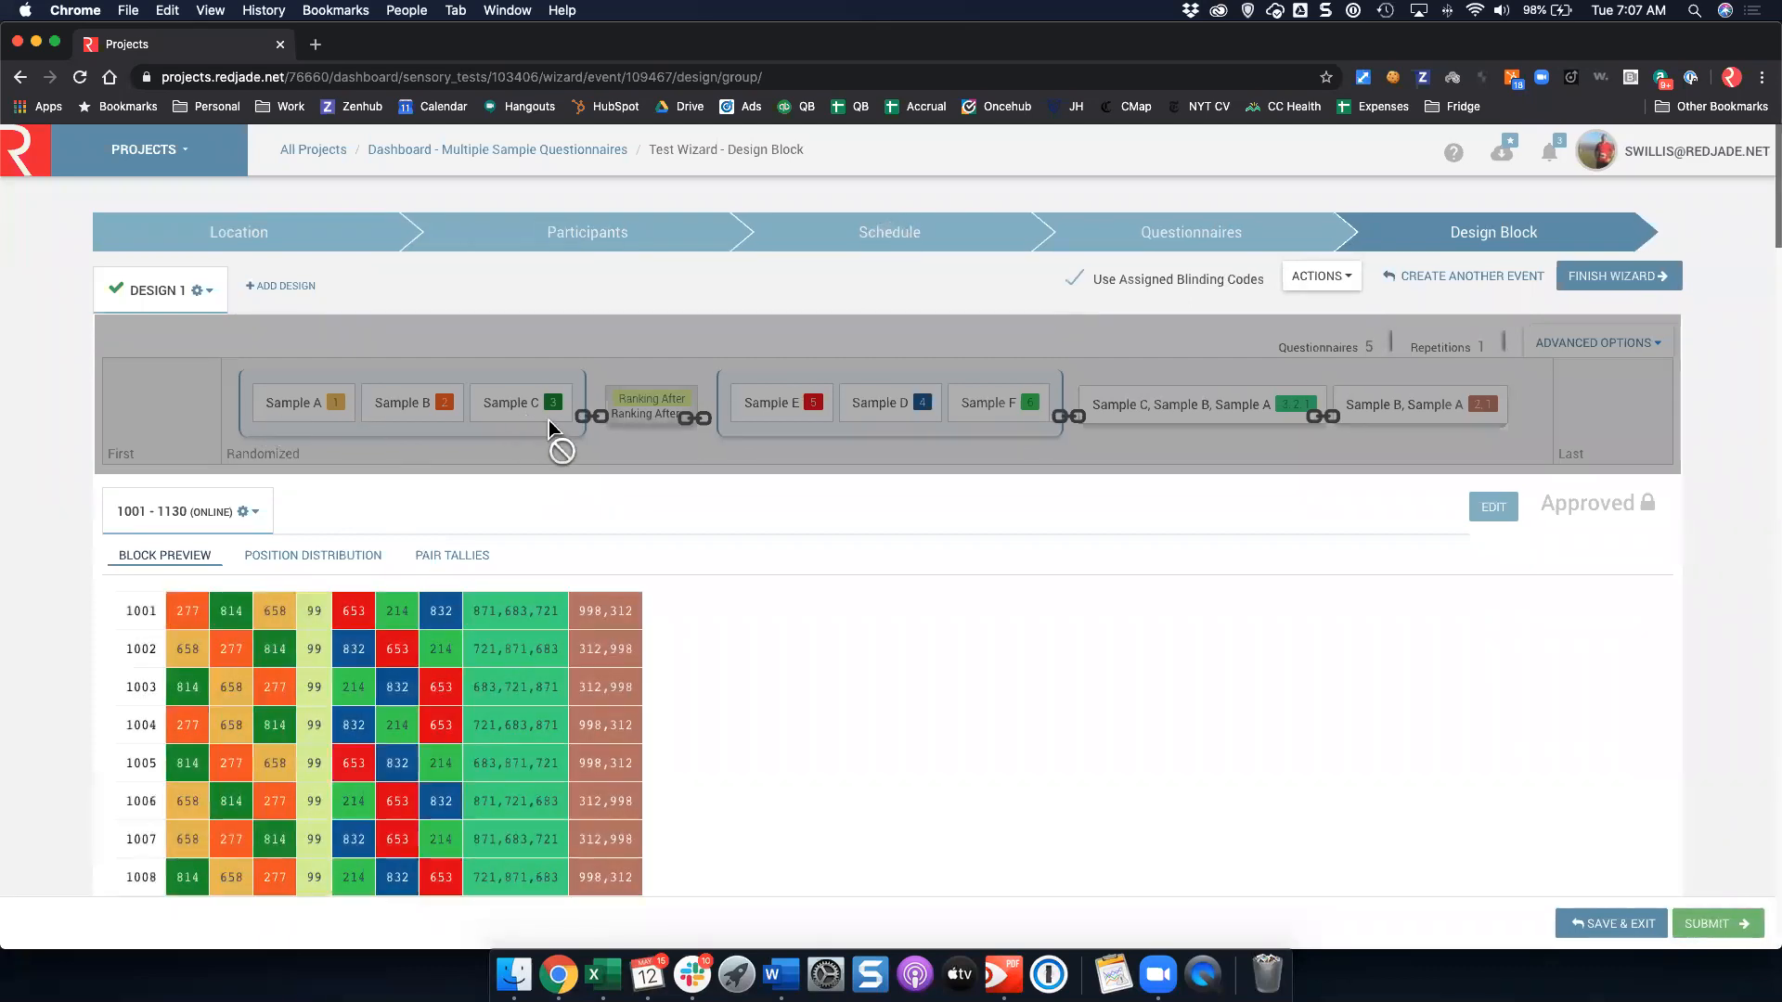
pyautogui.moveTo(646, 408); pyautogui.dragTo(976, 415)
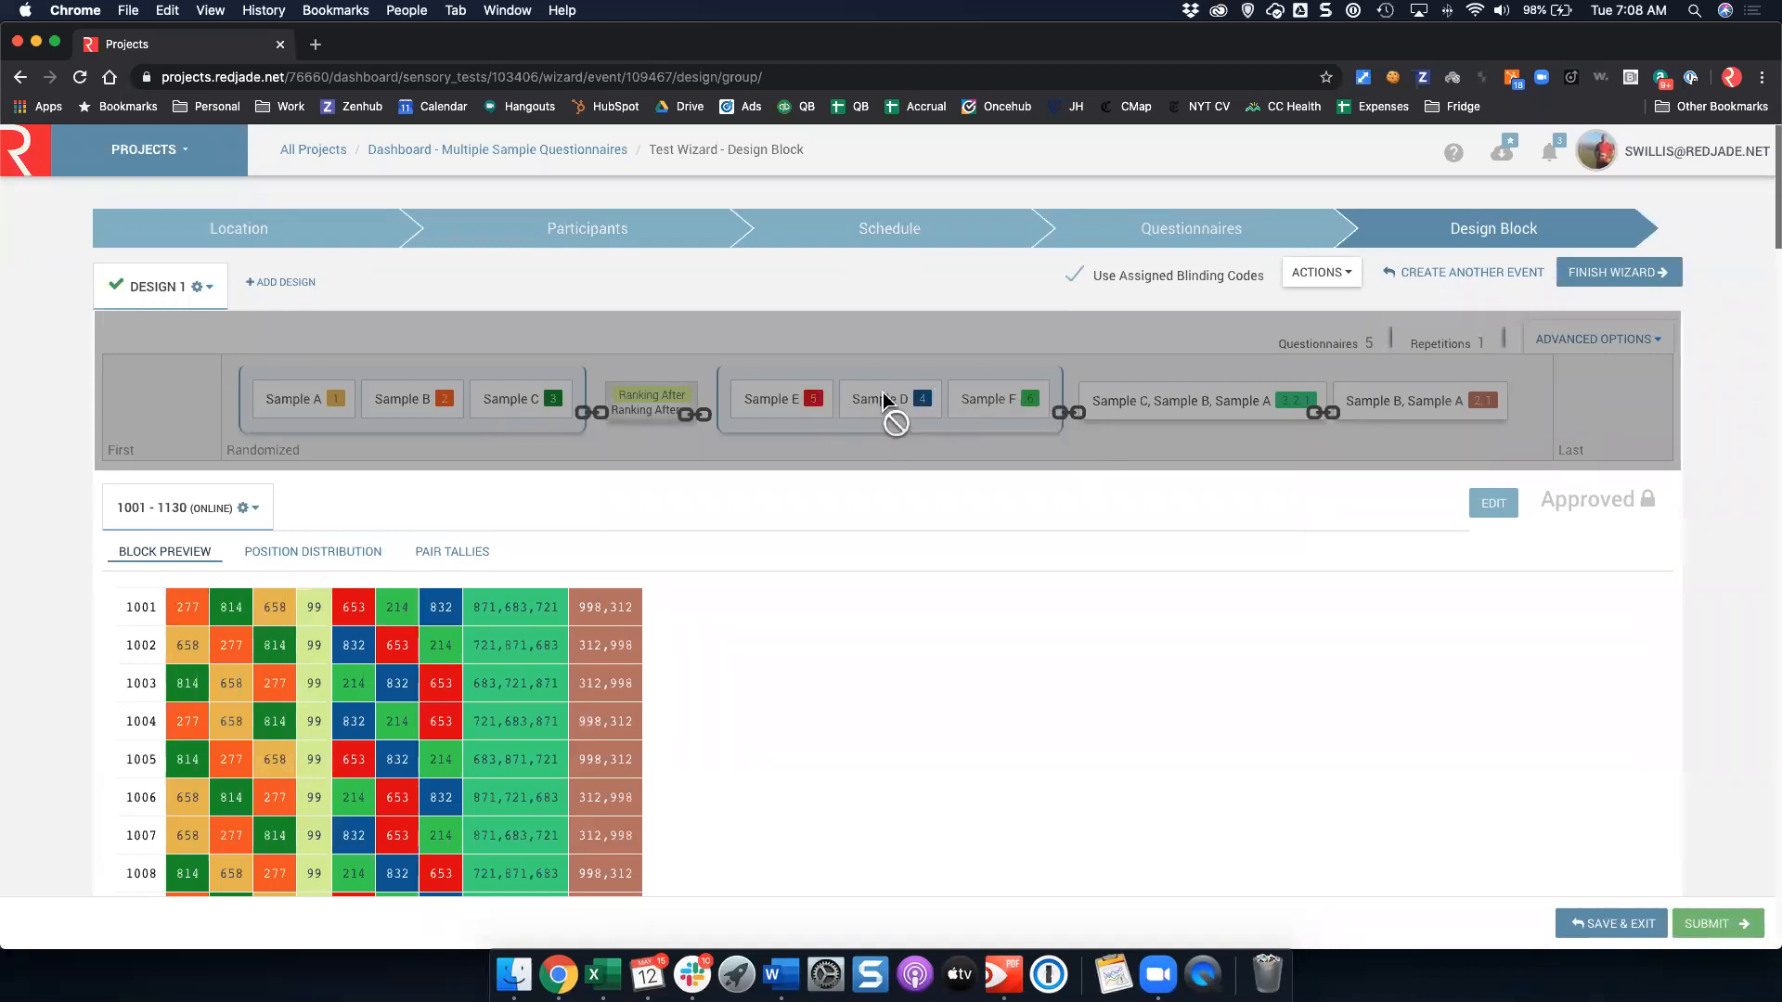
pyautogui.moveTo(1138, 386); pyautogui.dragTo(1232, 236)
pyautogui.click(1232, 237)
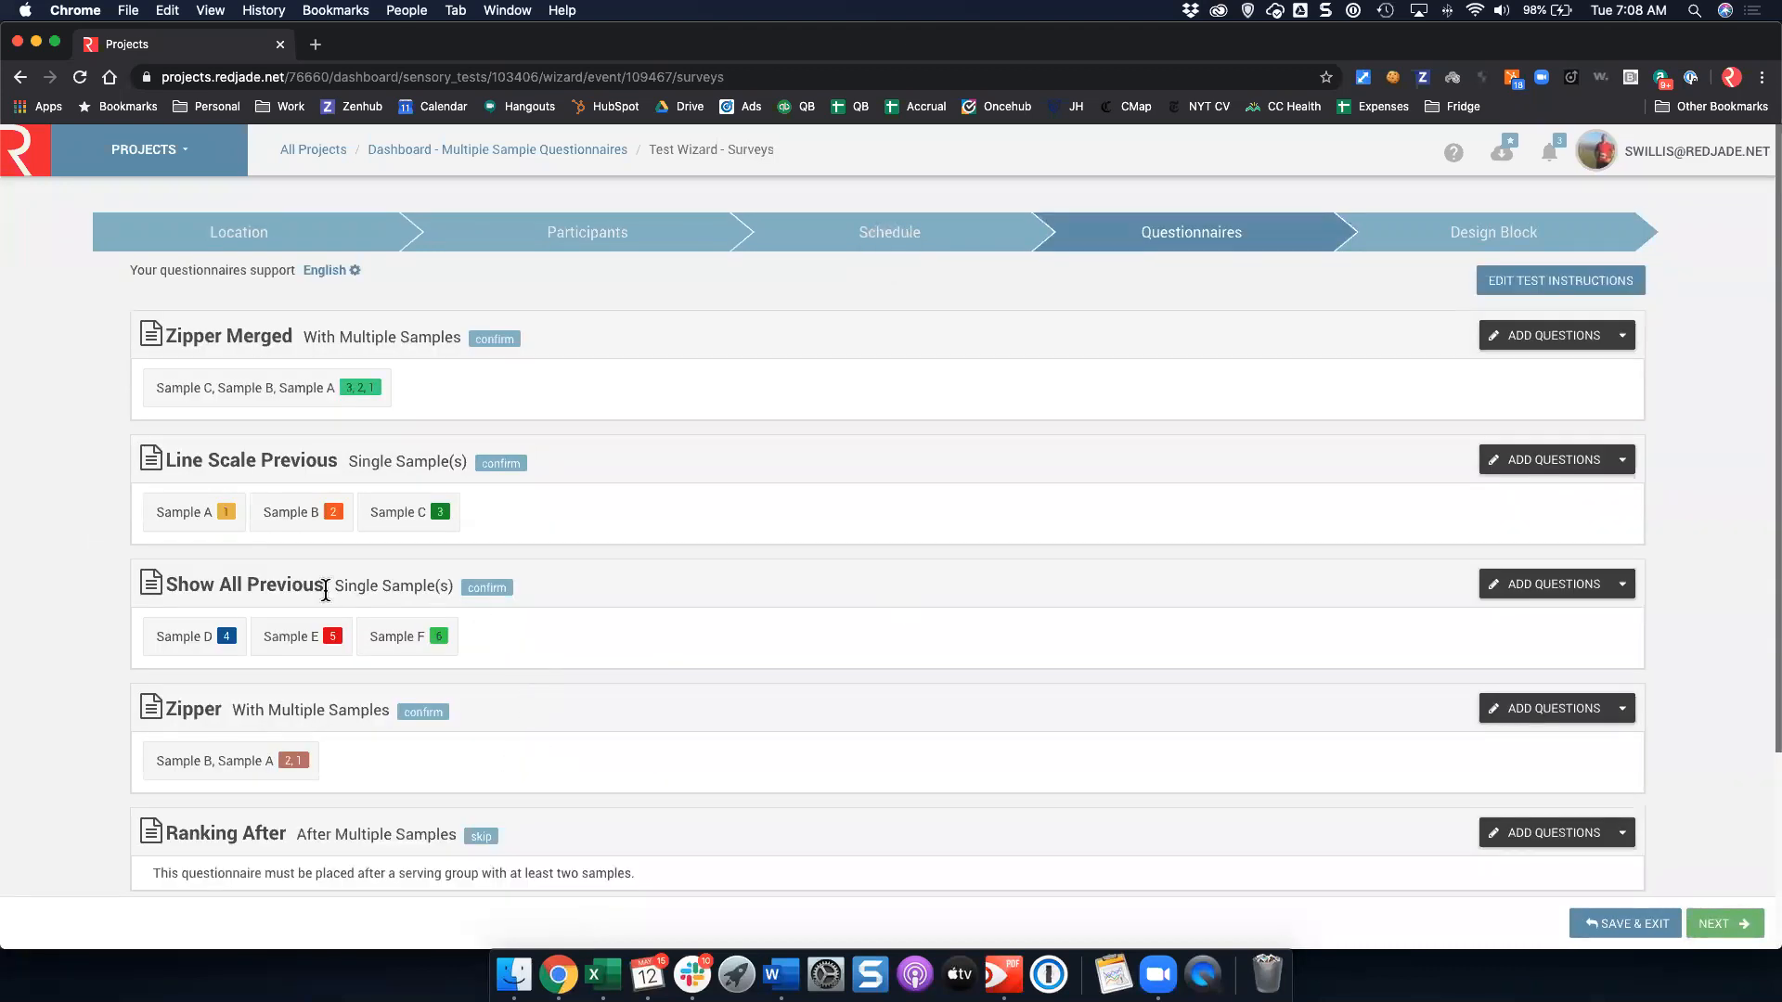
pyautogui.scroll(-1, 325, 590)
pyautogui.click(1531, 207)
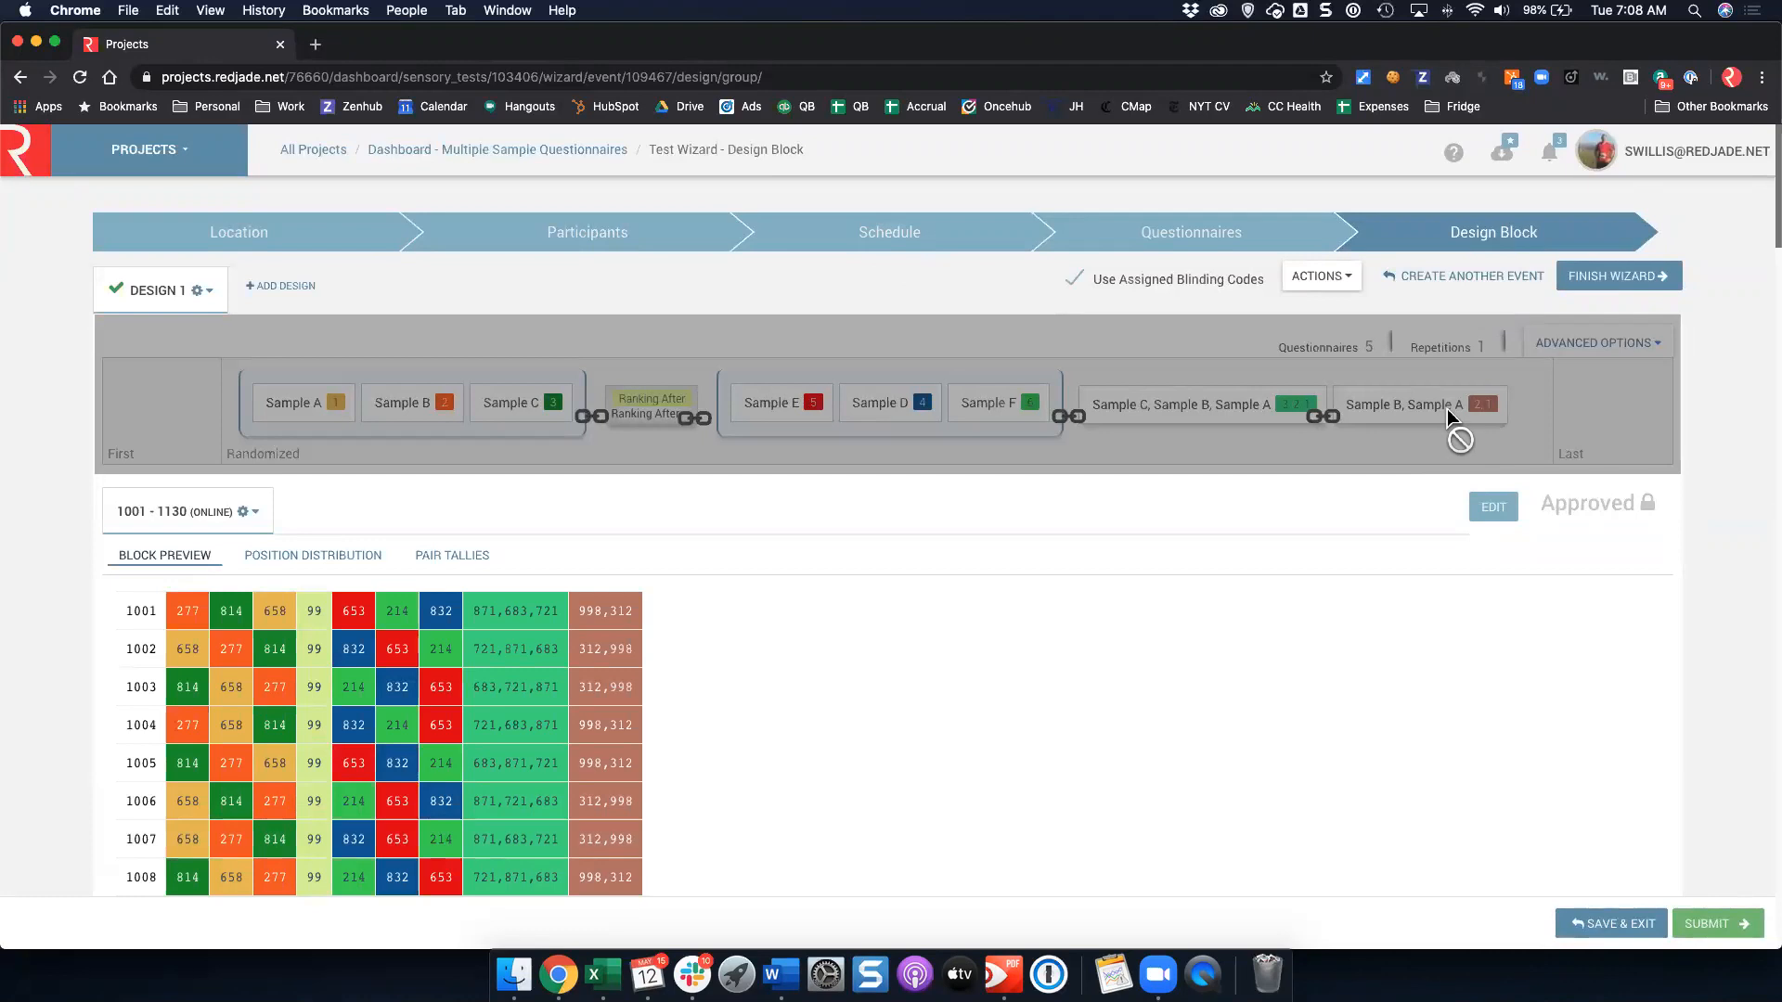
# Return to the Multiple Sample Questionnaires dashboard and launch the test for data collection.
pyautogui.click(561, 148)
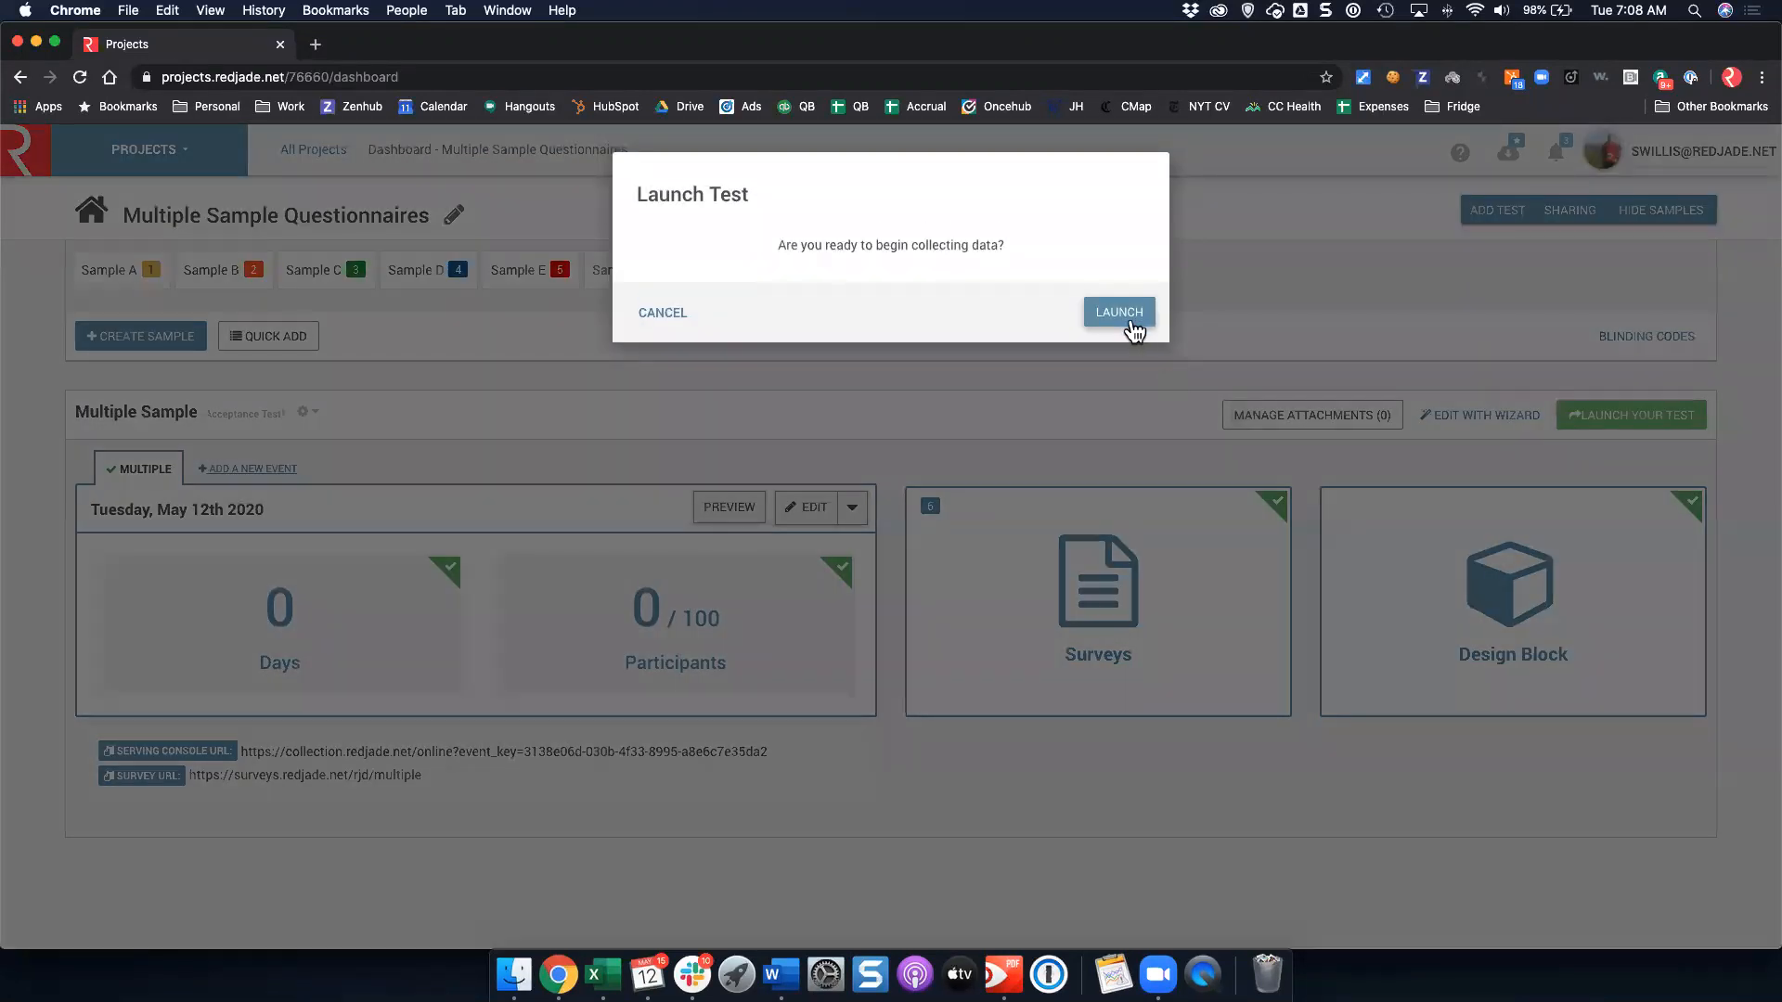
pyautogui.click(1124, 309)
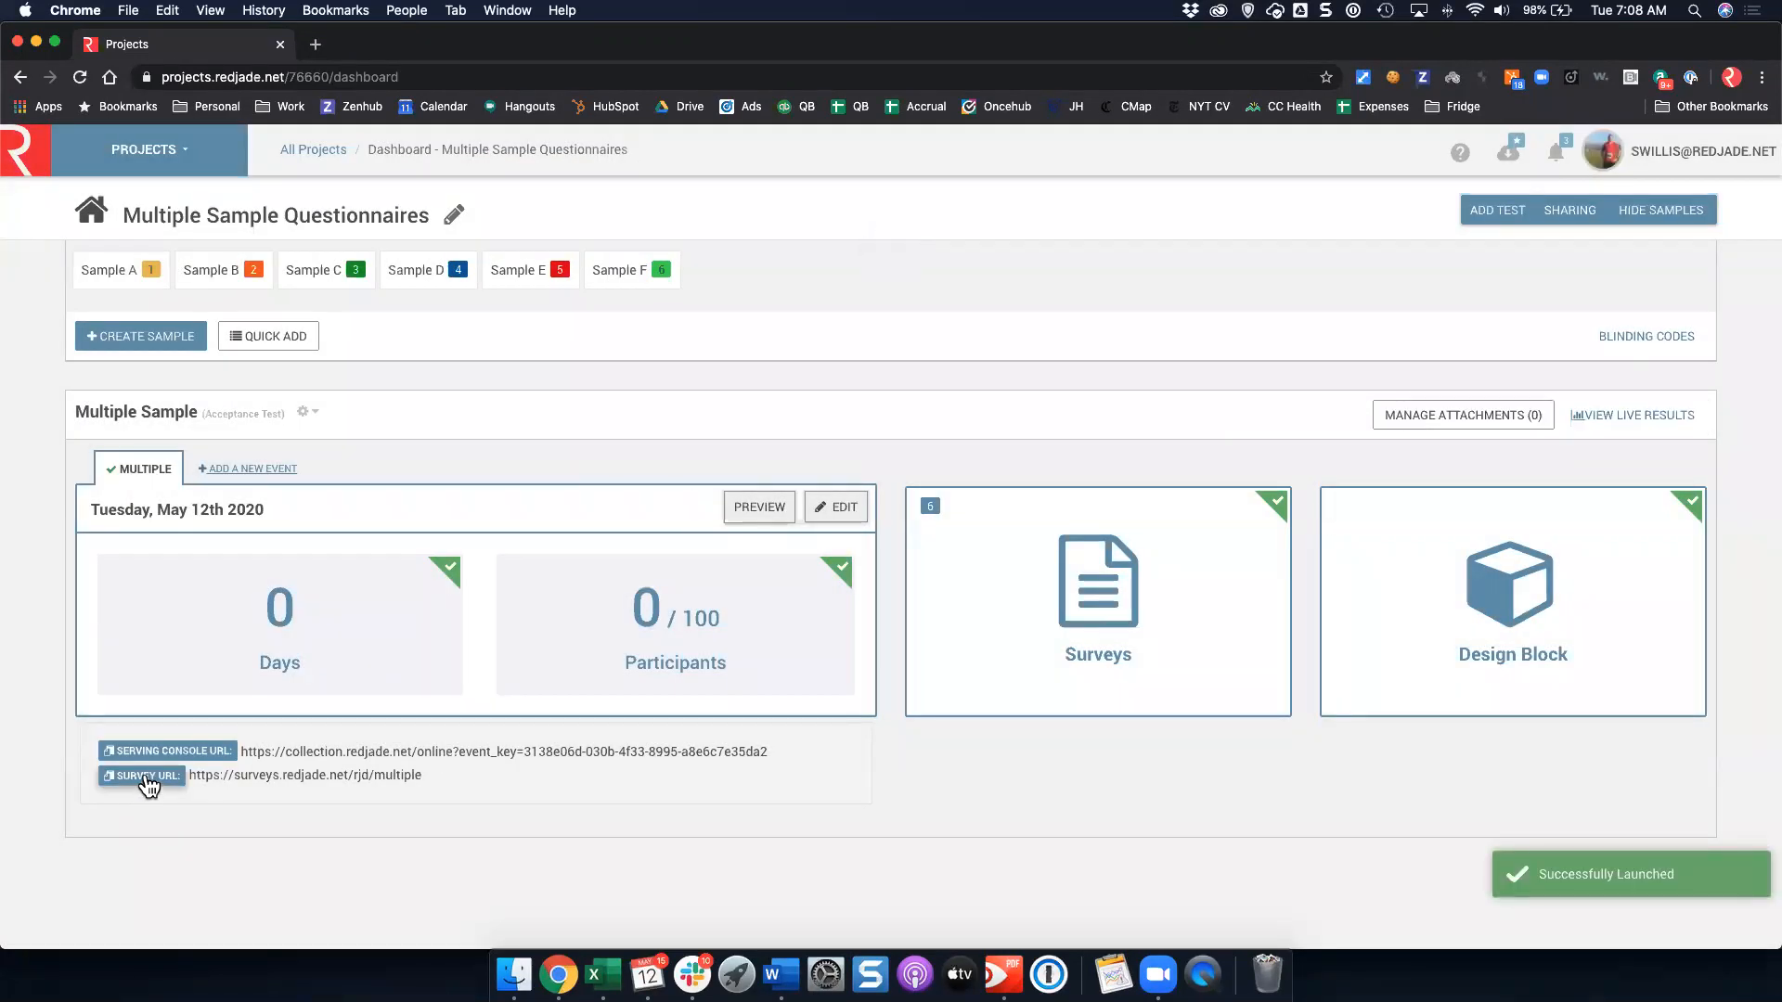
# Copy the test's survey URL, open it in a new incognito window, and accept the Study Participant Agreement.
pyautogui.click(146, 778)
pyautogui.click(127, 12)
pyautogui.click(160, 71)
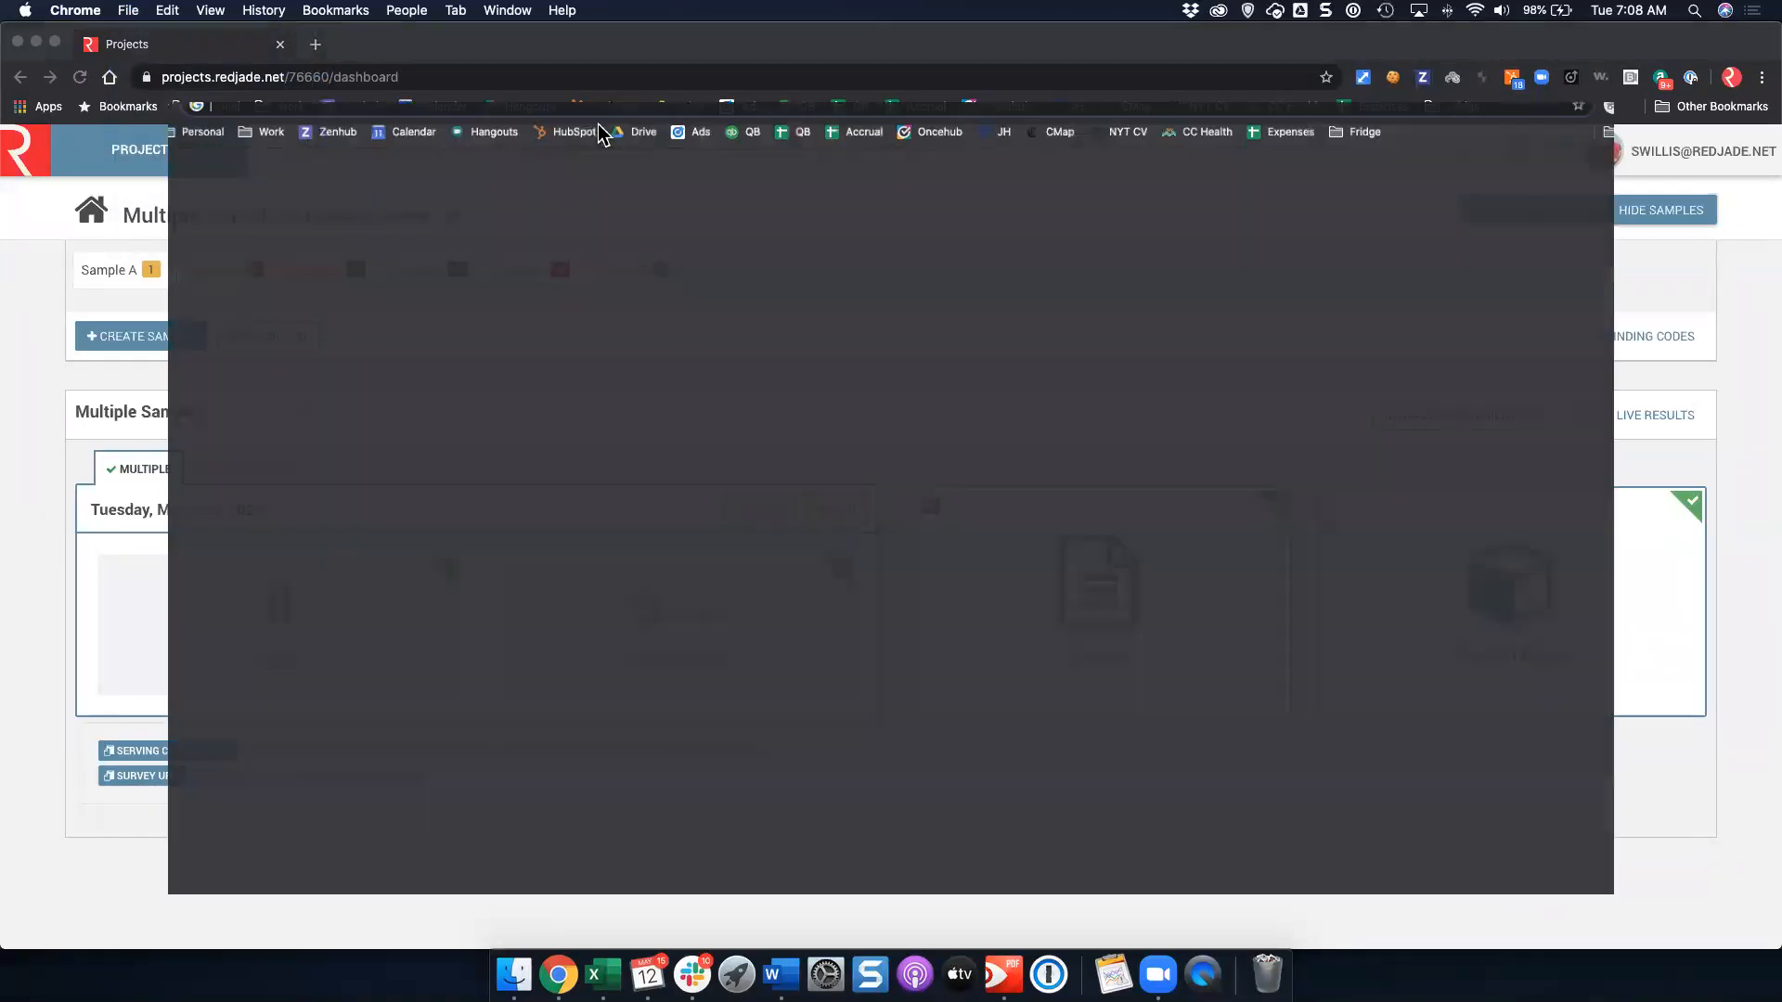
pyautogui.press('super+v')
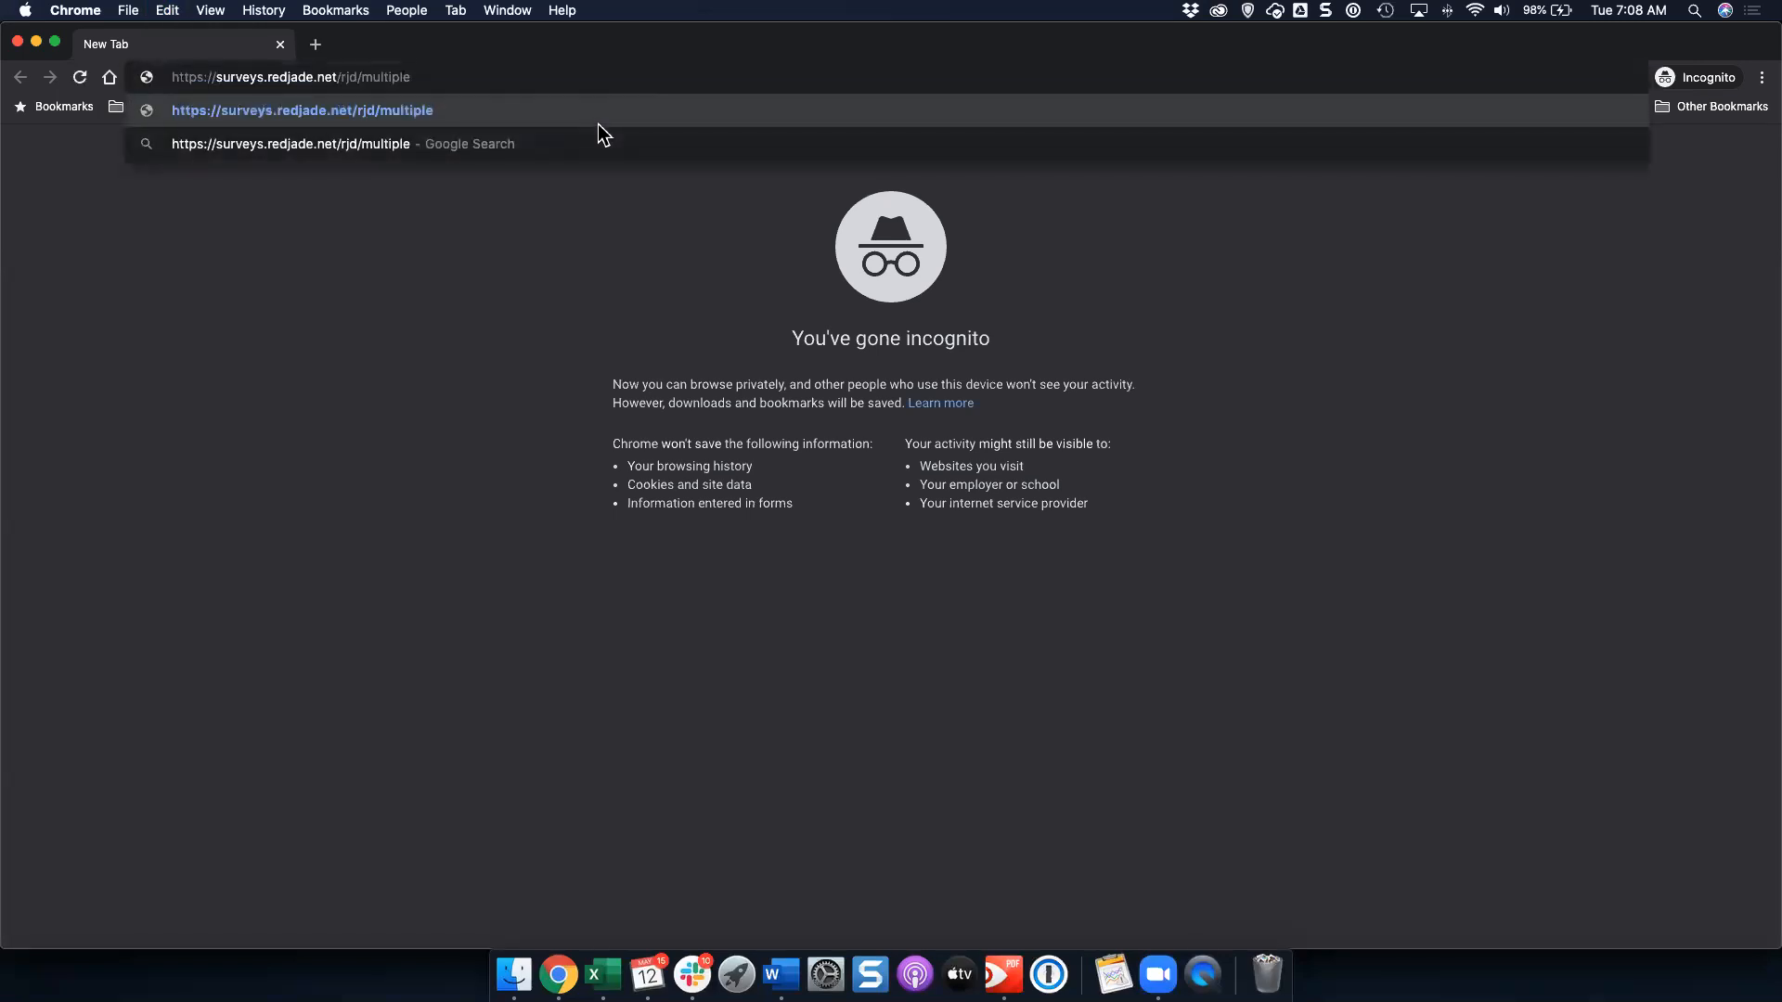
pyautogui.press('Return')
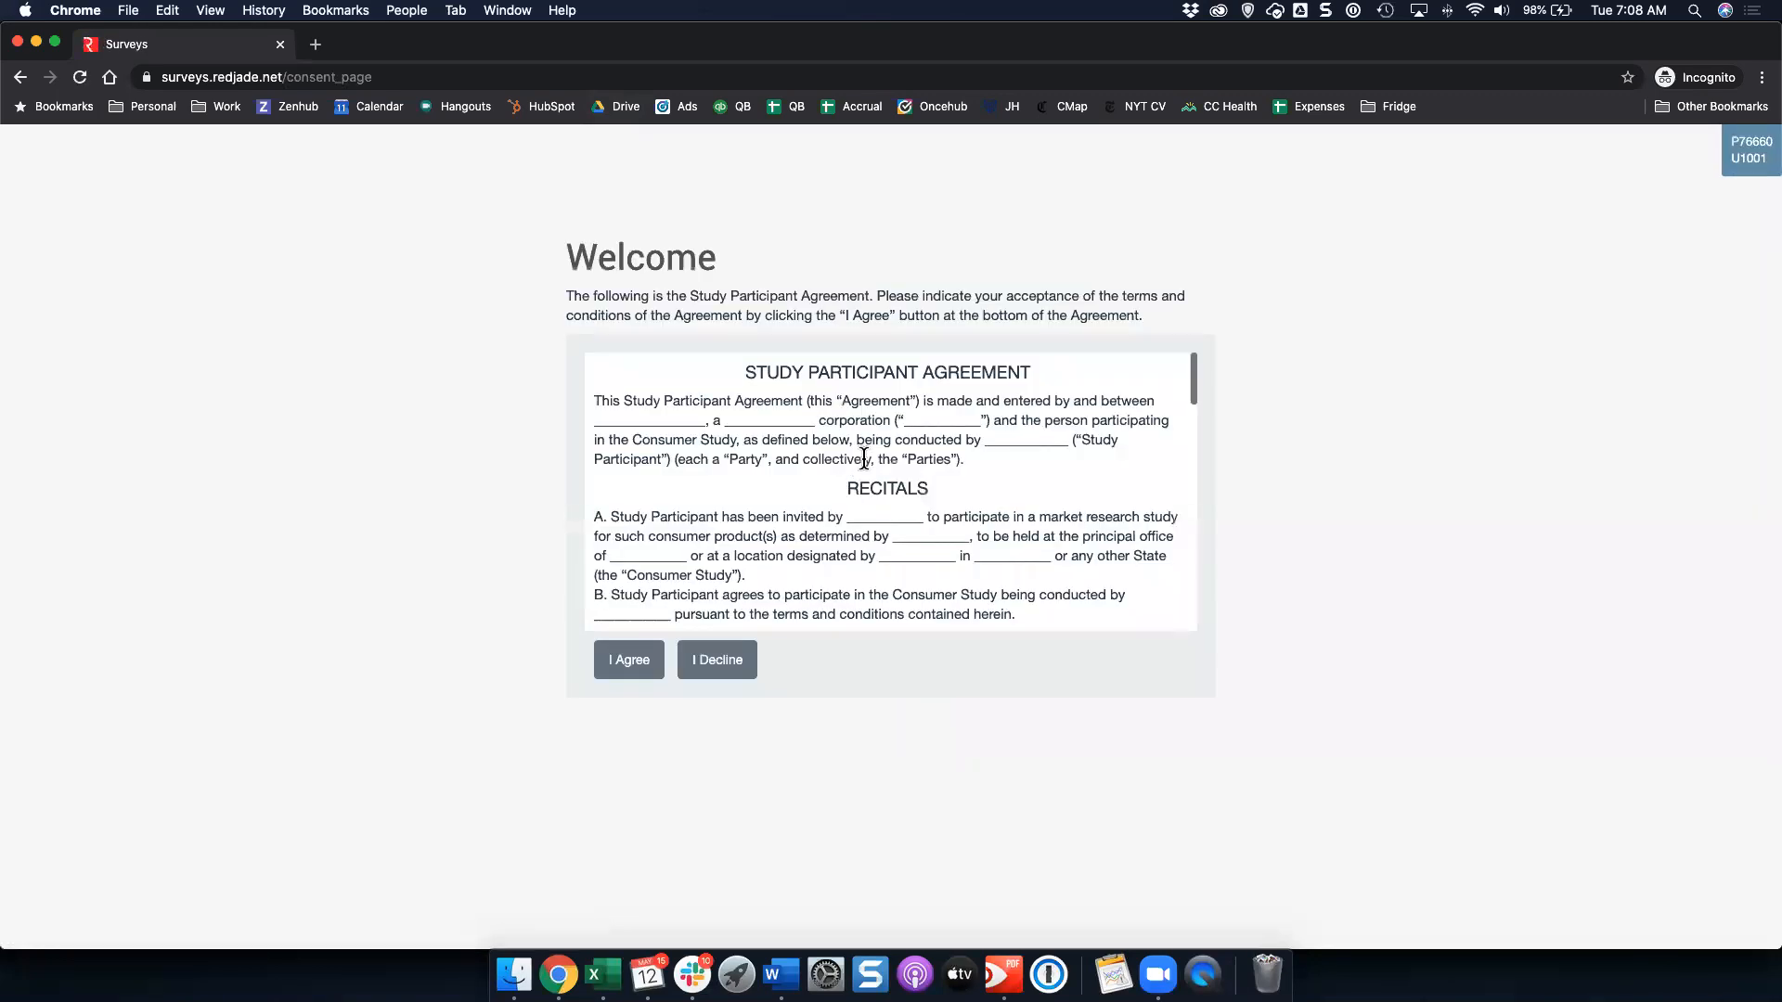
pyautogui.scroll(-15, 864, 458)
pyautogui.click(645, 665)
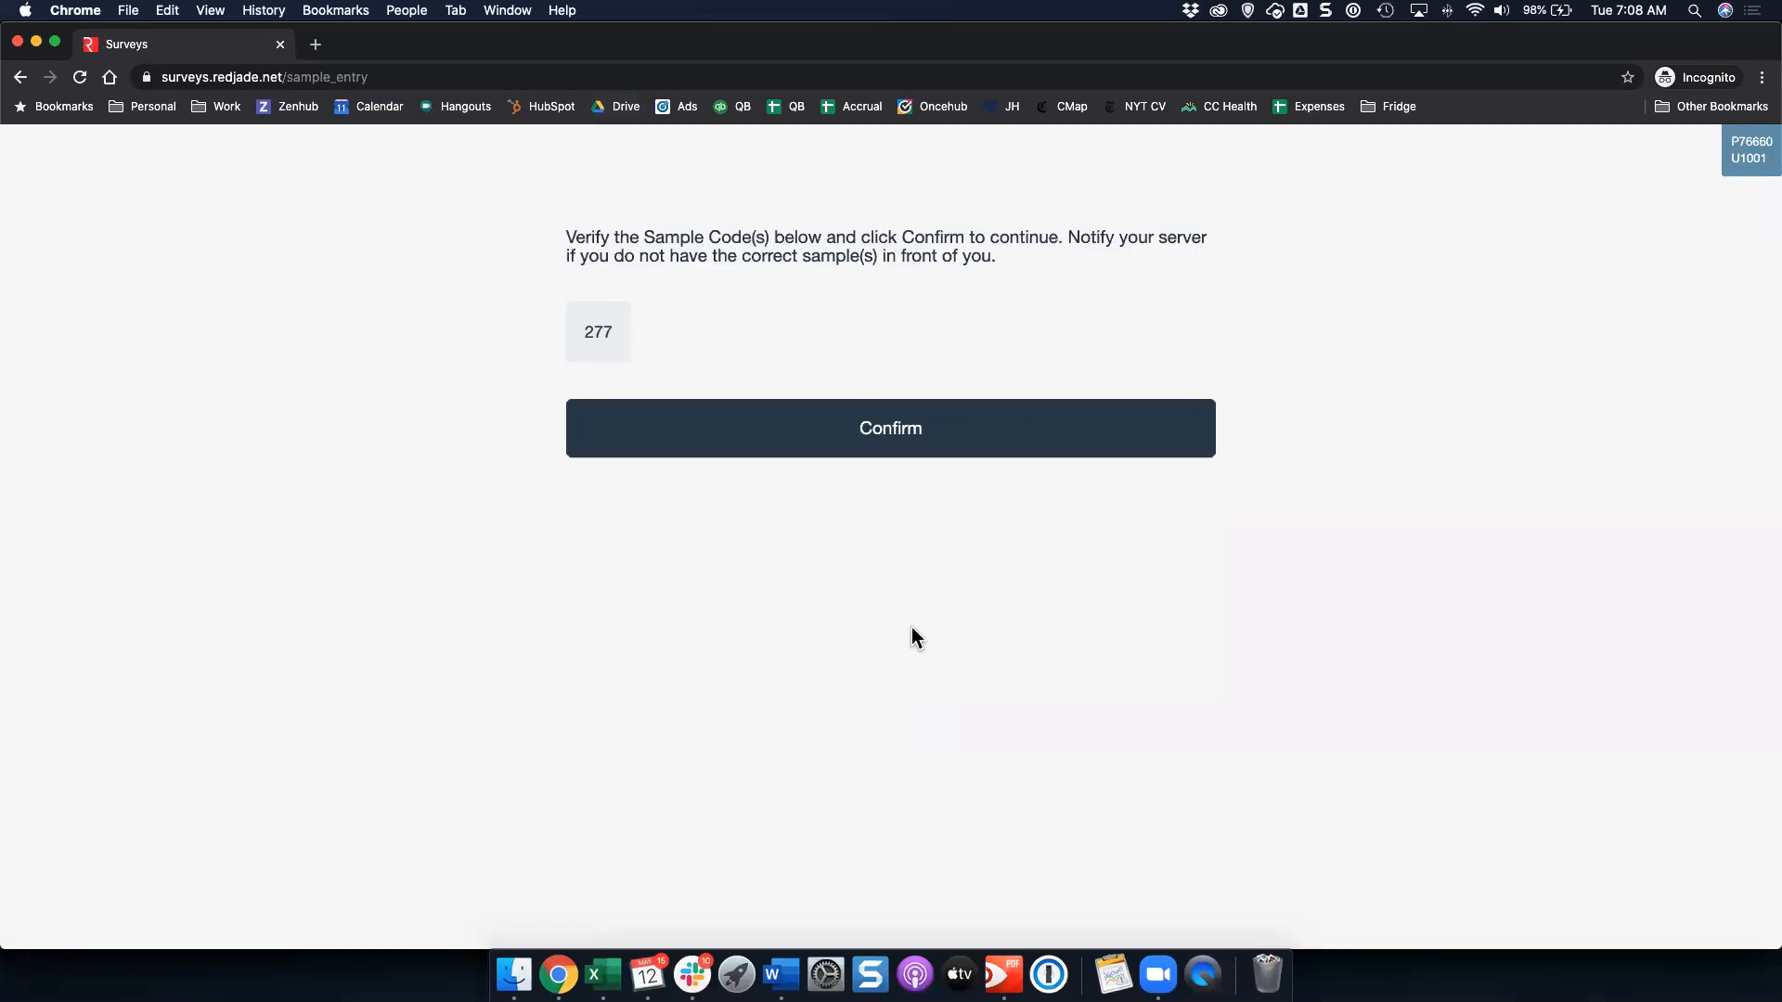
# Confirm sample 277, rate its three attributes on the line scales, and submit the ratings.
pyautogui.click(939, 460)
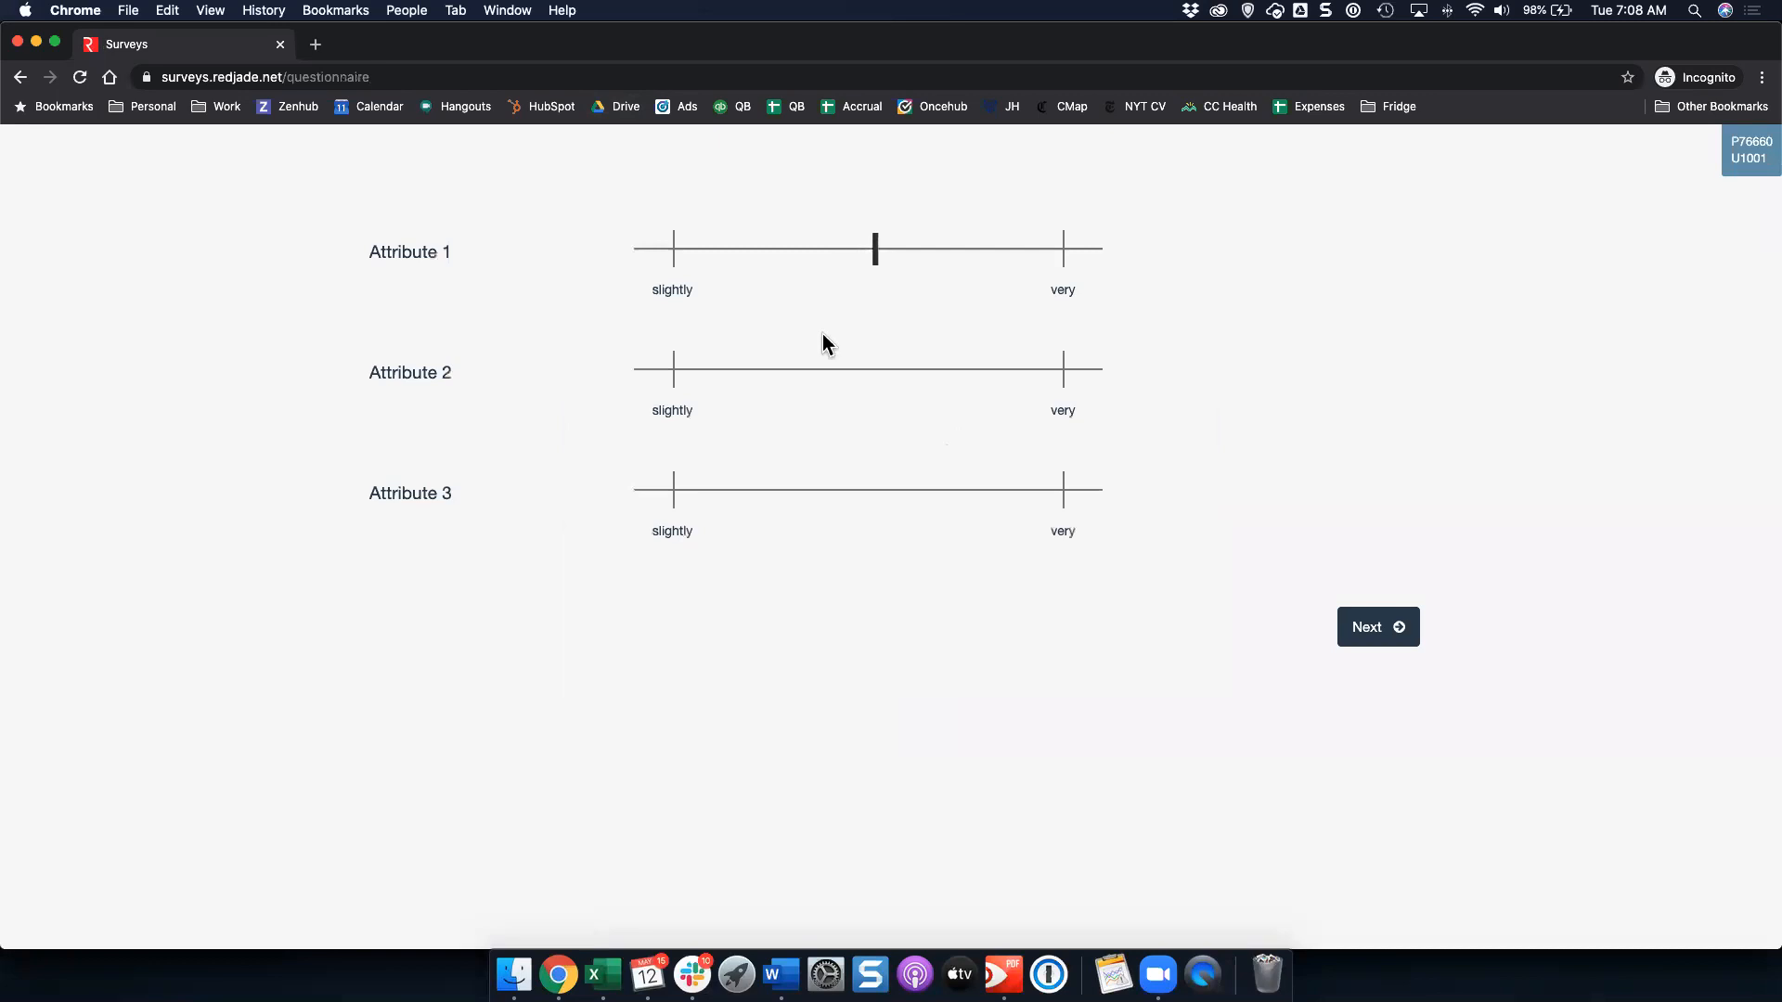
pyautogui.click(758, 376)
pyautogui.click(1381, 633)
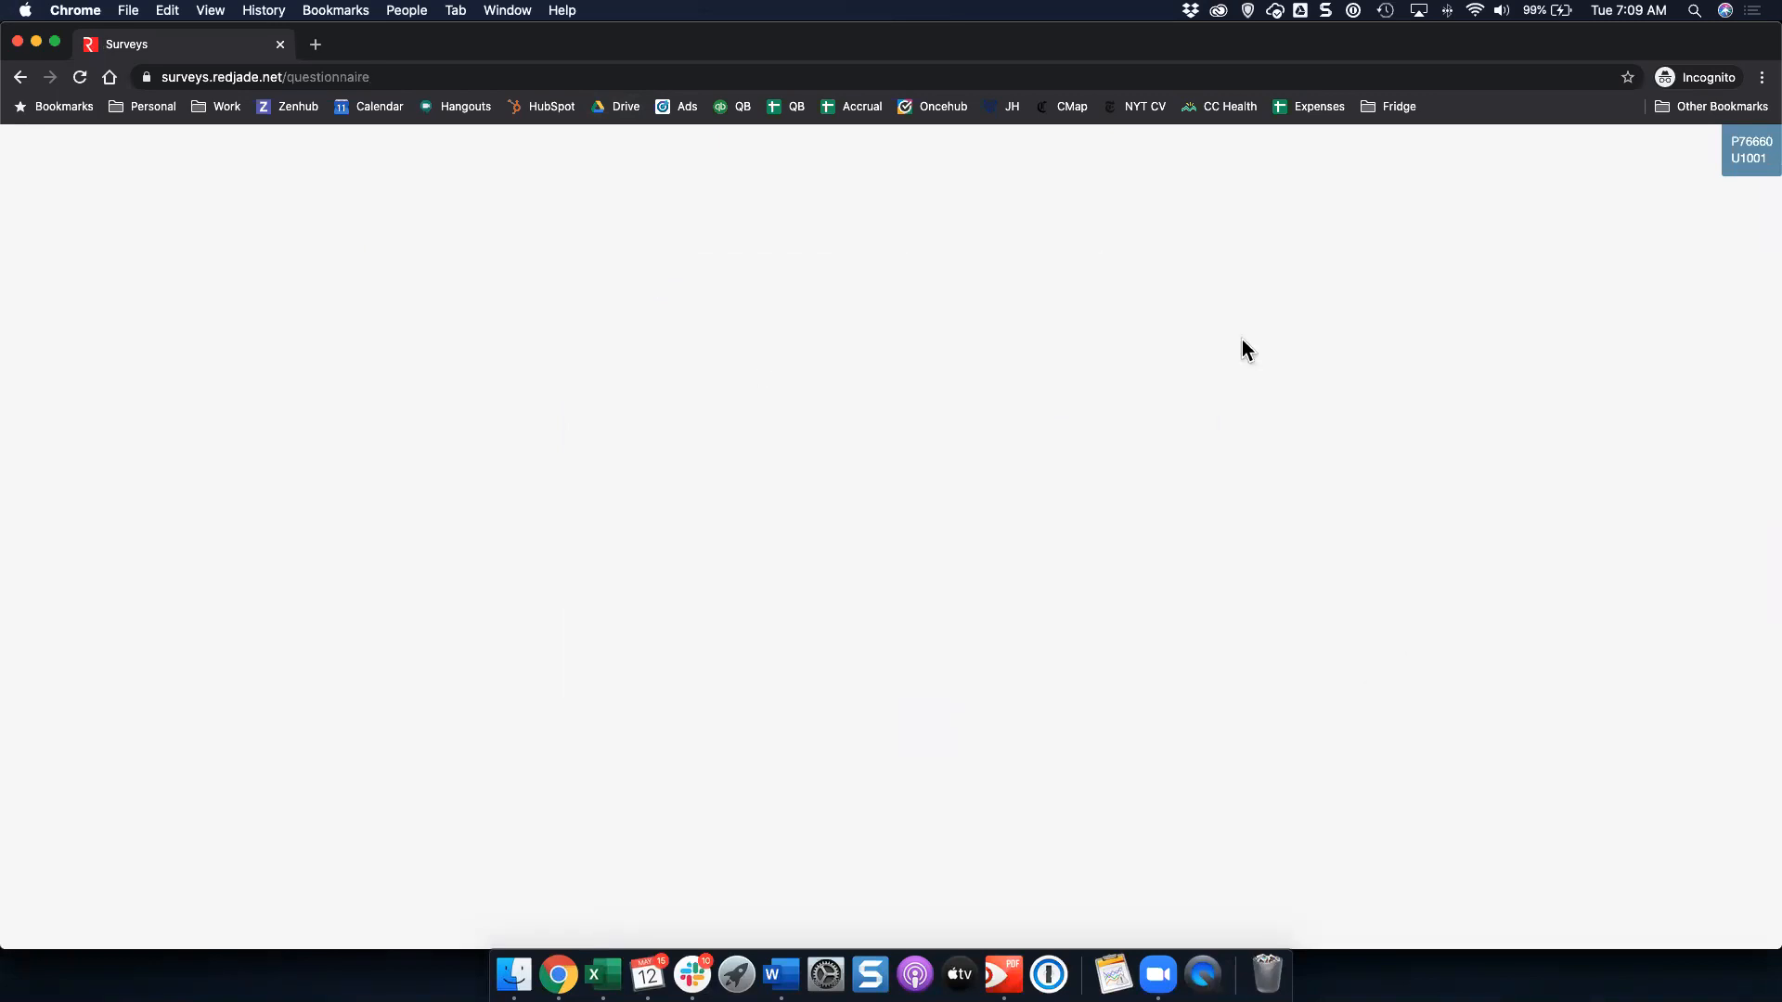
# Confirm sample 814, rate Attribute 1 toward slightly and Attributes 2 and 3 past the middle, and submit.
pyautogui.click(777, 434)
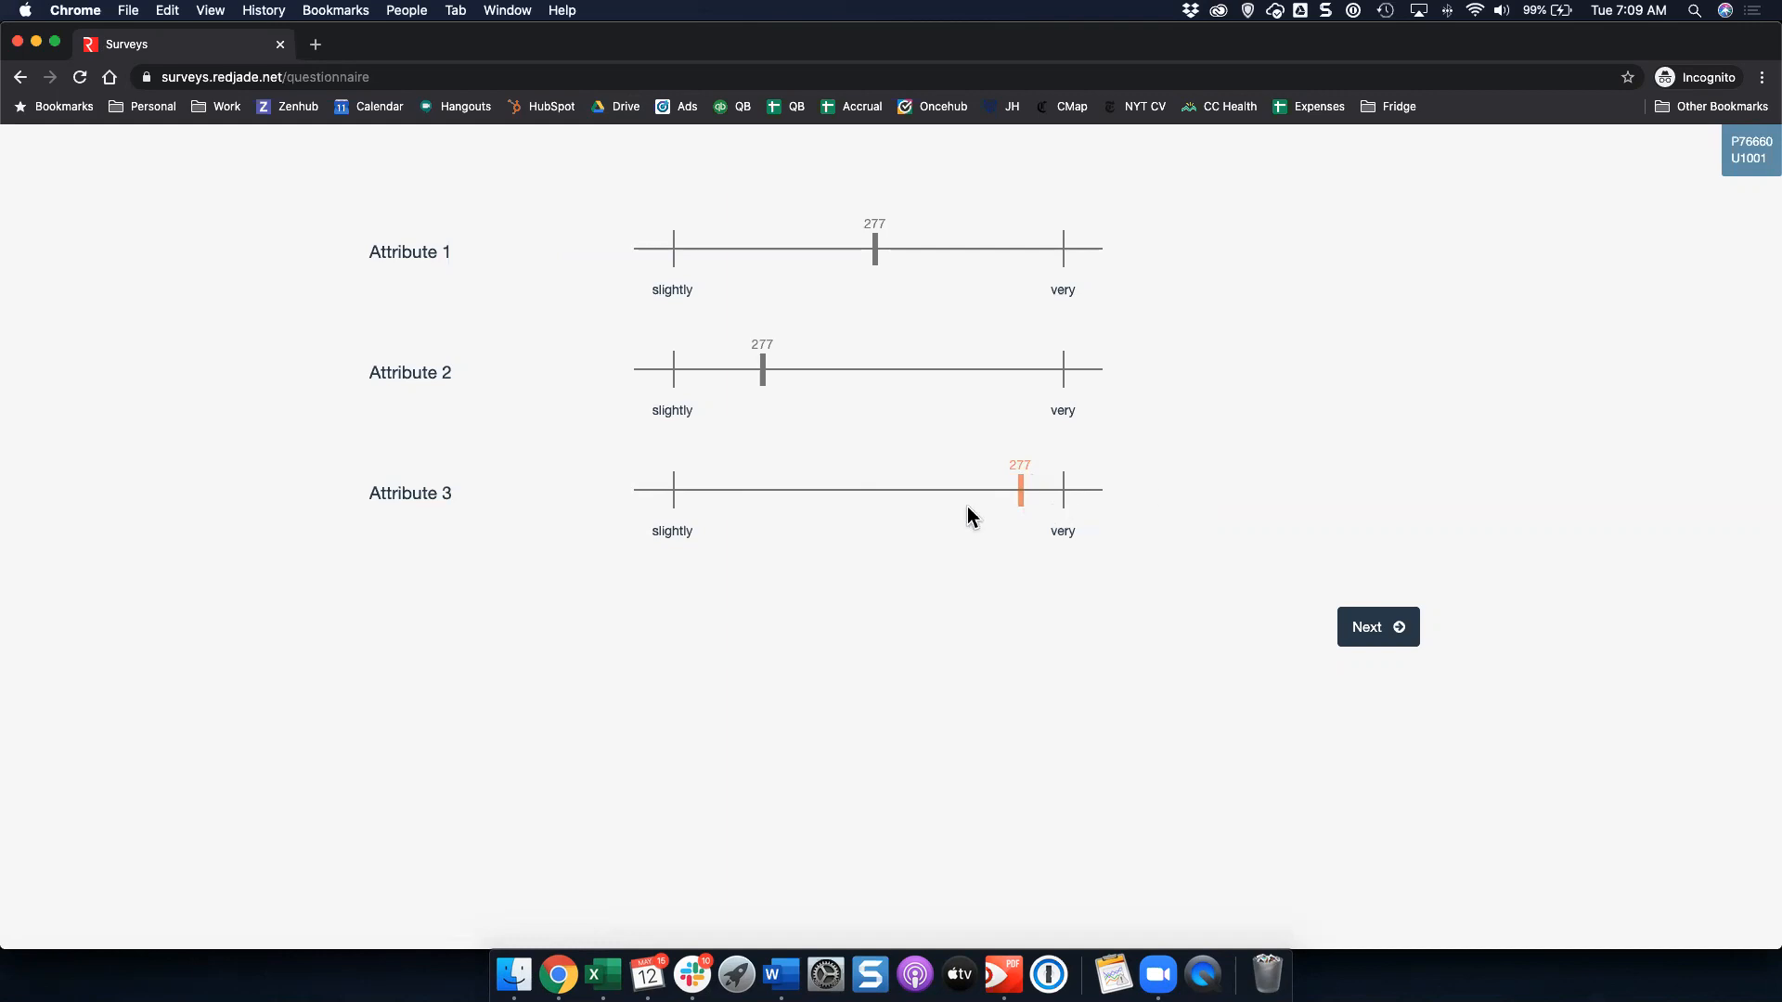
pyautogui.moveTo(875, 217); pyautogui.dragTo(770, 231)
pyautogui.click(938, 369)
pyautogui.click(925, 497)
pyautogui.click(1383, 635)
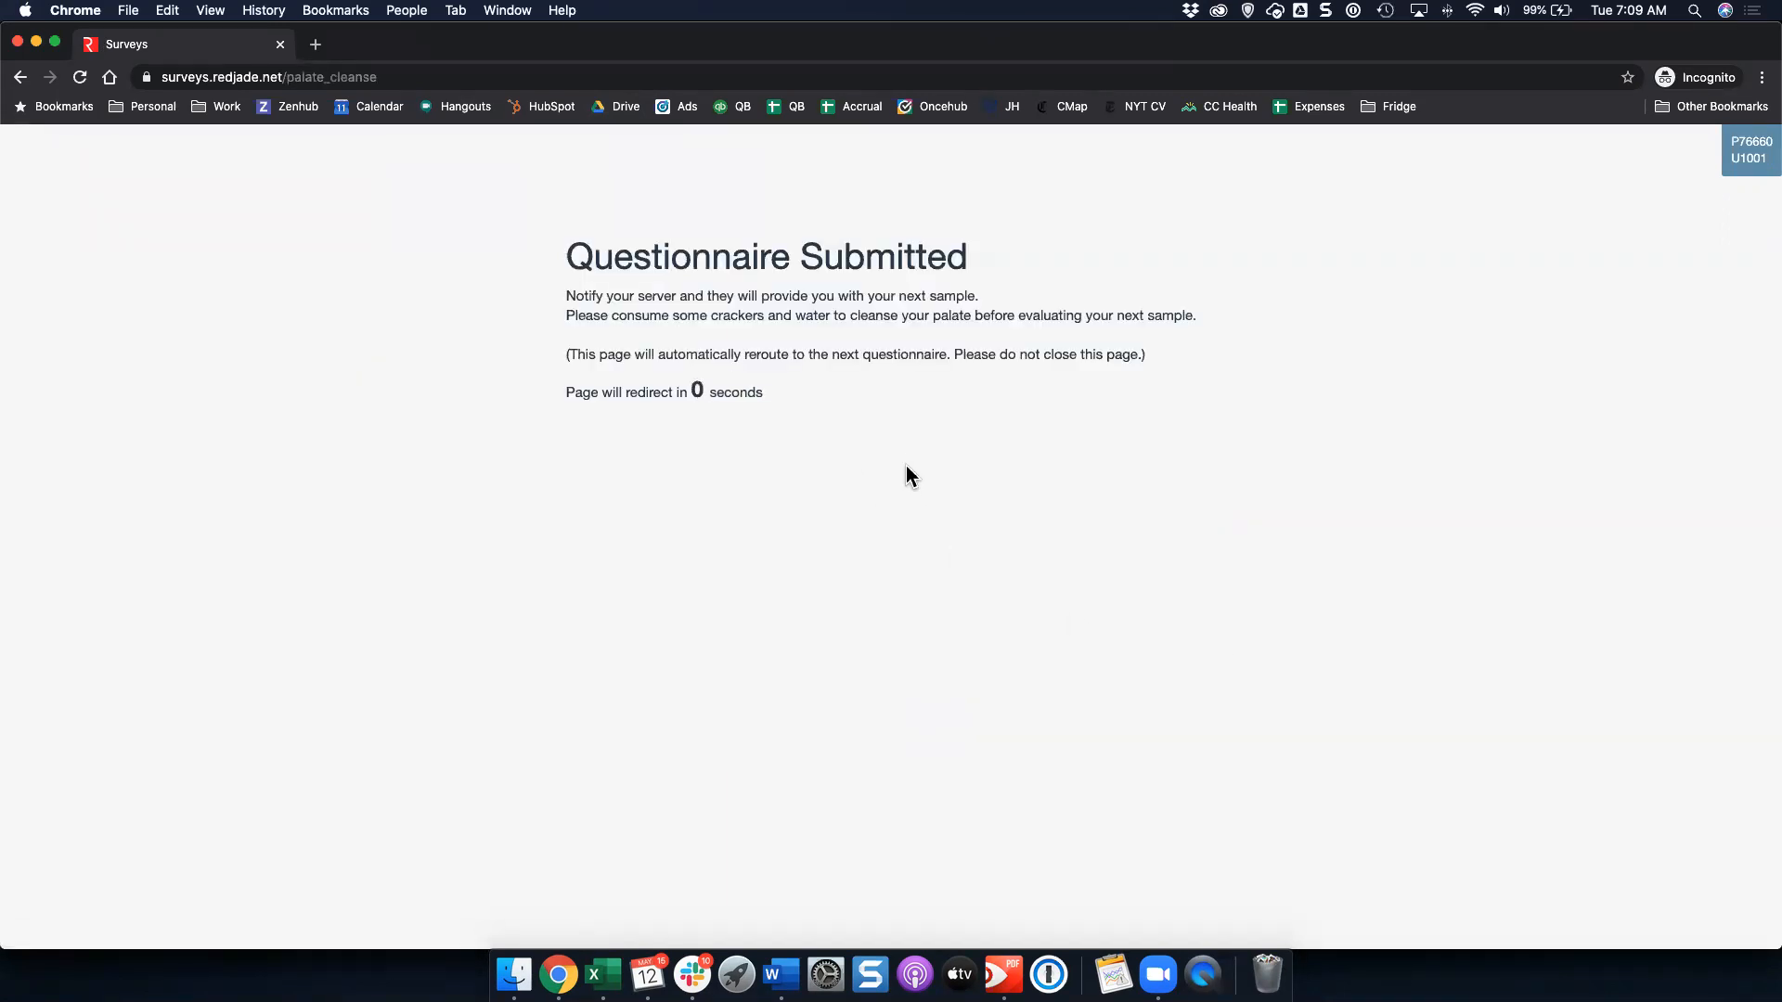
# Confirm the third sample, 658, rate its attributes on the line scales, and submit the ratings.
pyautogui.click(912, 429)
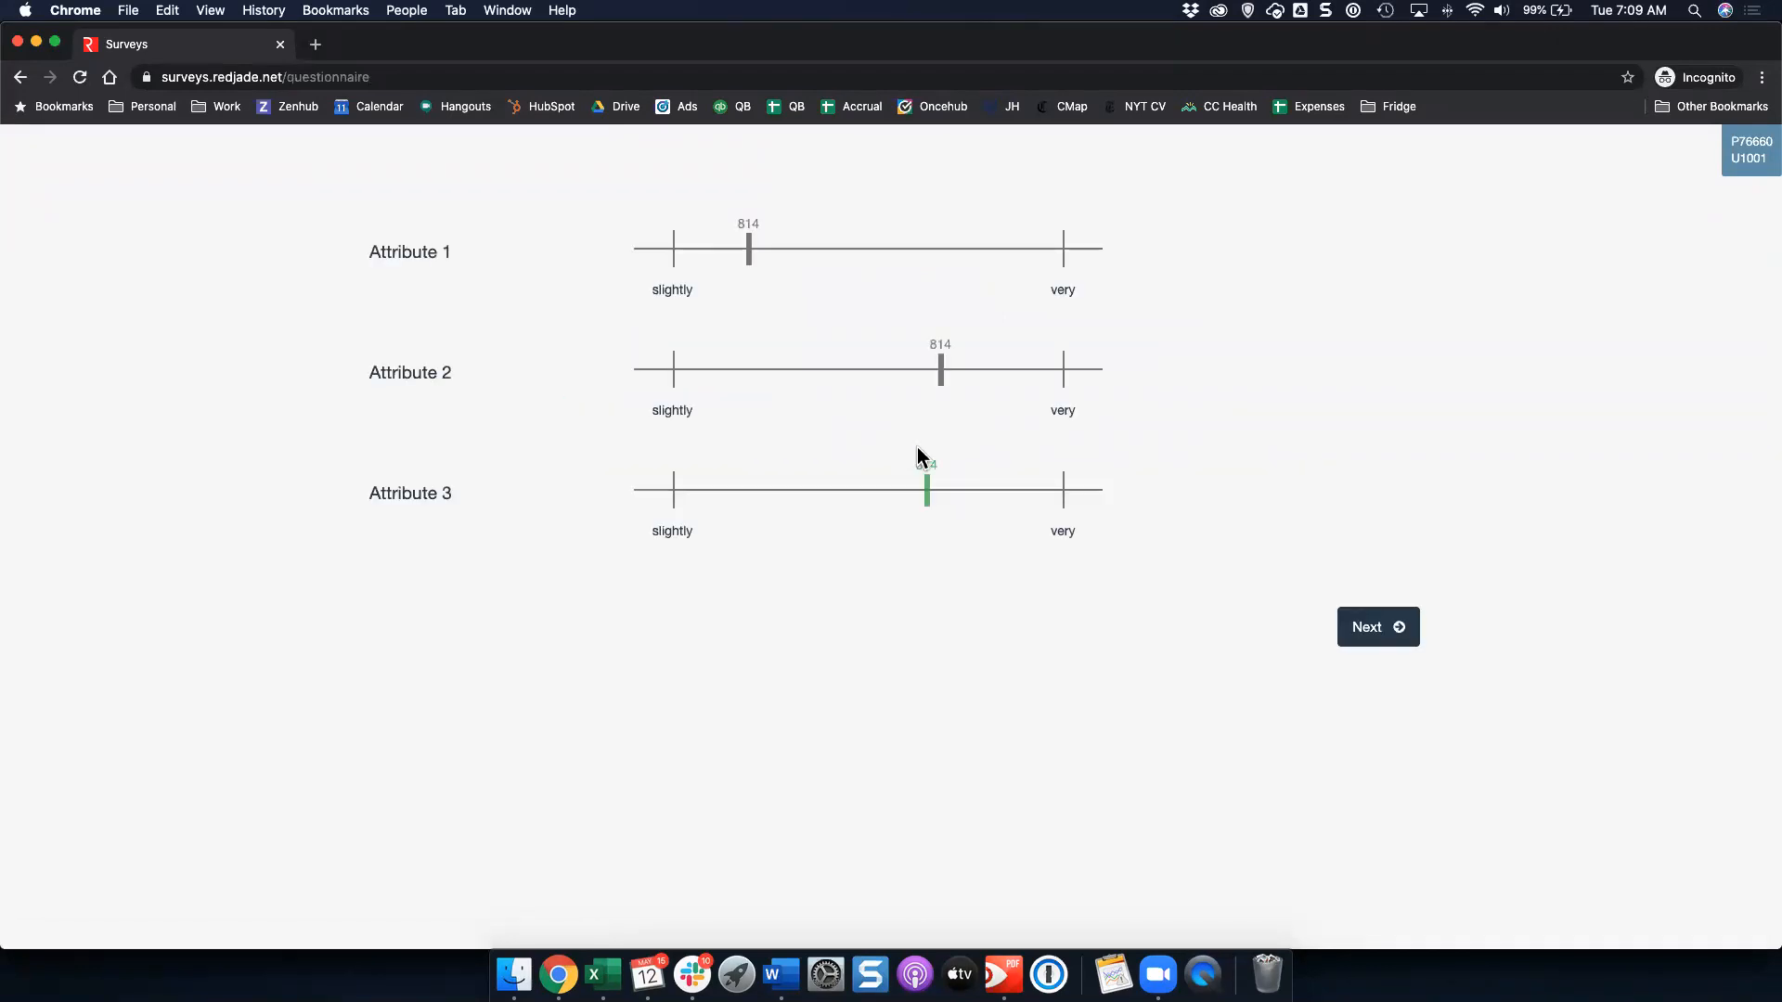
pyautogui.click(865, 259)
pyautogui.click(702, 497)
pyautogui.click(1414, 650)
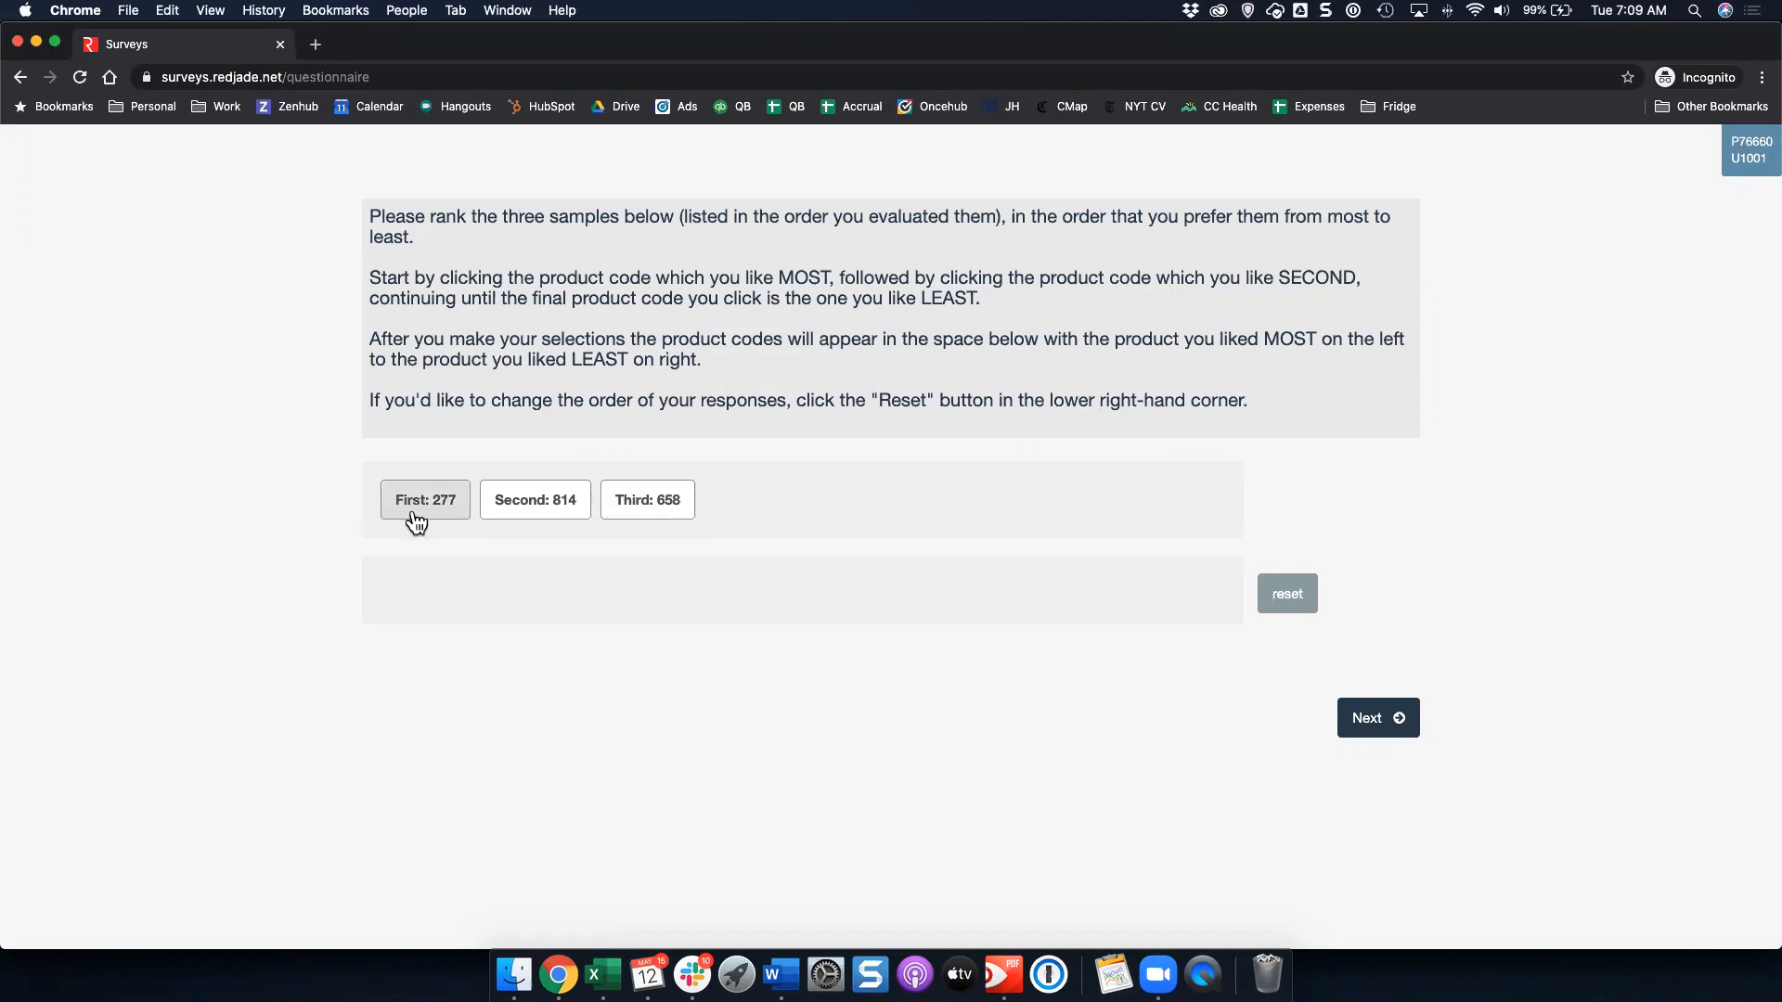
# Rank the three samples from most to least liked as 814, 277, 658, and submit the ranking.
pyautogui.click(569, 505)
pyautogui.click(429, 503)
pyautogui.click(640, 506)
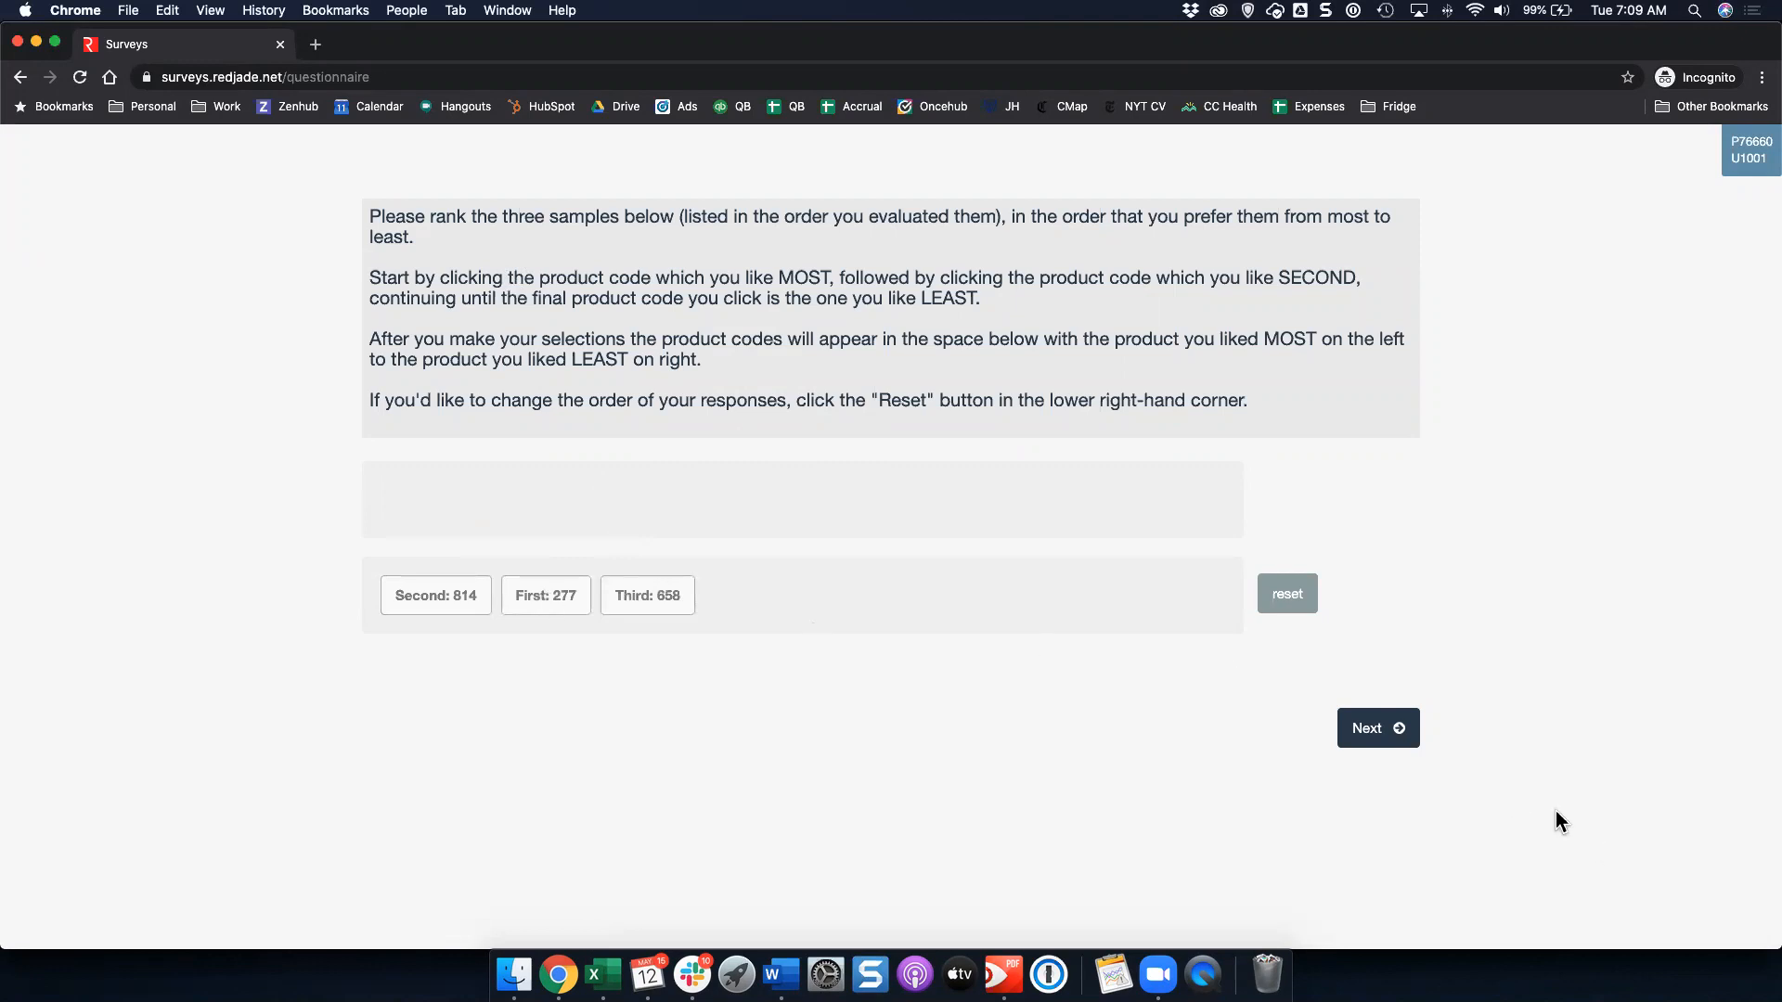
pyautogui.click(1372, 738)
# Move the survey window aside, check participant 1001's serving order in the project's design block, and return to the survey.
pyautogui.moveTo(982, 45); pyautogui.dragTo(1024, 191)
pyautogui.click(1004, 60)
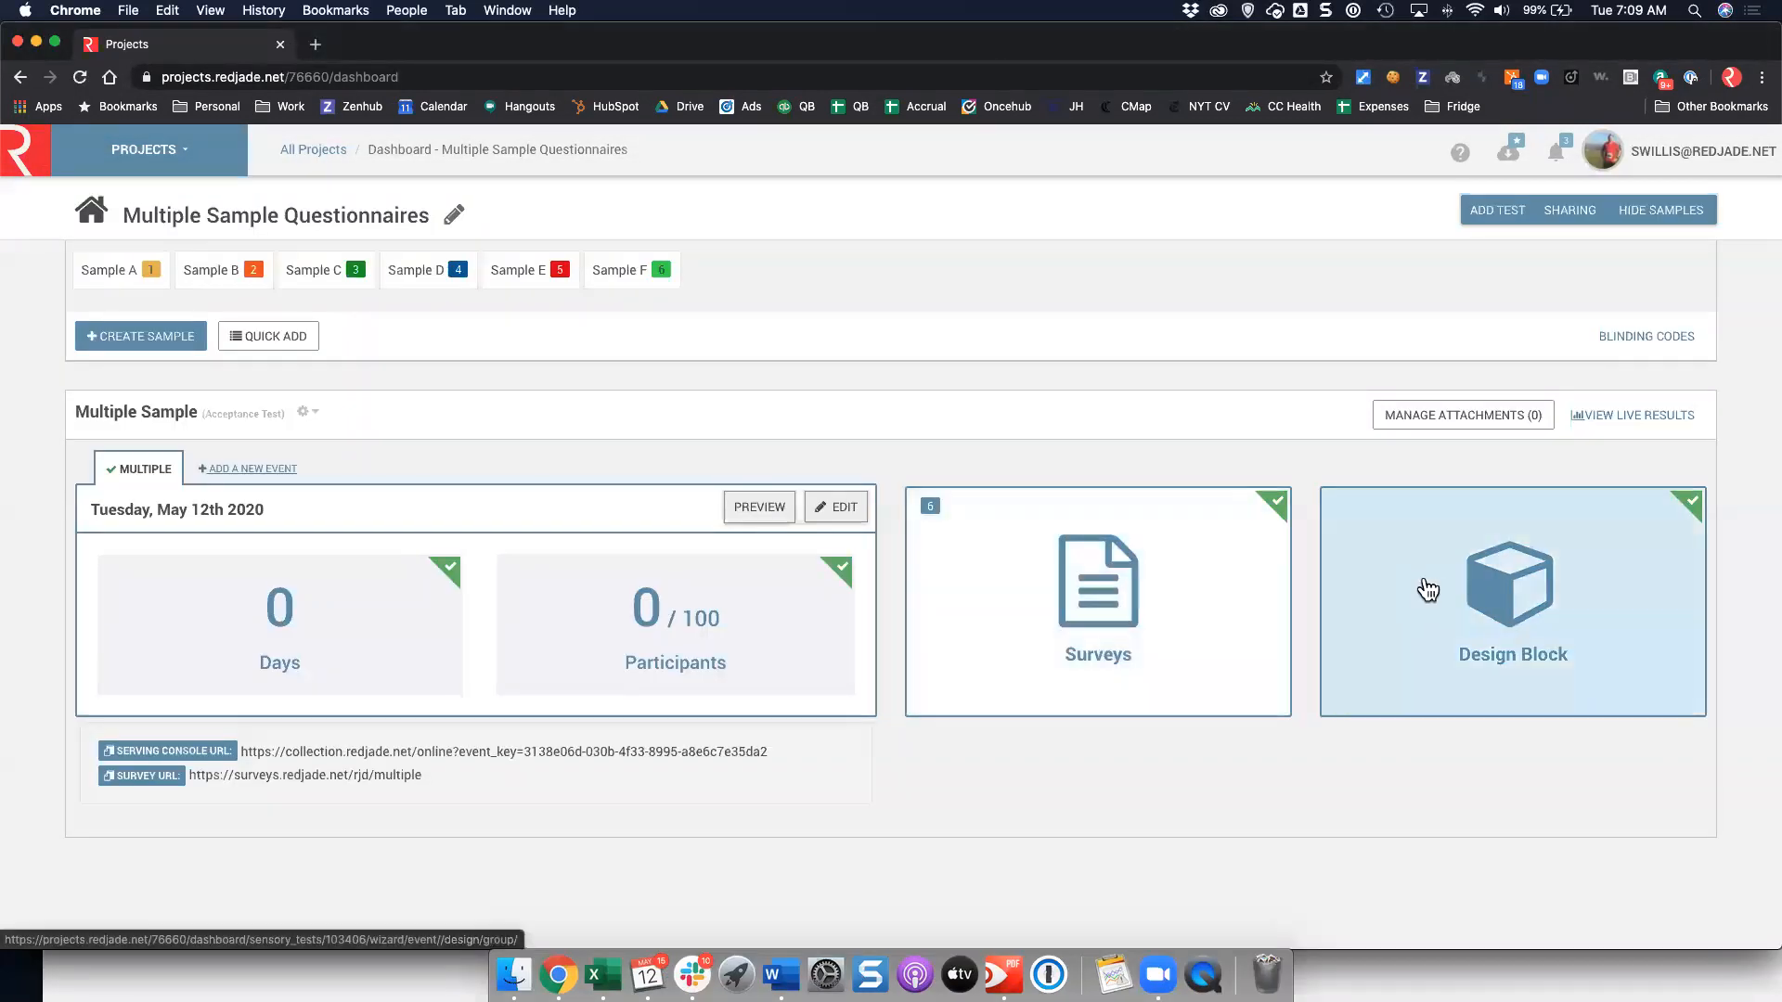
pyautogui.click(914, 570)
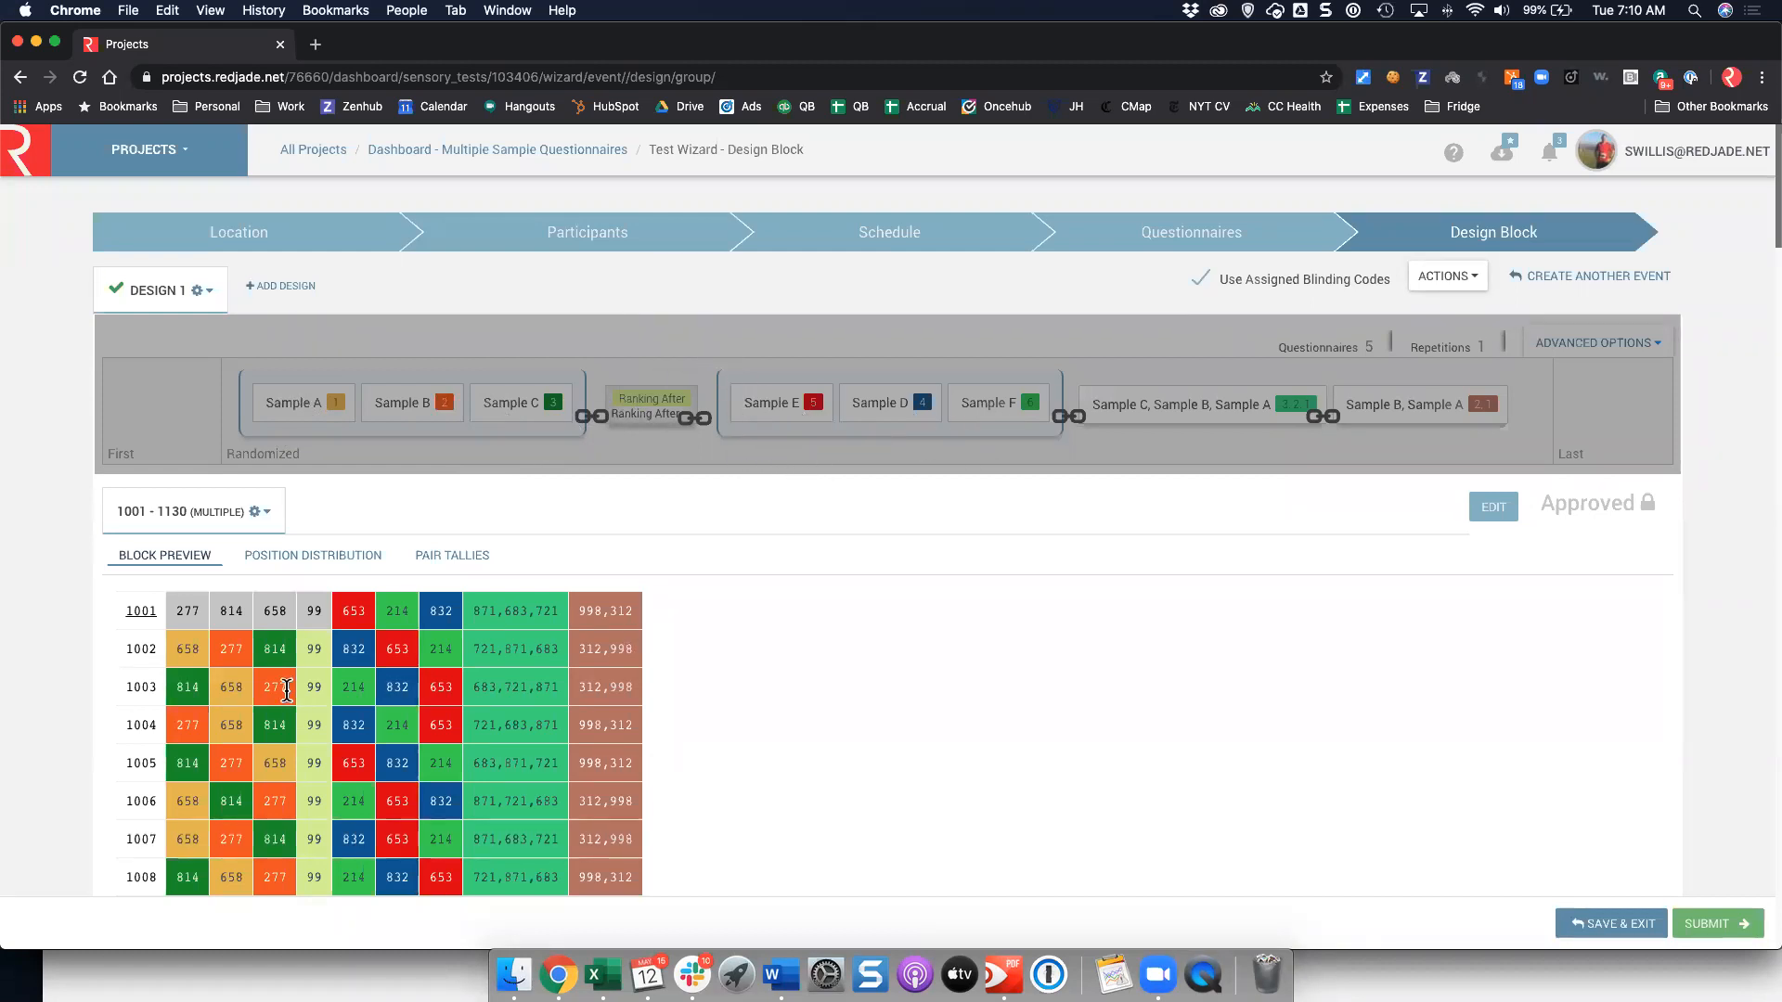
pyautogui.click(324, 963)
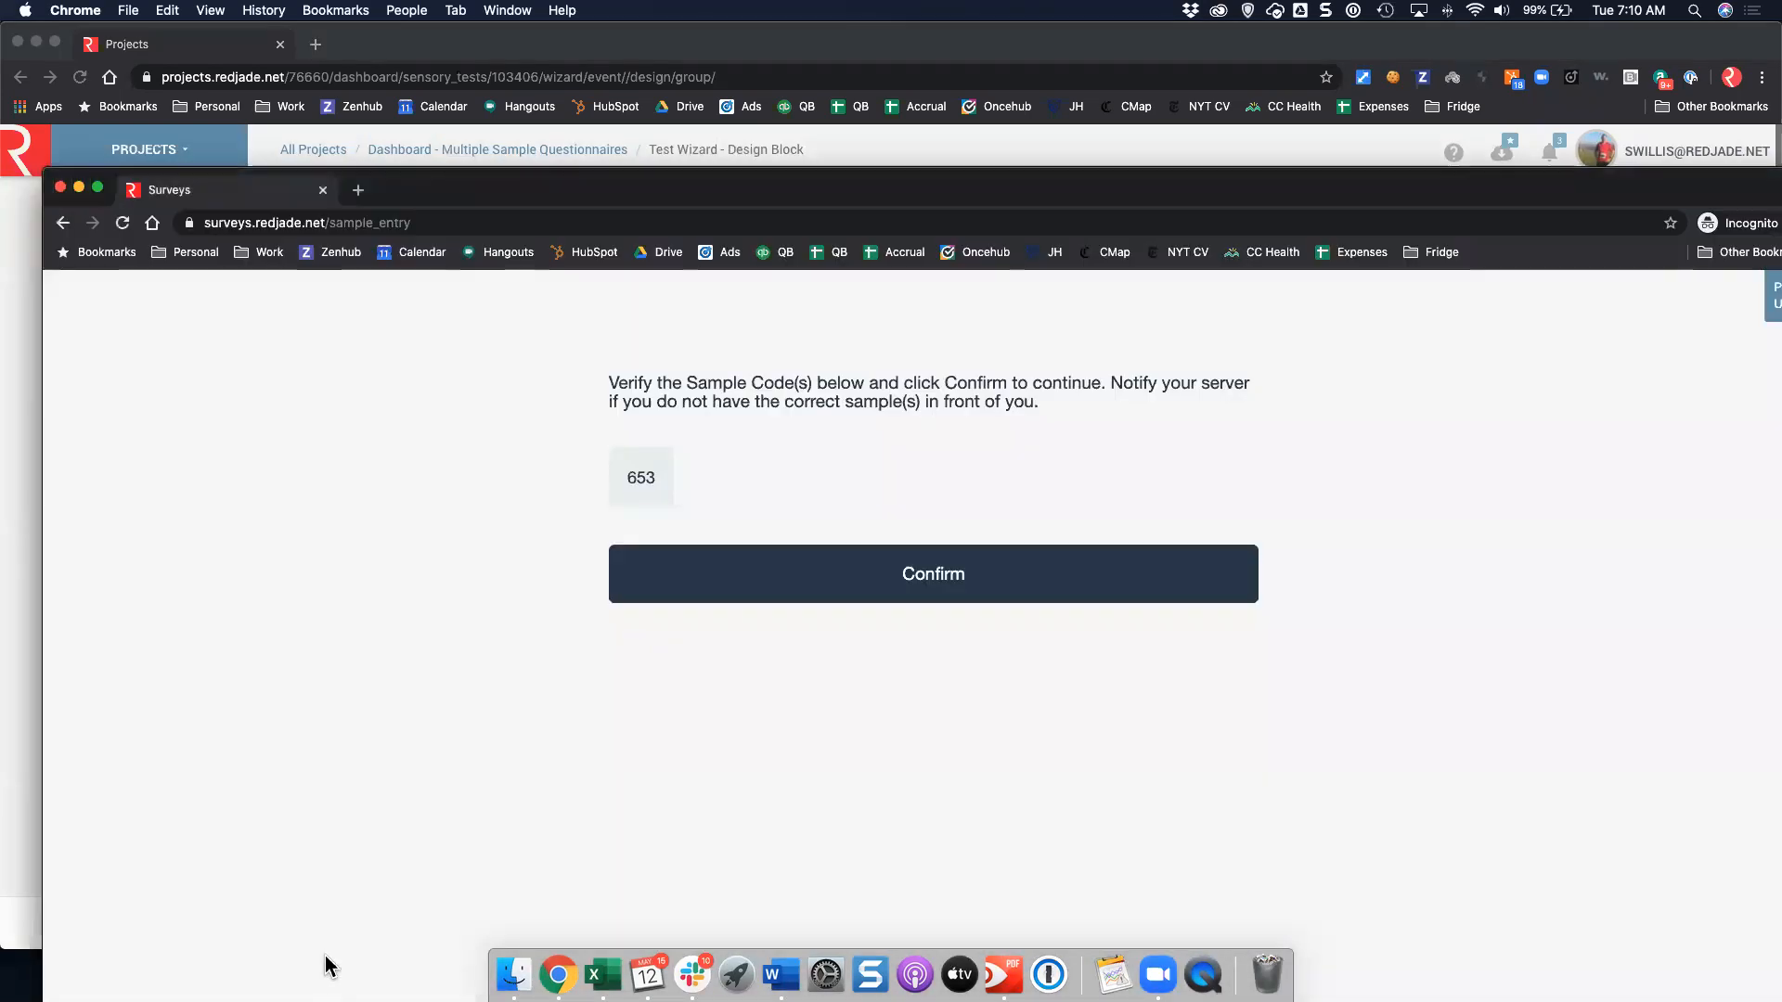
# Confirm sample 653, rate all three attributes close to slightly, and submit.
pyautogui.click(693, 596)
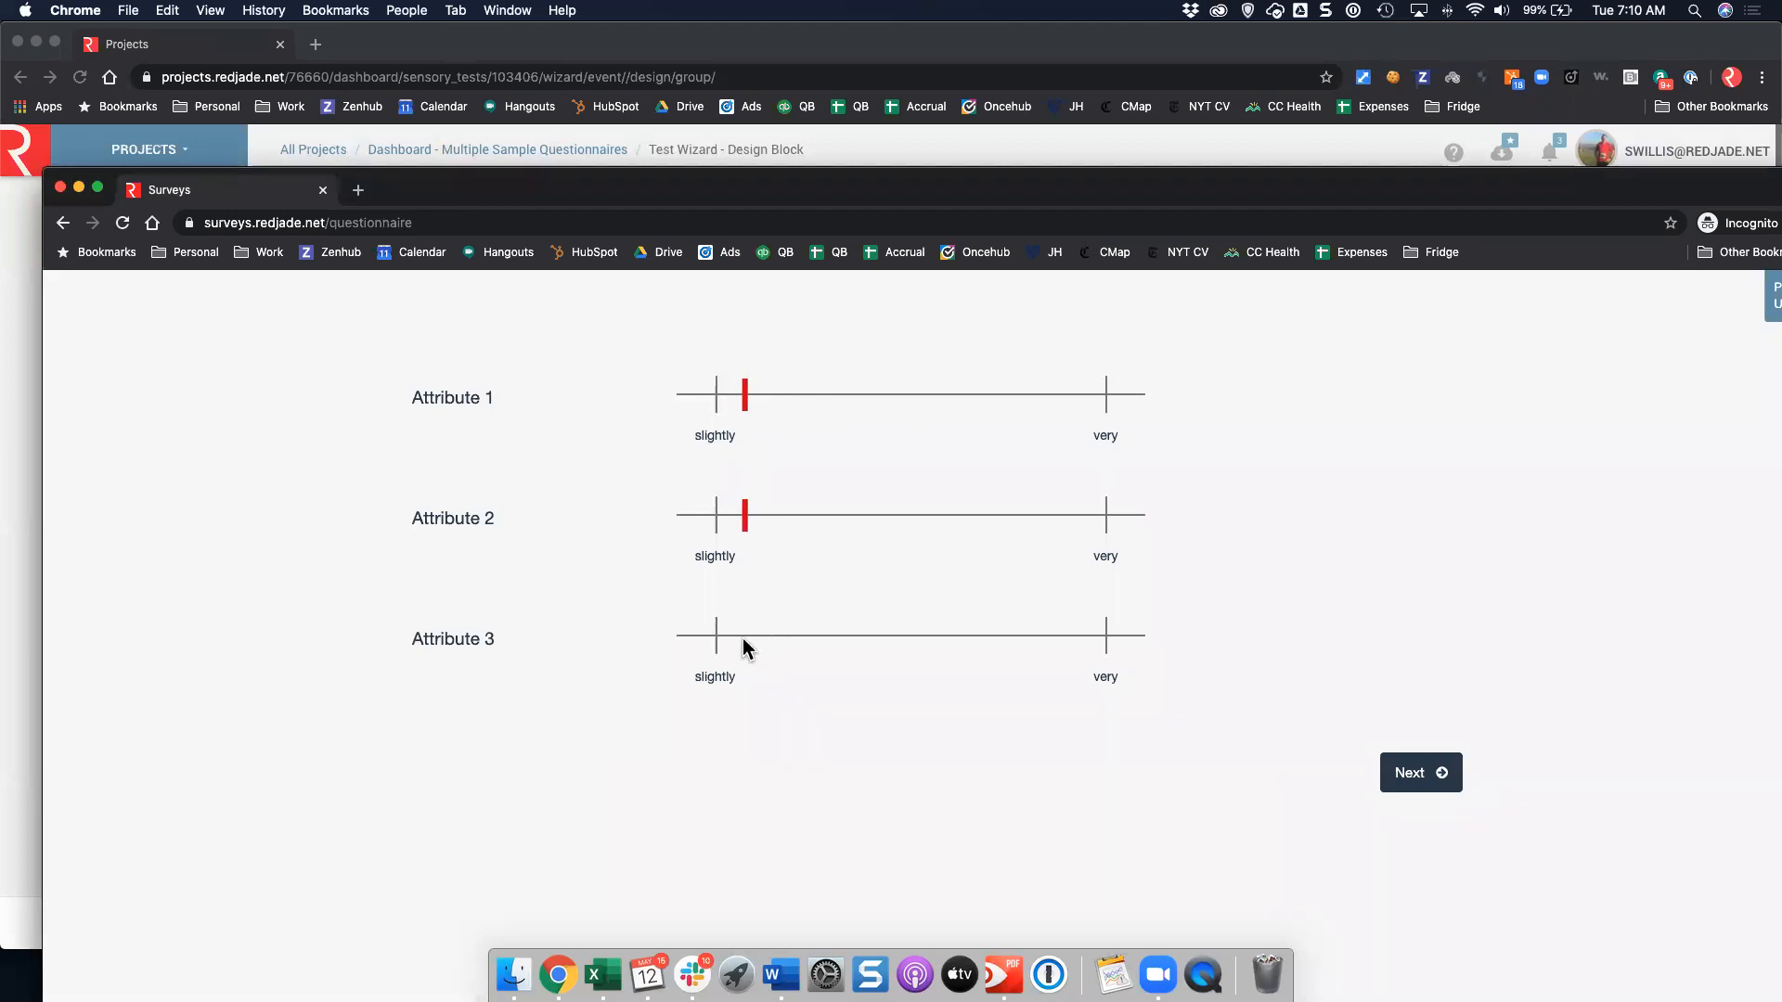
pyautogui.click(1411, 783)
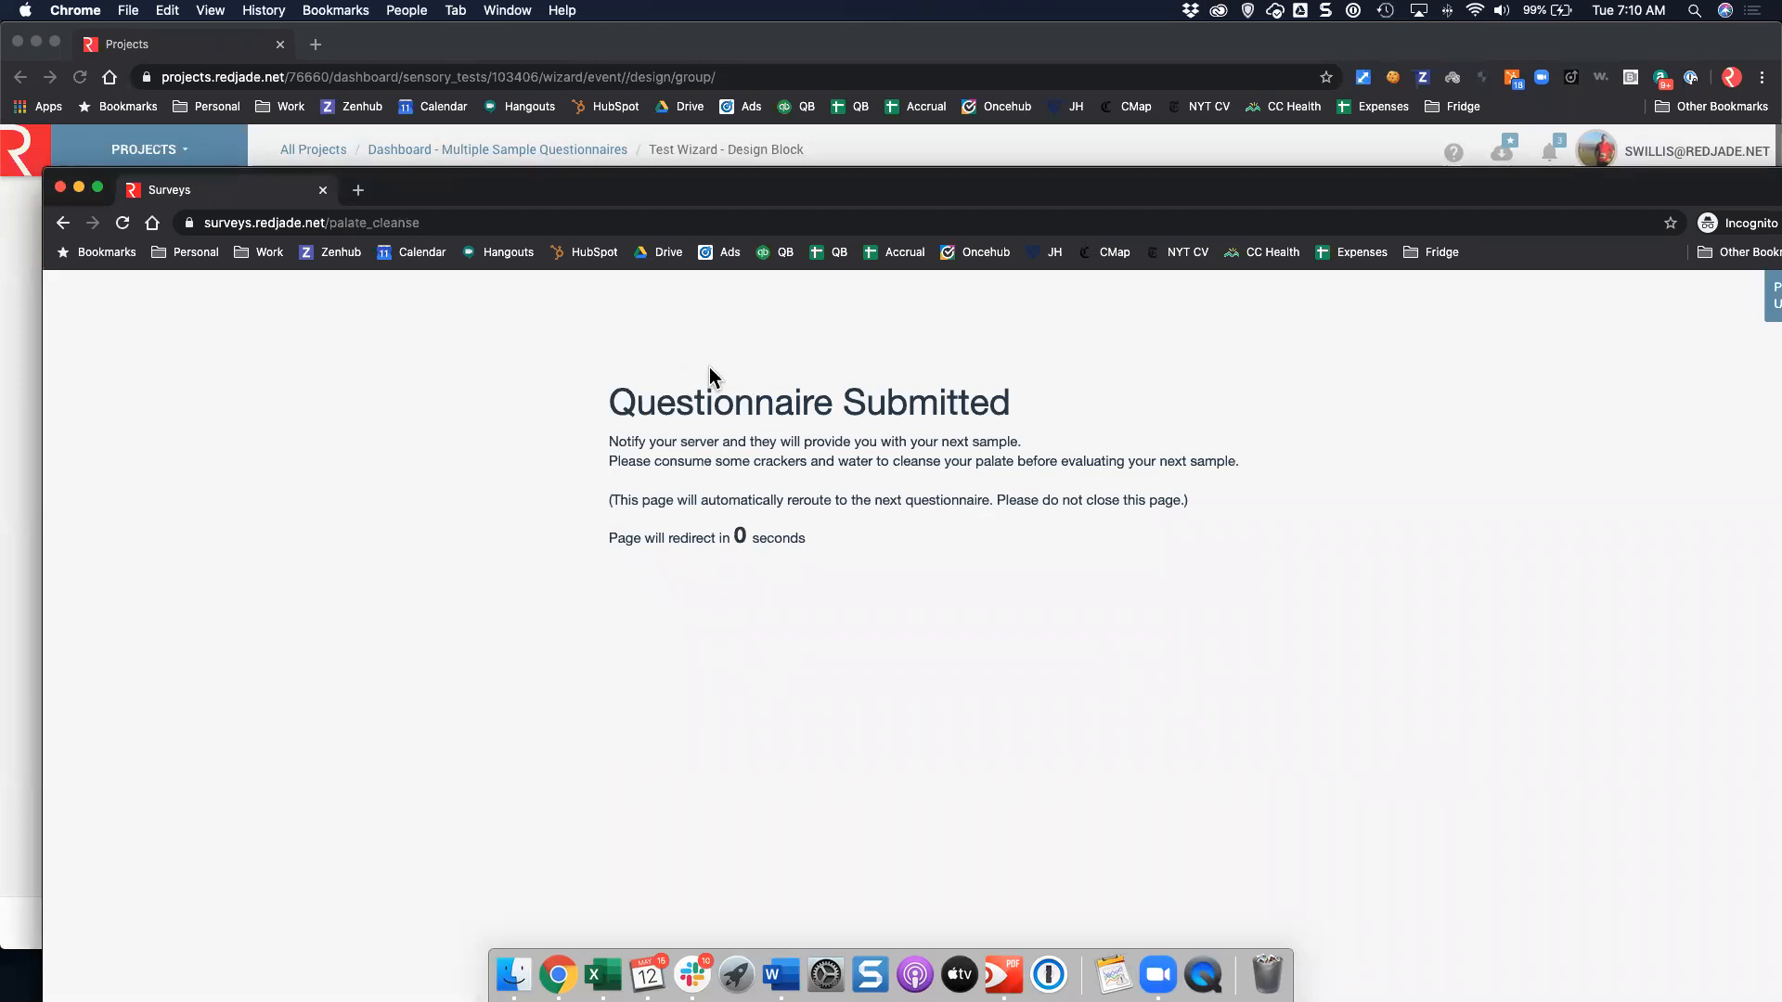
# Confirm sample 214, rate all three attributes close to very, and submit.
pyautogui.click(829, 592)
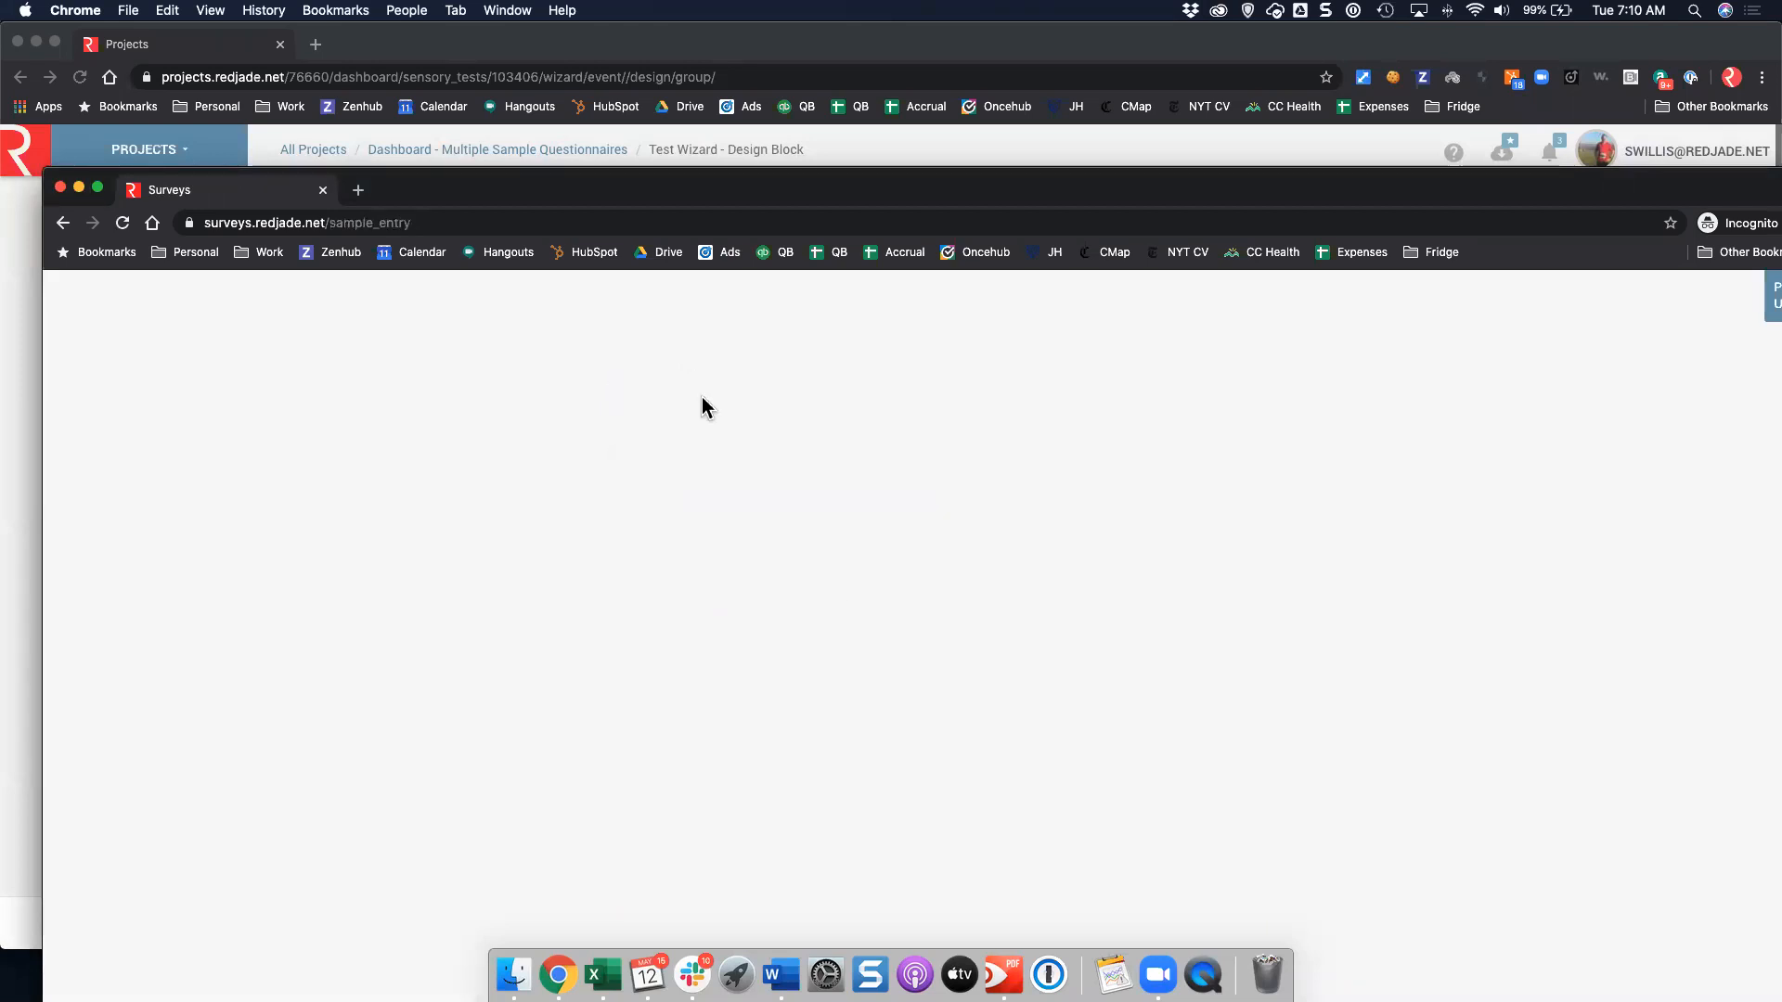
pyautogui.click(1088, 395)
pyautogui.click(1082, 516)
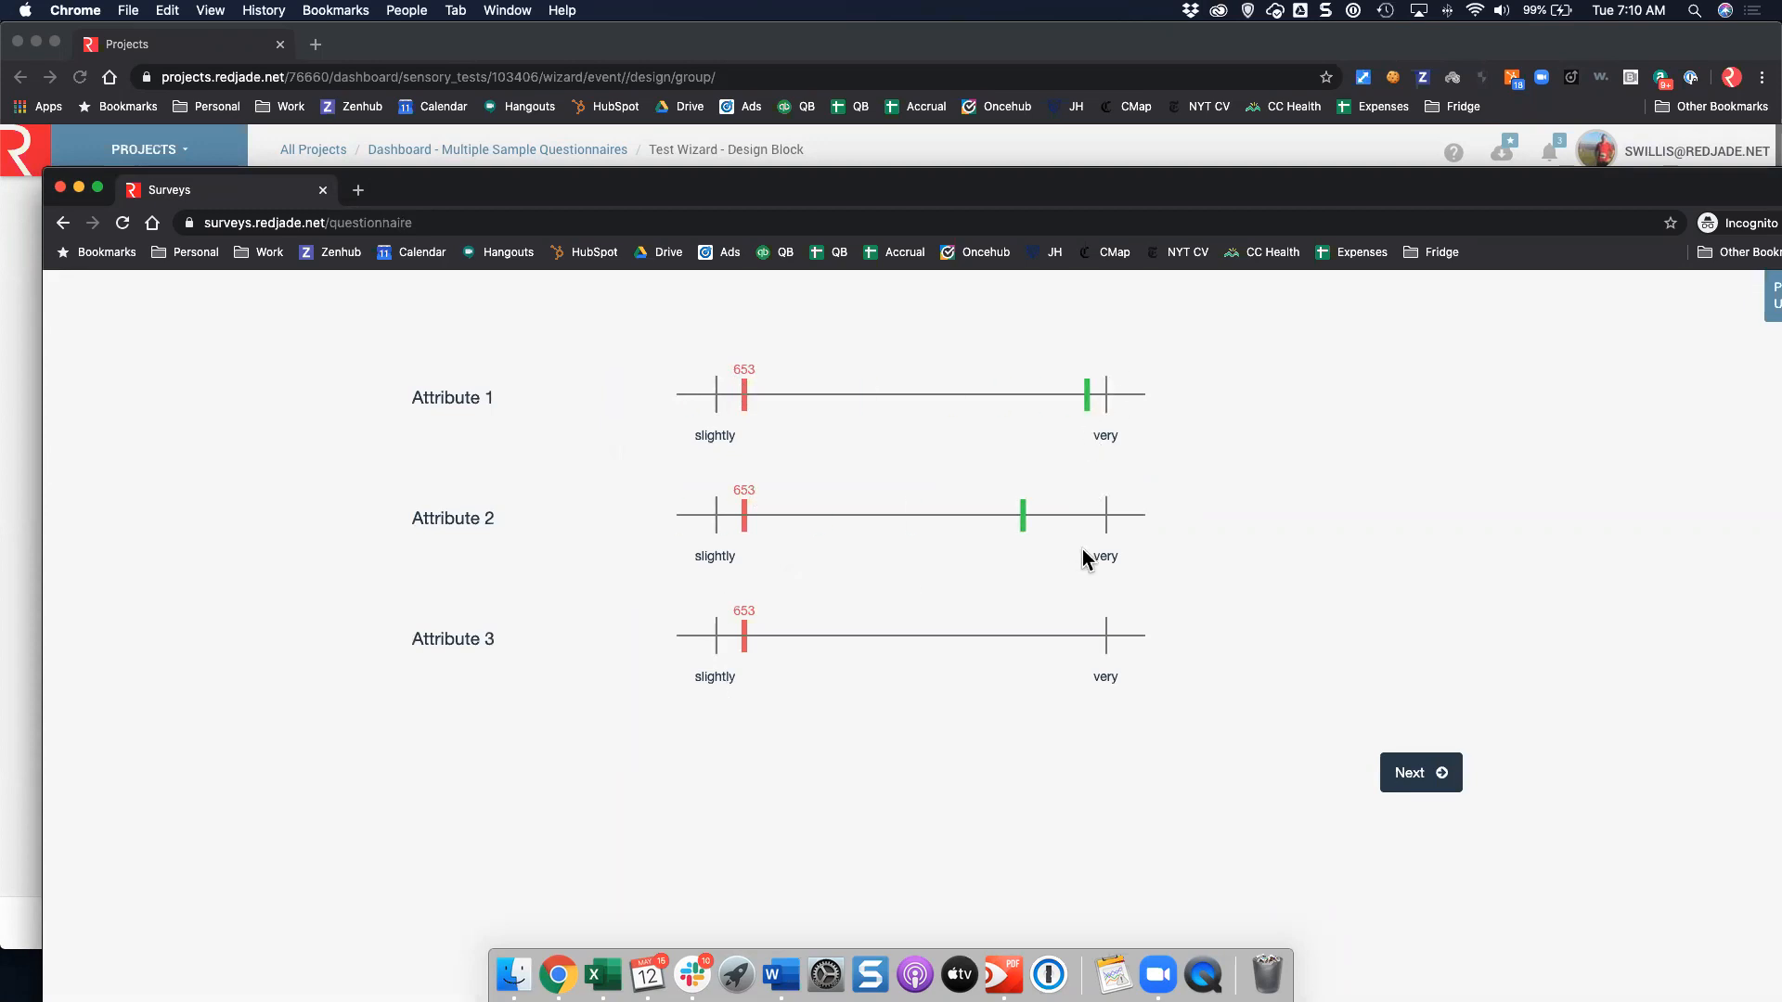
pyautogui.click(1095, 636)
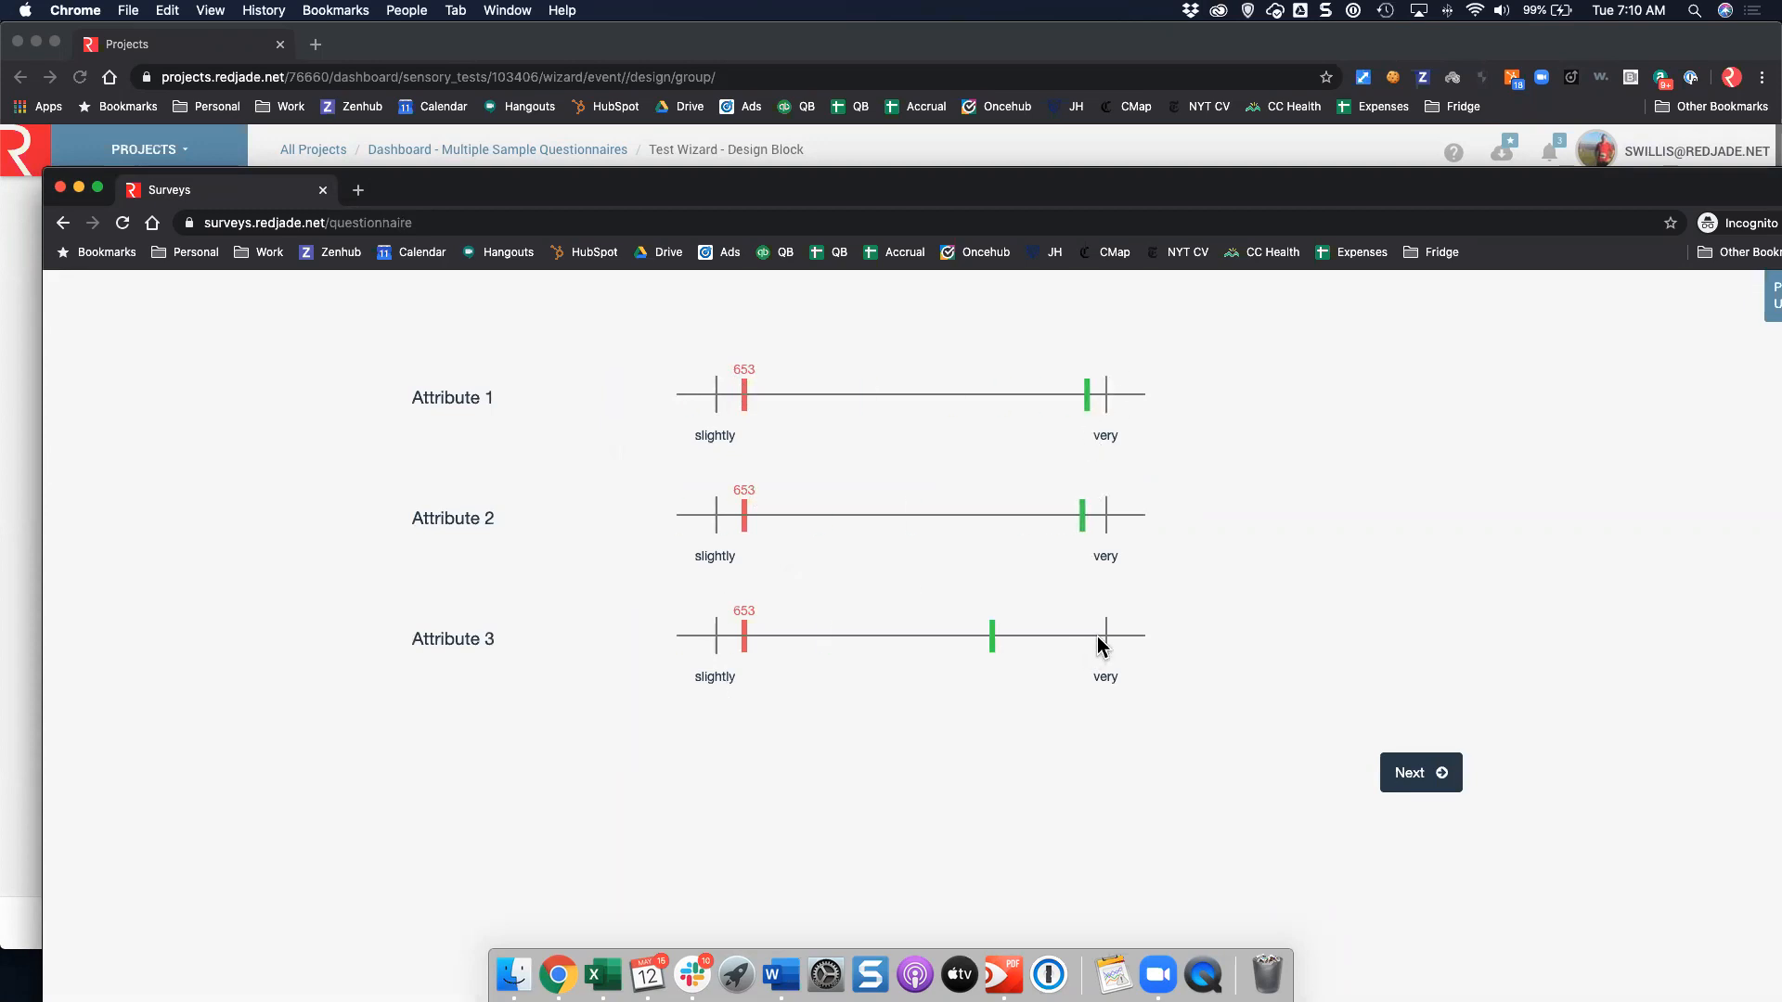
pyautogui.click(1389, 778)
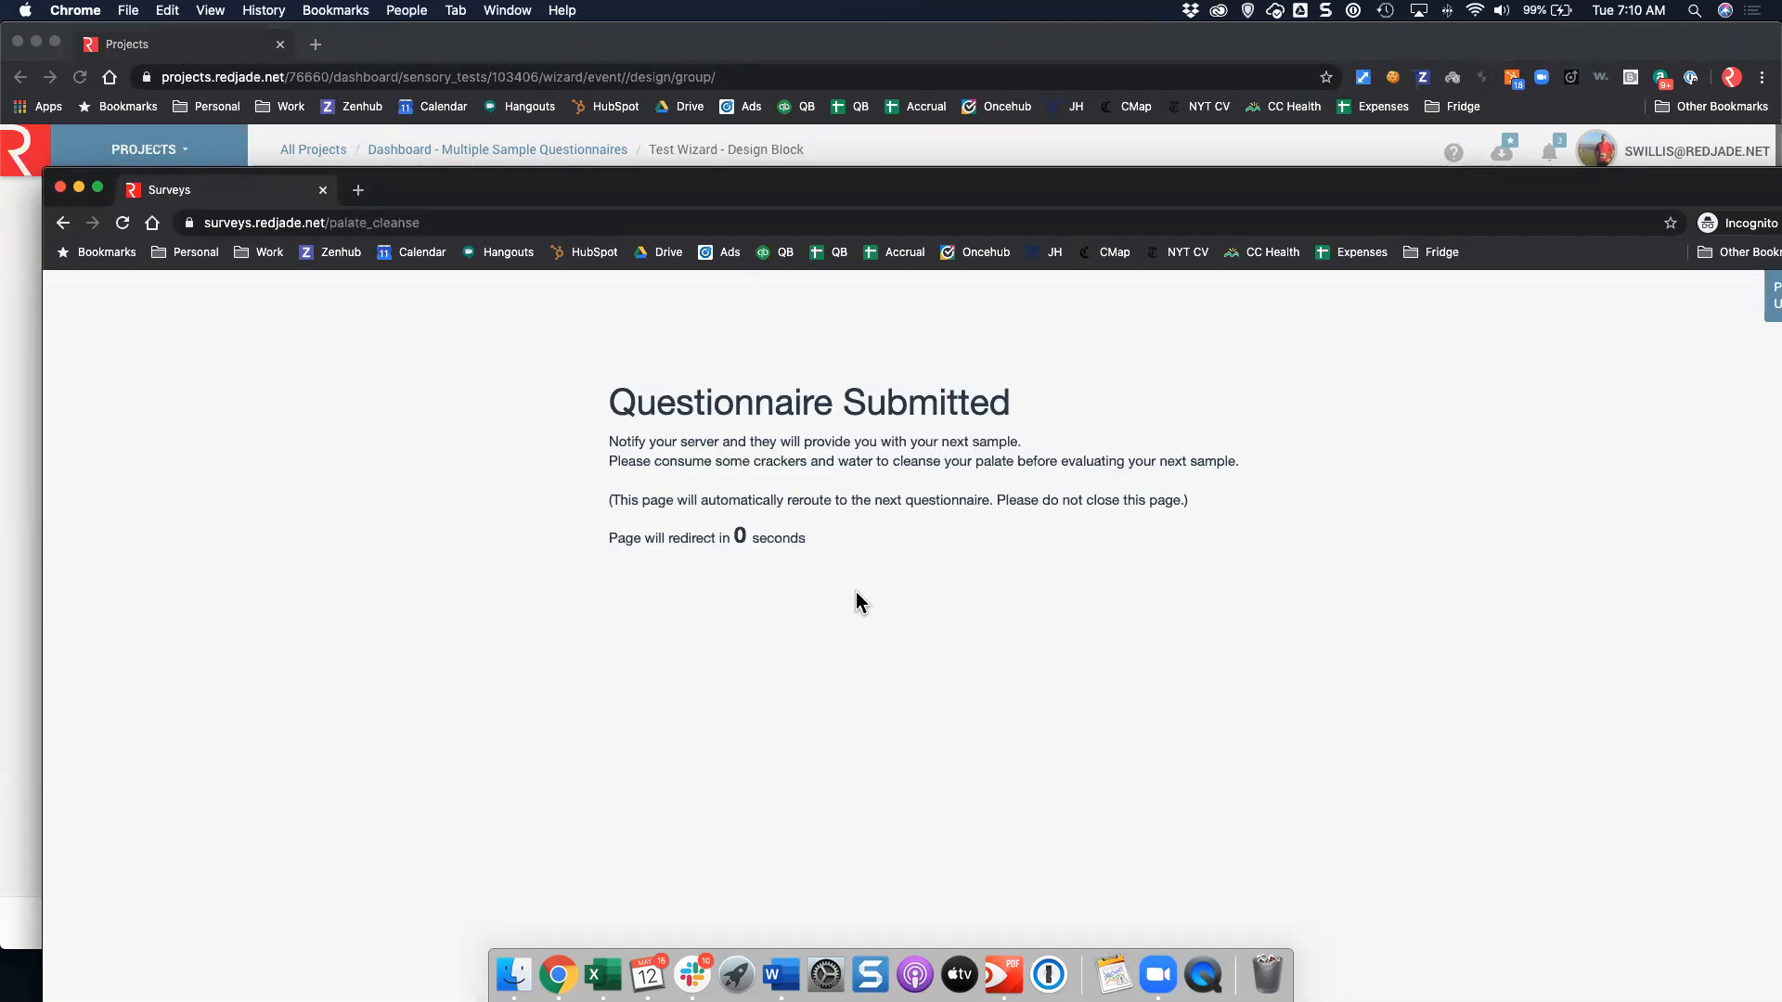
# Confirm sample 832, place its three attribute ratings between those of samples 653 and 214, and submit.
pyautogui.click(909, 580)
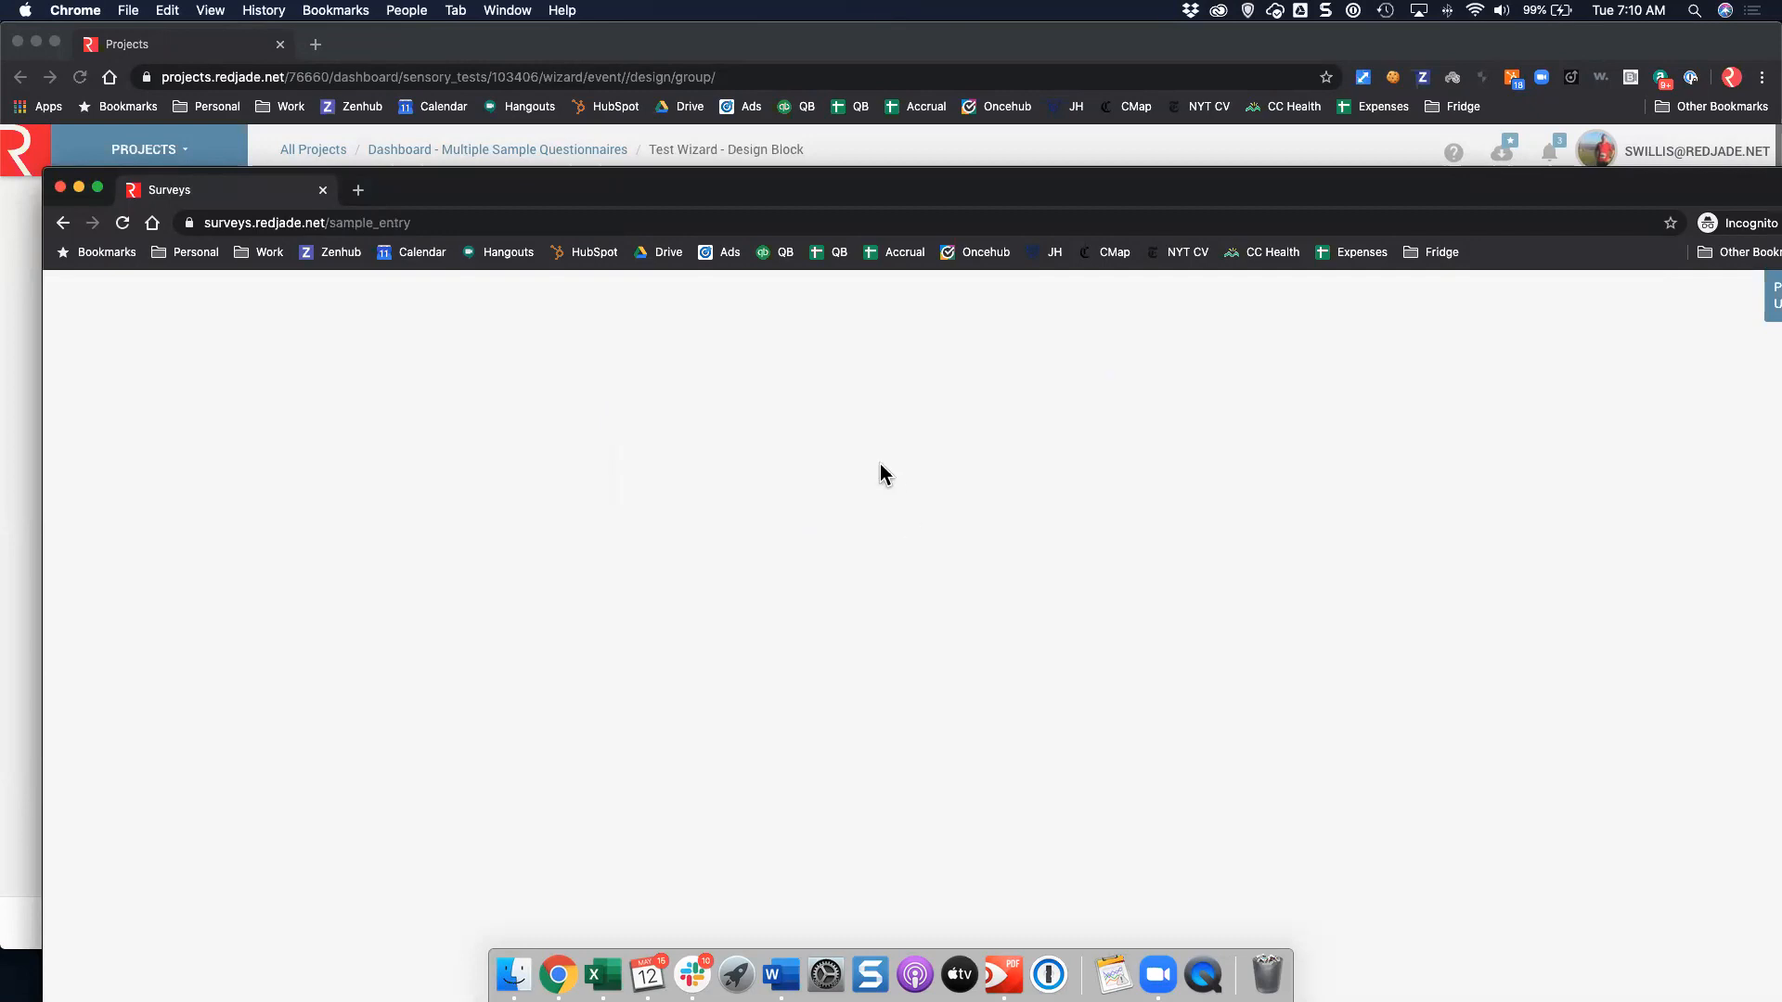
pyautogui.click(946, 396)
pyautogui.click(863, 516)
pyautogui.click(981, 648)
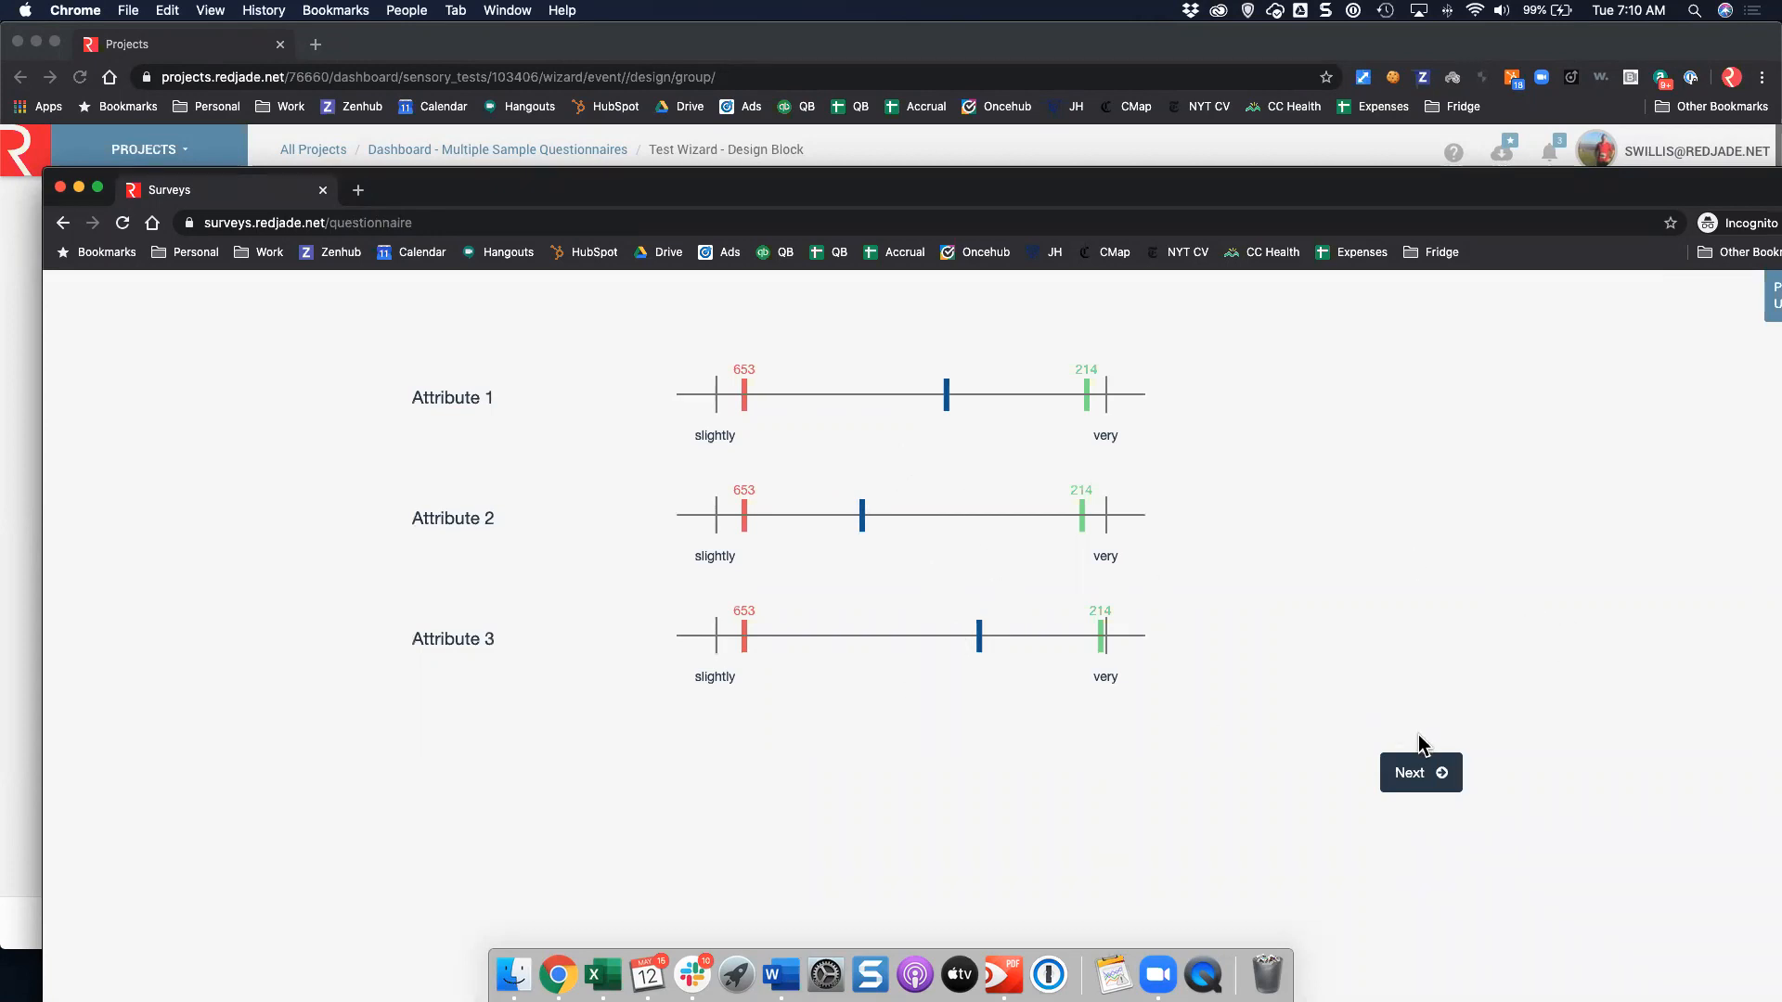
pyautogui.click(1399, 774)
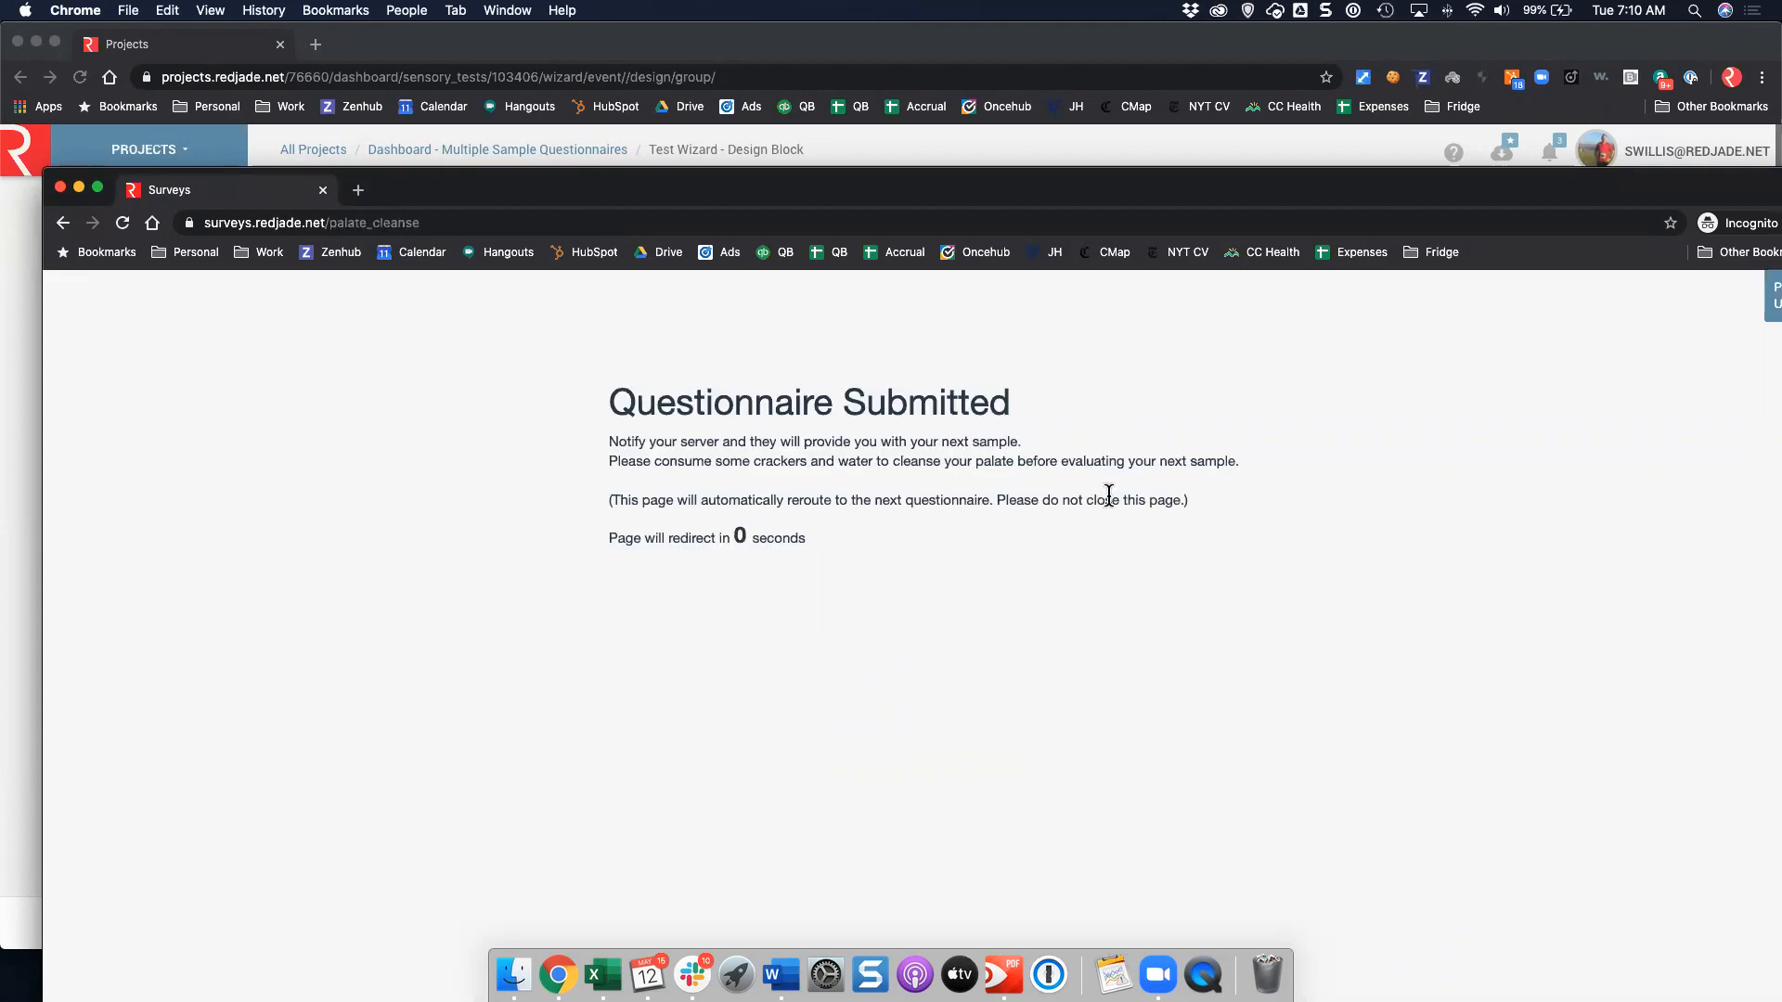
# Switch to the project window to review the design block's remaining servings and open the questionnaires list.
pyautogui.click(867, 151)
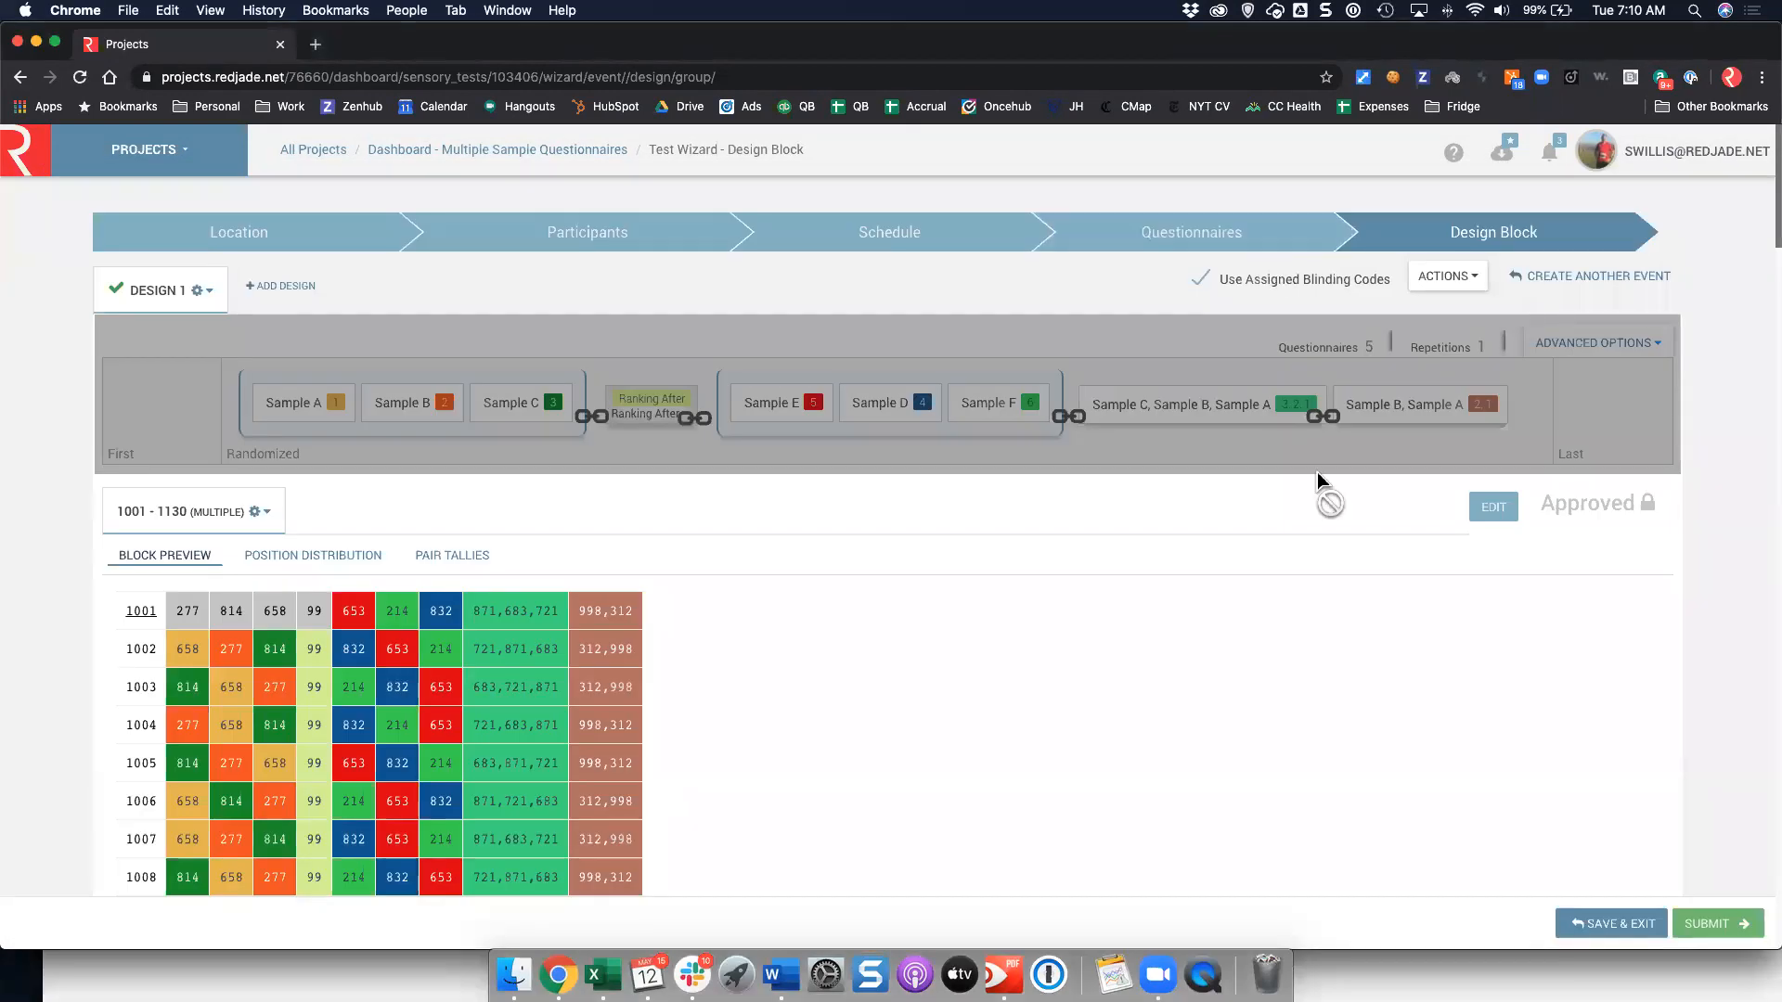
pyautogui.click(1127, 240)
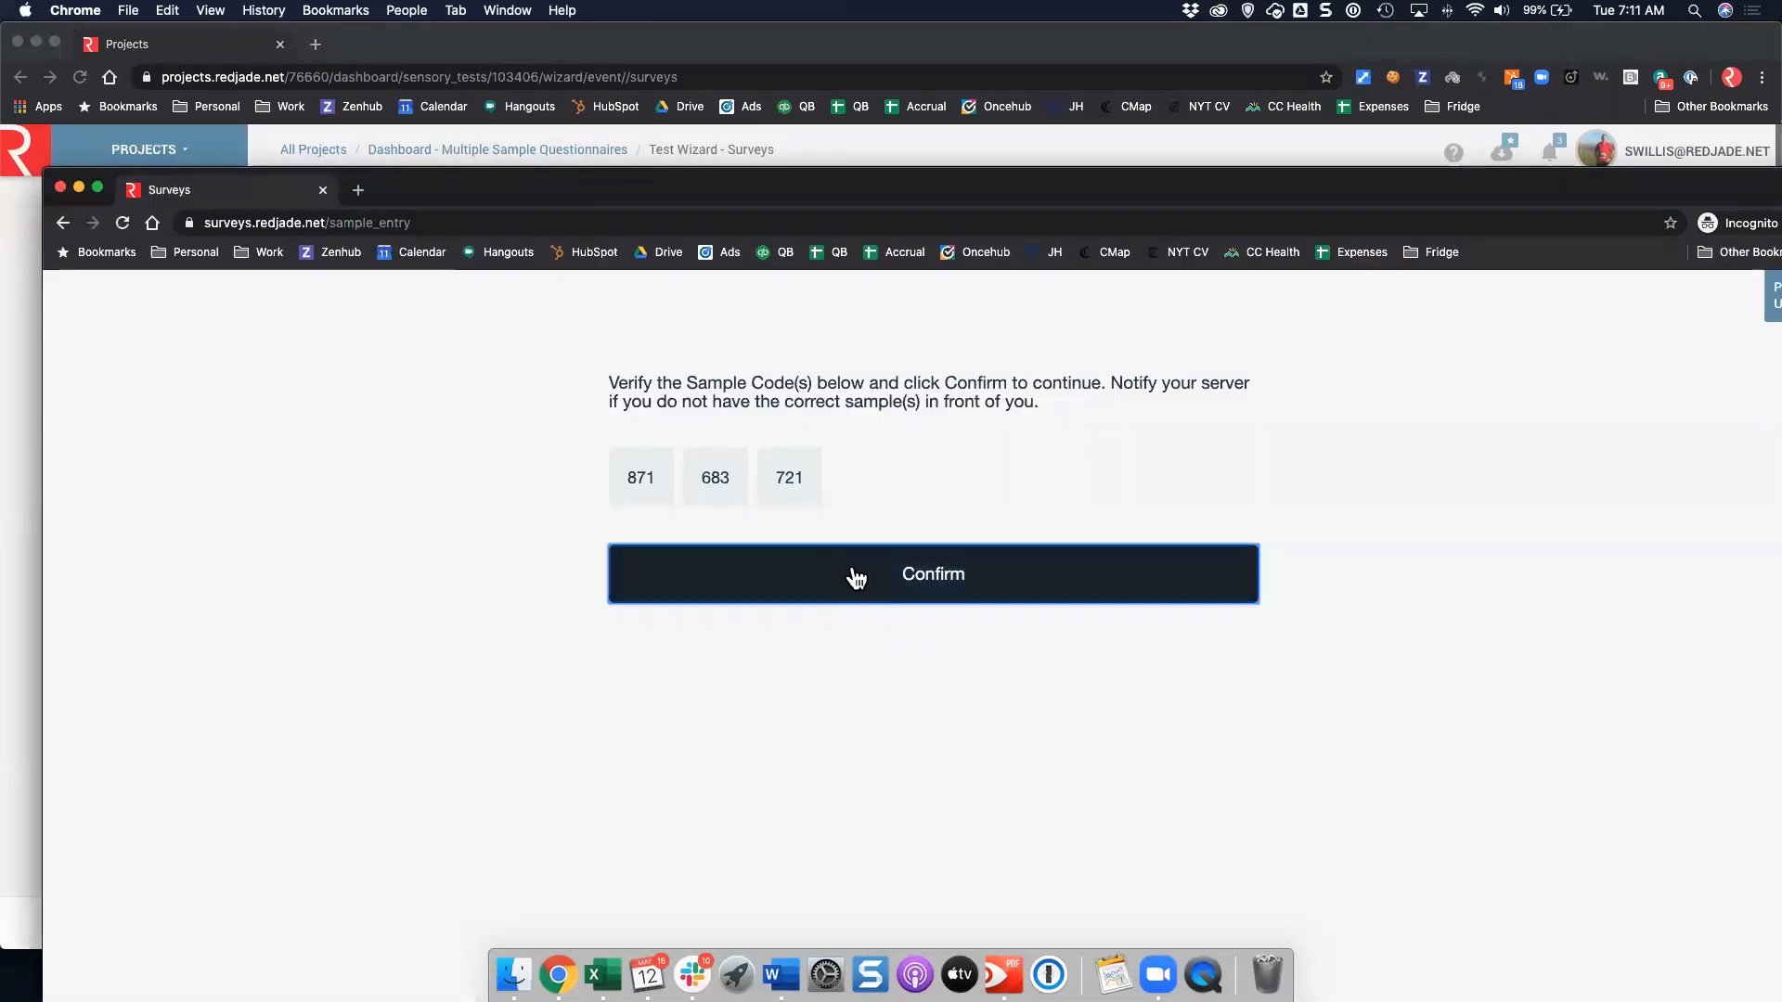
# Return to the survey, confirm samples 871, 683 and 721, and place all three on the Attribute A scale.
pyautogui.click(851, 577)
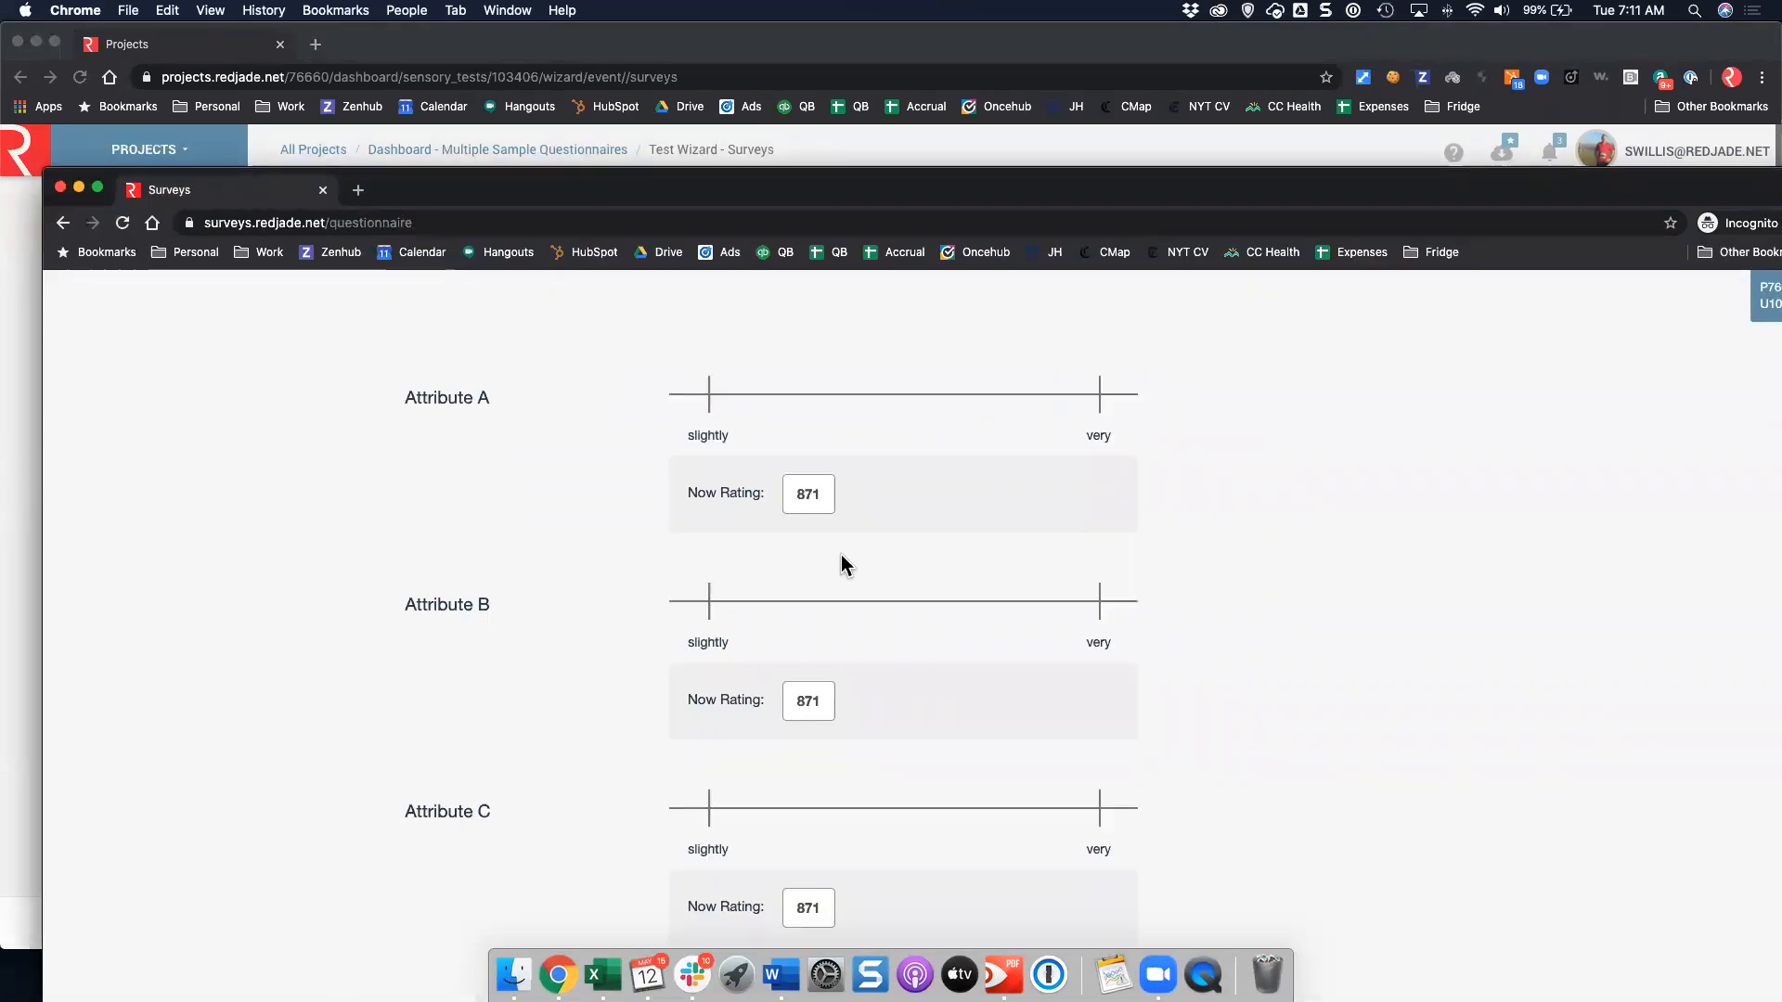
pyautogui.click(798, 395)
pyautogui.click(841, 394)
pyautogui.click(732, 399)
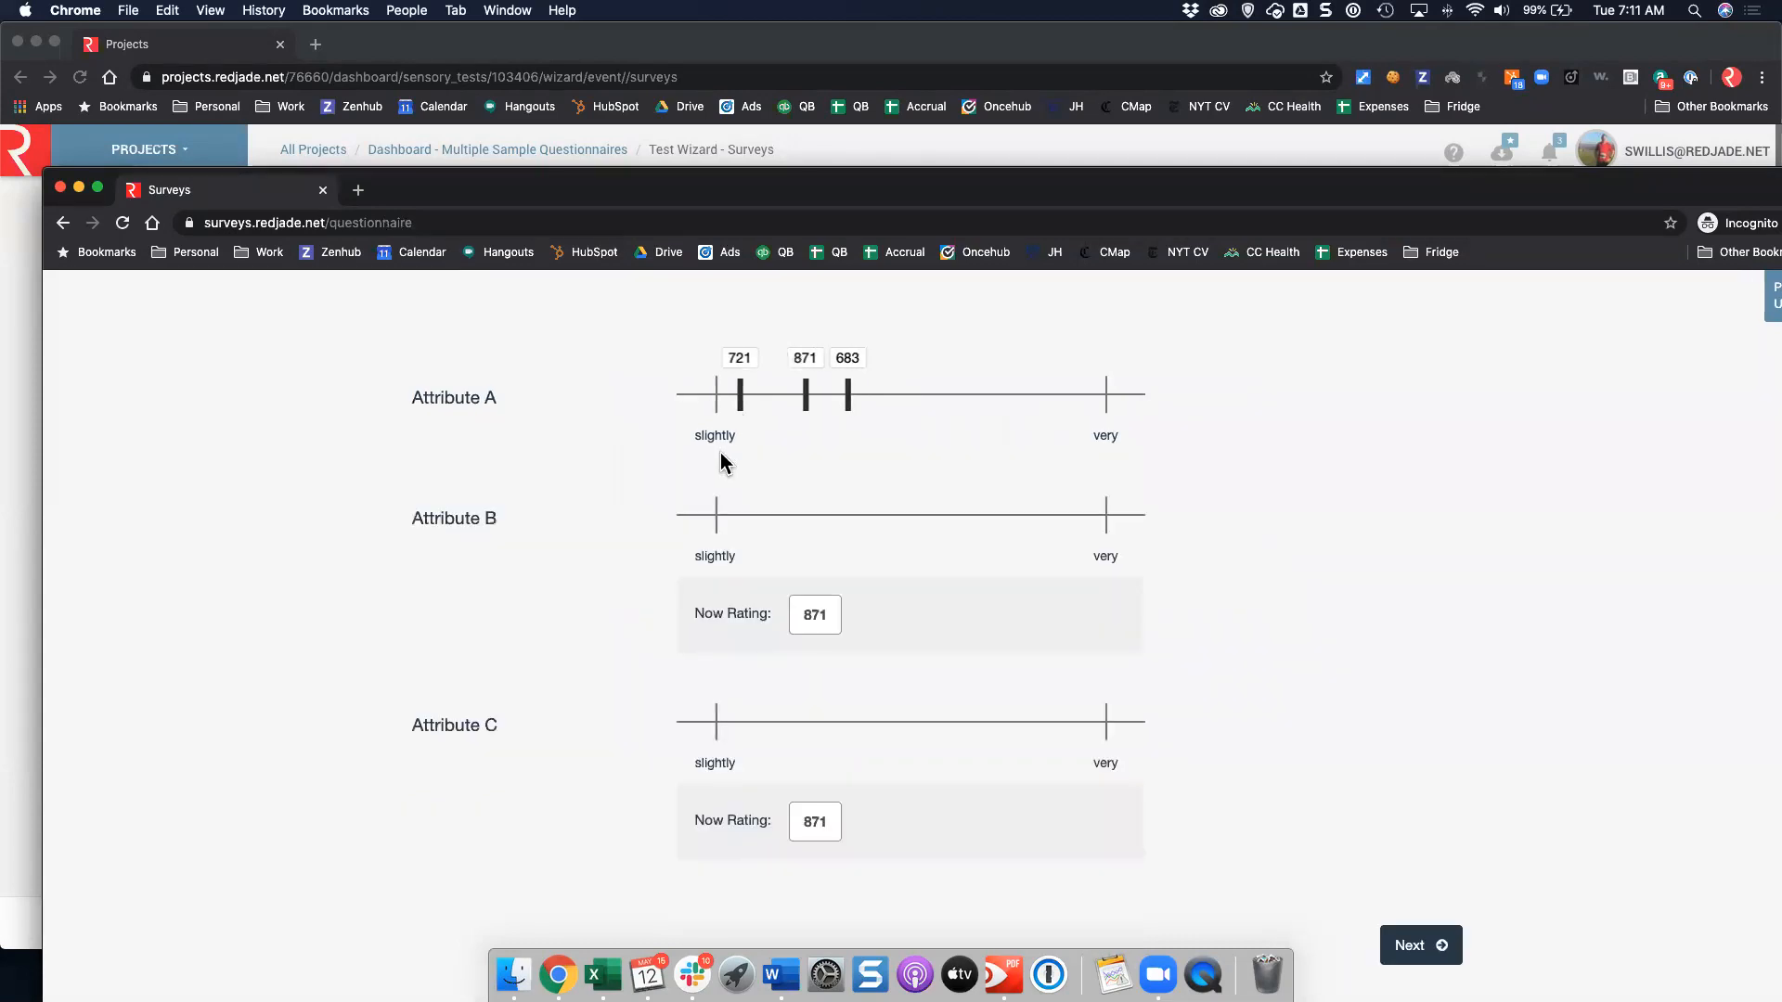
# Reposition the Attribute A ratings with 721 near slightly, 871 around the middle and 683 near very.
pyautogui.moveTo(742, 395); pyautogui.dragTo(1063, 420)
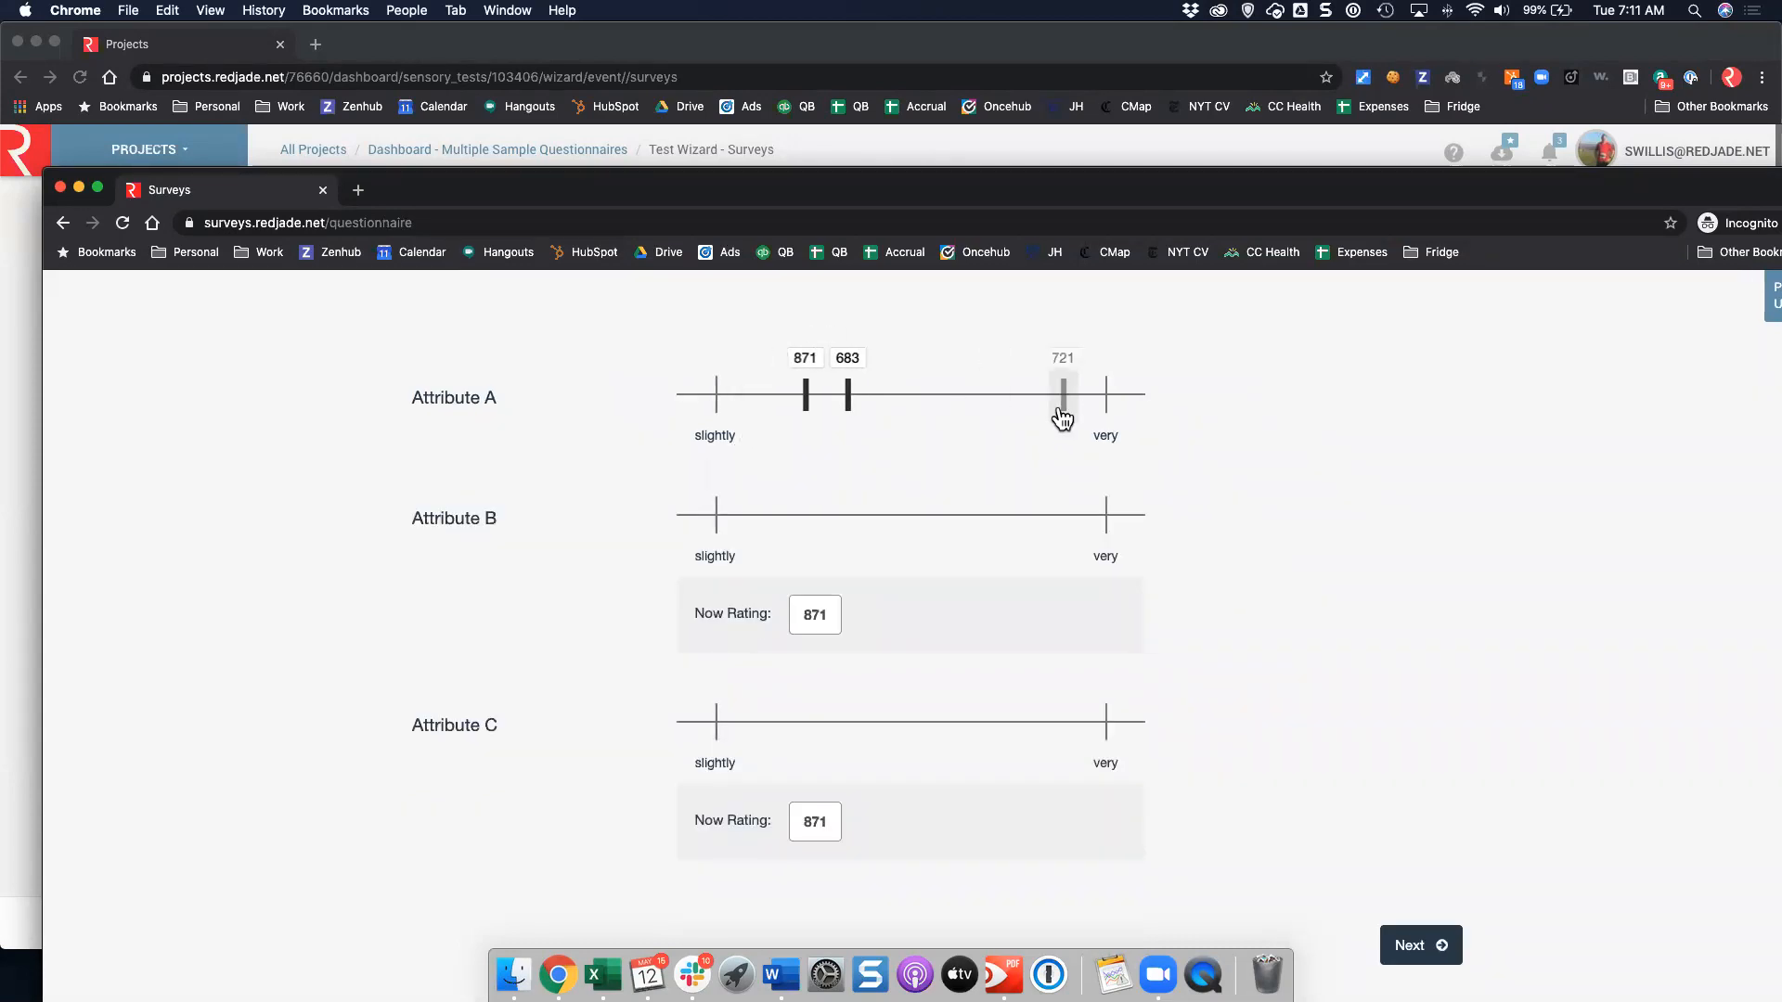
pyautogui.moveTo(857, 381); pyautogui.dragTo(1104, 393)
pyautogui.moveTo(810, 388)
pyautogui.mouseDown()
pyautogui.moveTo(1089, 391)
pyautogui.moveTo(927, 385)
pyautogui.mouseUp()
pyautogui.moveTo(1065, 388); pyautogui.dragTo(778, 375)
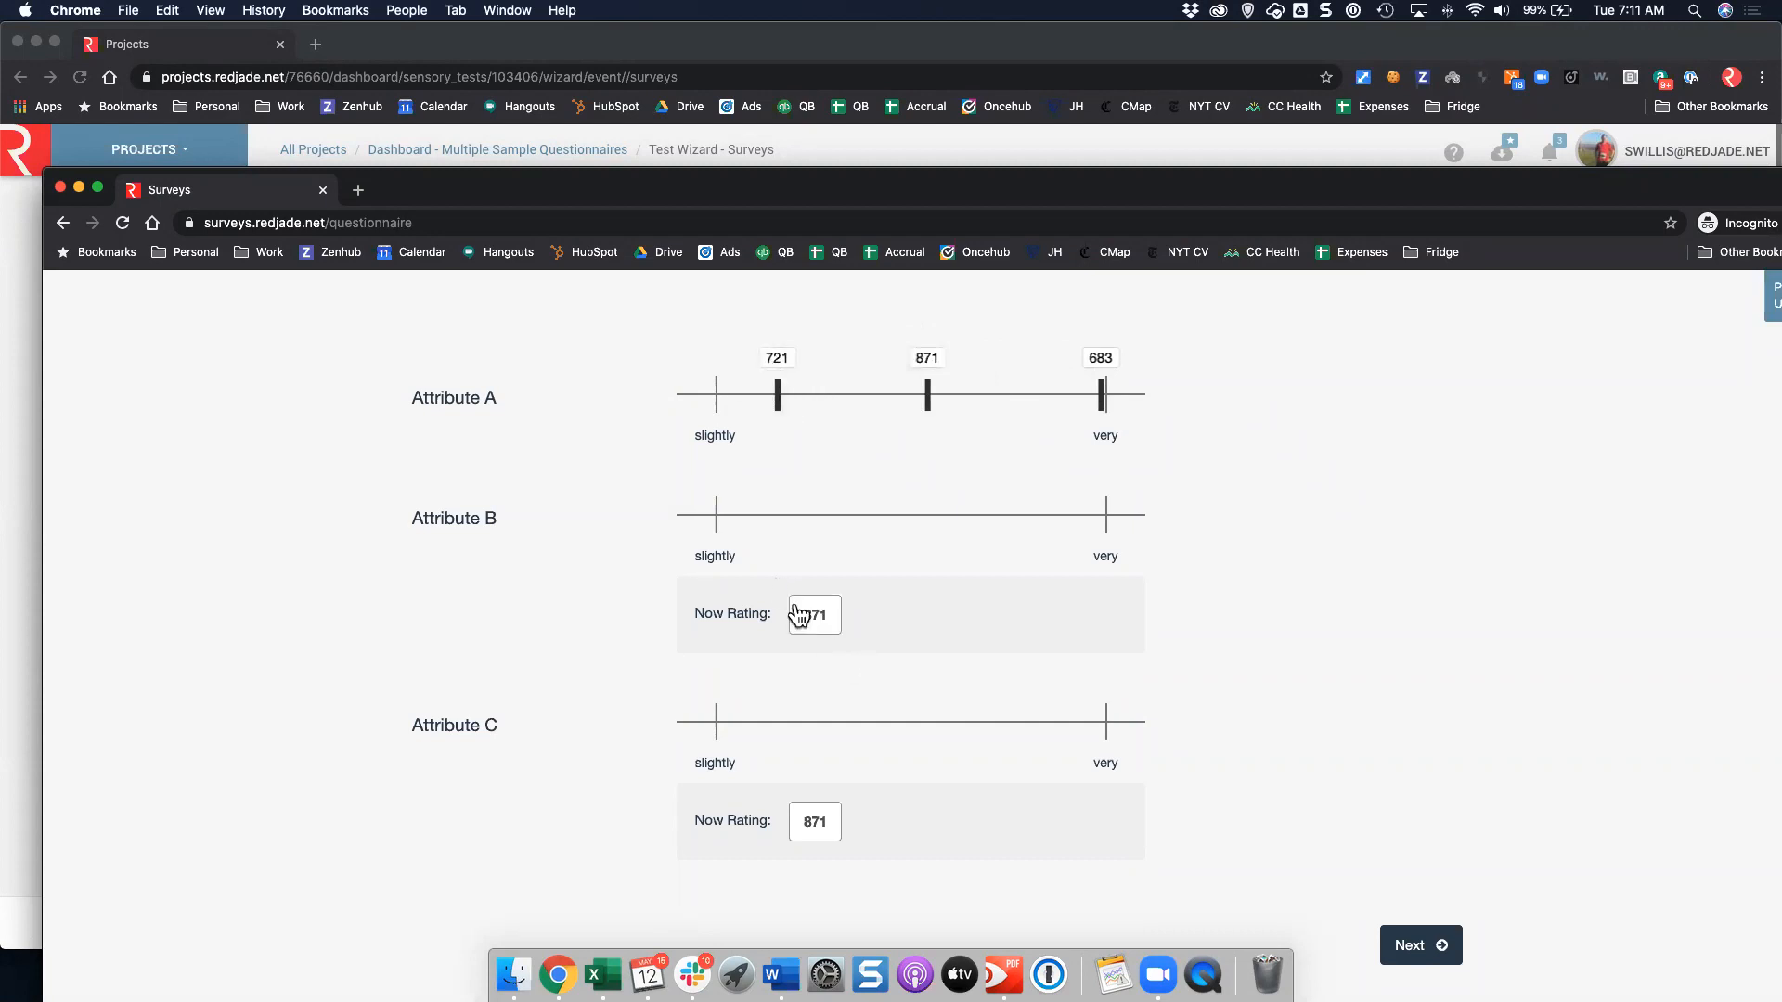
# Rate the samples on Attribute B with 721 closest to slightly, followed by 871 and 683.
pyautogui.moveTo(813, 615); pyautogui.dragTo(801, 516)
pyautogui.moveTo(814, 615)
pyautogui.mouseDown()
pyautogui.moveTo(875, 621)
pyautogui.moveTo(970, 521)
pyautogui.moveTo(759, 490)
pyautogui.mouseUp()
pyautogui.click(969, 506)
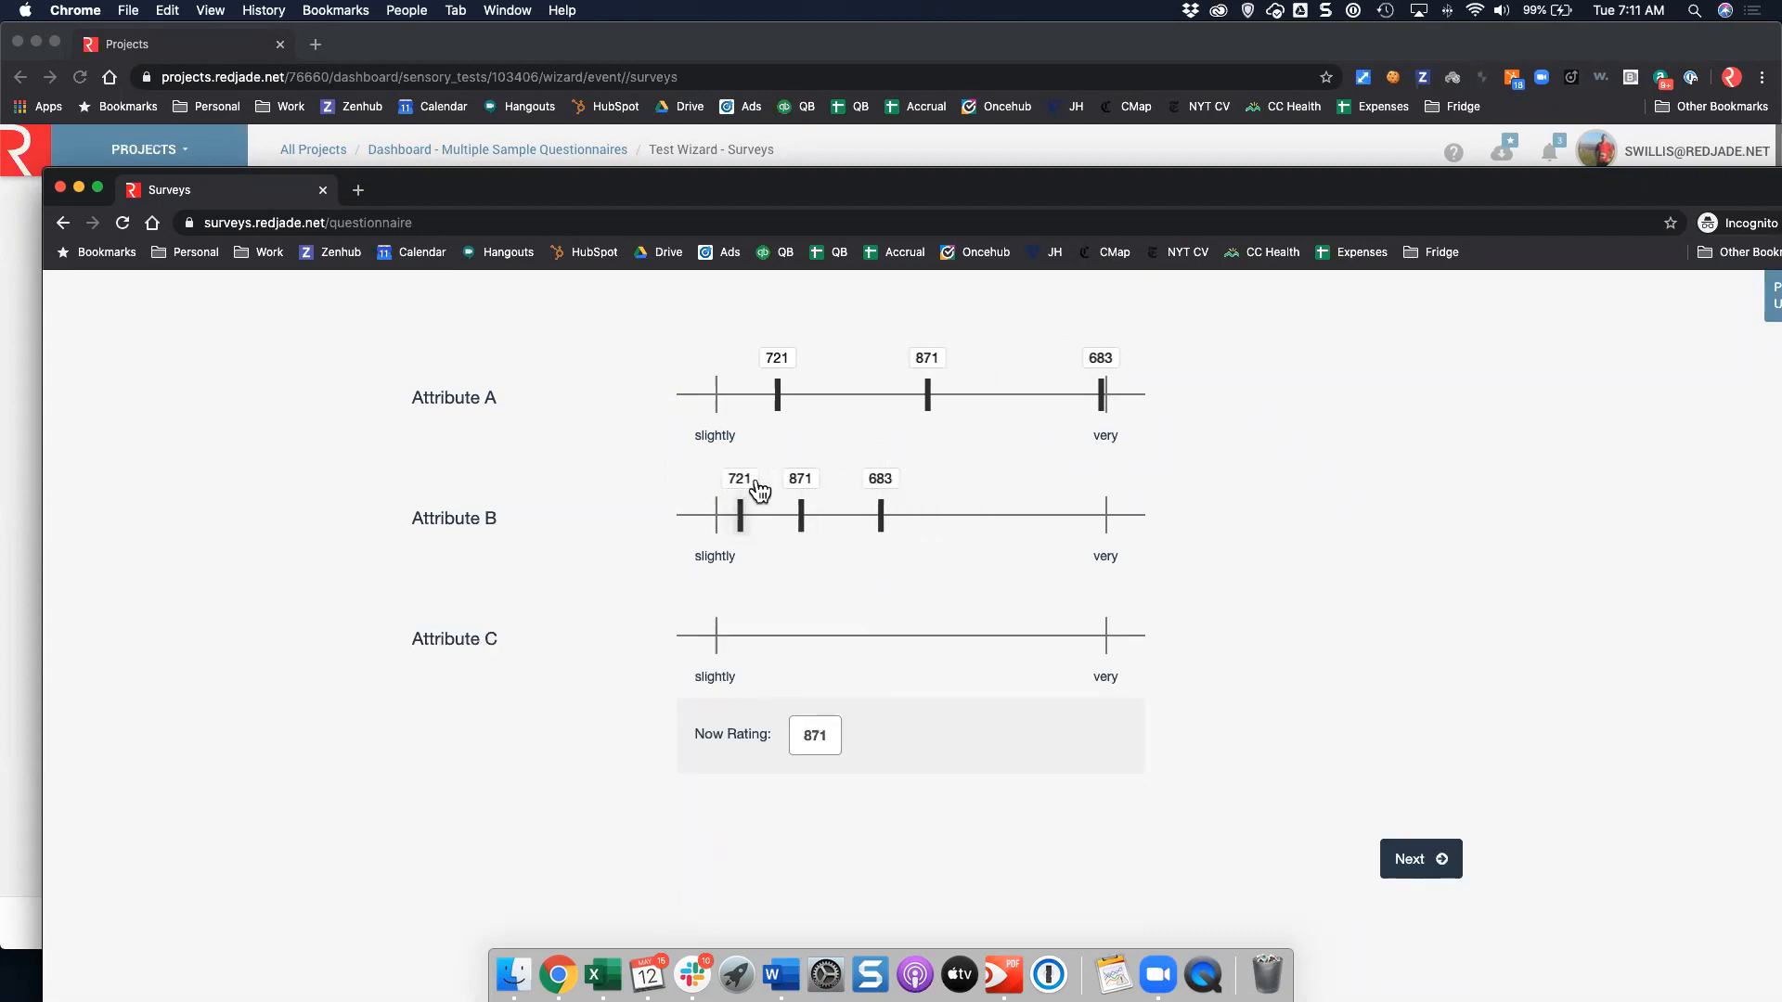
# Rate the samples on Attribute C with 721 near slightly, 871 in between and 683 near very, and submit.
pyautogui.click(841, 640)
pyautogui.click(954, 639)
pyautogui.moveTo(1037, 646); pyautogui.dragTo(1049, 640)
pyautogui.click(734, 640)
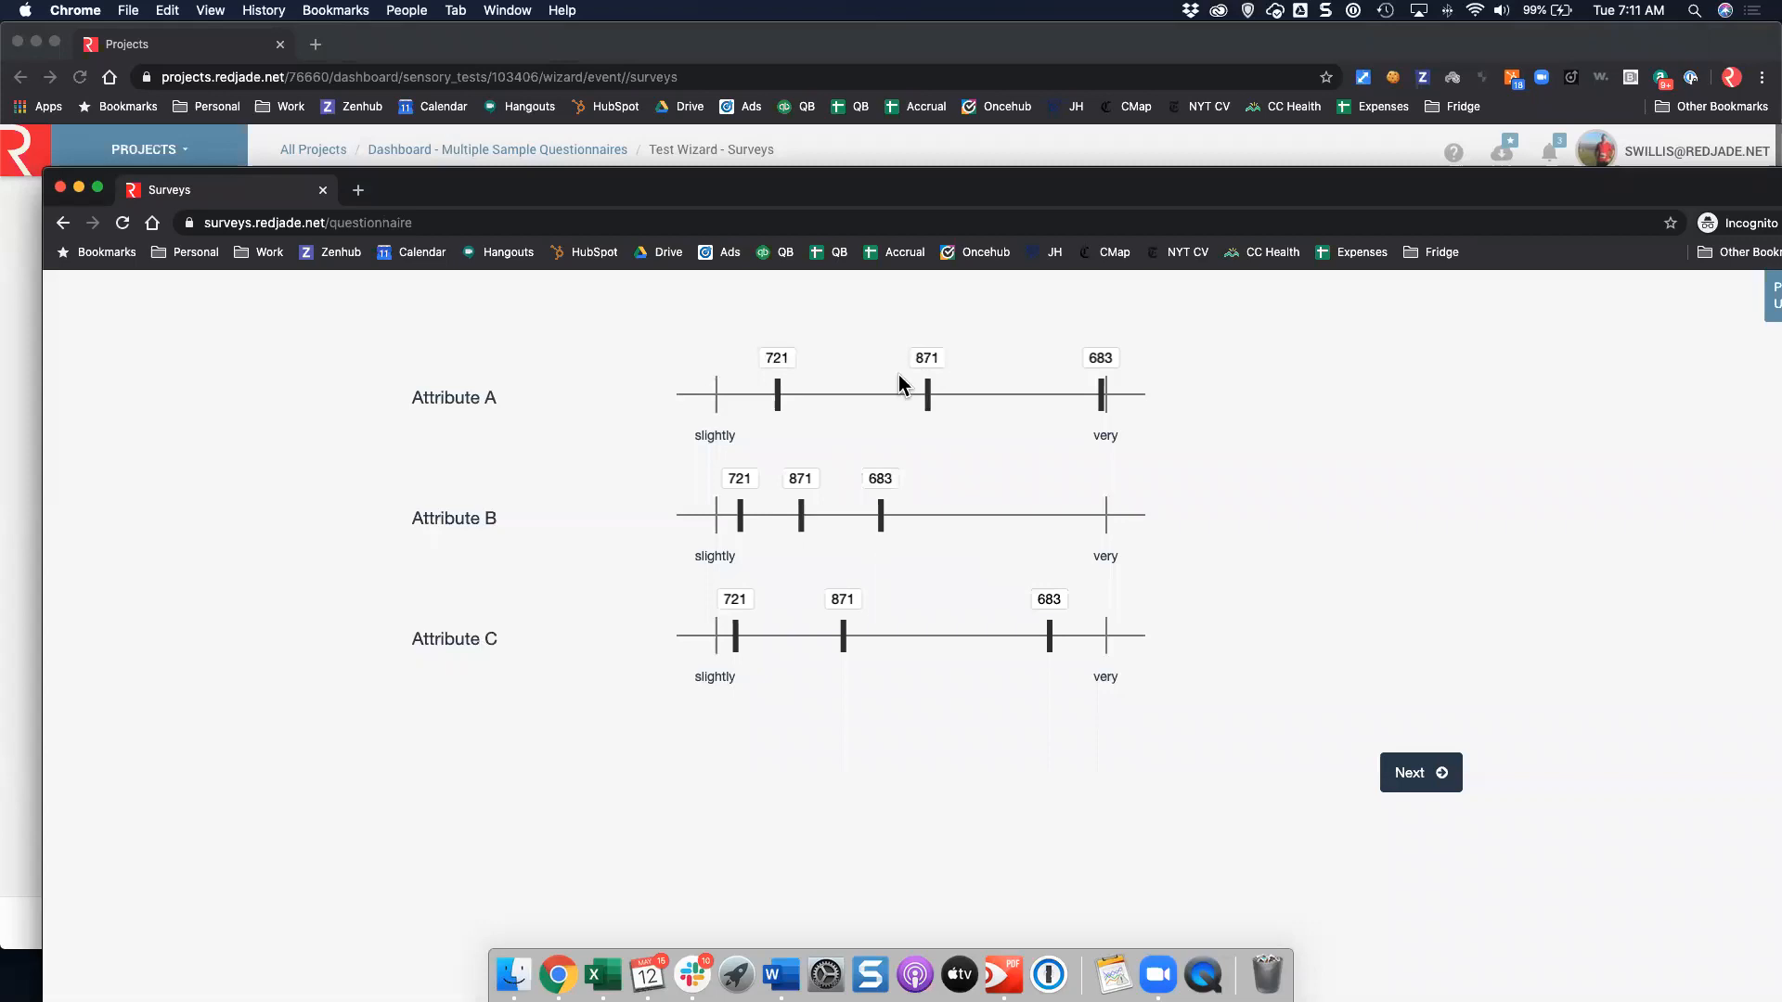
pyautogui.click(1401, 789)
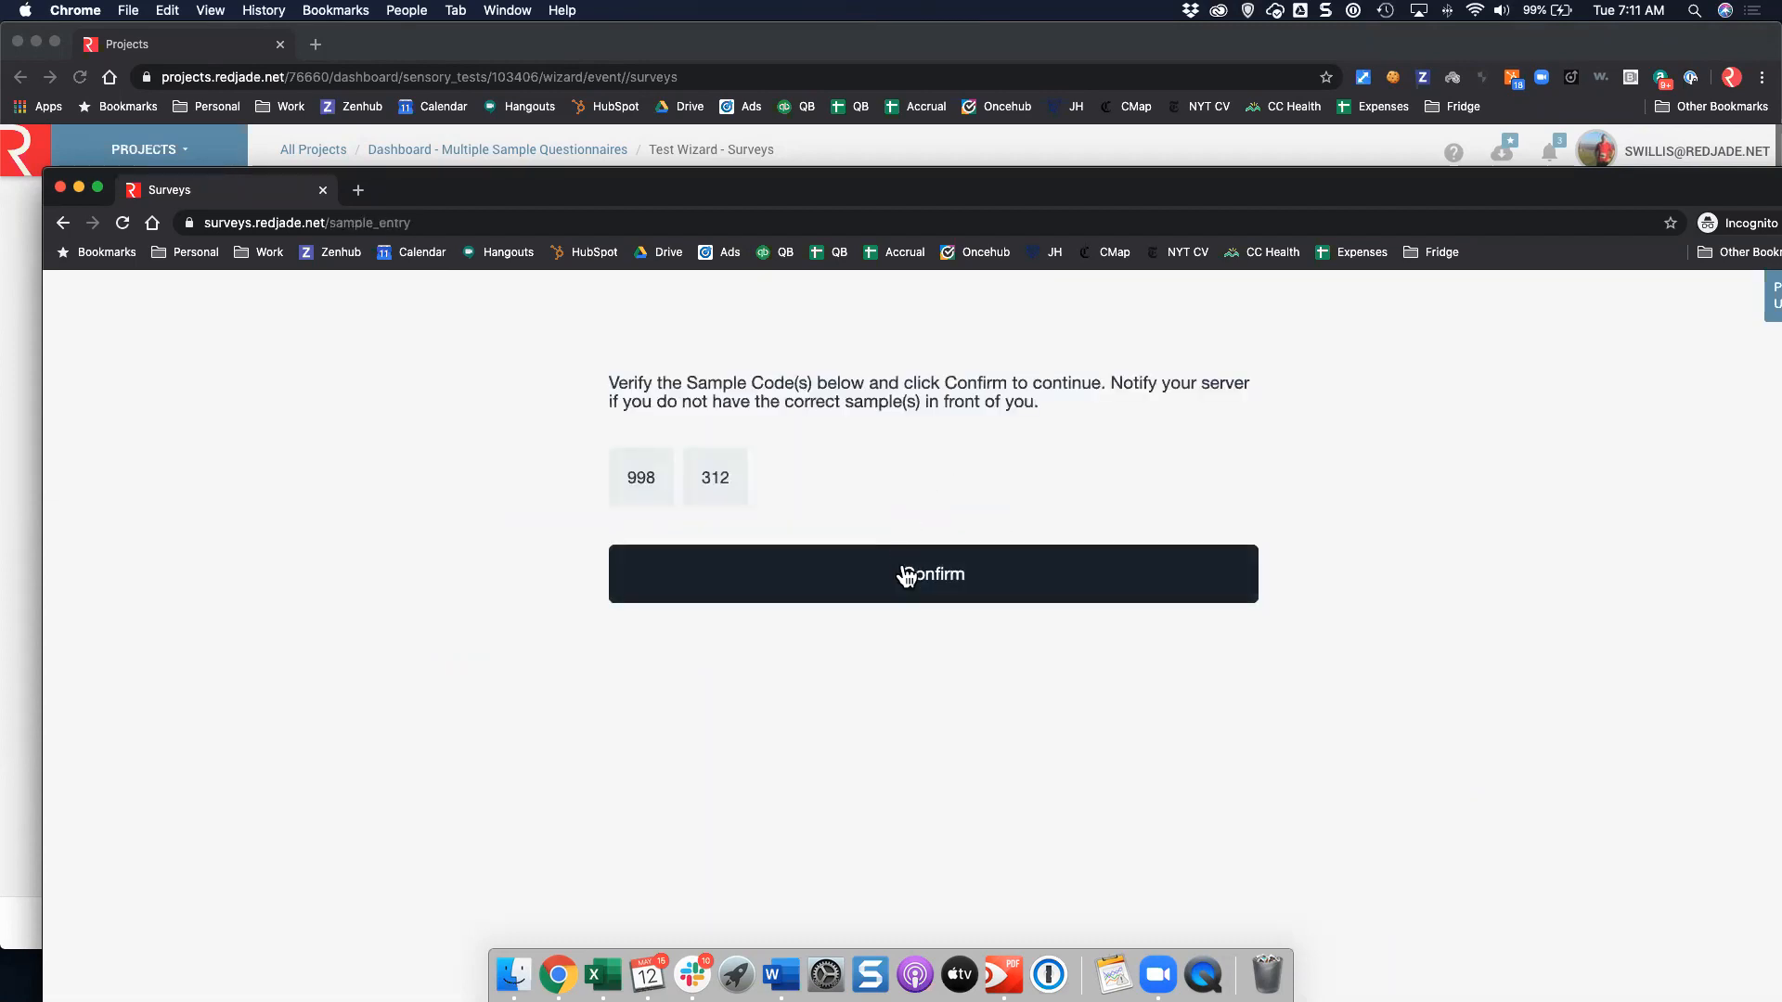
# Review the test's questionnaire list, then return to the survey and confirm samples 998 and 312.
pyautogui.click(900, 162)
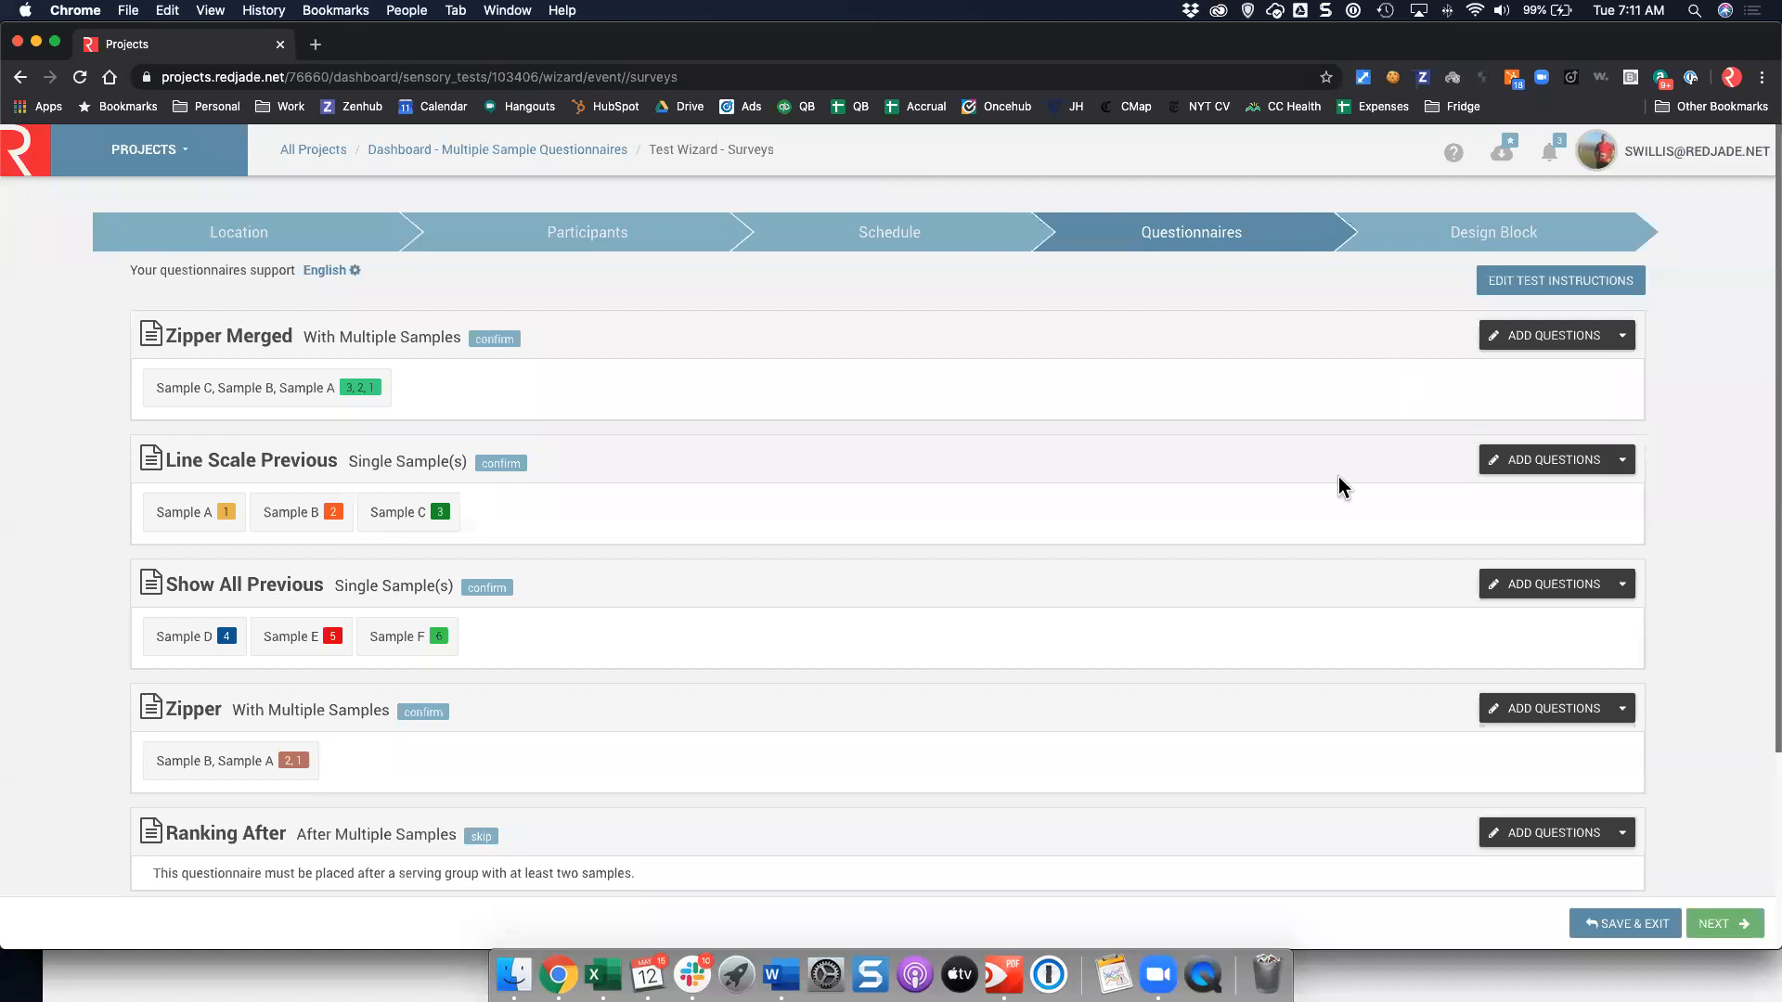
pyautogui.scroll(-2, 530, 659)
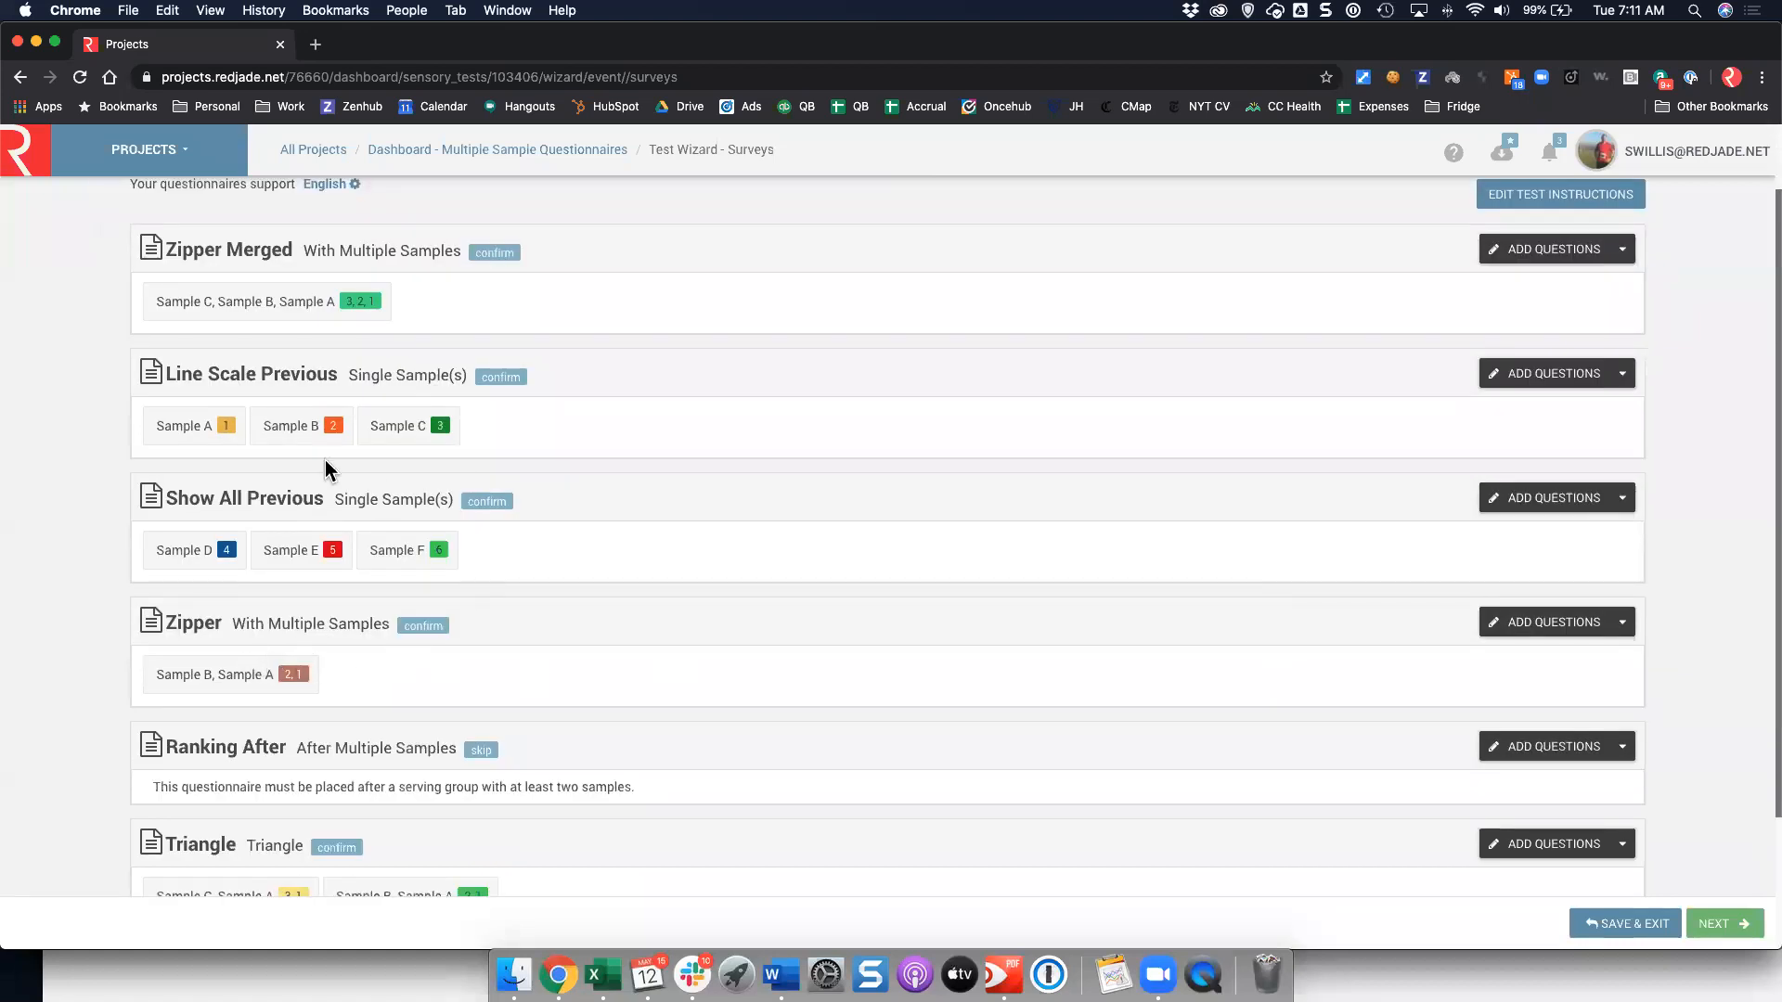
pyautogui.click(298, 966)
pyautogui.click(926, 587)
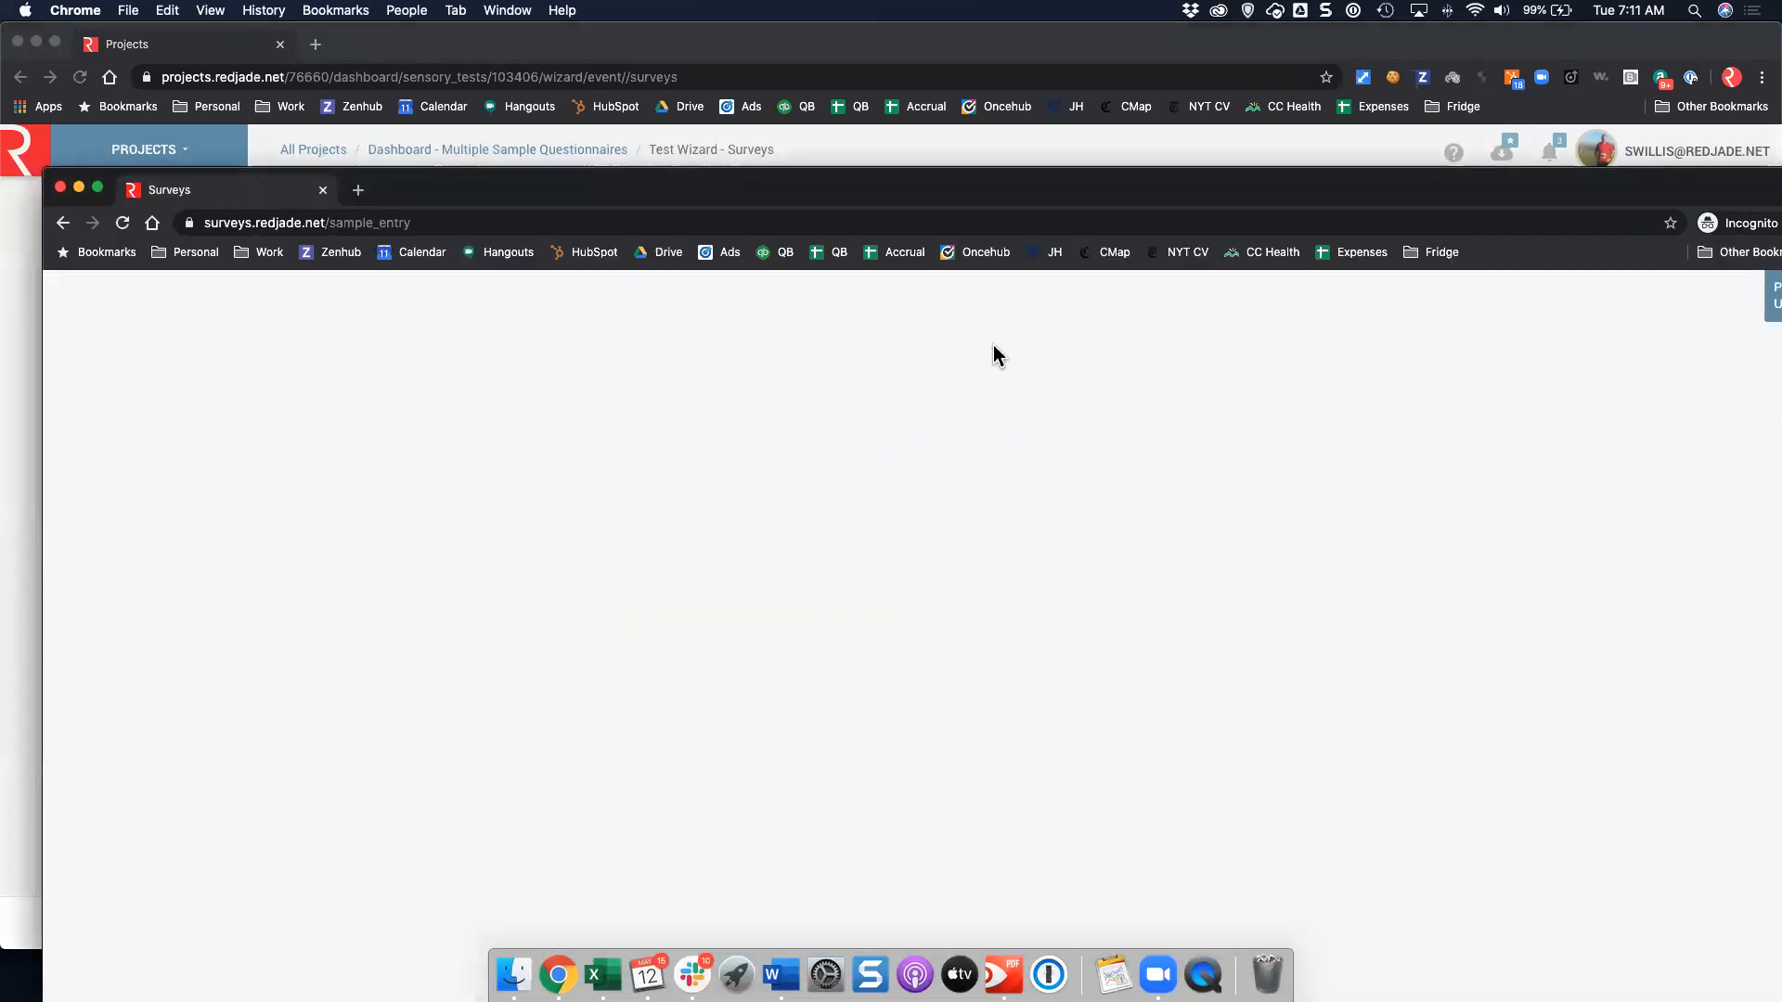
pyautogui.moveTo(889, 192); pyautogui.dragTo(909, 93)
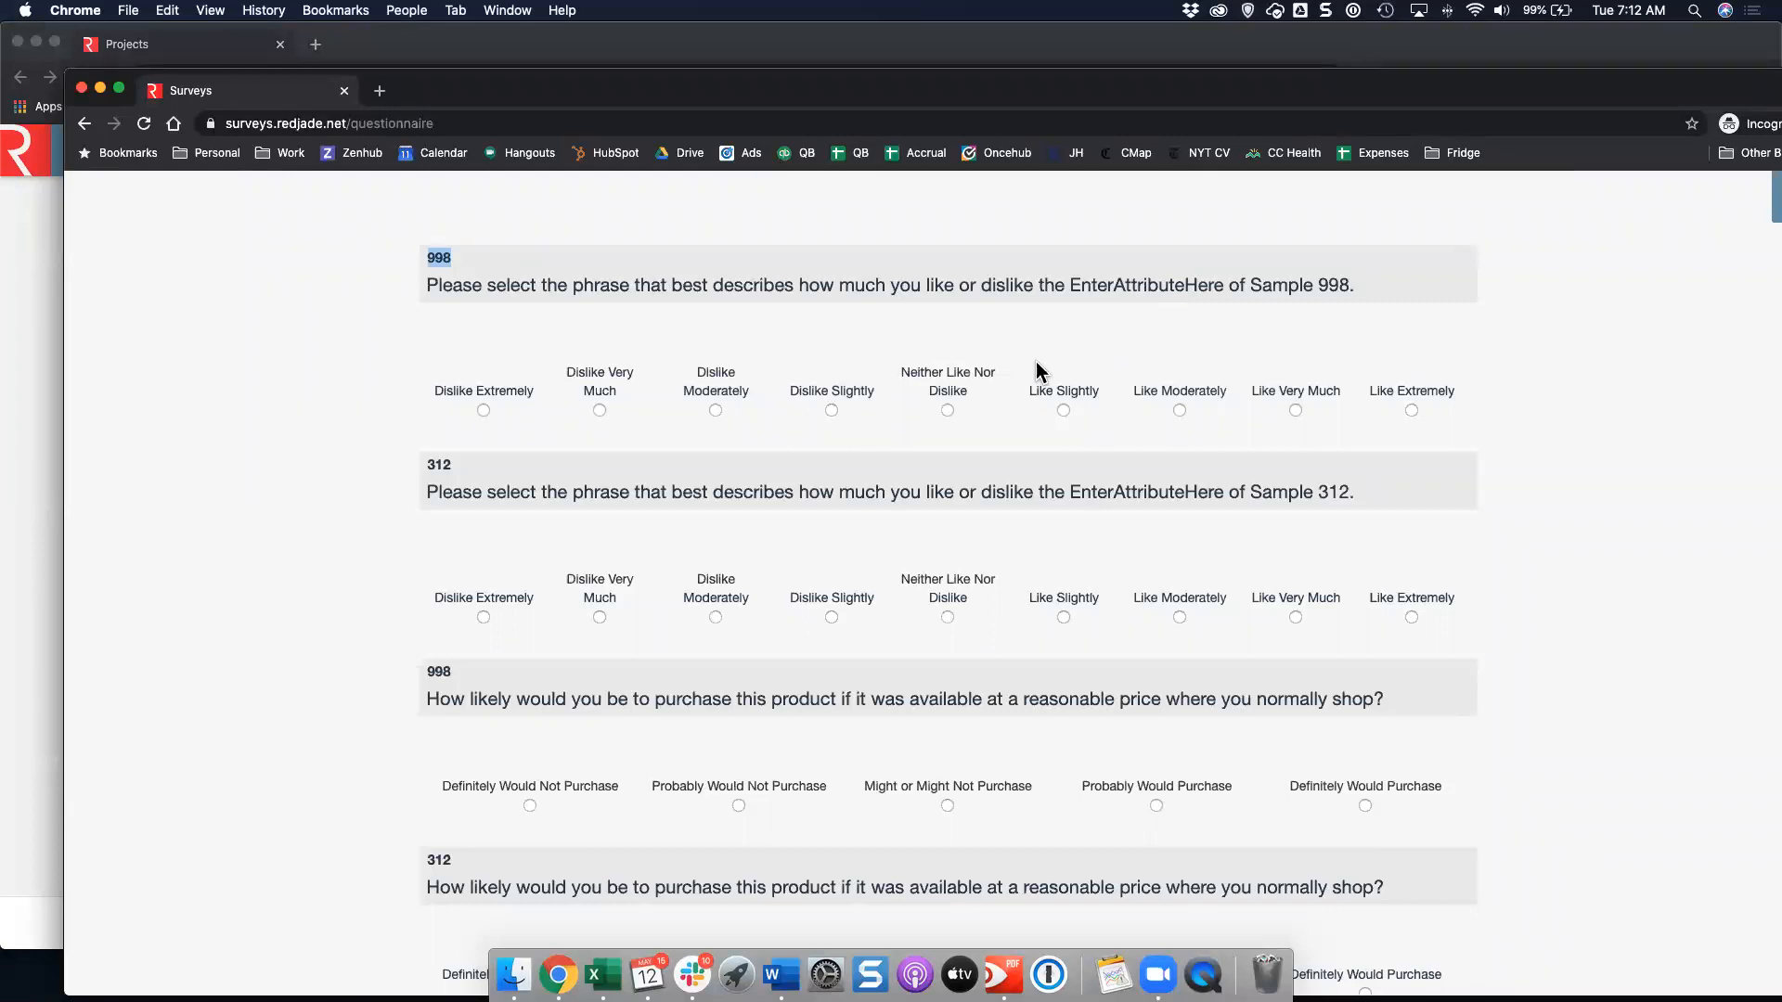
# Rate 998 Neither Like Nor Dislike and 312 Like Moderately, answer Definitely Would Not Purchase and Probably Would Not Purchase respectively, and continue.
pyautogui.click(947, 410)
pyautogui.click(1180, 617)
pyautogui.scroll(-4, 835, 594)
pyautogui.click(609, 610)
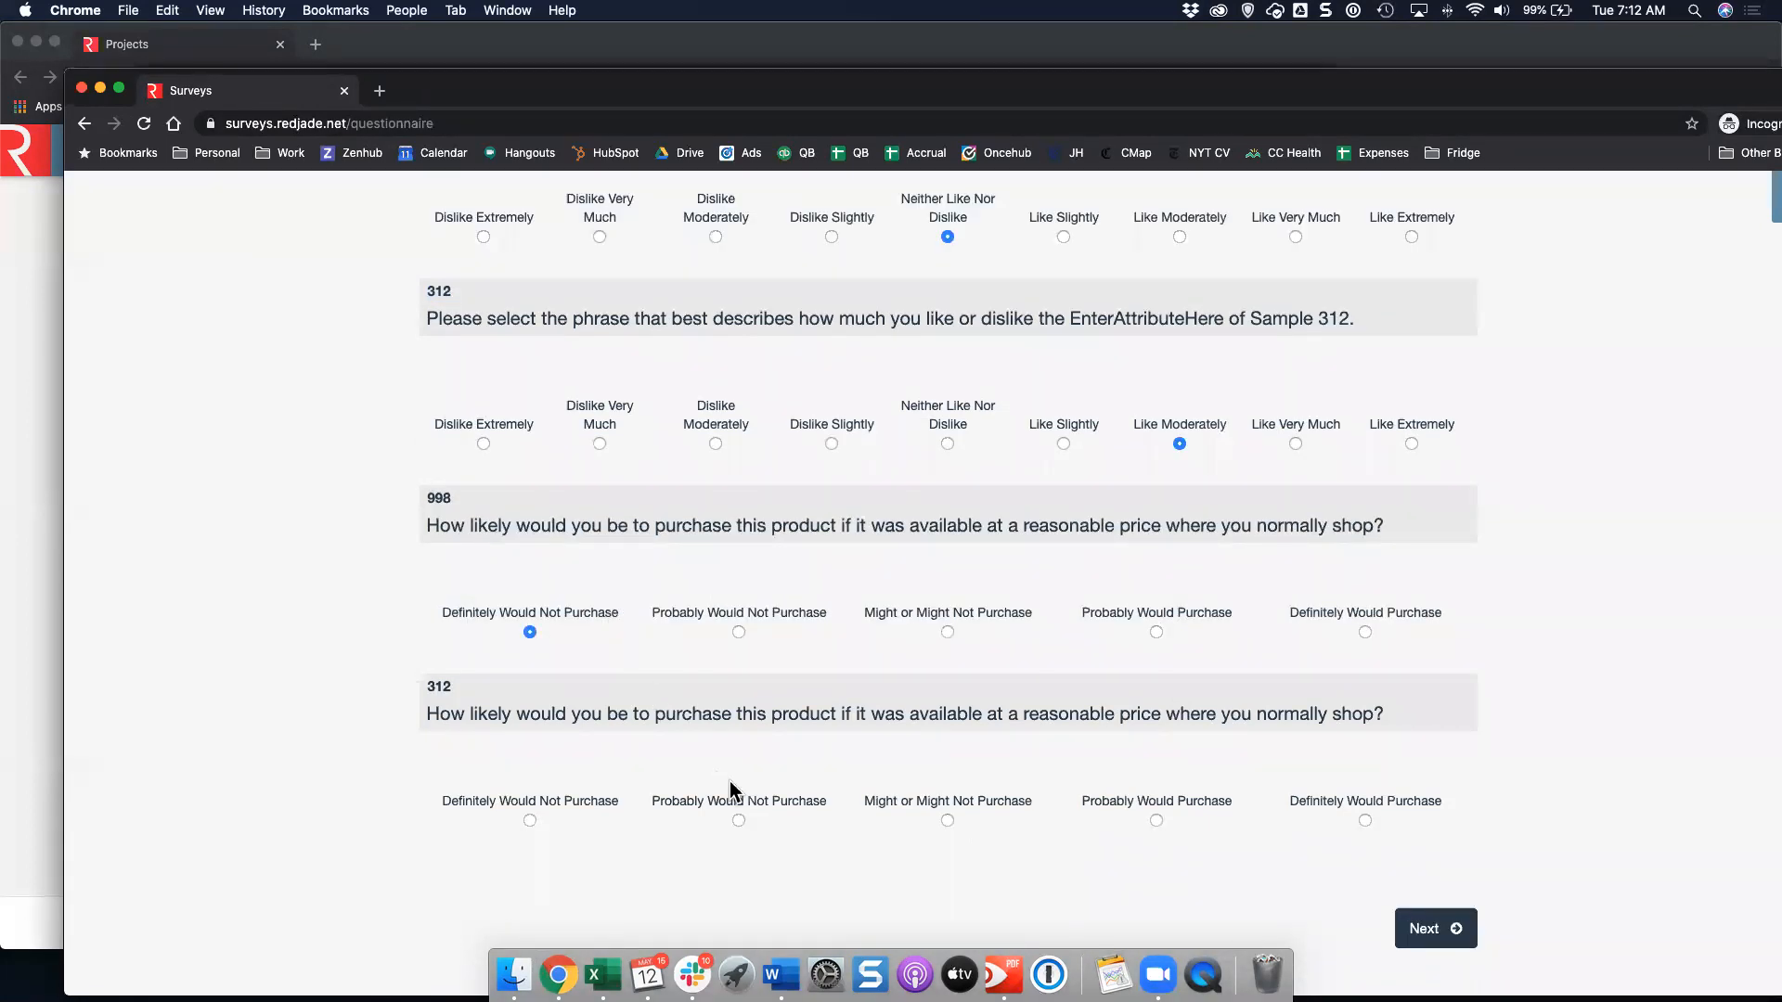
pyautogui.moveTo(745, 778); pyautogui.dragTo(795, 789)
pyautogui.click(747, 803)
pyautogui.click(1441, 933)
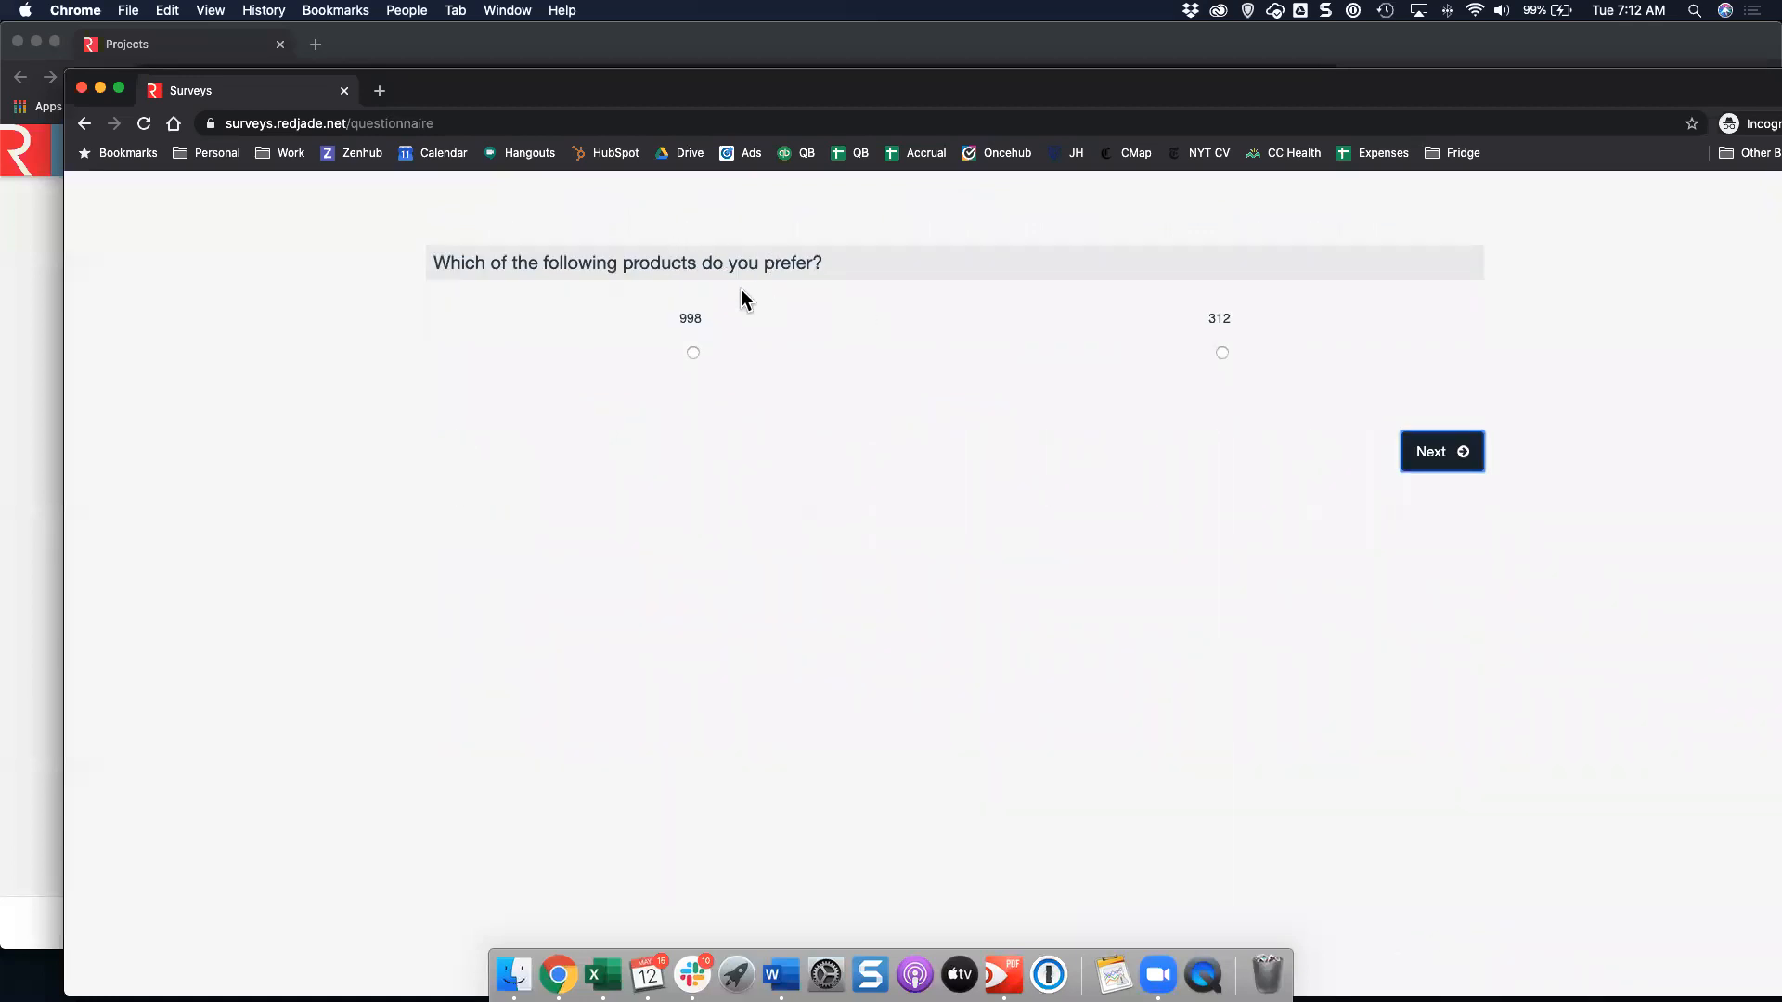
# Switch to the test setup and examine the Zipper questionnaire's product preference page and questionnaire settings.
pyautogui.click(51, 348)
pyautogui.scroll(-1, 1307, 506)
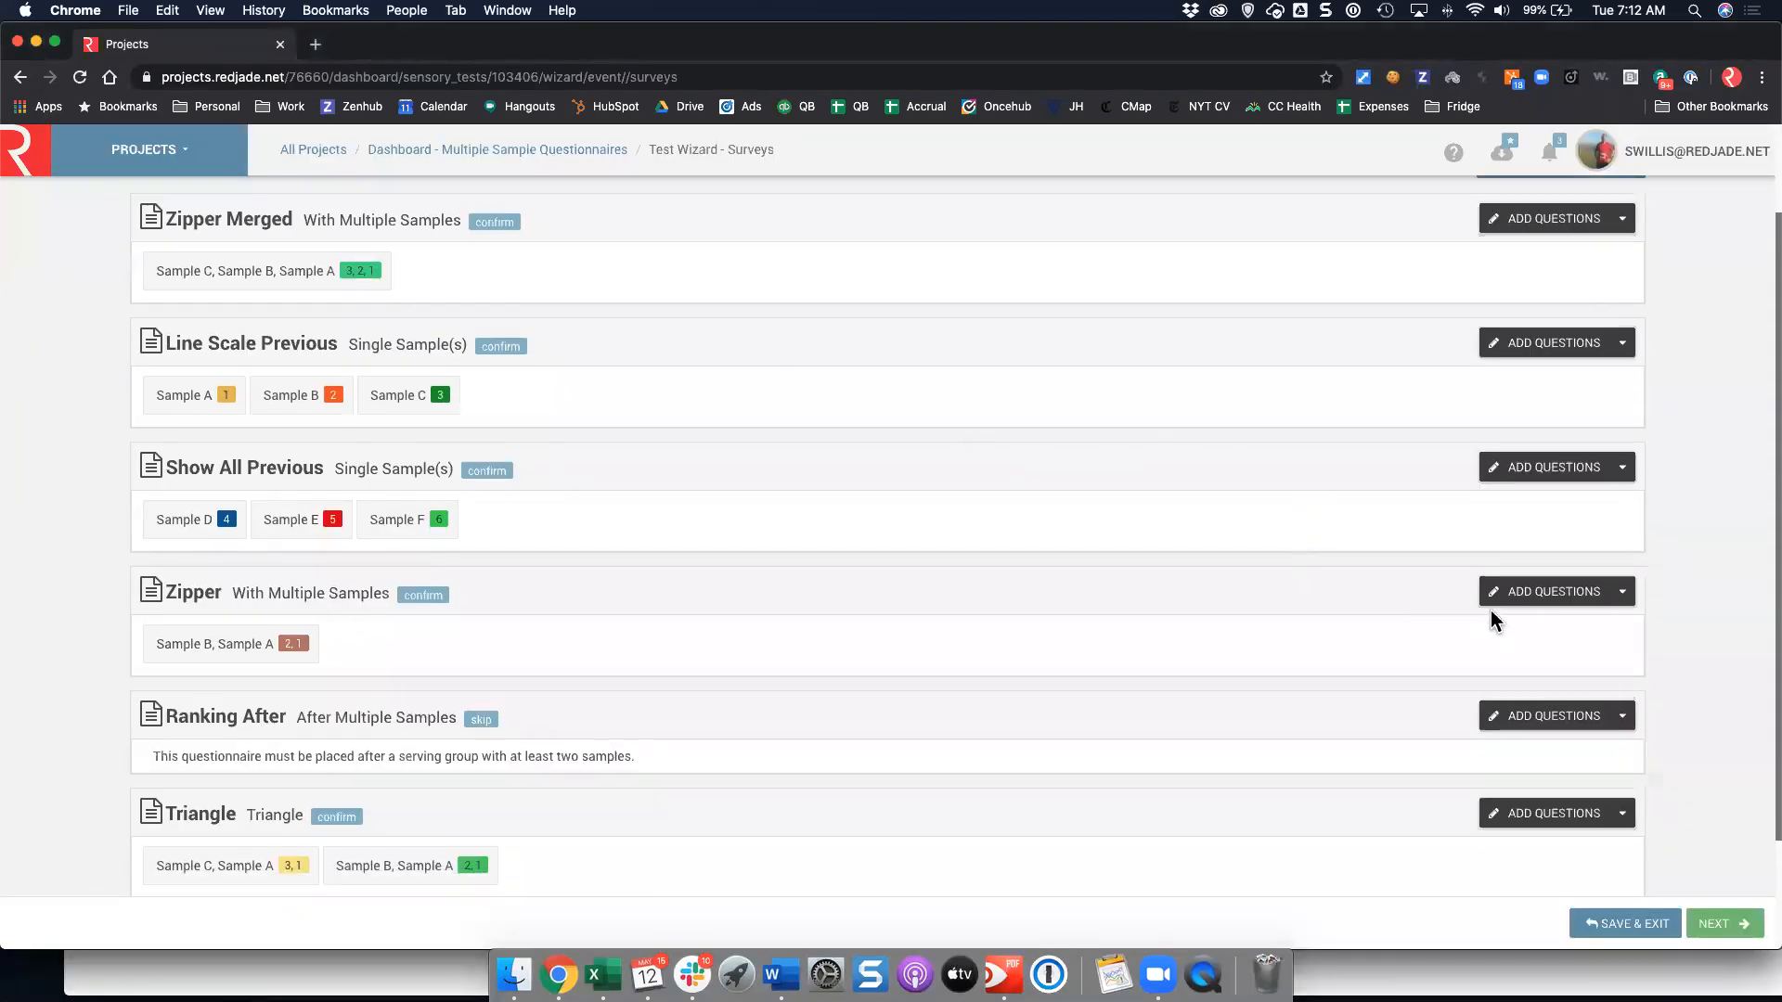
pyautogui.click(1540, 594)
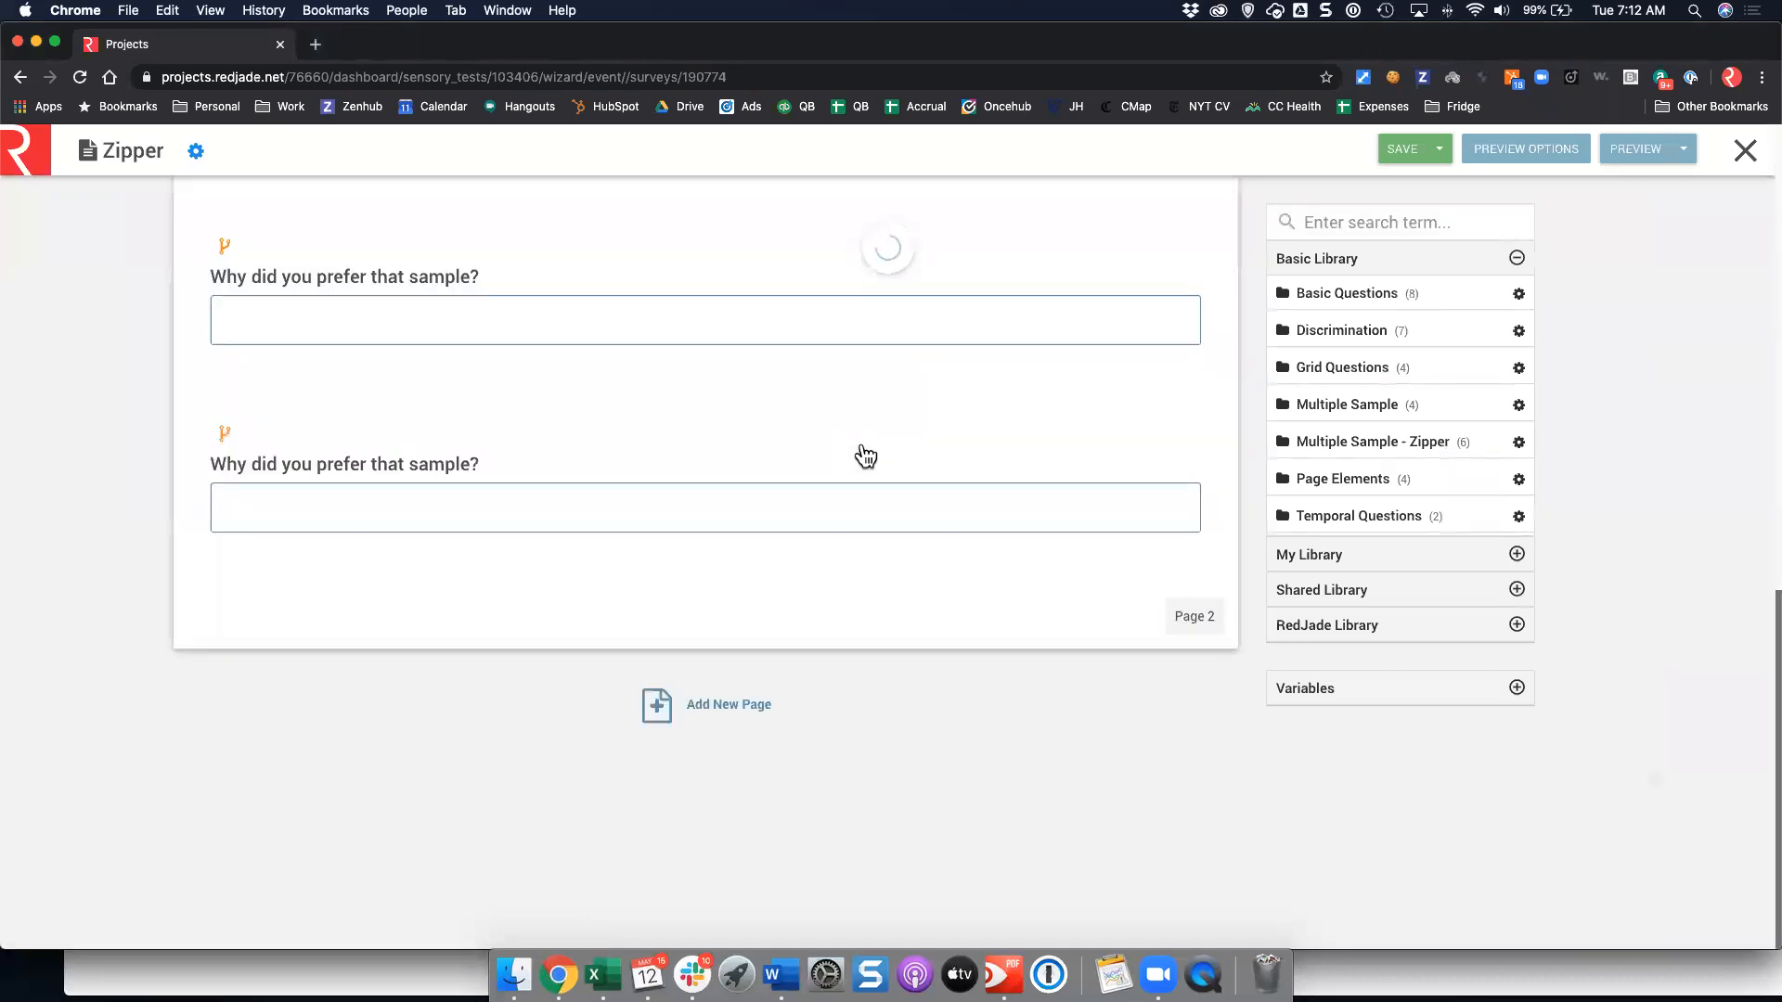
pyautogui.scroll(8, 823, 509)
pyautogui.scroll(-4, 670, 476)
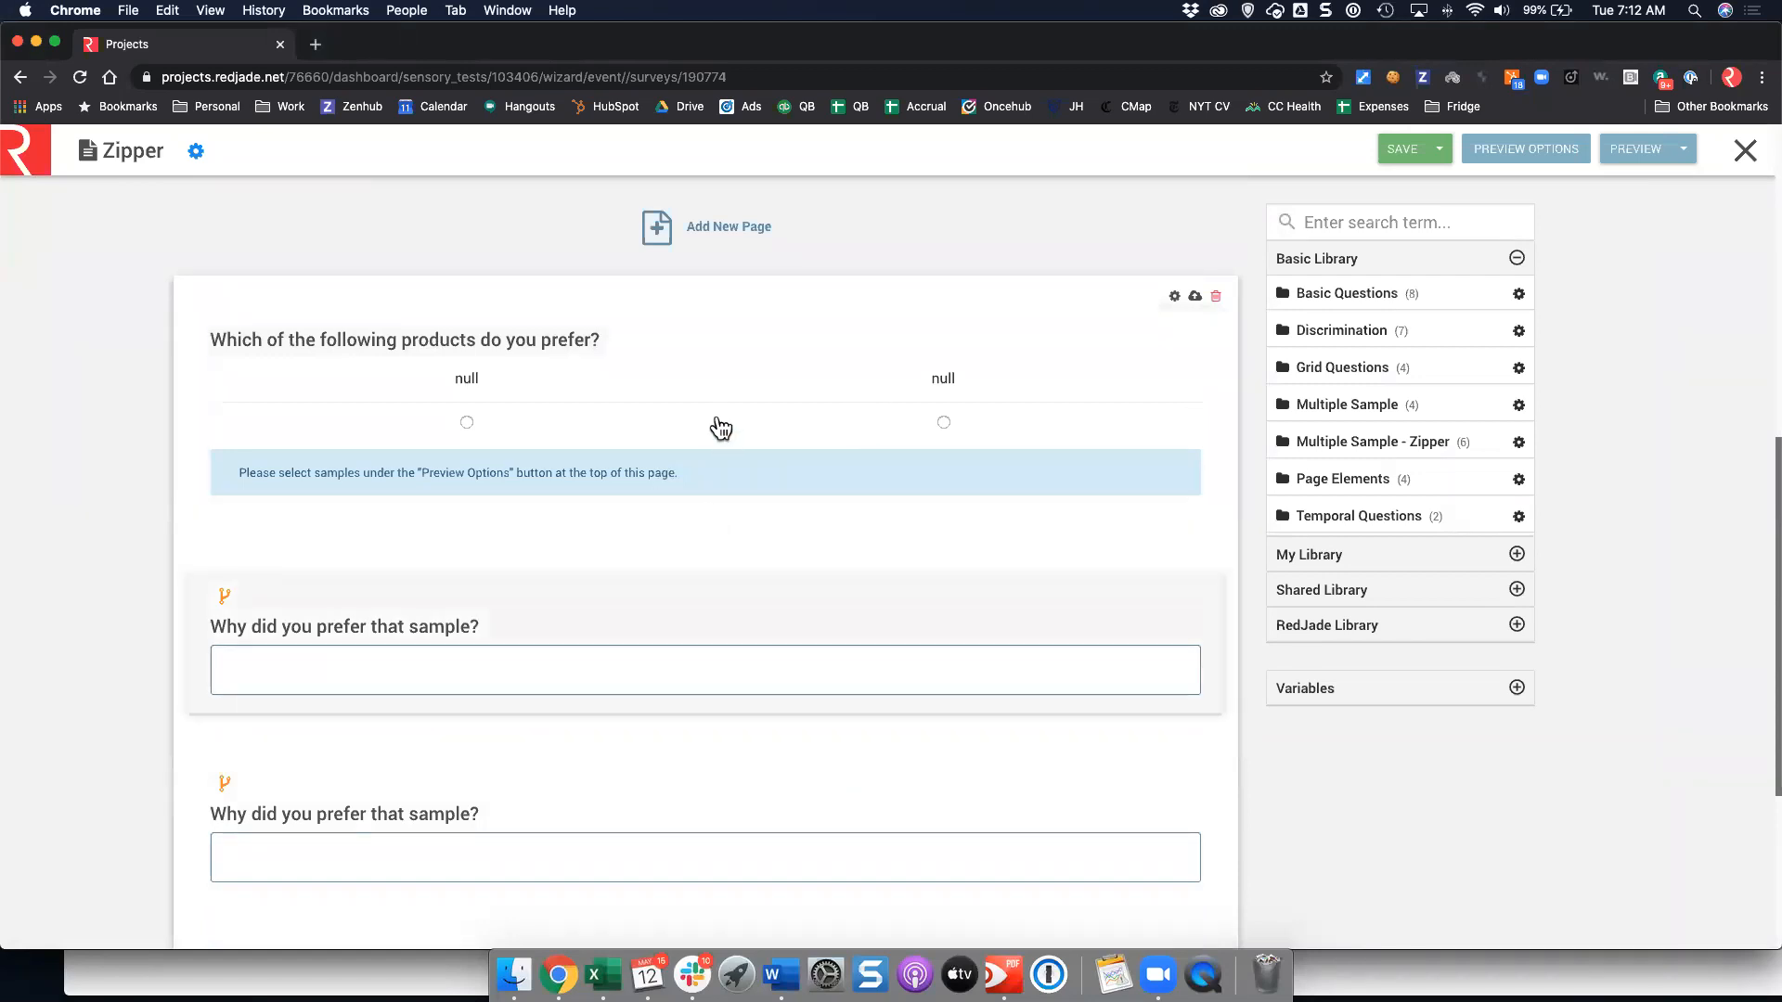
pyautogui.click(197, 155)
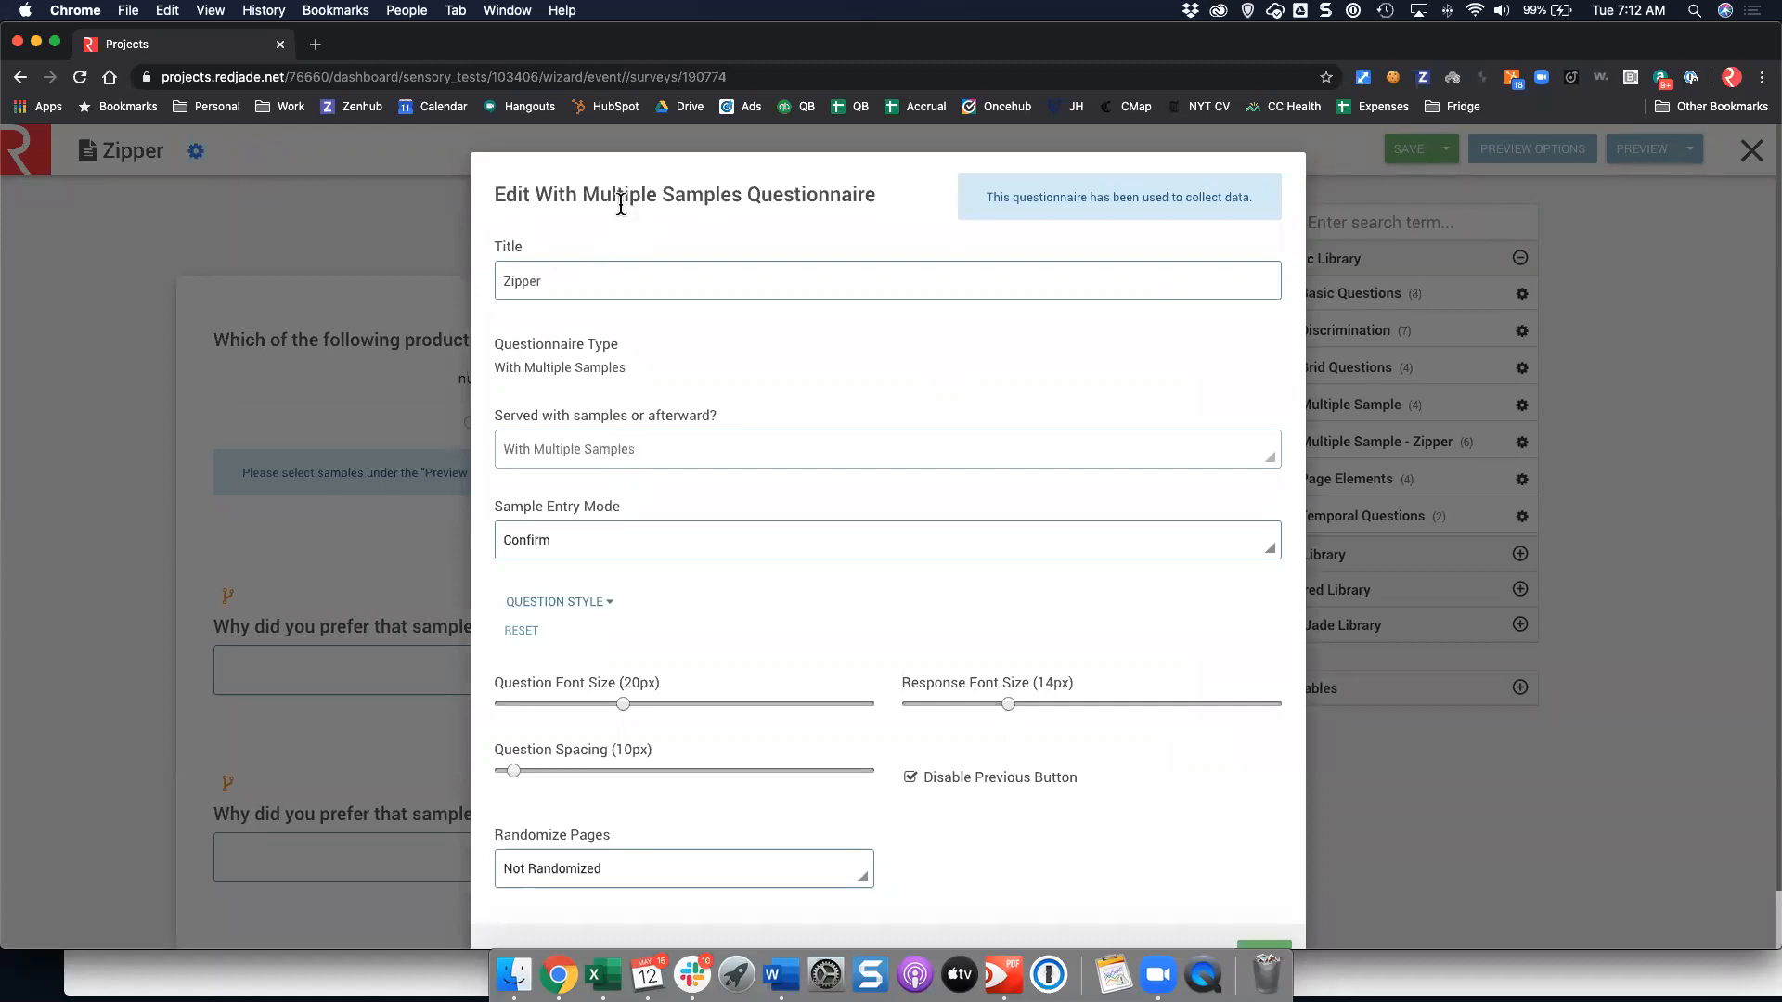
pyautogui.scroll(-2, 952, 455)
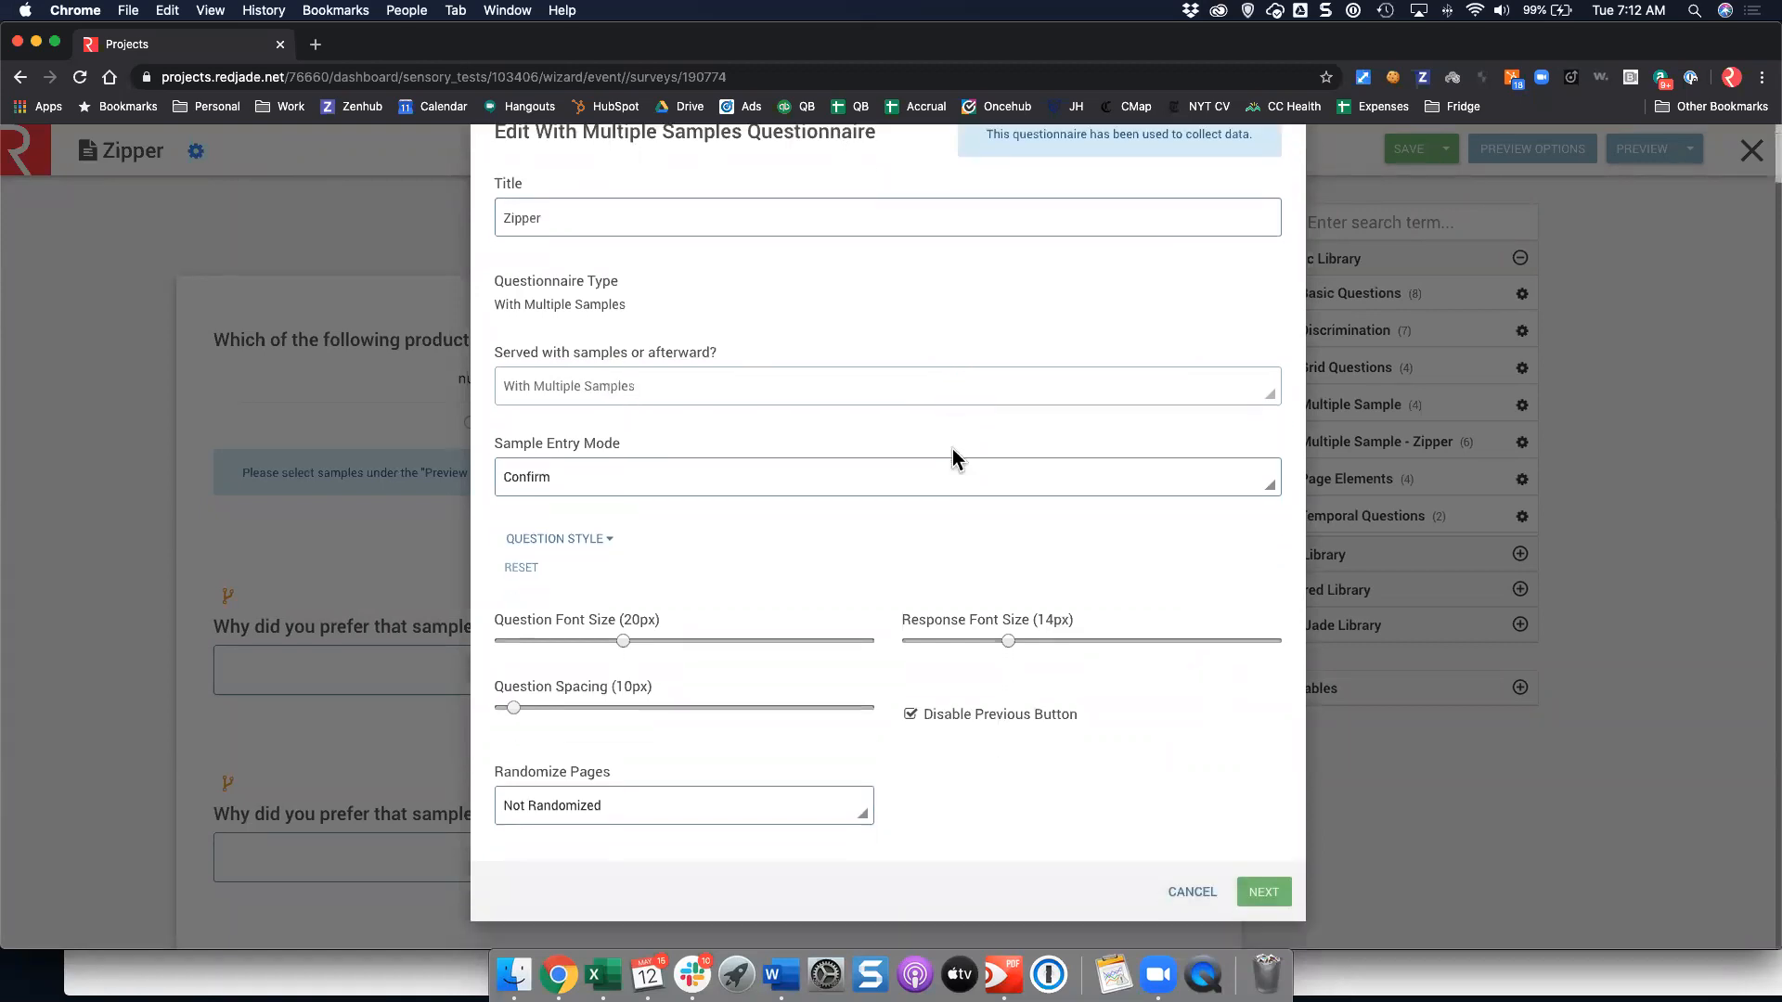
pyautogui.click(1192, 893)
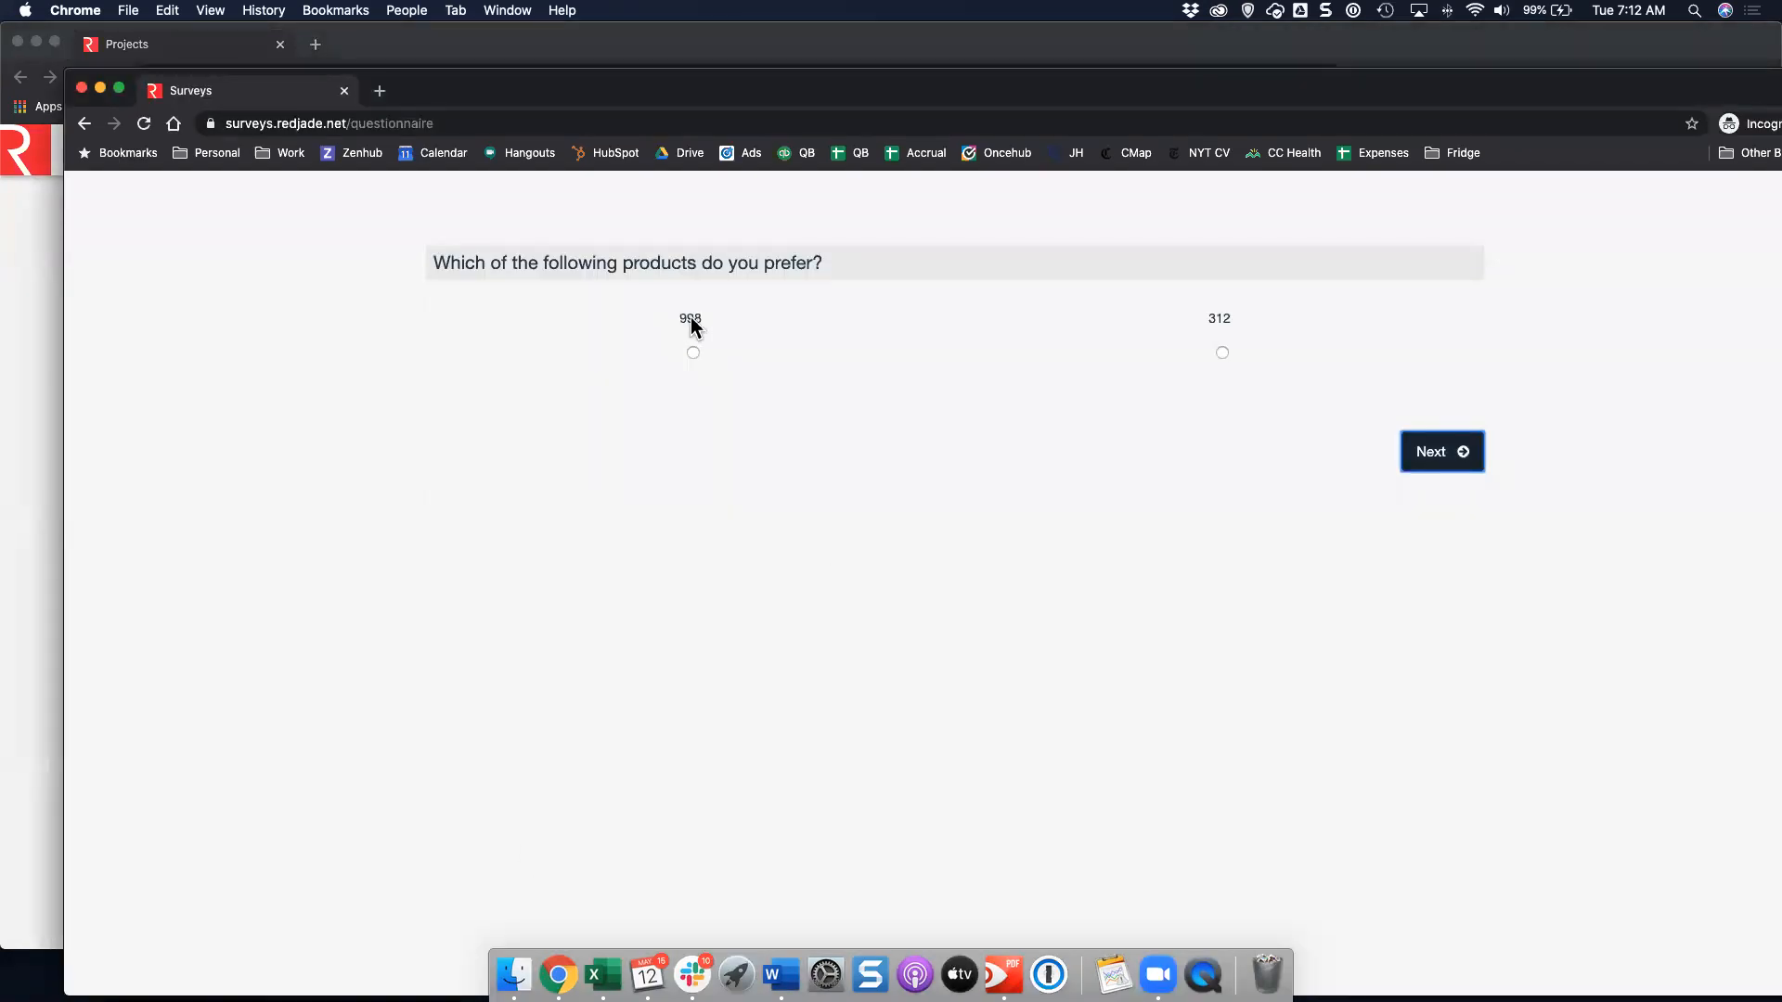
# Choose 998 as the preferred product in the survey and inspect the trigger logic of both "Why did you prefer that sample?" questions in the Zipper questionnaire.
pyautogui.click(694, 329)
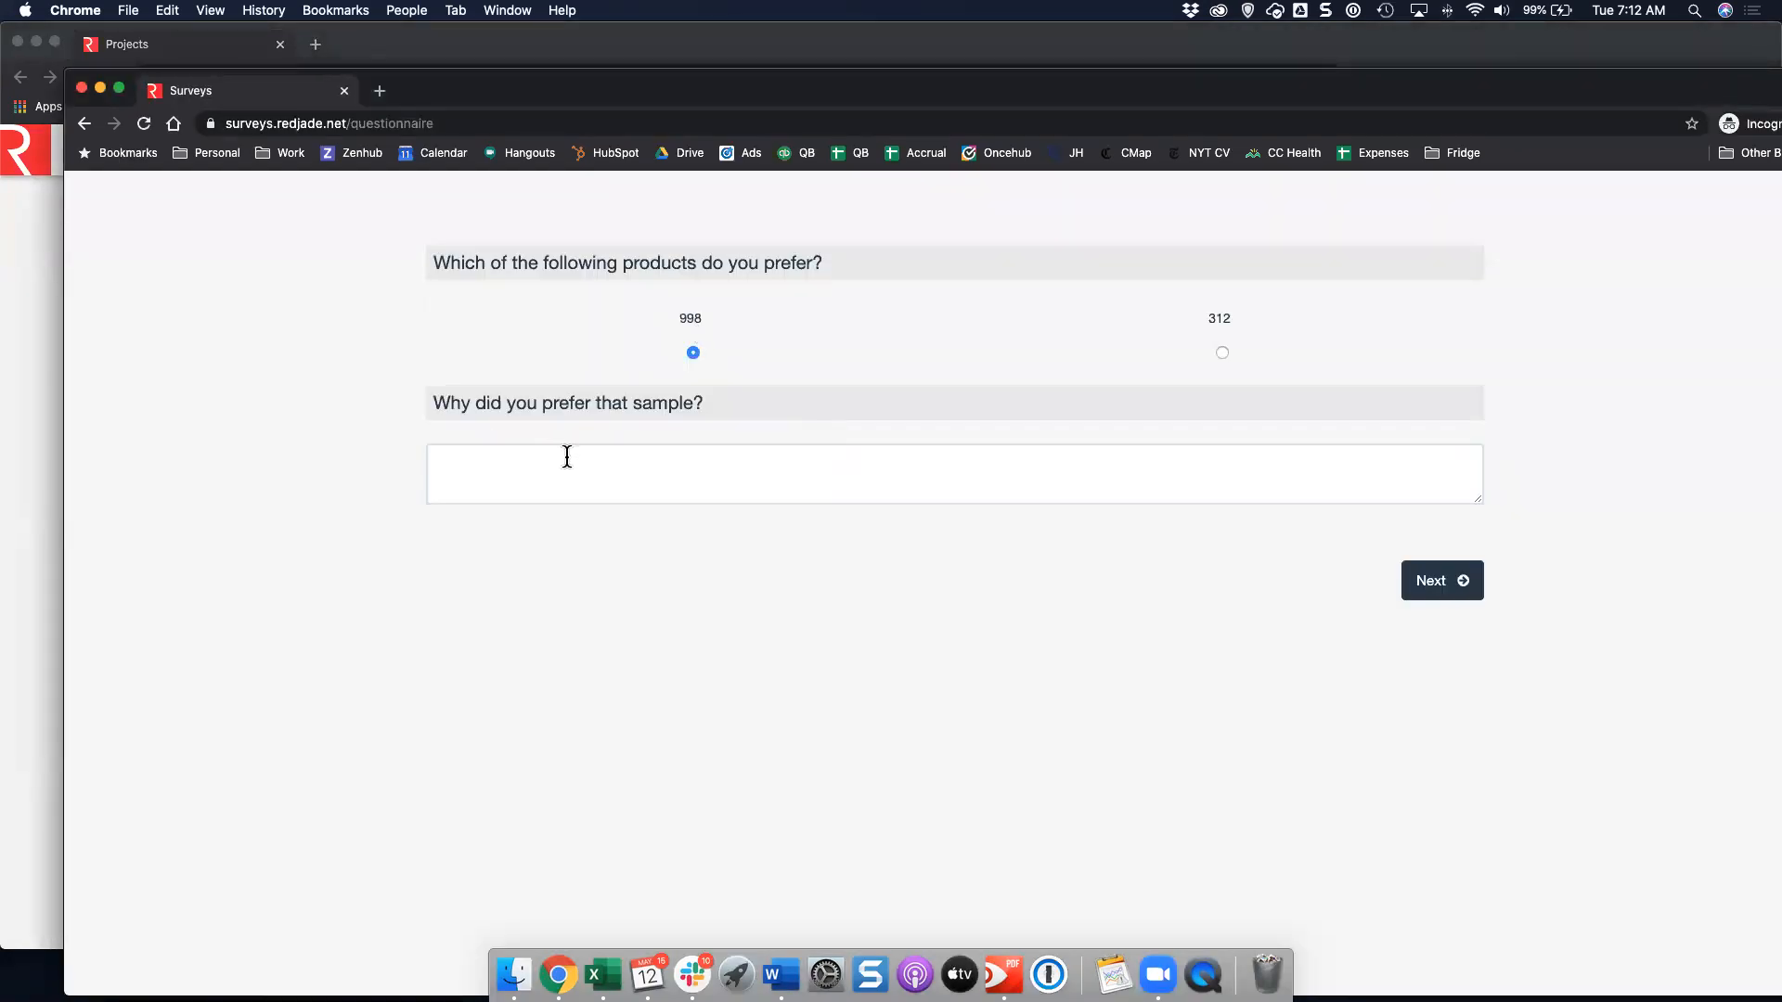
pyautogui.click(7, 416)
pyautogui.scroll(-3, 594, 593)
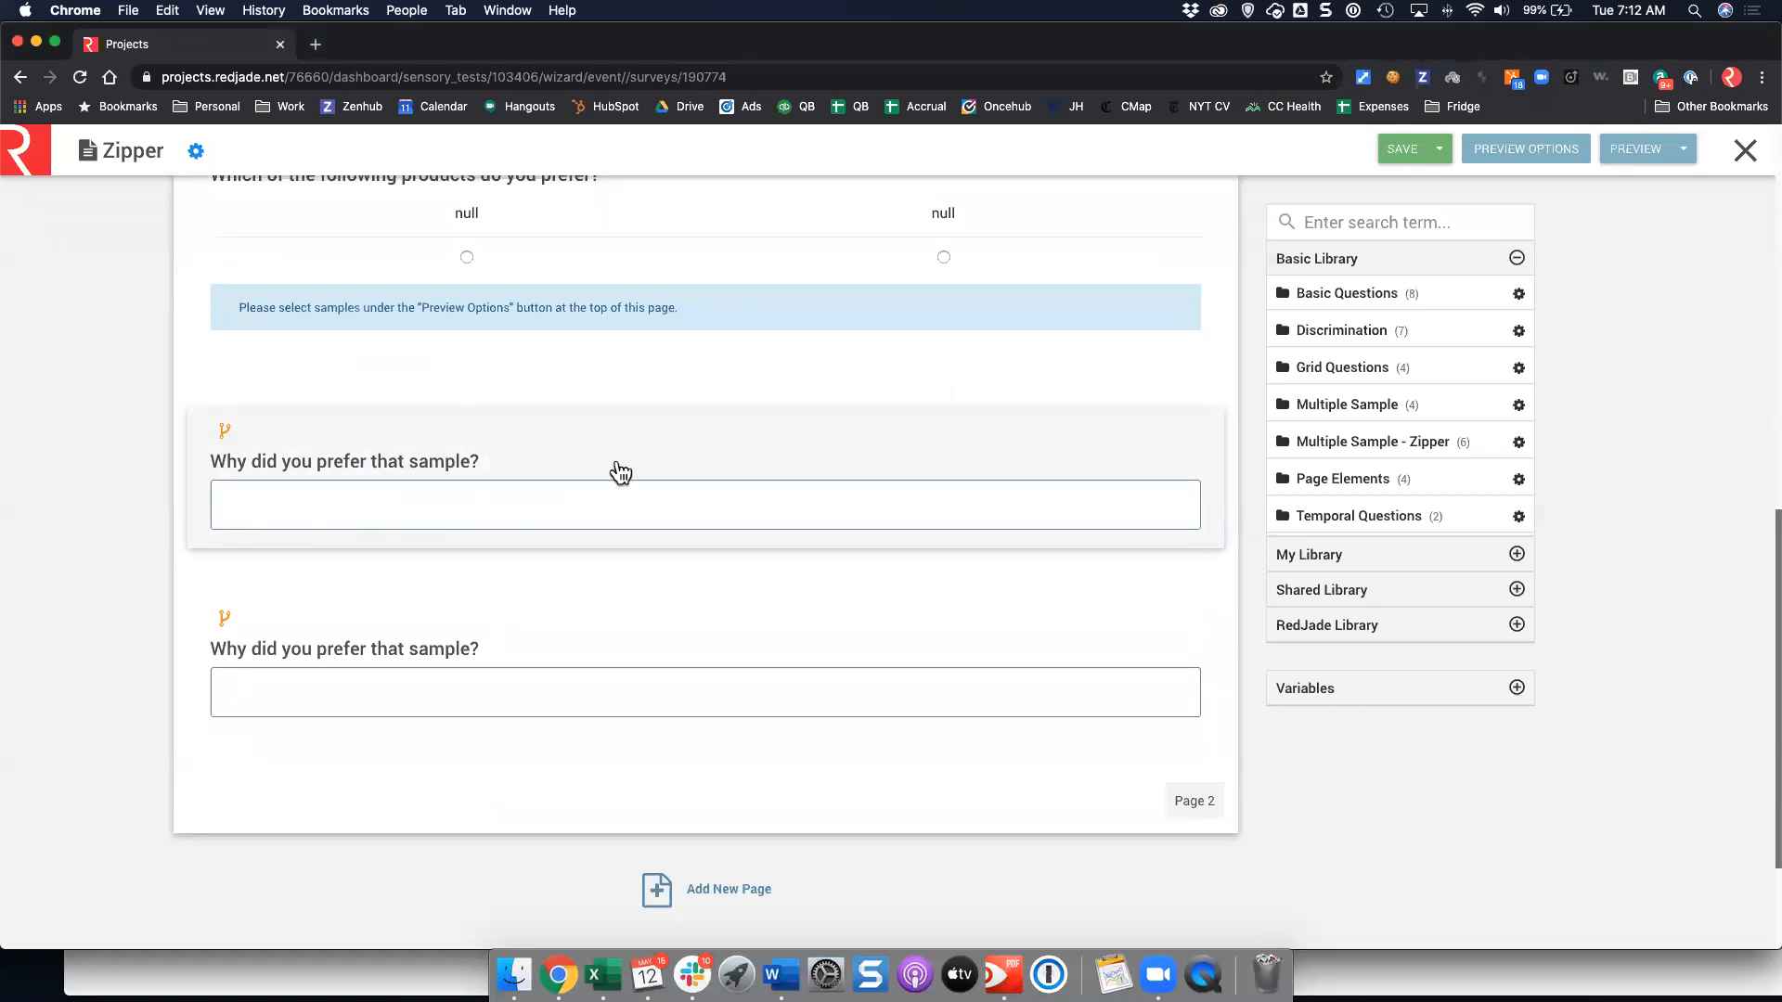
pyautogui.click(1109, 534)
pyautogui.click(962, 393)
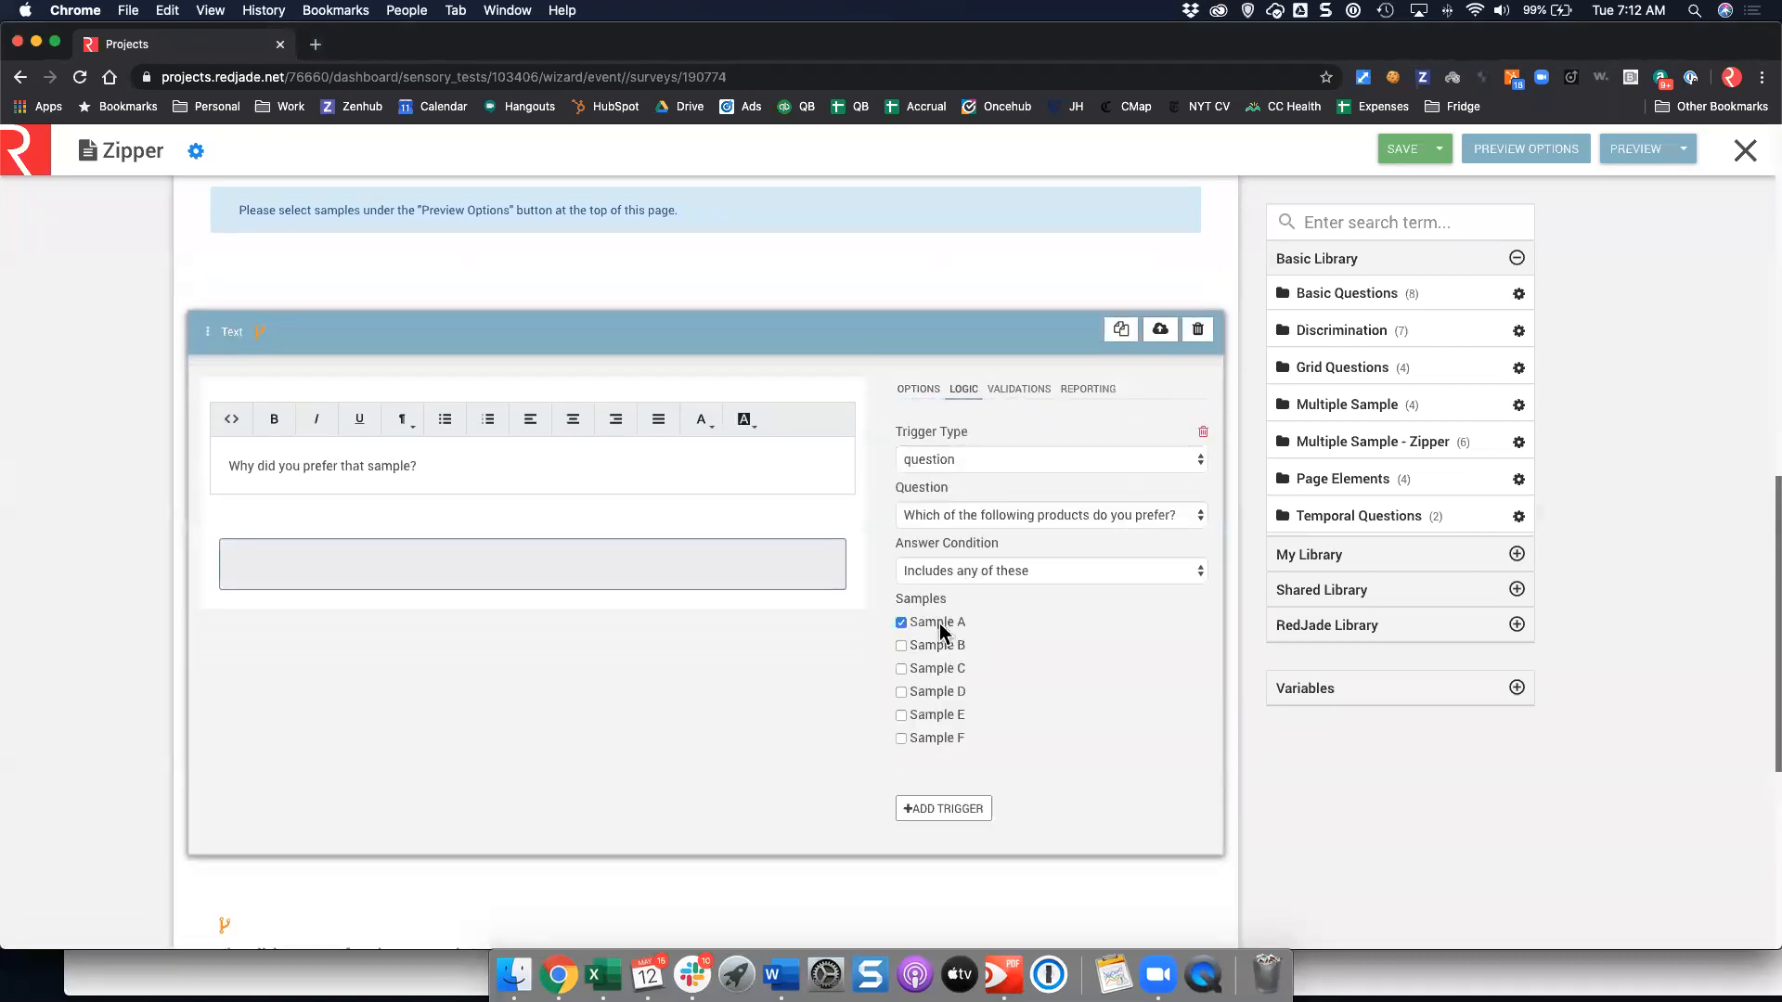
pyautogui.scroll(-5, 965, 631)
pyautogui.click(991, 497)
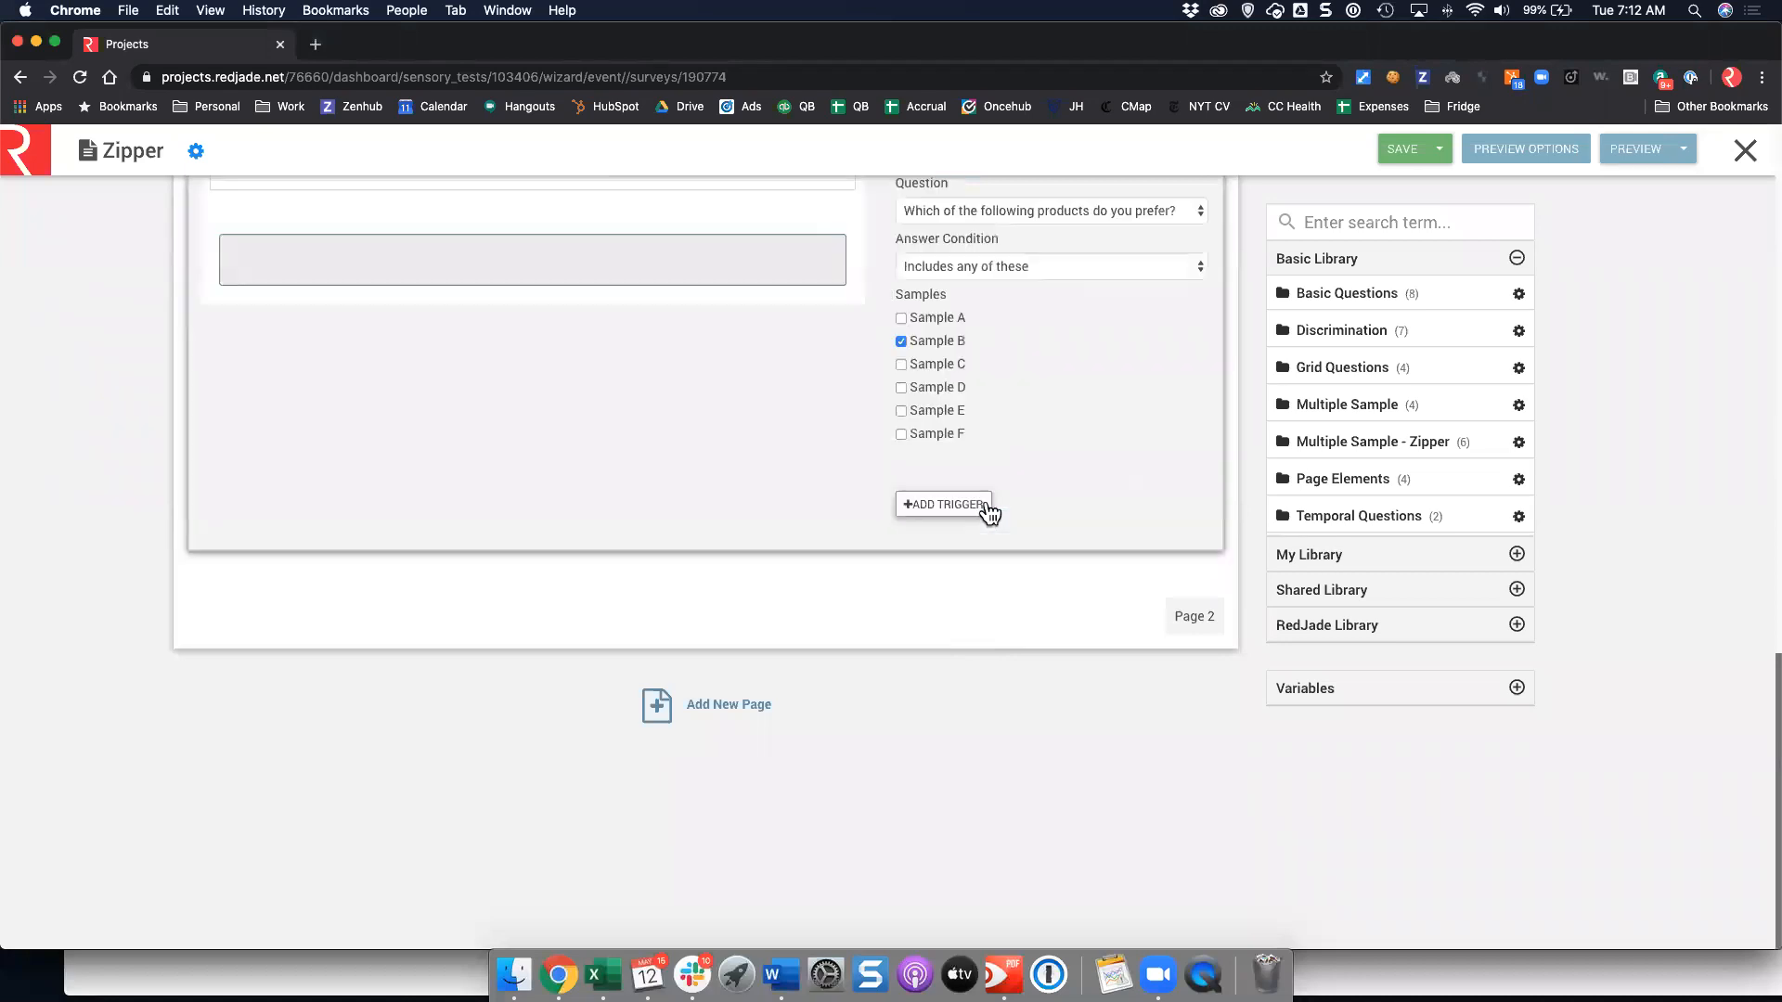
pyautogui.scroll(3, 956, 584)
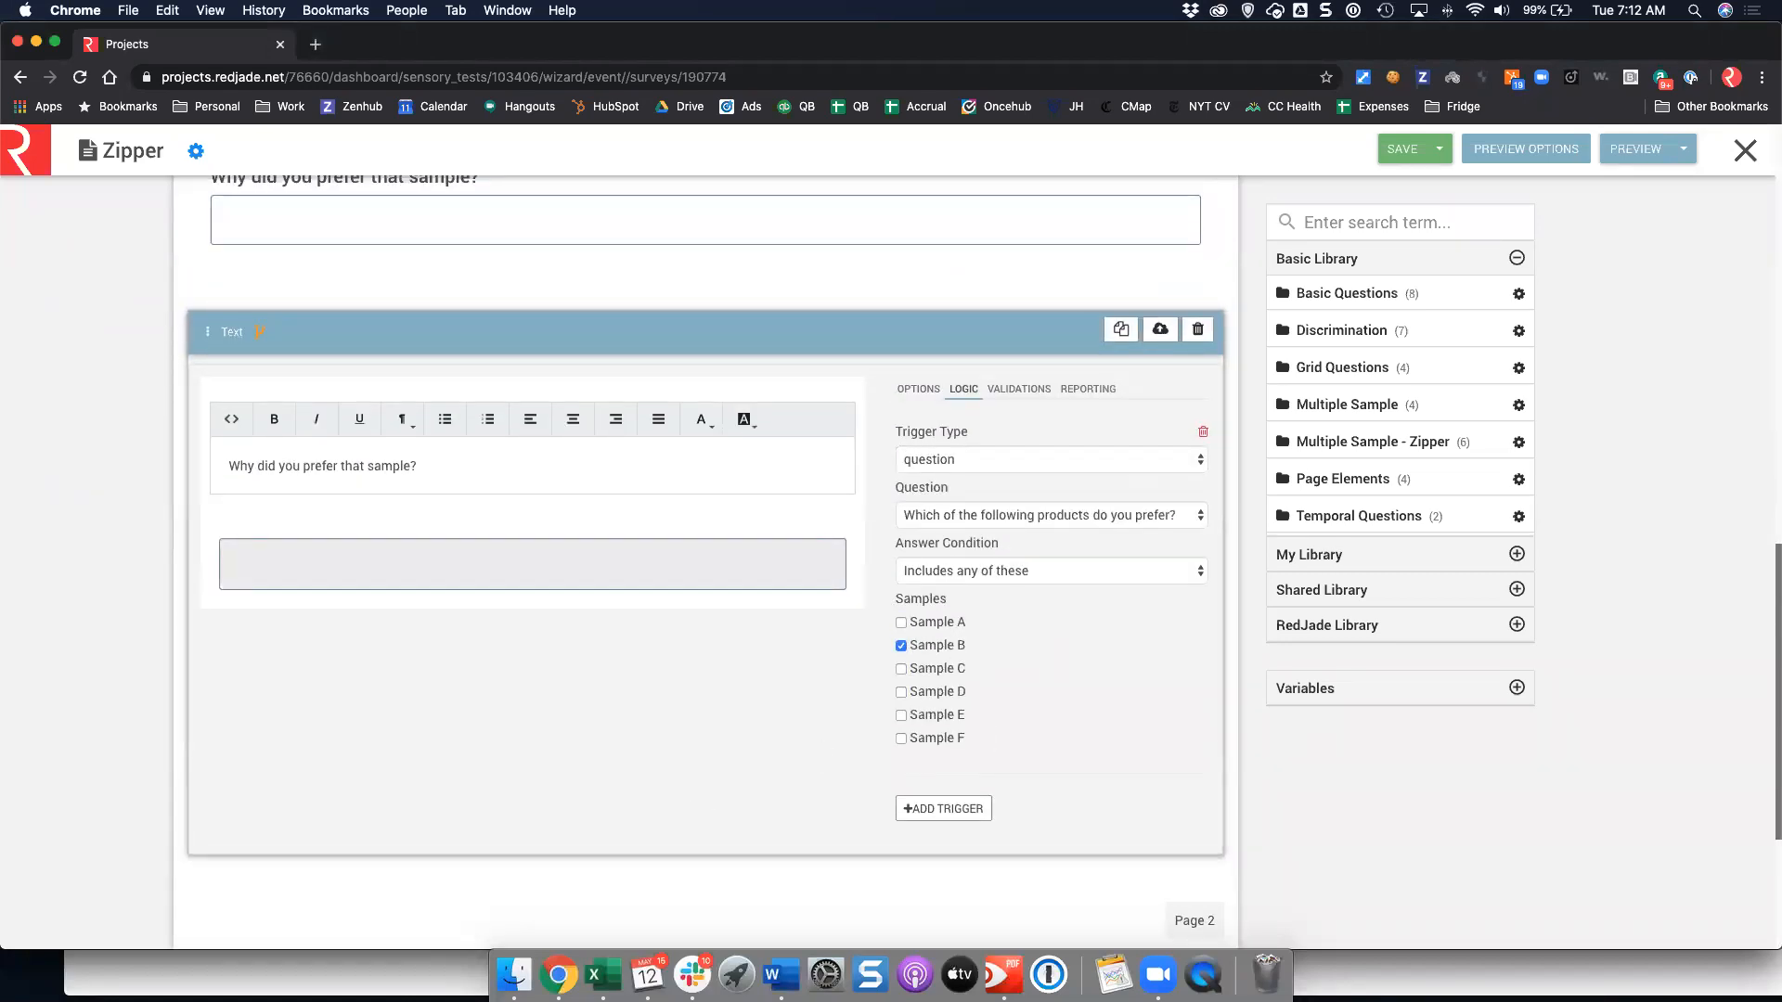
# Return to the survey, give "Tasted Better" as the reason for the preference, and submit the page.
pyautogui.click(433, 965)
pyautogui.click(745, 477)
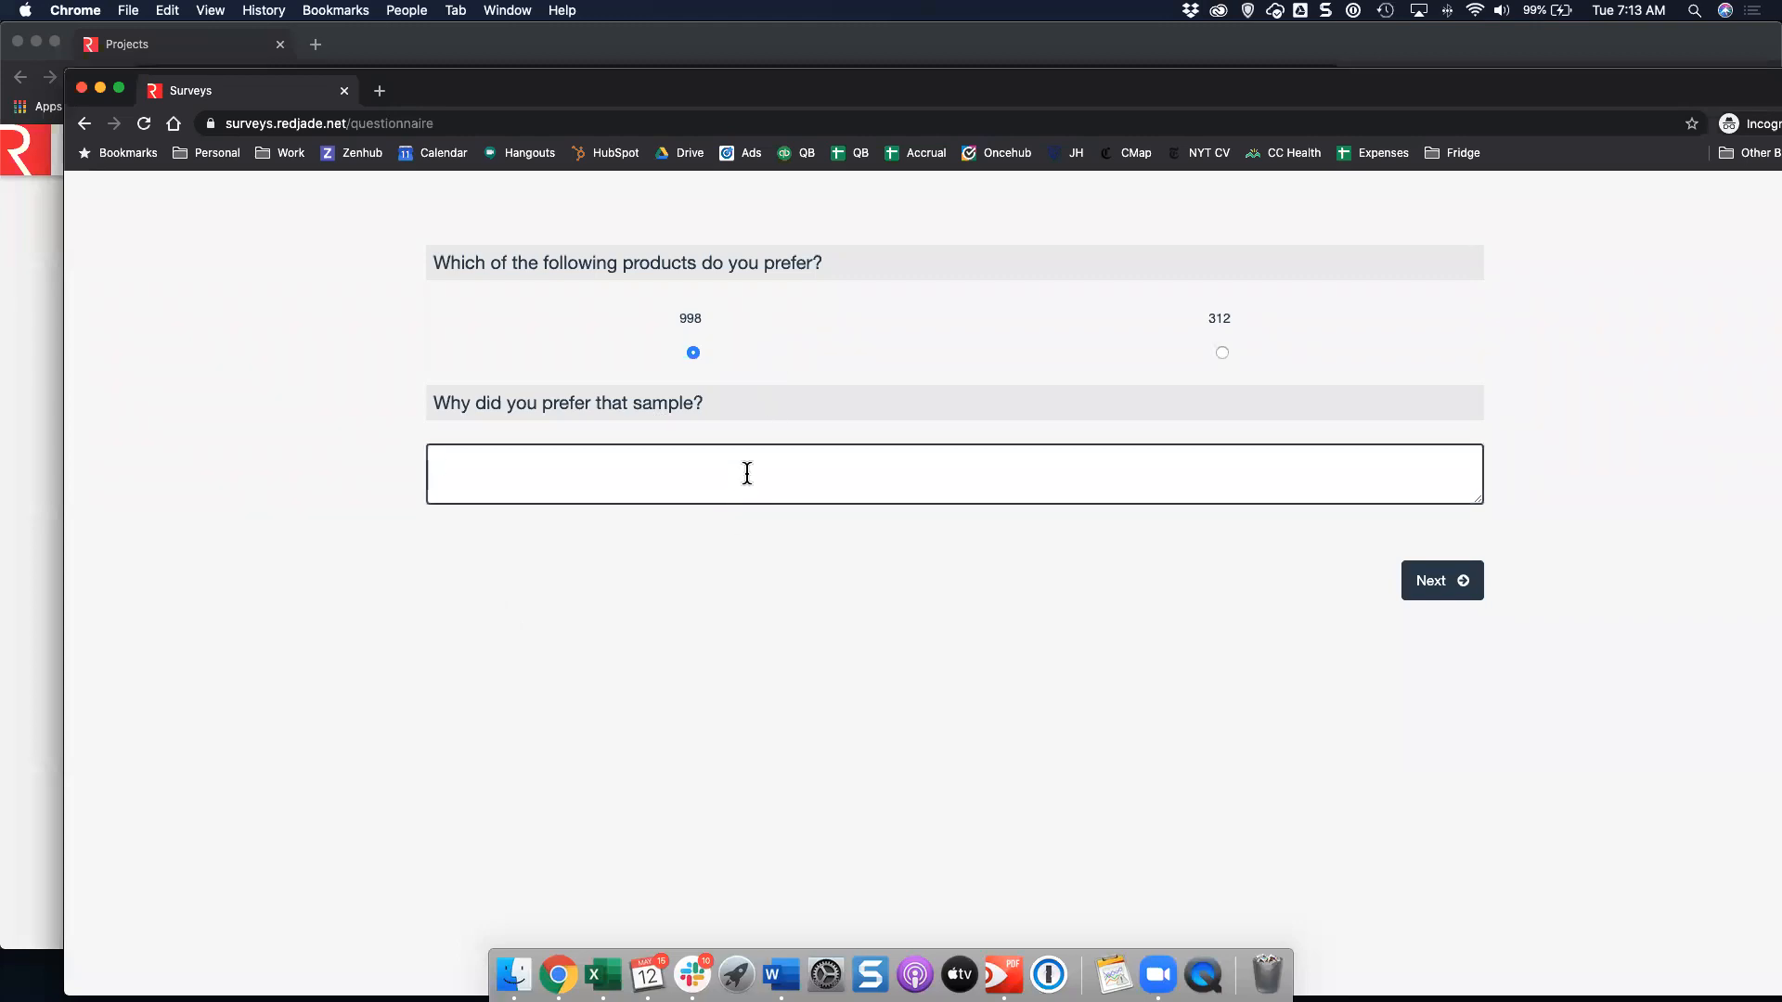
pyautogui.write('Tea')
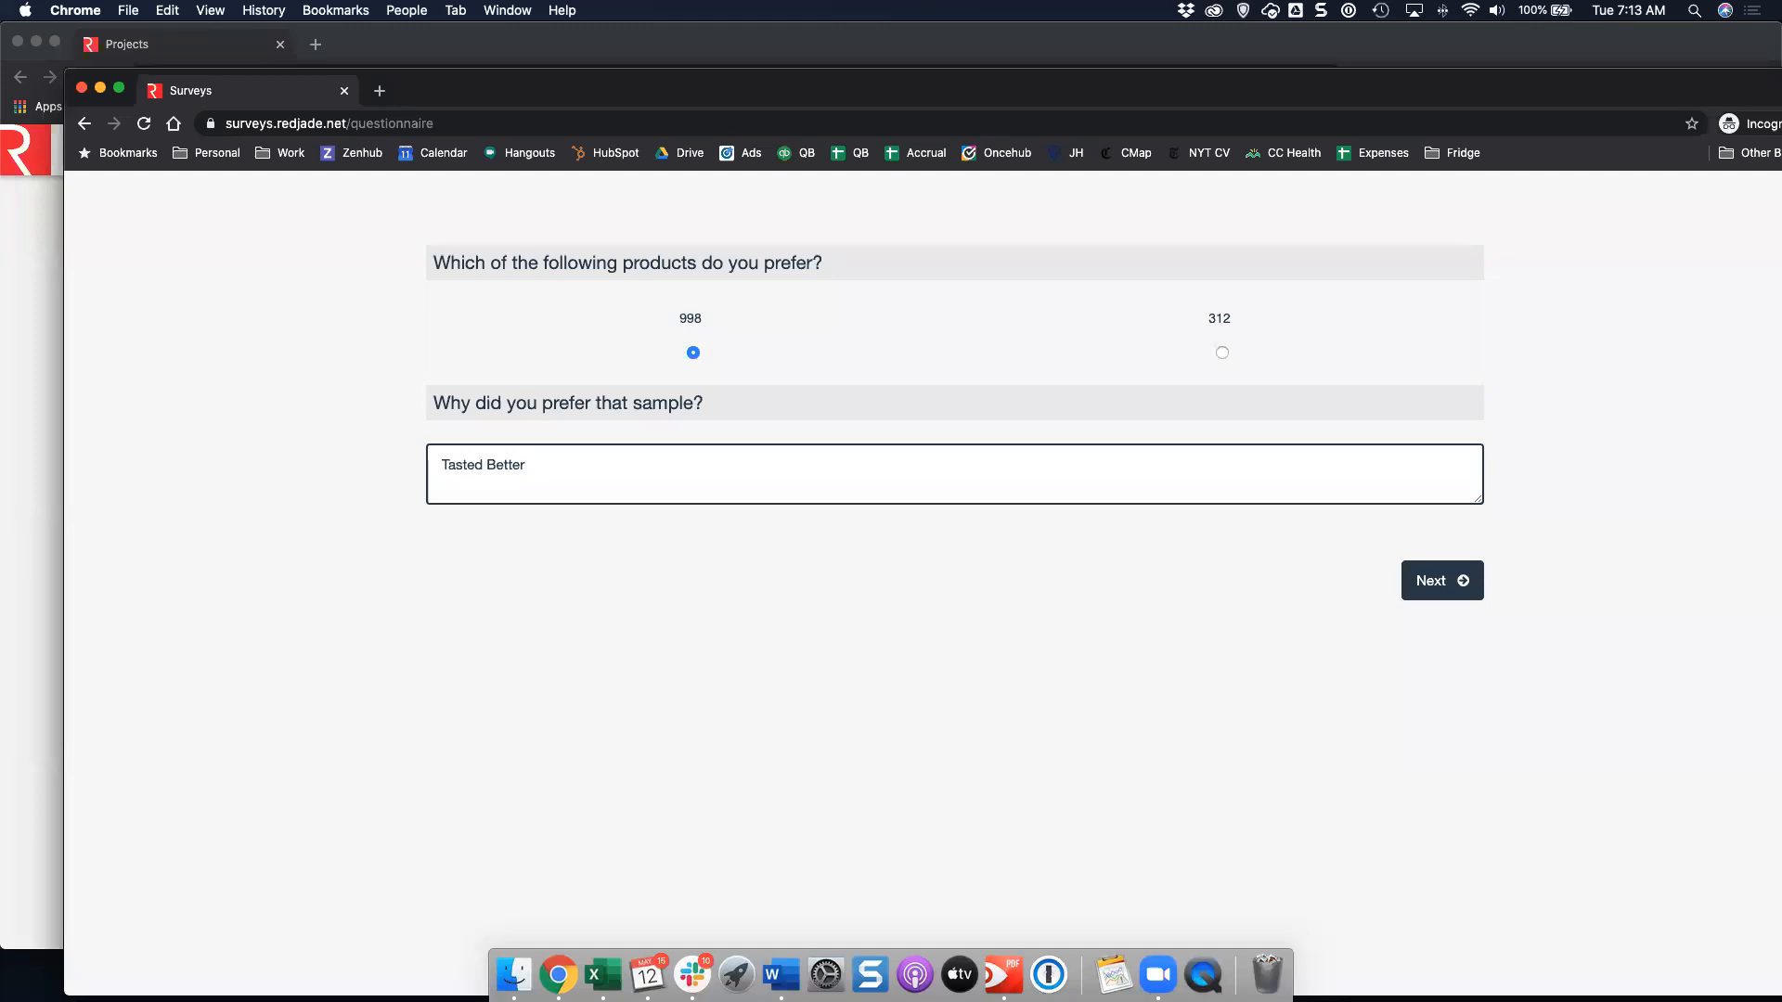
pyautogui.click(1453, 584)
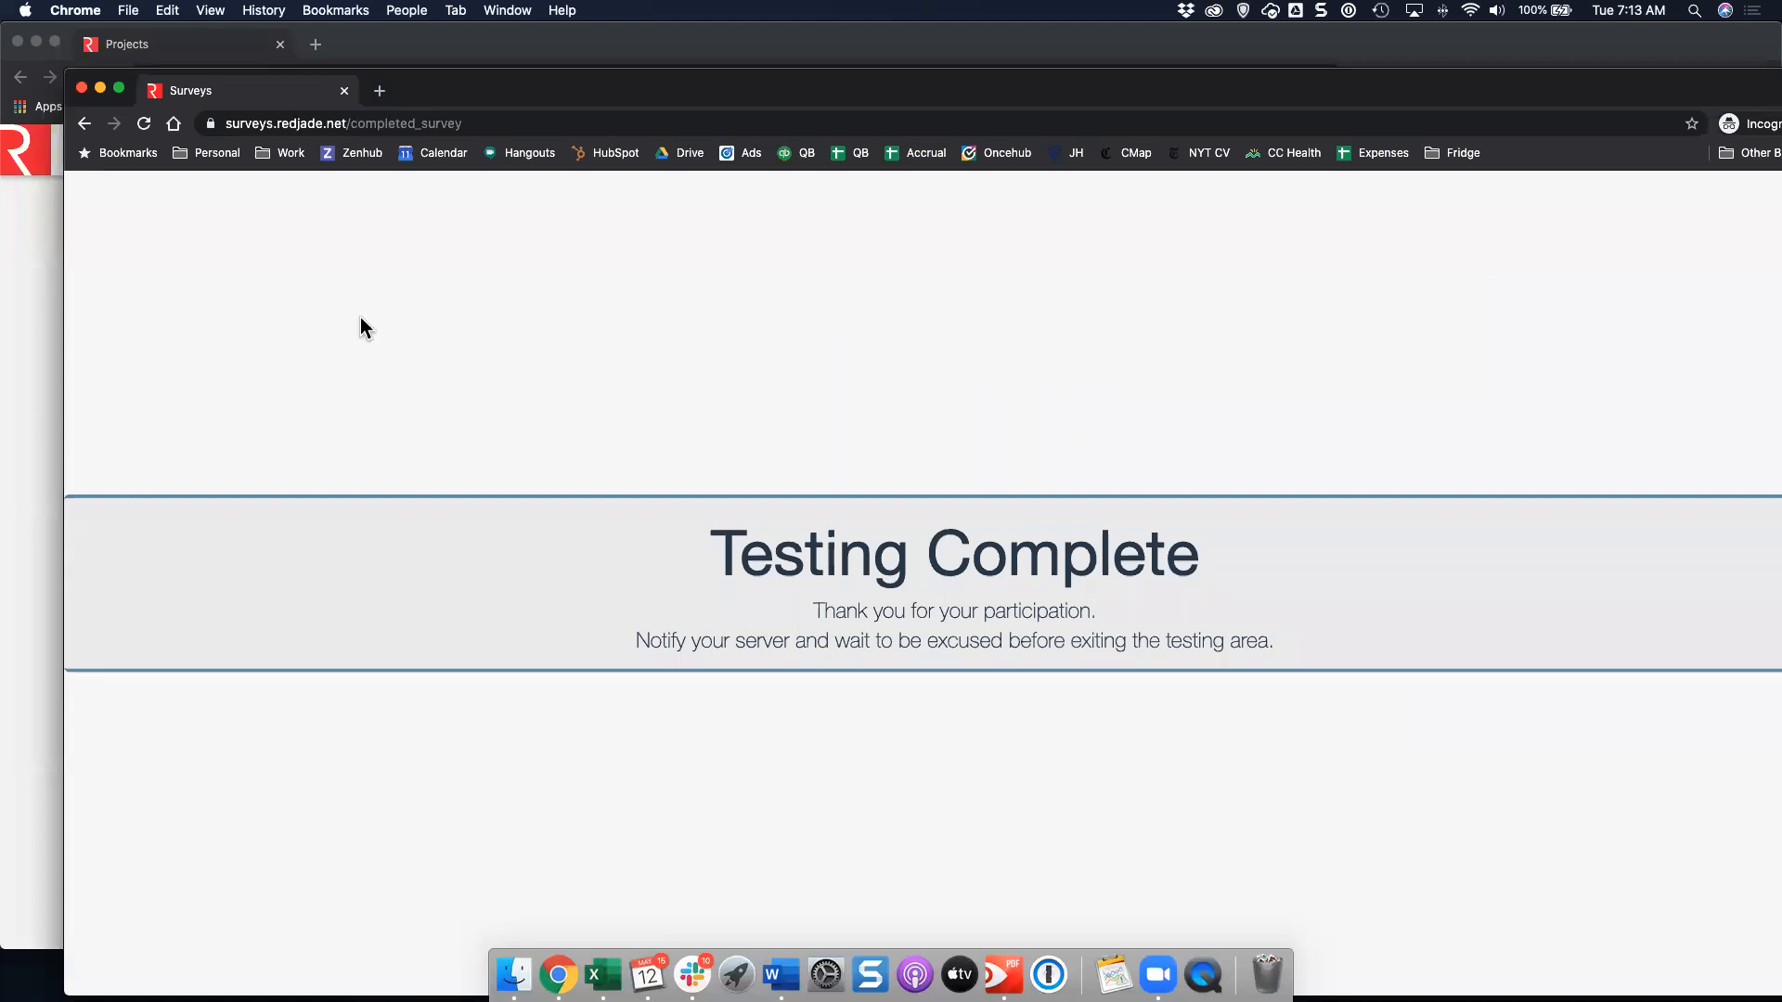
# Close the Zipper questionnaire, return to the Multiple Sample Questionnaires dashboard, and highlight the survey URL.
pyautogui.click(39, 247)
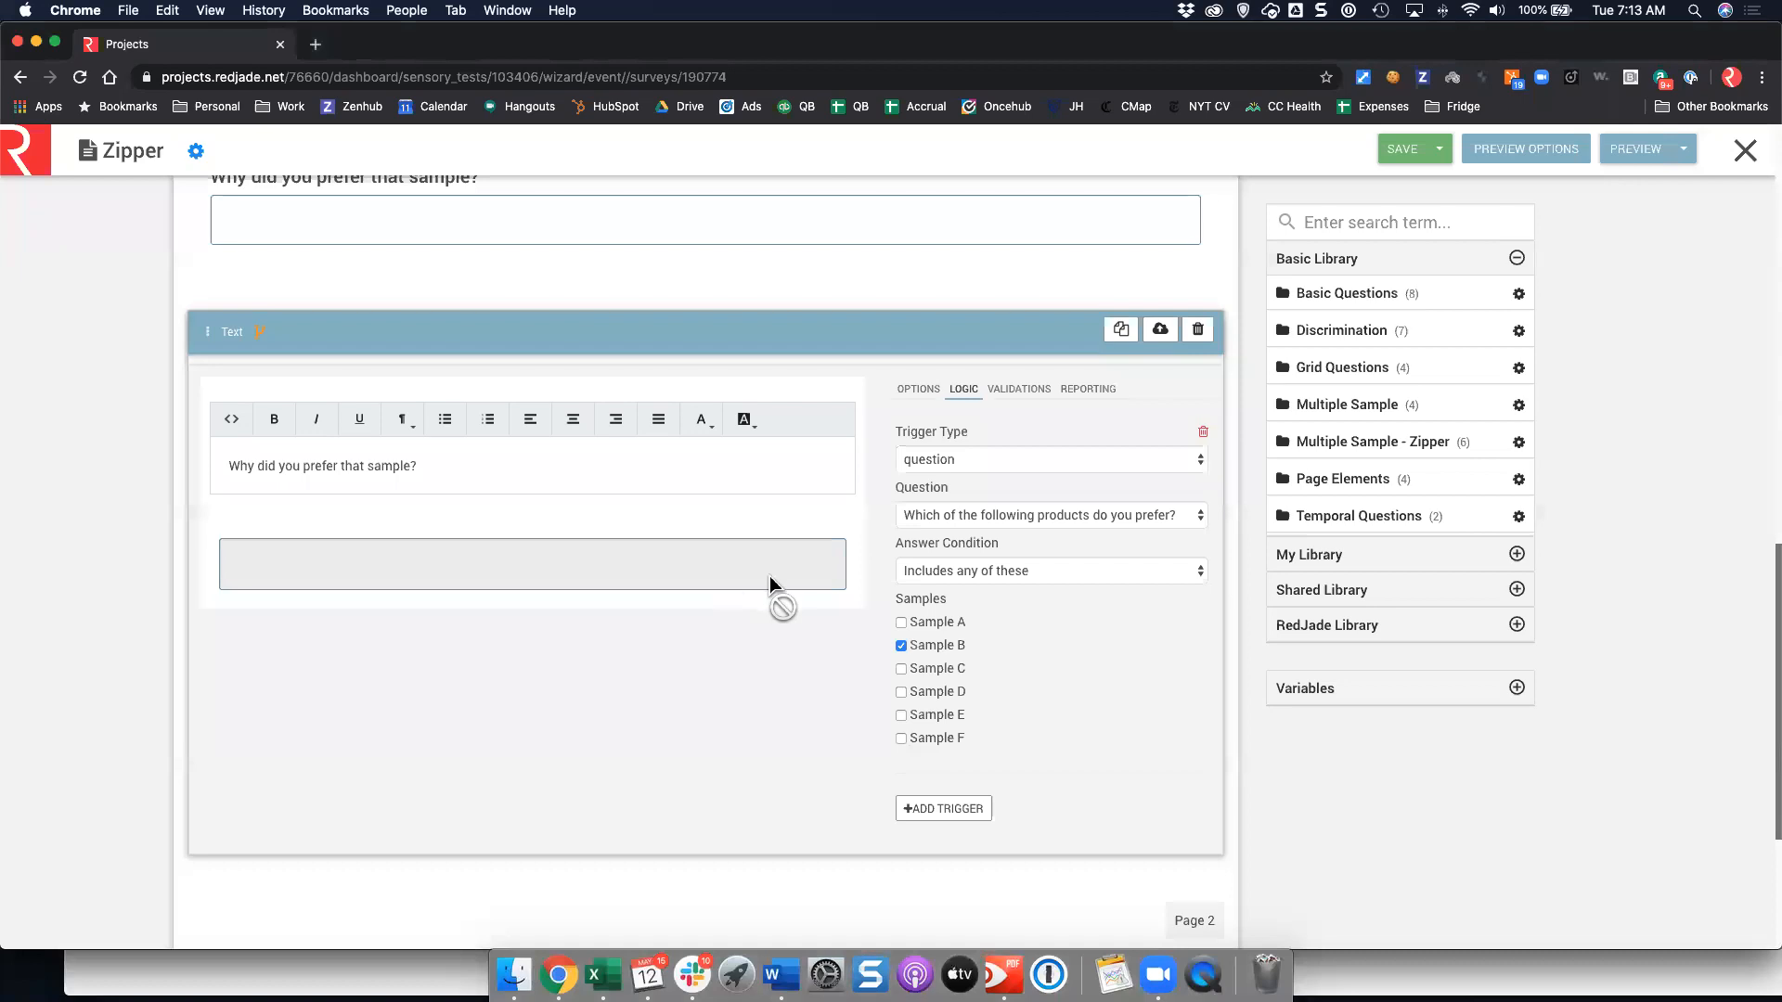
pyautogui.click(1747, 154)
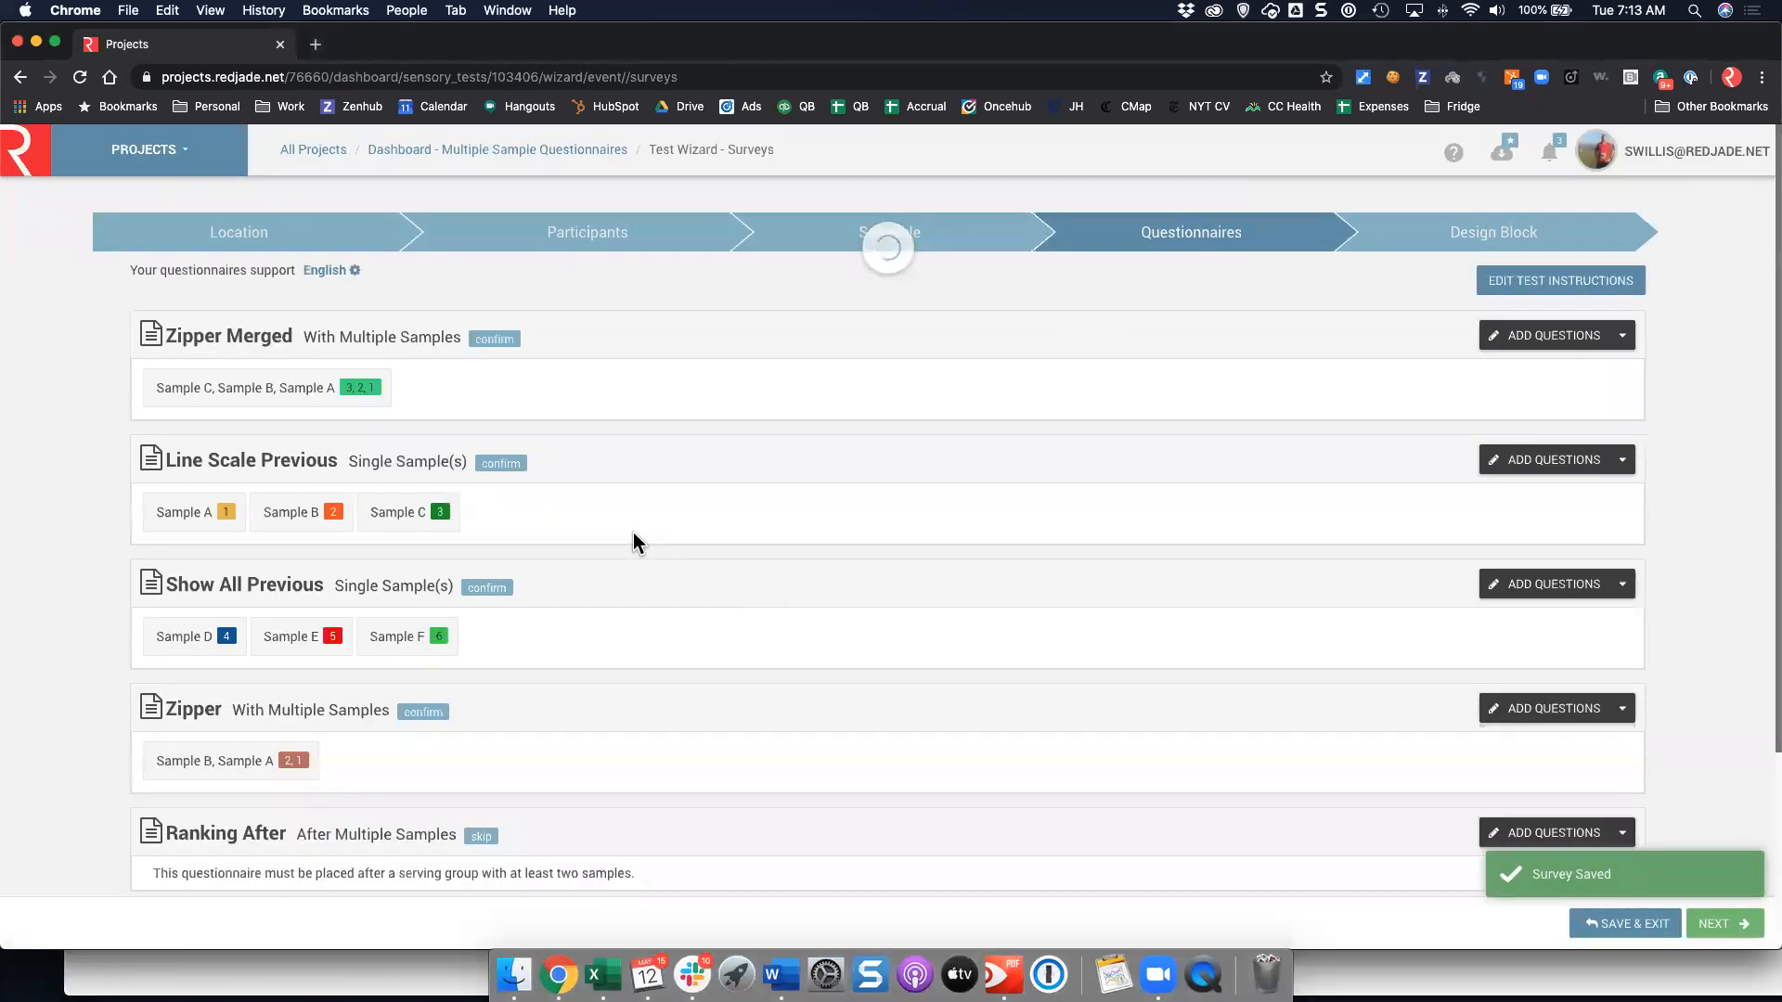
pyautogui.click(449, 158)
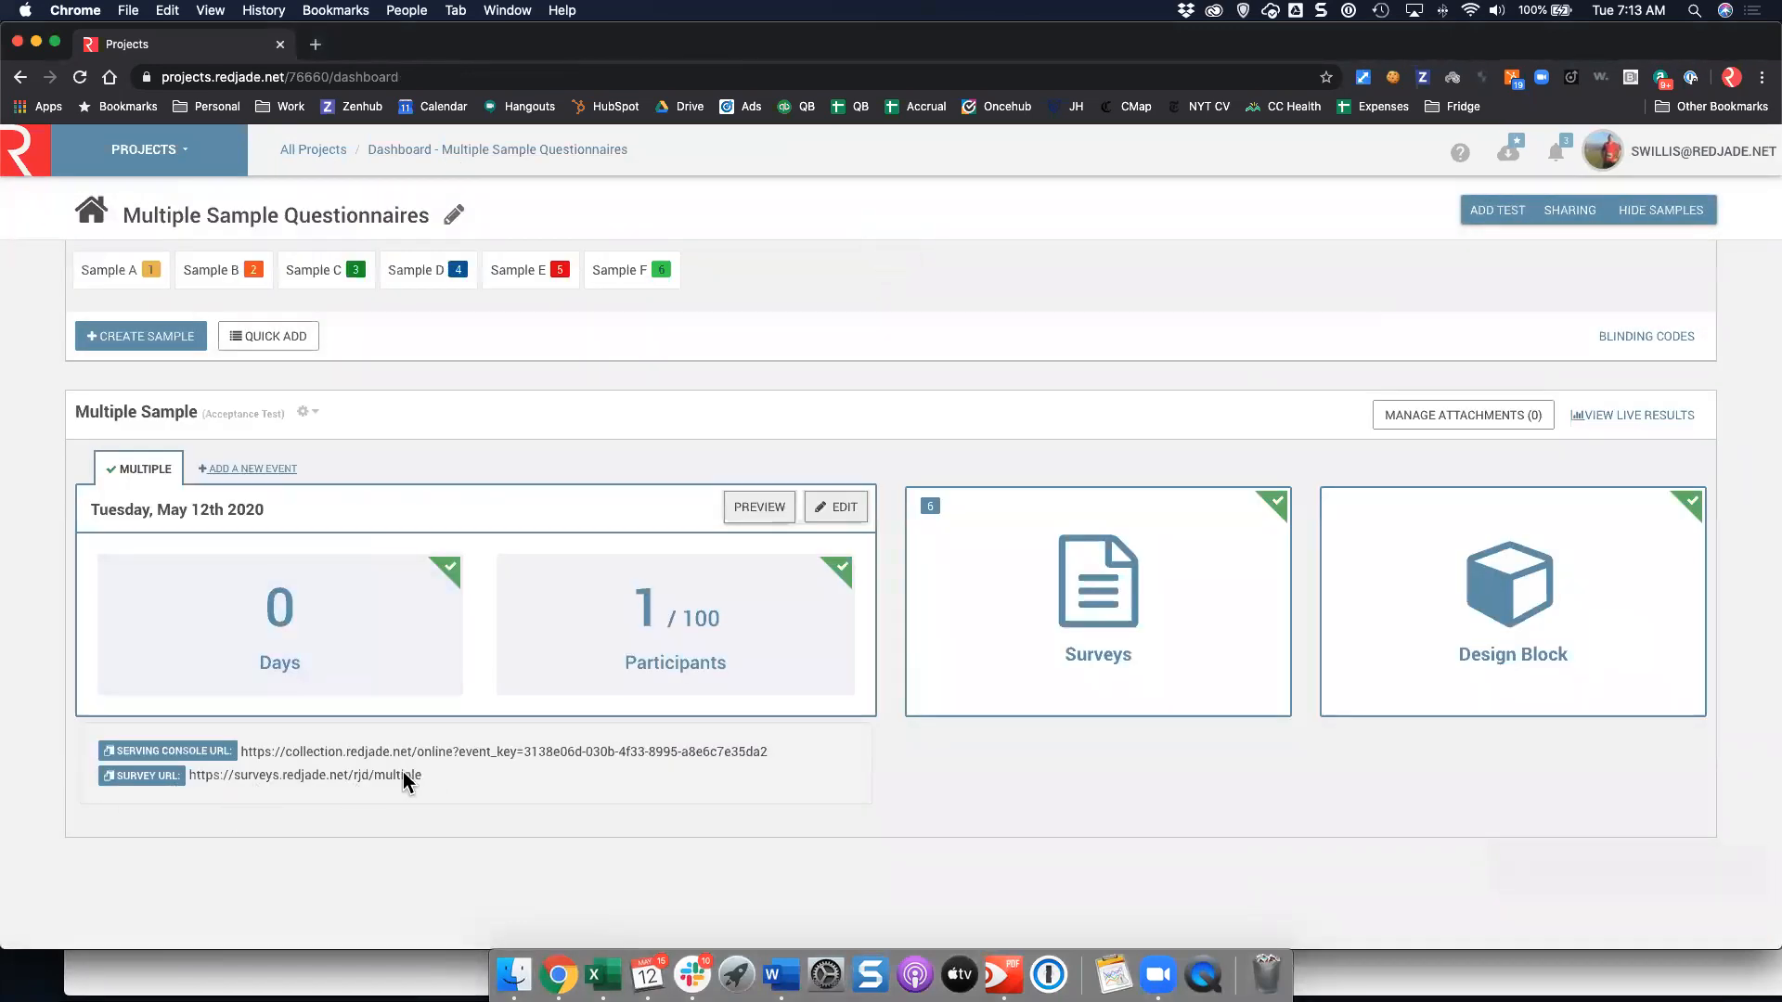
pyautogui.moveTo(425, 776); pyautogui.dragTo(247, 785)
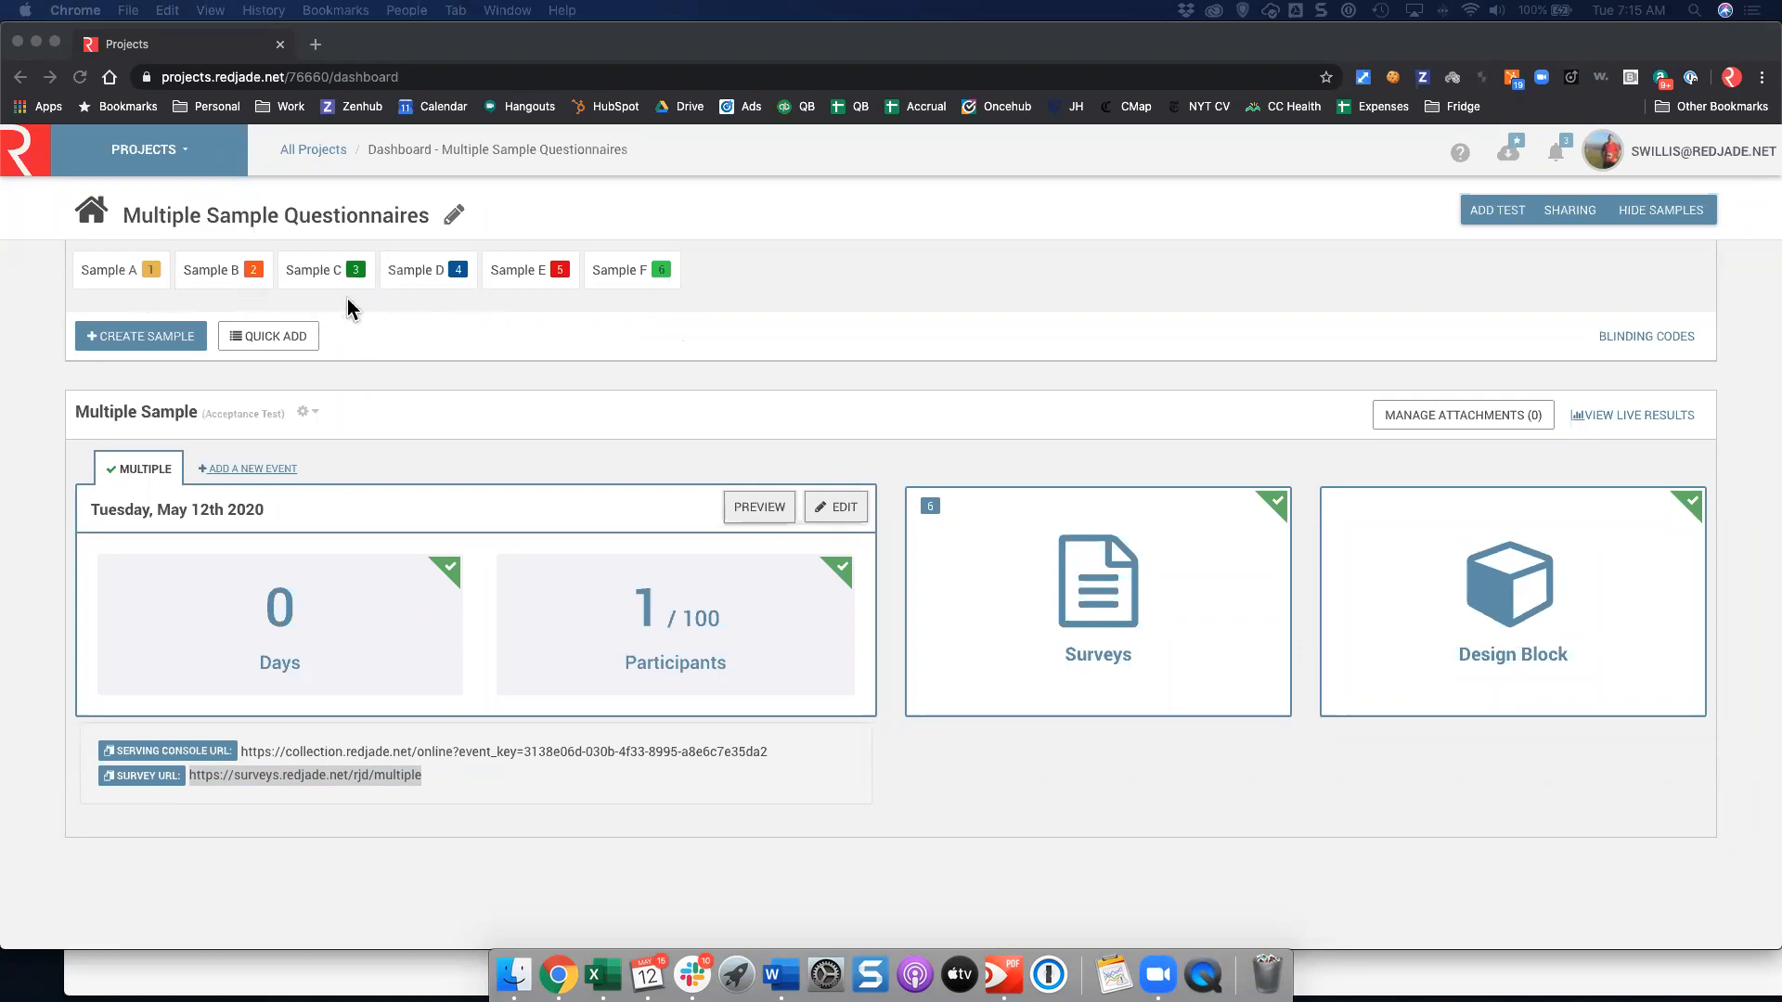
# Start a new questionnaire from the test's surveys, titled "Multiple Paired" with the Multiple Samples type.
pyautogui.click(967, 405)
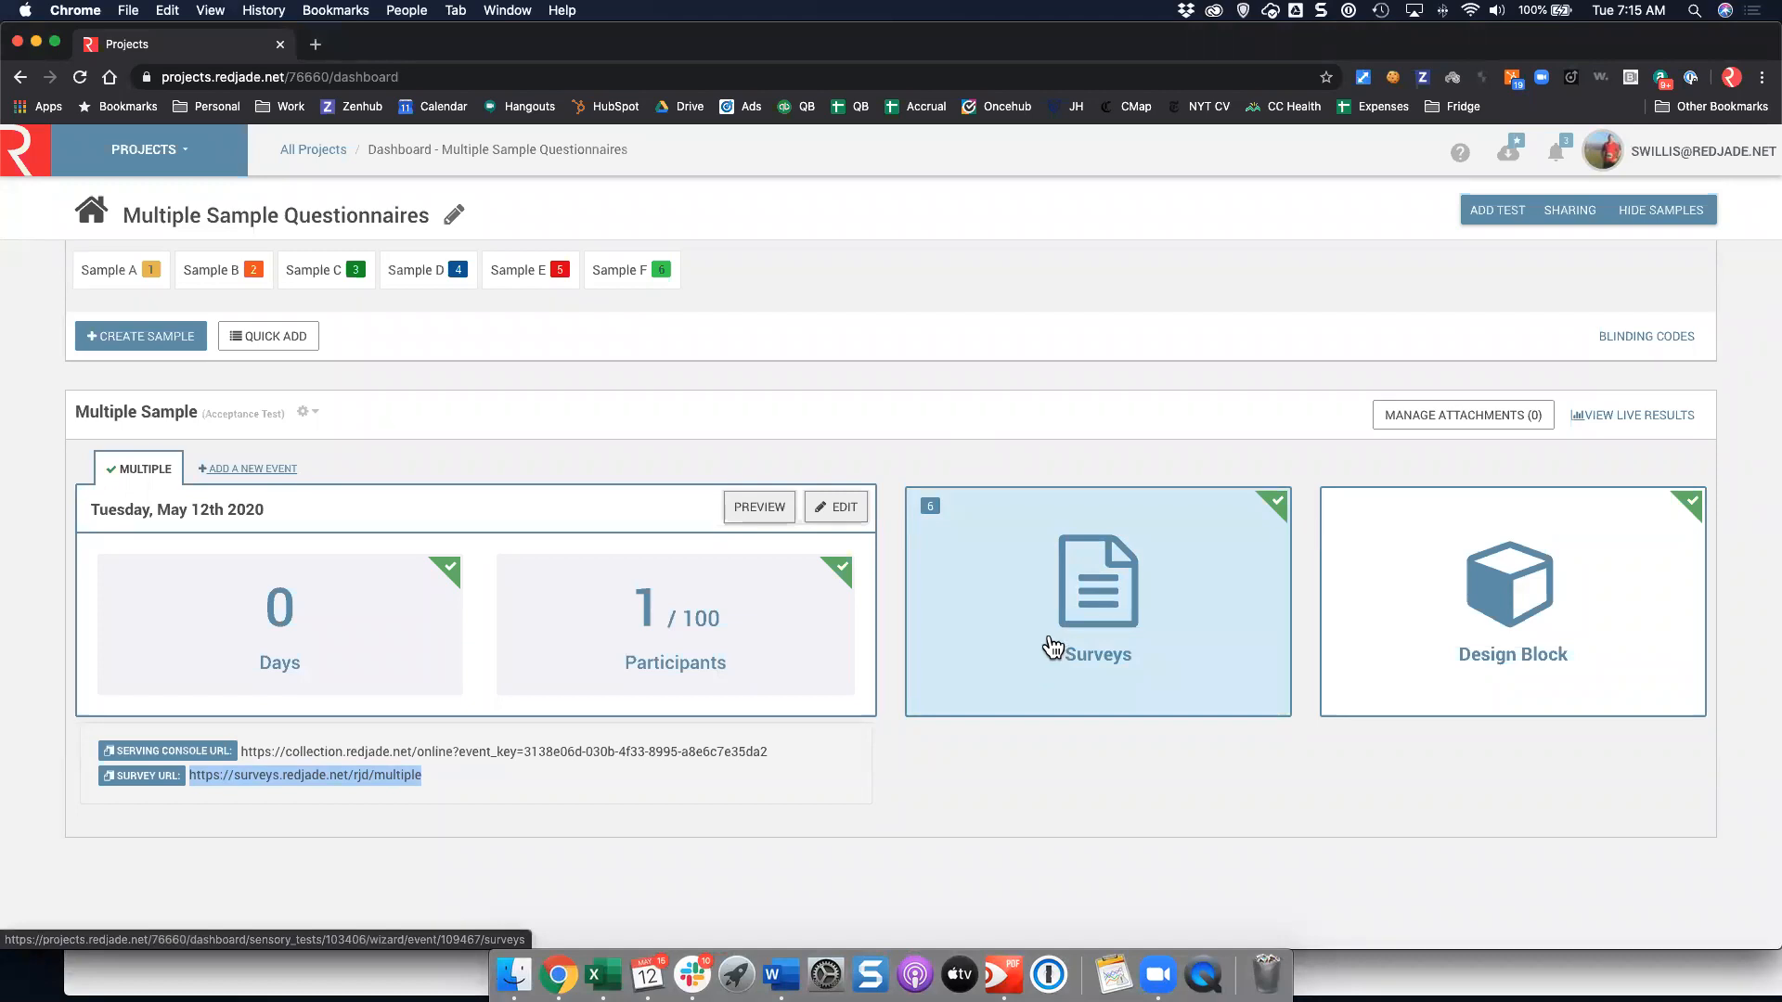
pyautogui.click(1057, 625)
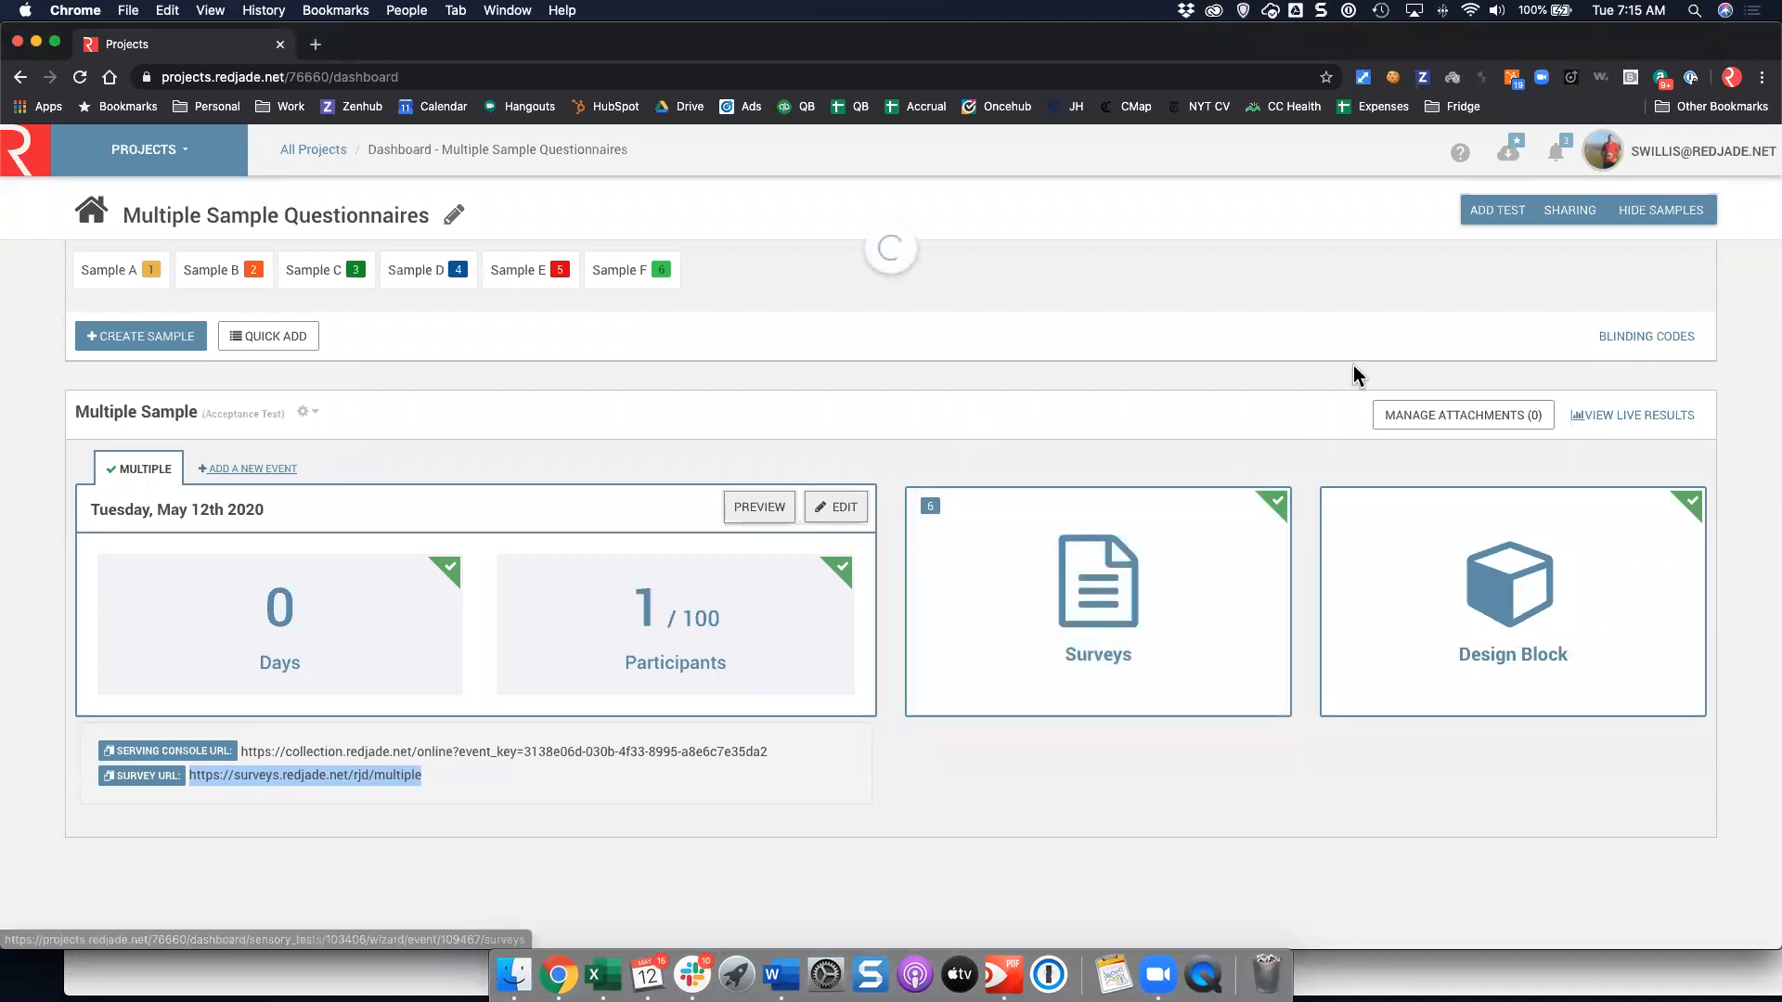
pyautogui.scroll(-3, 1290, 765)
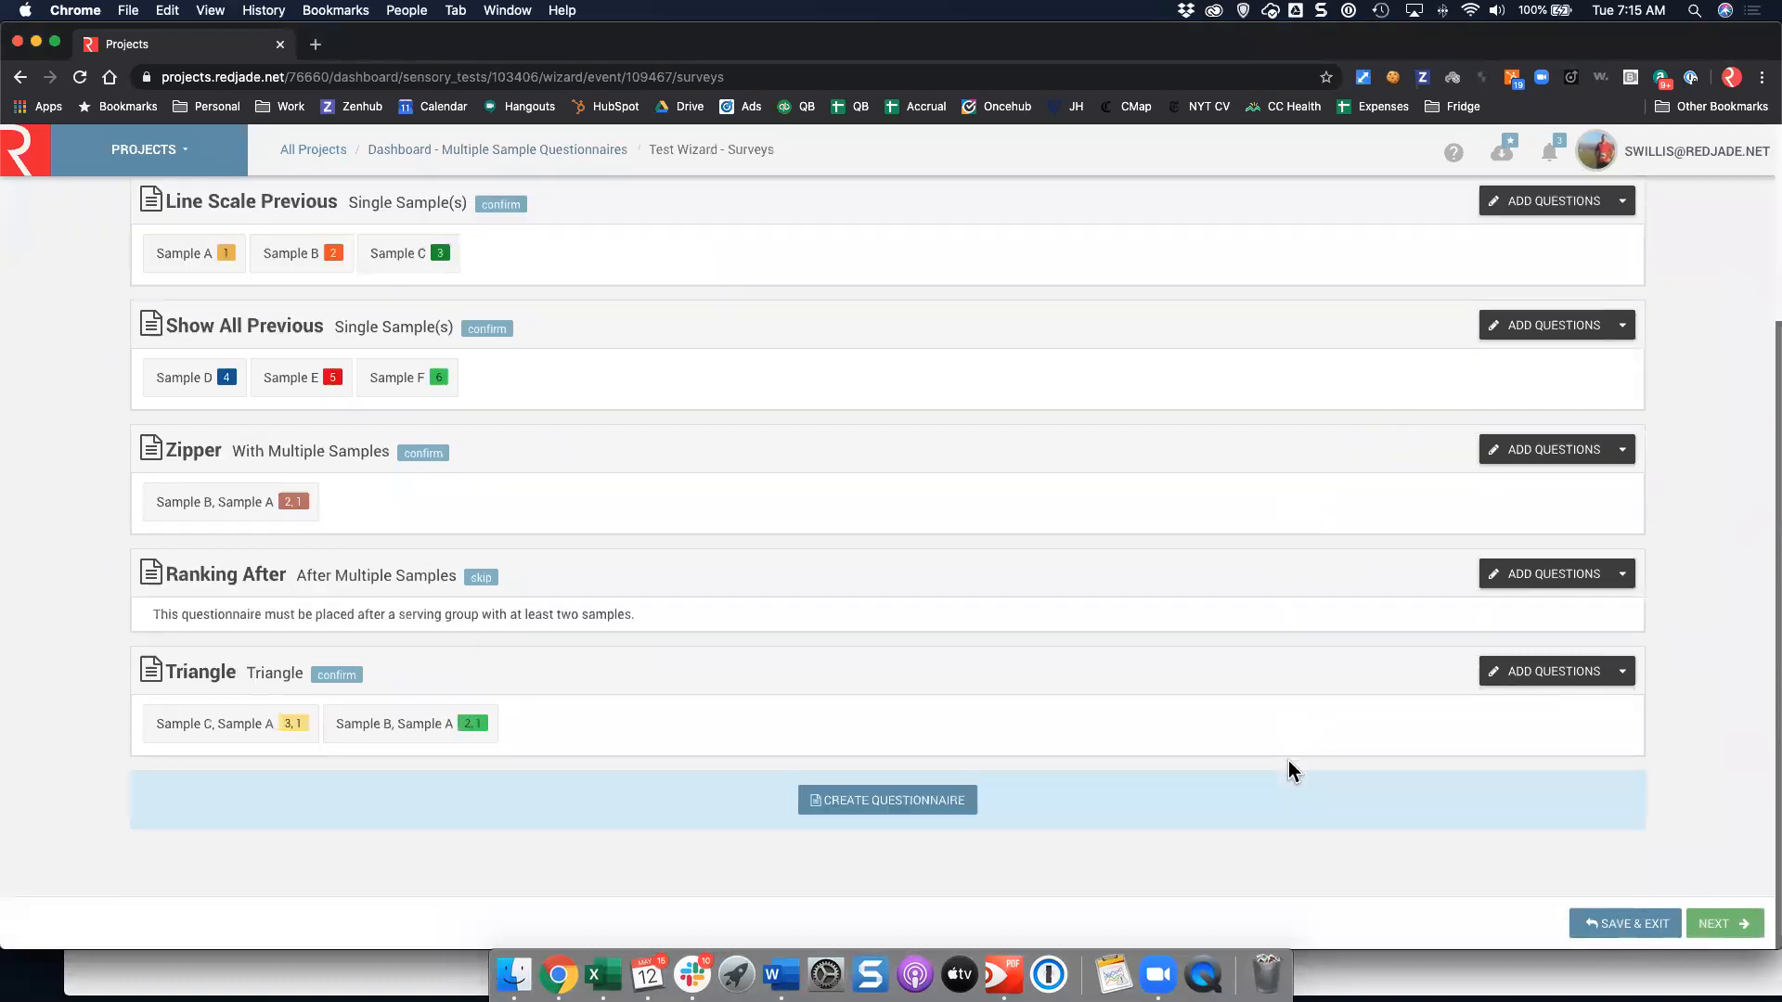
pyautogui.click(861, 815)
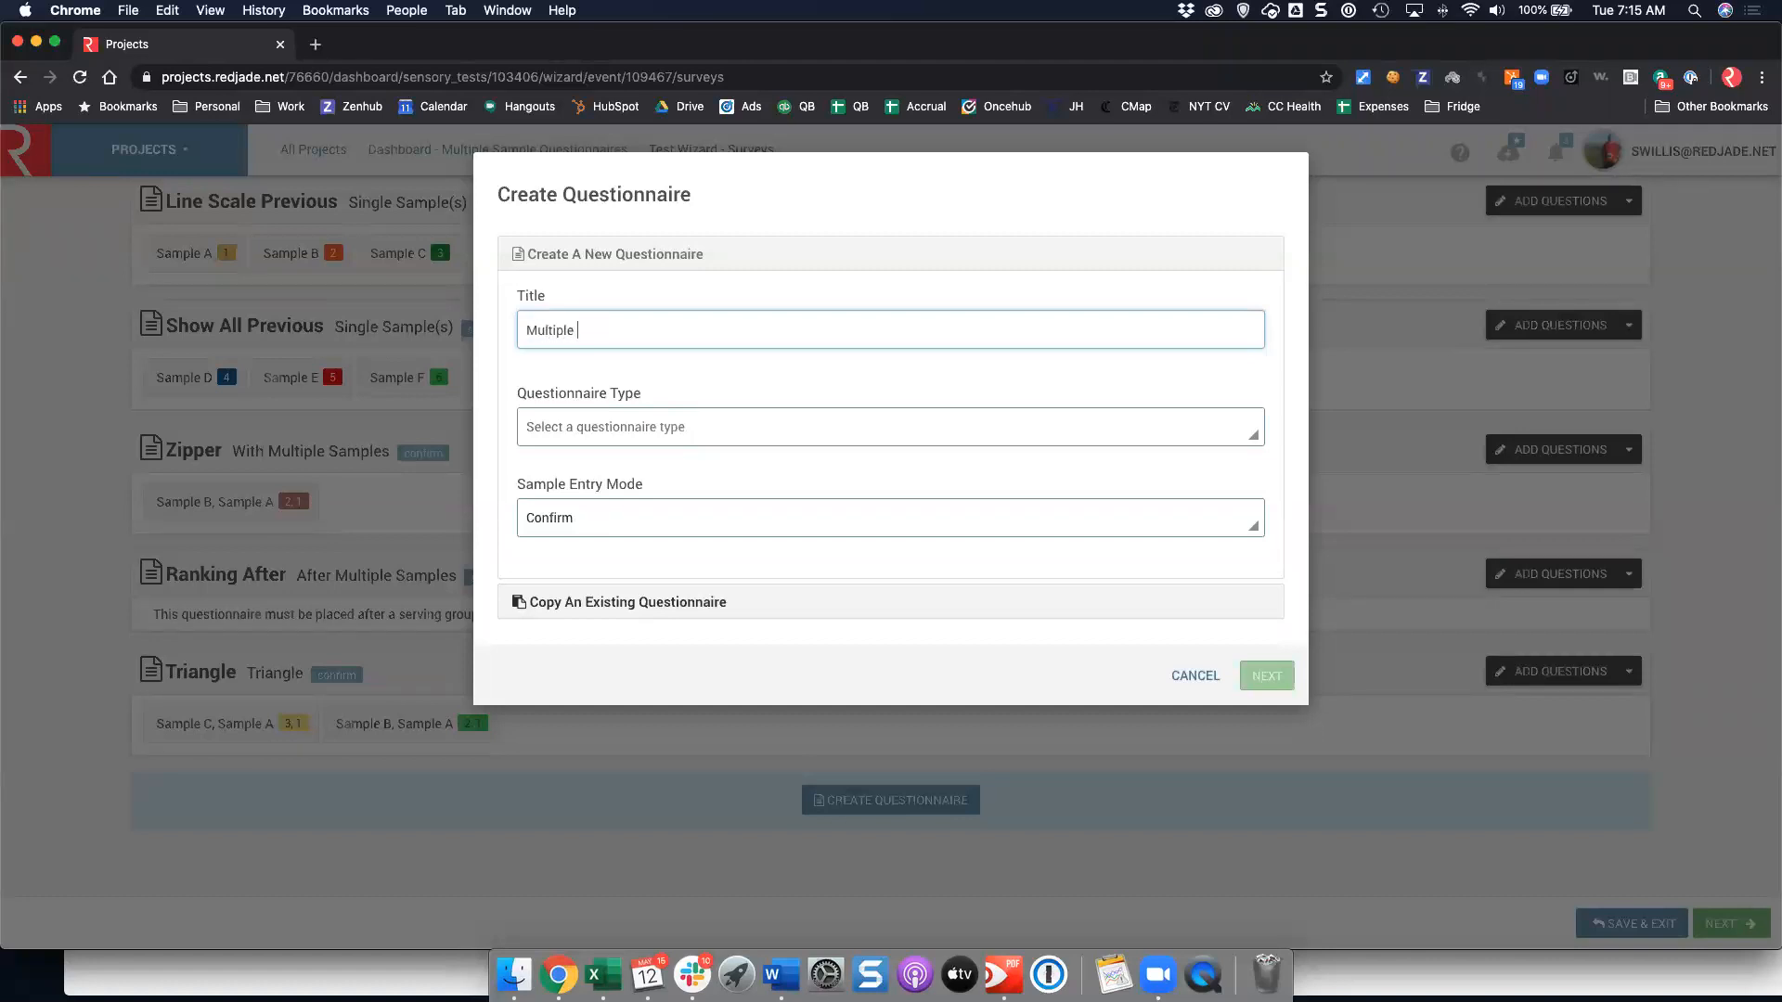
pyautogui.click(670, 425)
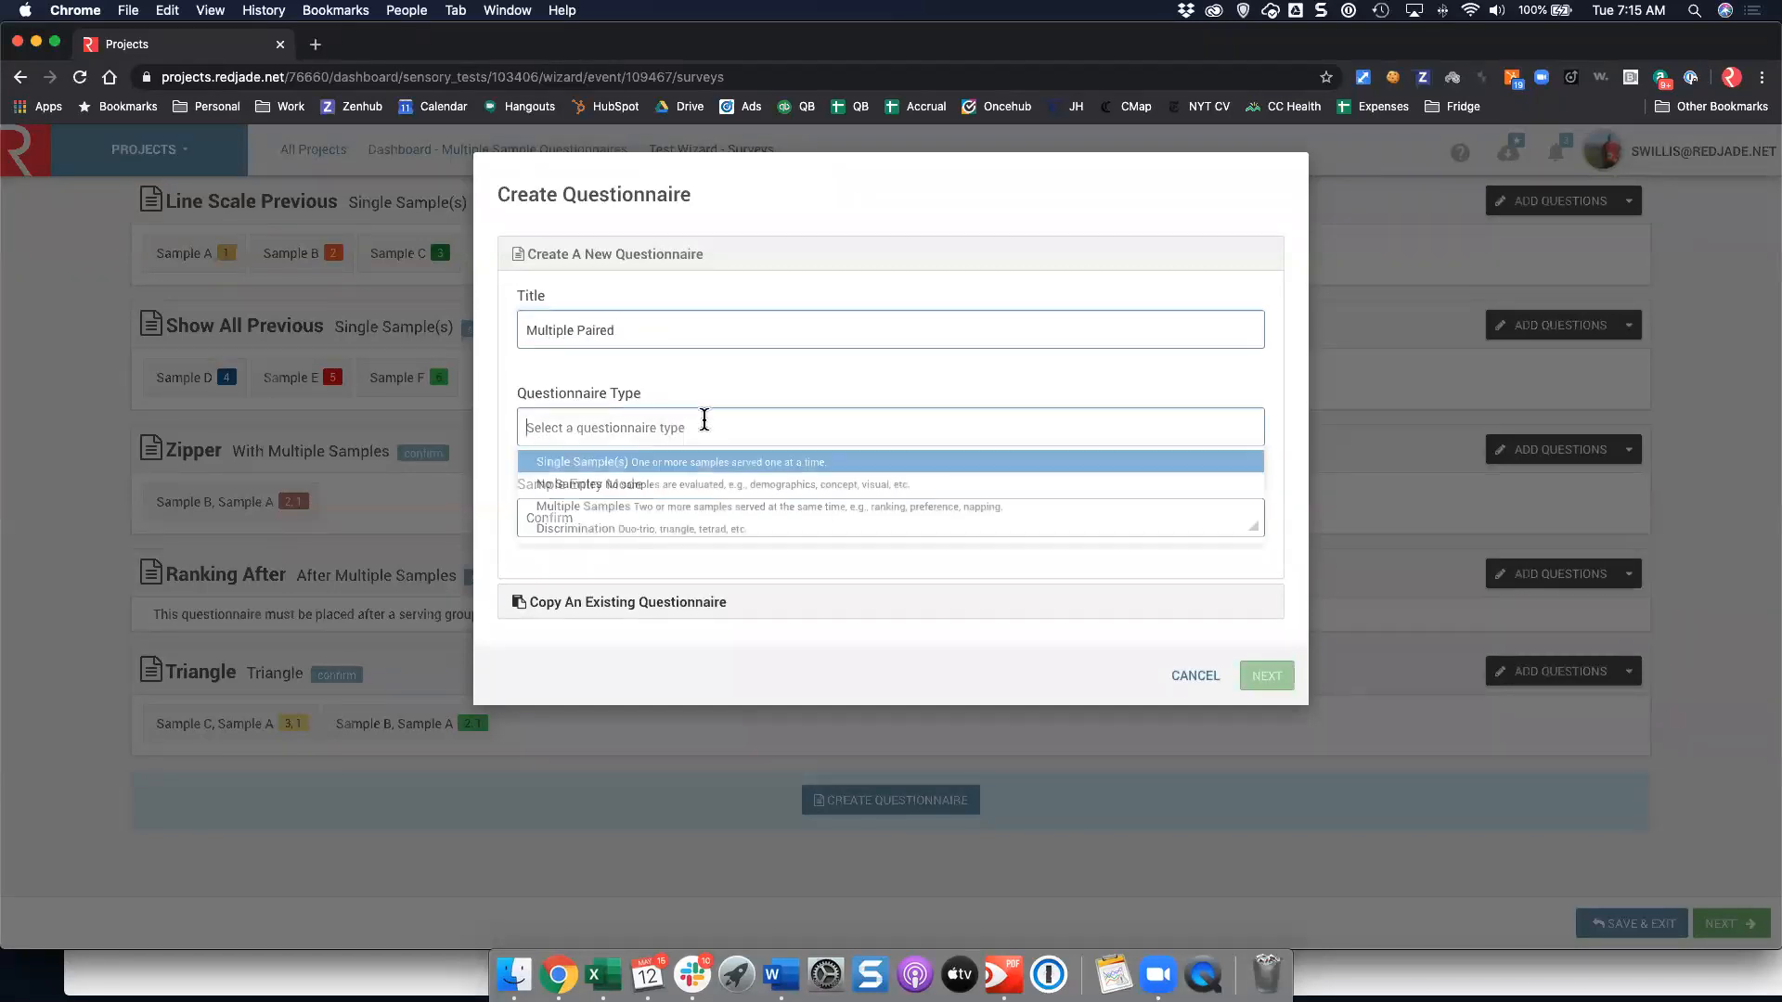
pyautogui.click(668, 509)
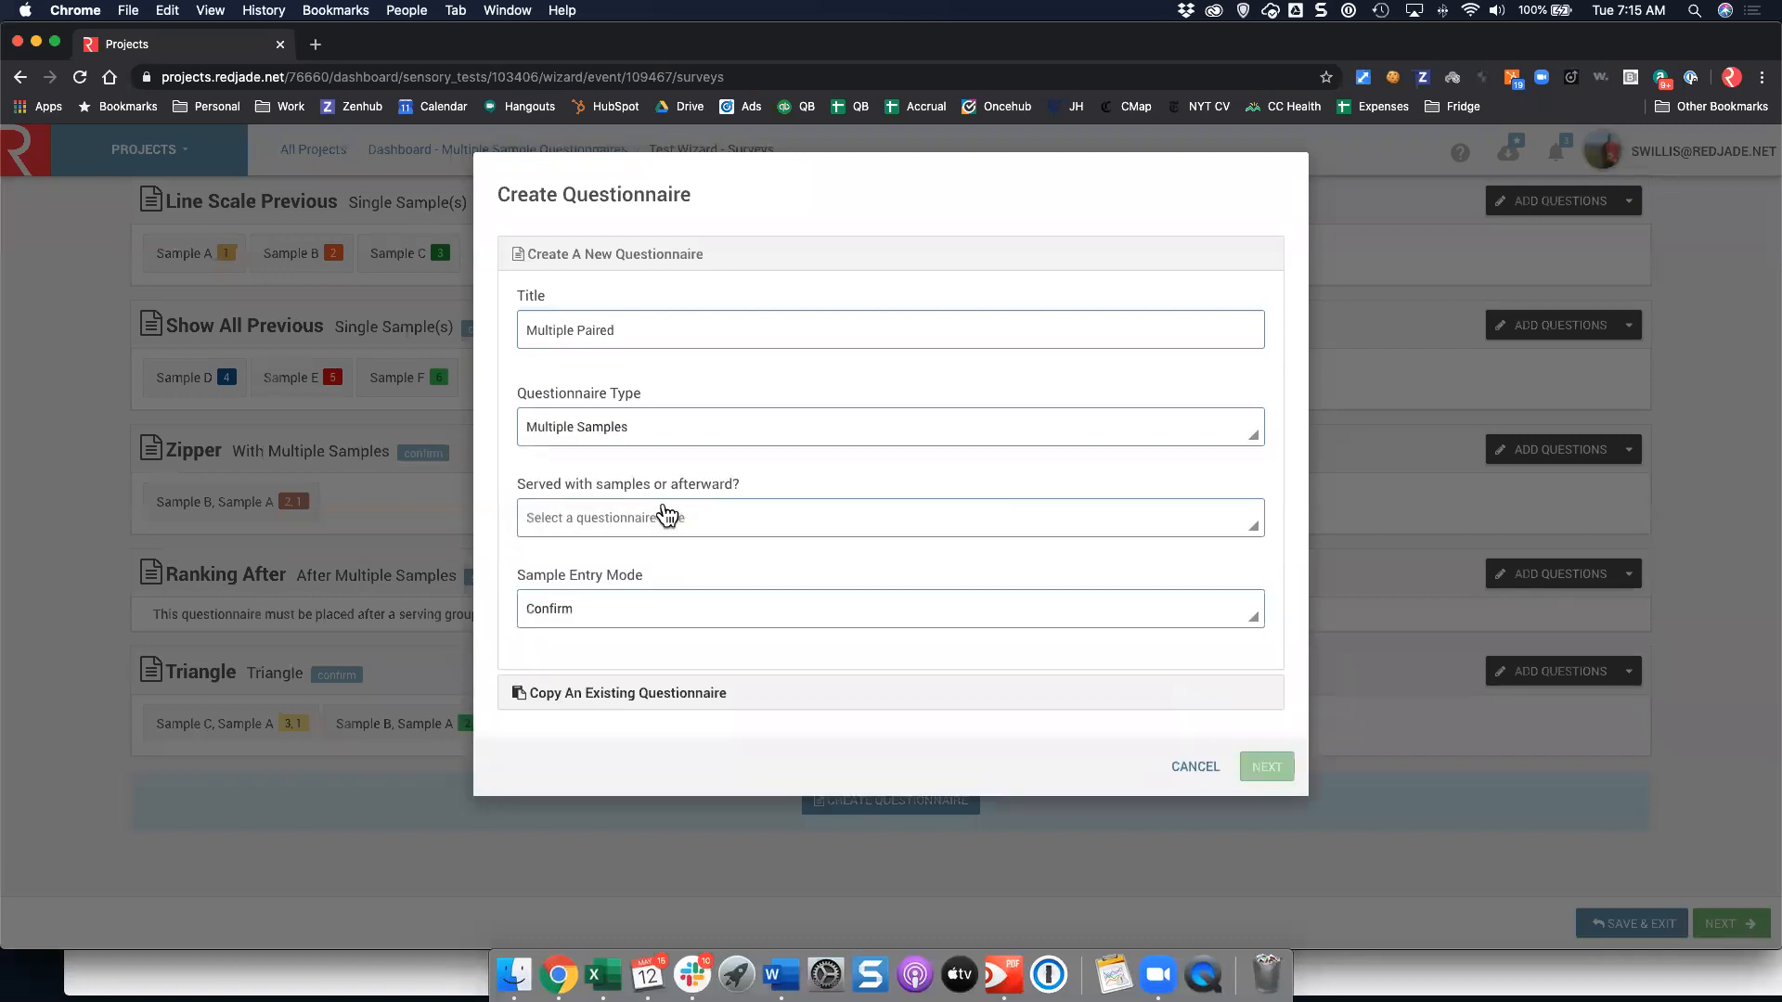
# Set the questionnaire to be served With Multiple Samples with the Skip sample entry mode, and proceed to sample selection.
pyautogui.click(613, 535)
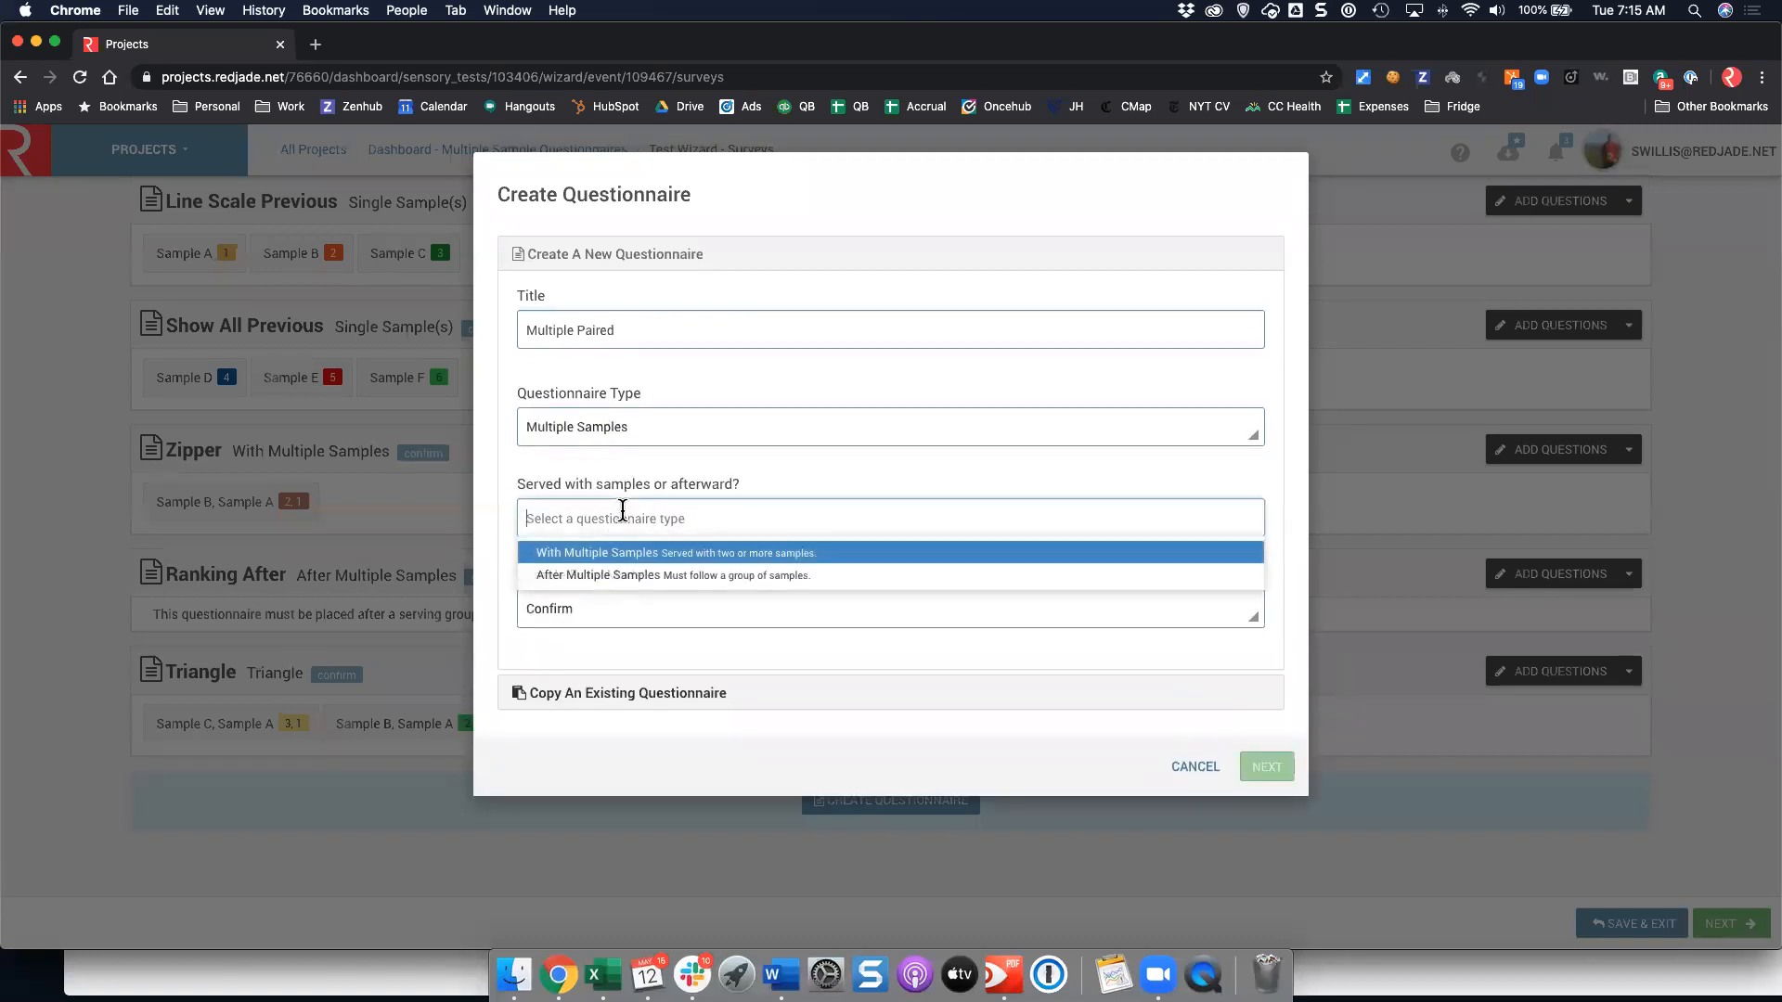
pyautogui.click(627, 557)
pyautogui.click(607, 627)
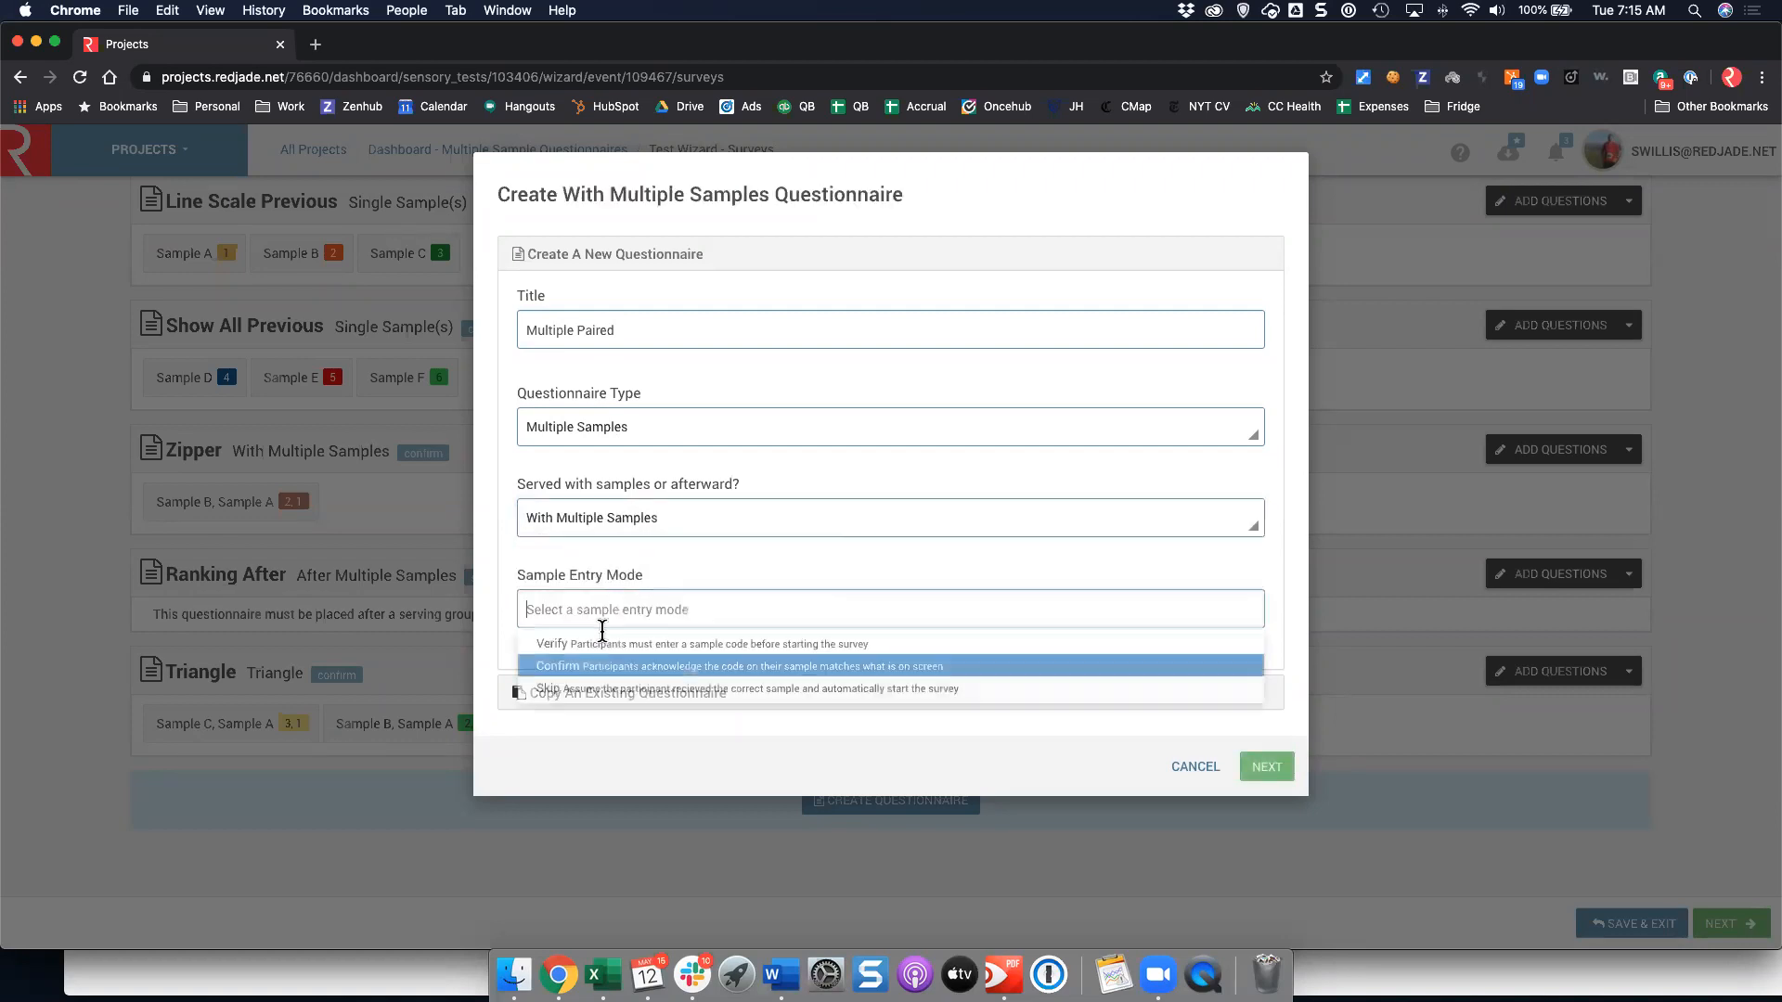
pyautogui.click(599, 696)
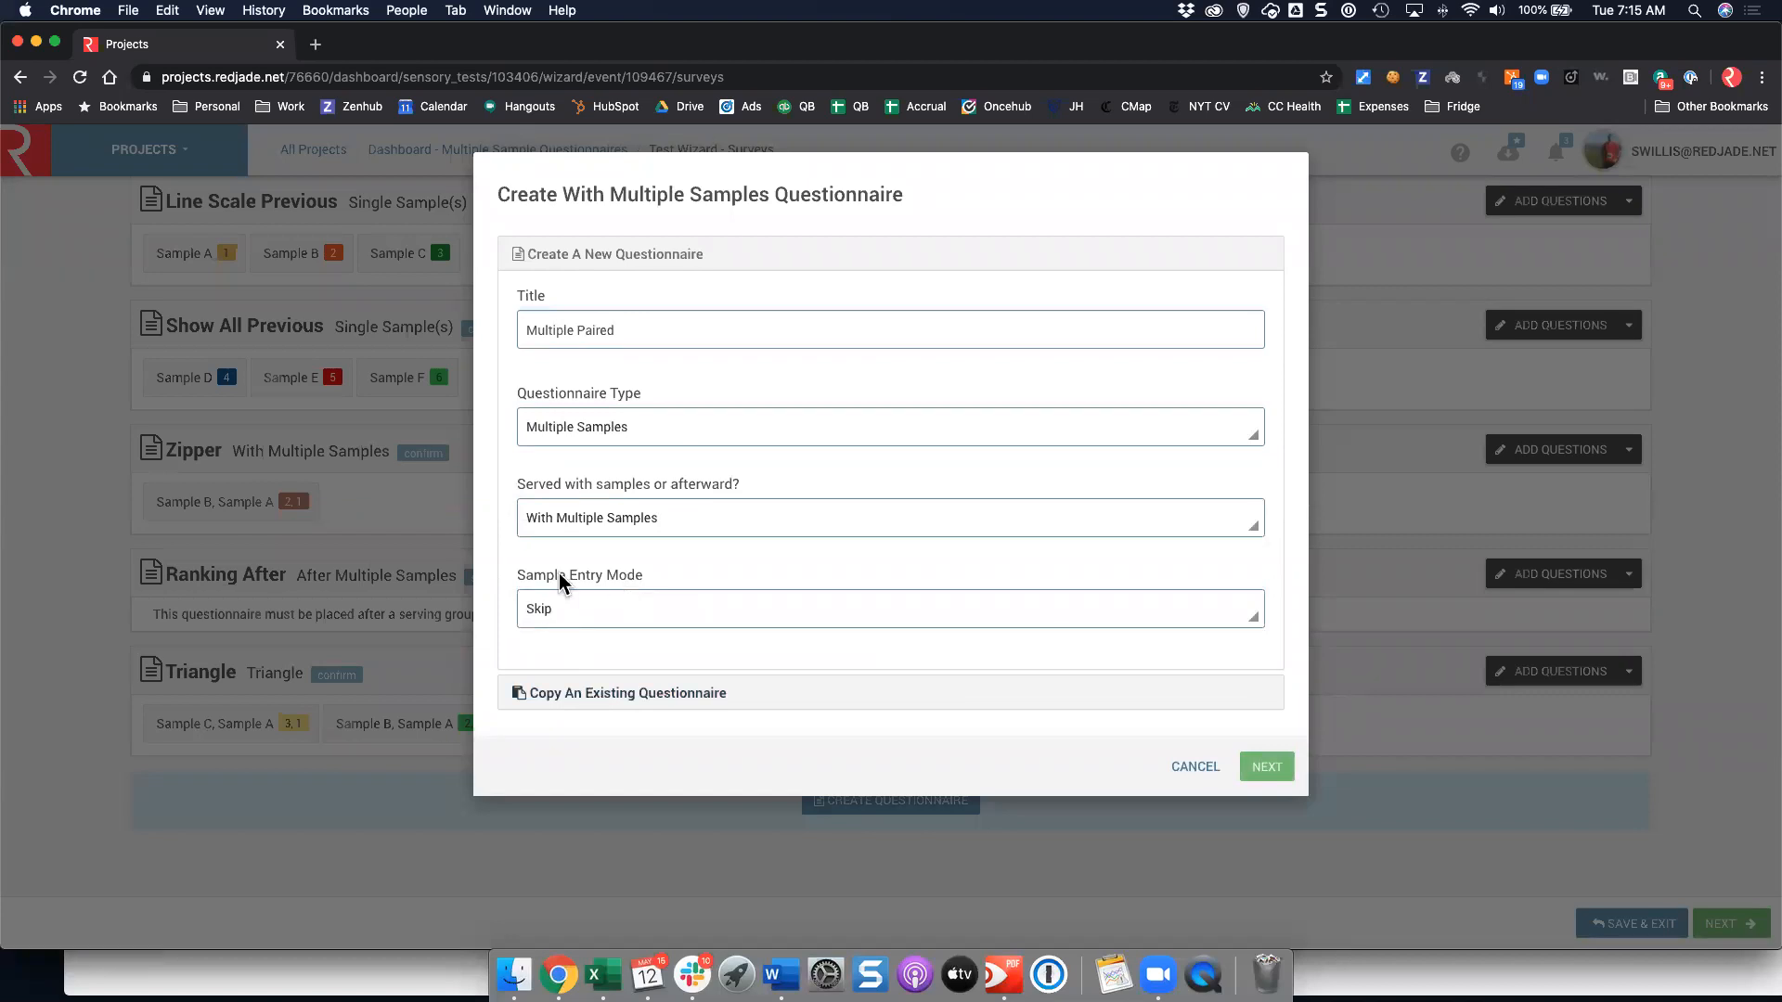
pyautogui.click(1264, 774)
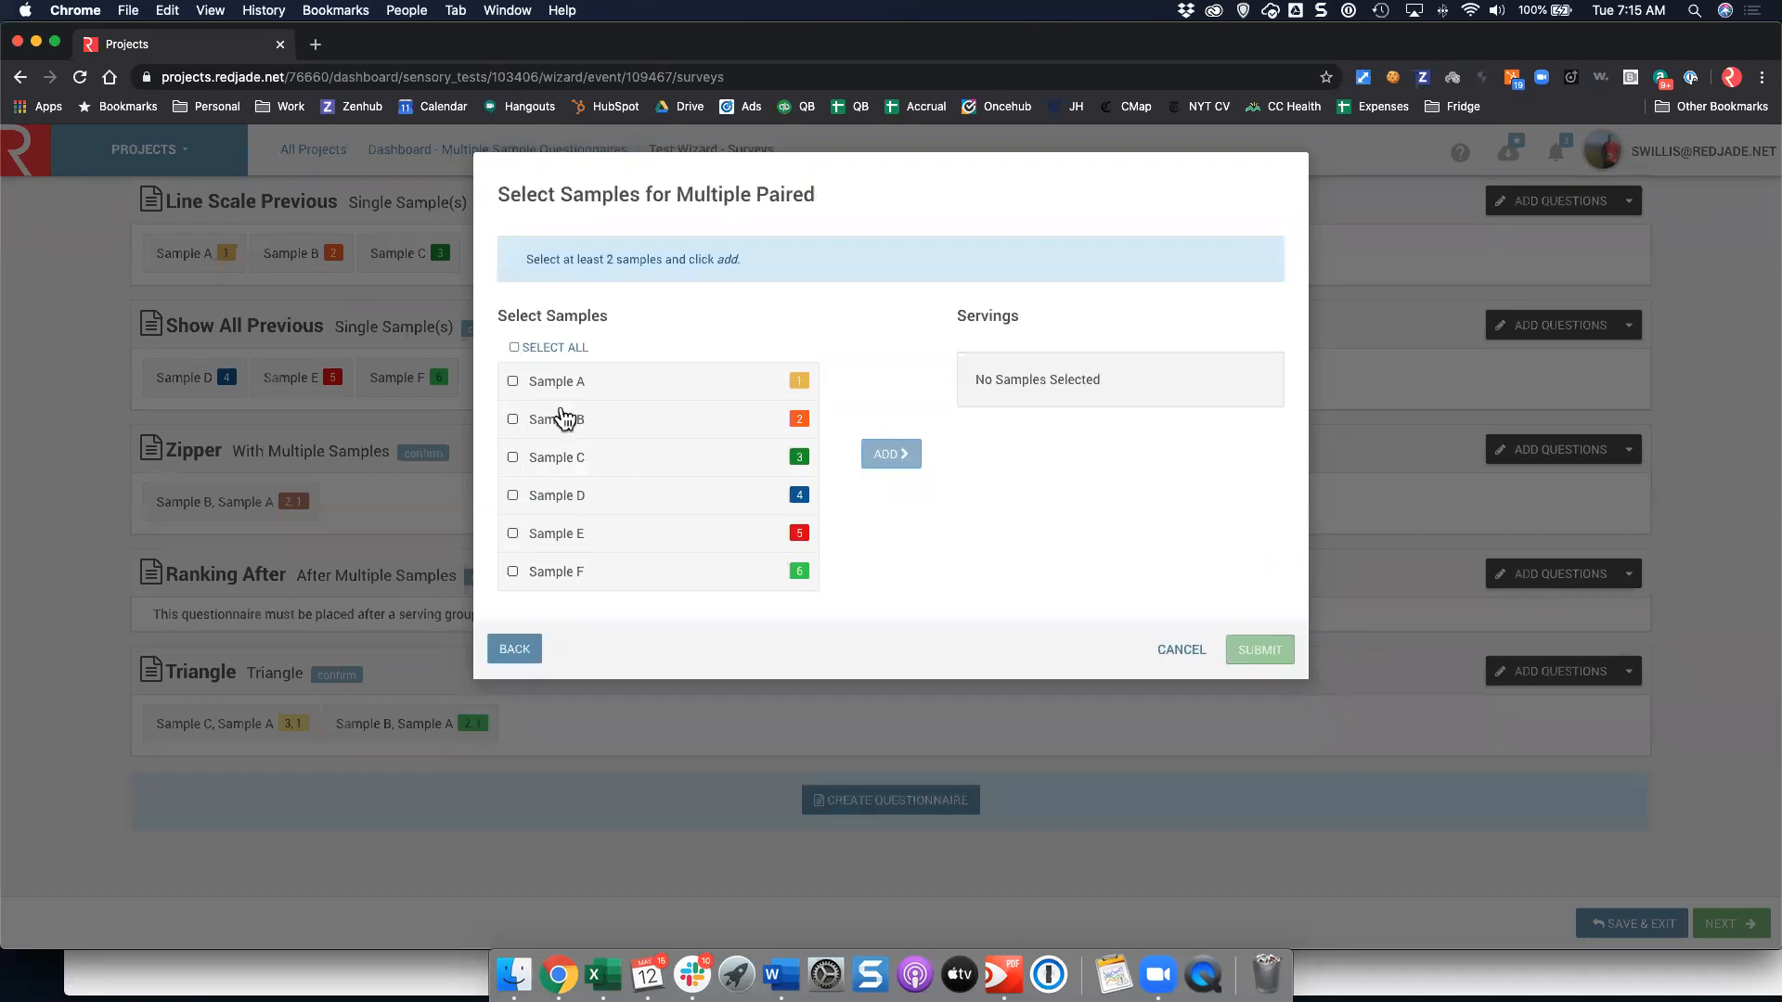
# Add the serving pairs Sample A and B, Sample A and C, and Sample B and C, and submit the questionnaire.
pyautogui.click(568, 390)
pyautogui.click(555, 426)
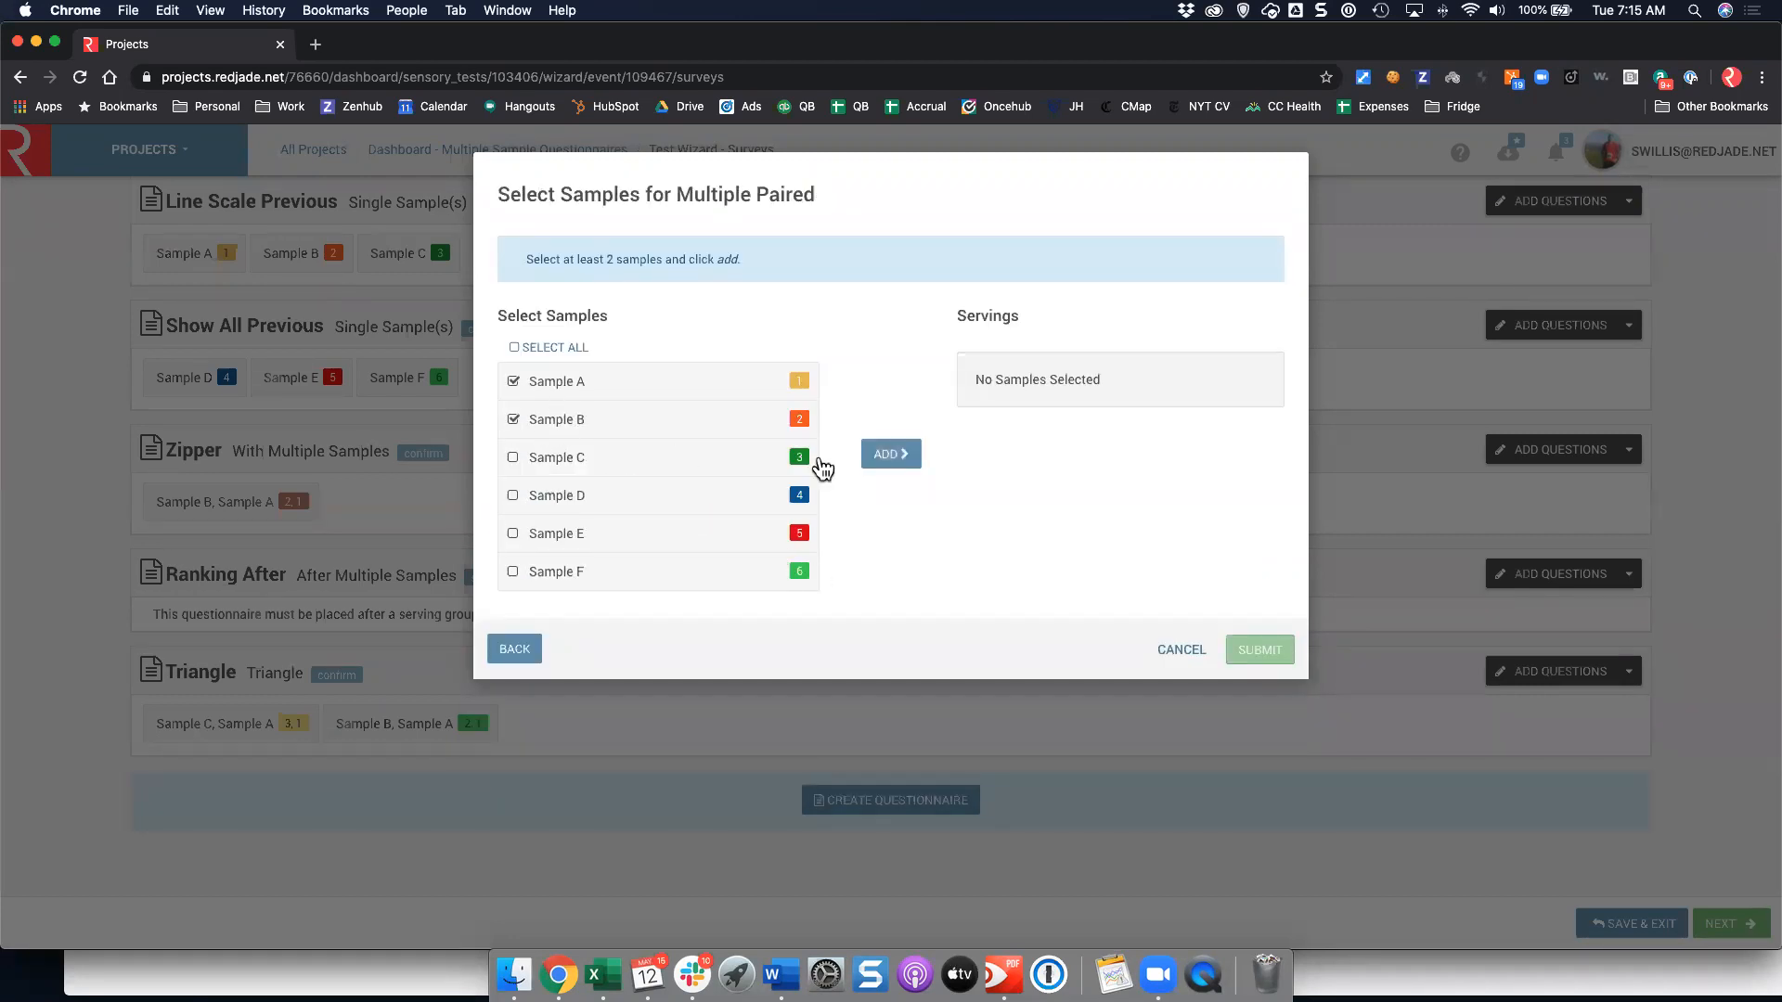
pyautogui.click(905, 453)
pyautogui.click(562, 384)
pyautogui.click(553, 459)
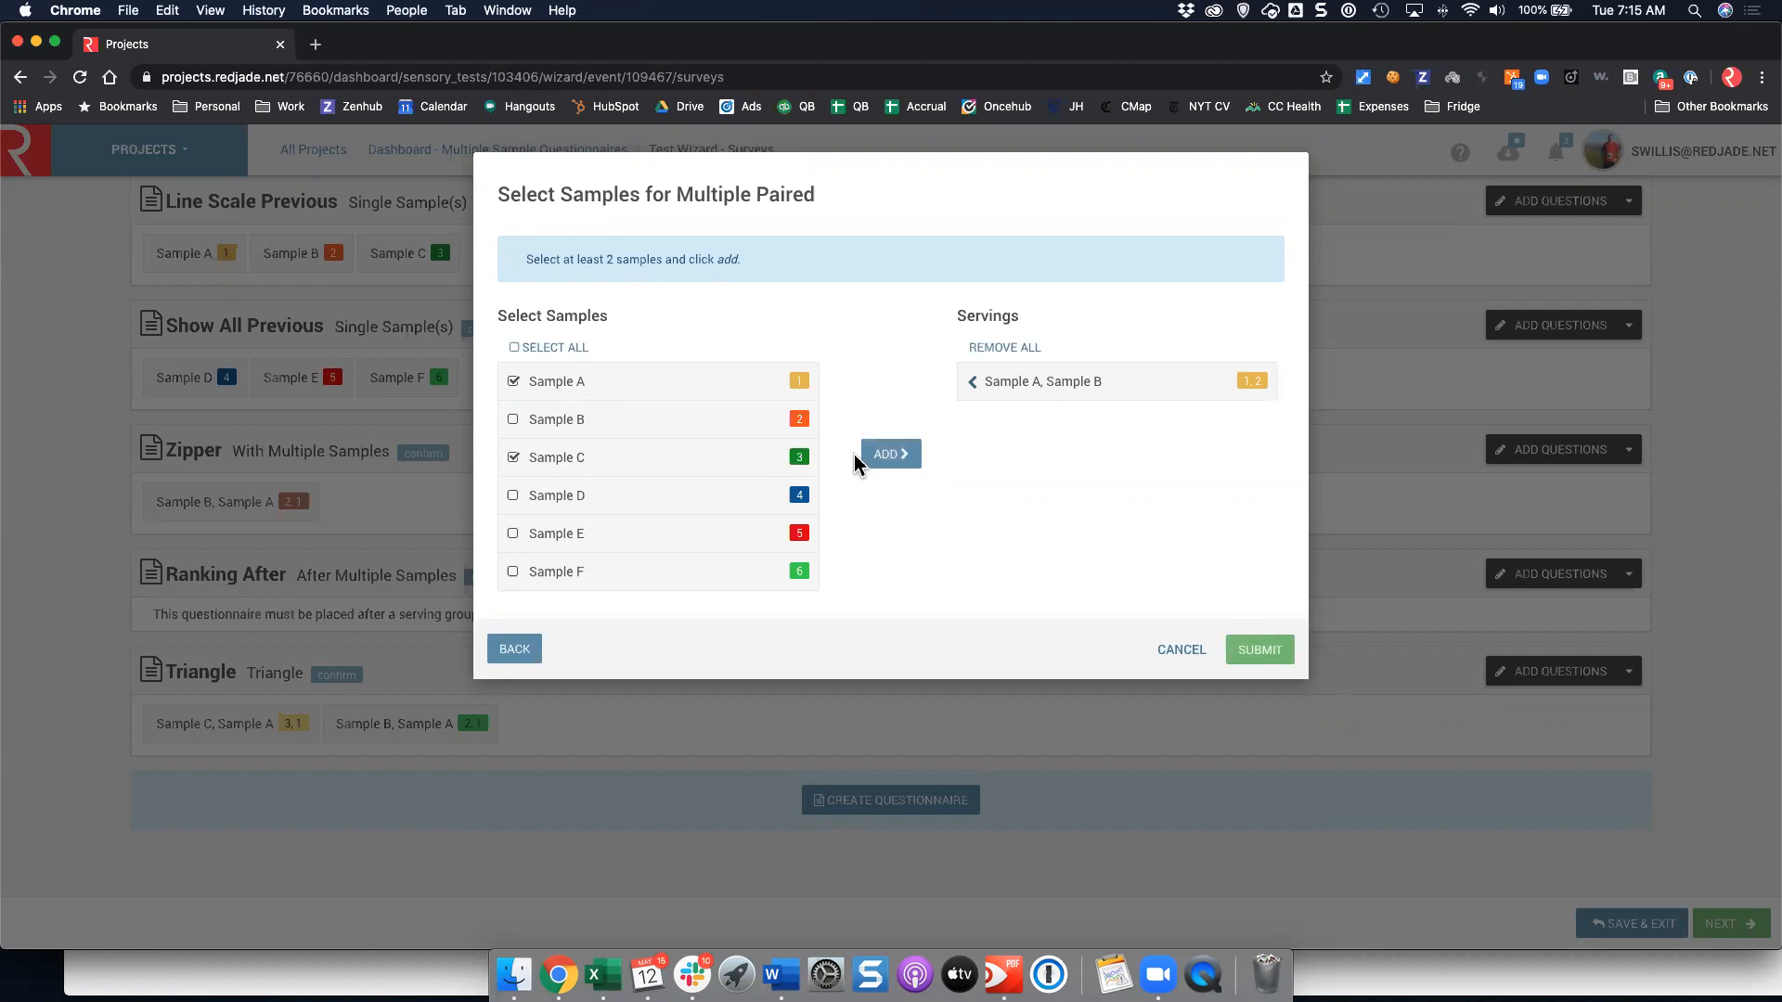
pyautogui.click(874, 464)
pyautogui.click(530, 419)
pyautogui.click(536, 460)
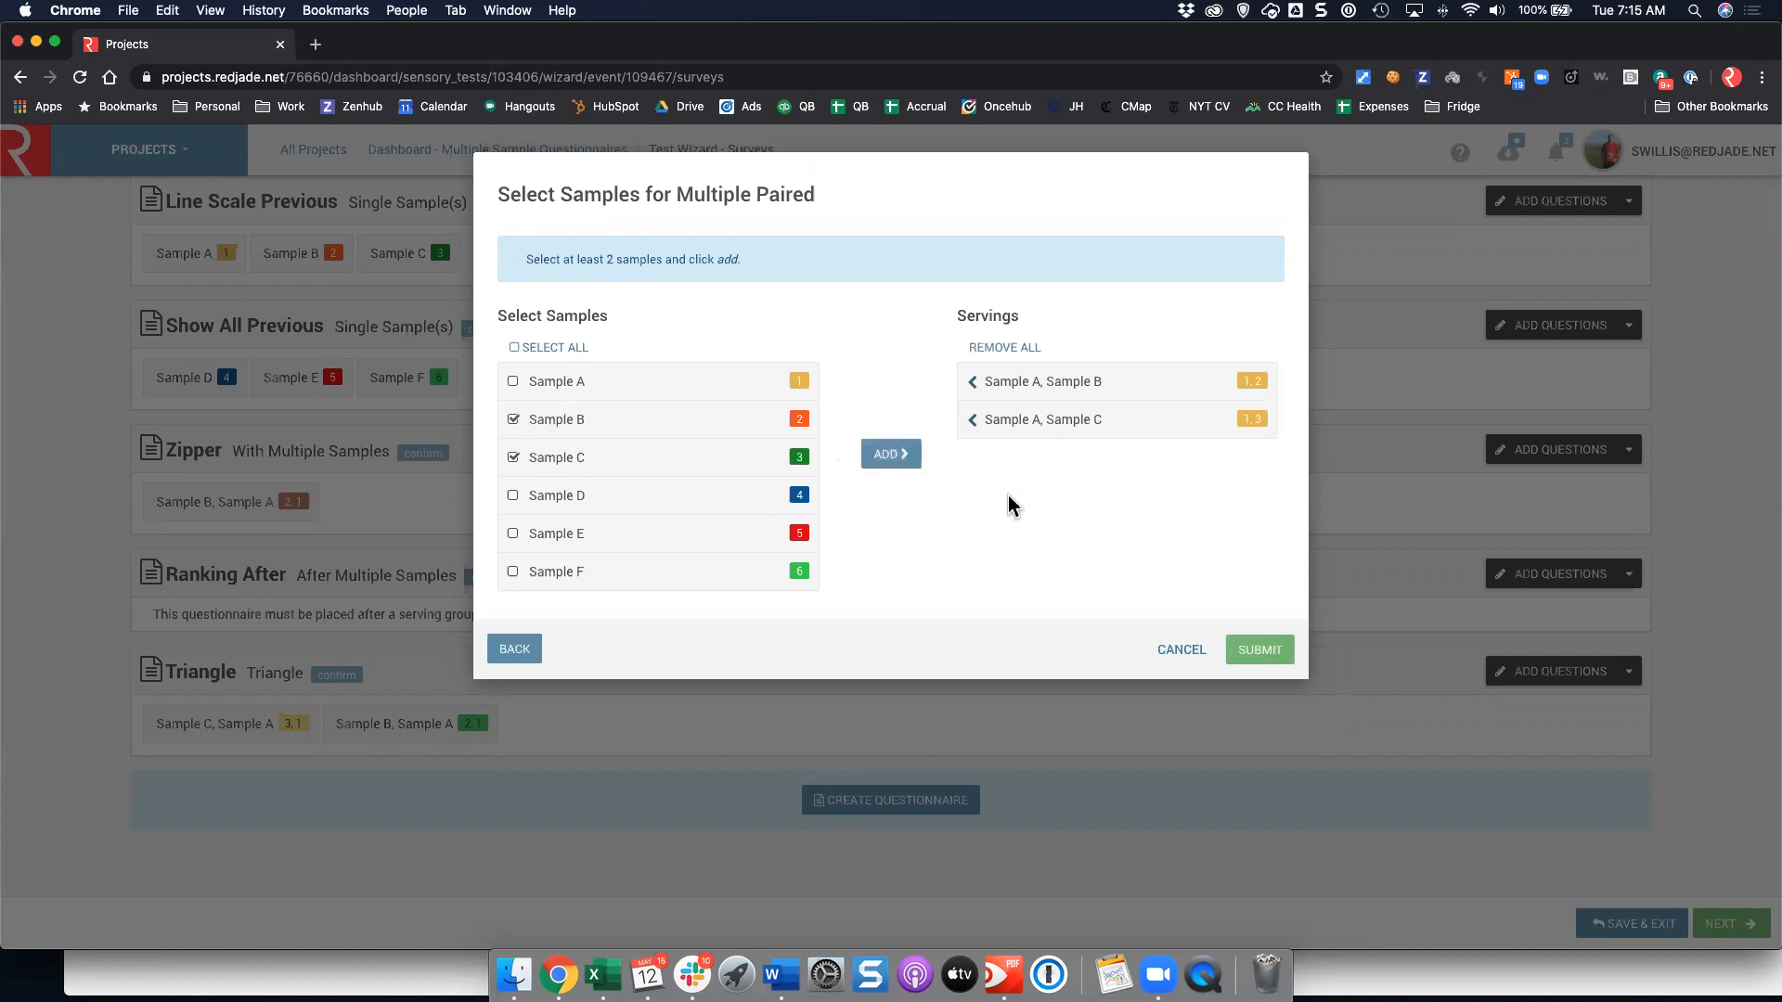
pyautogui.click(919, 452)
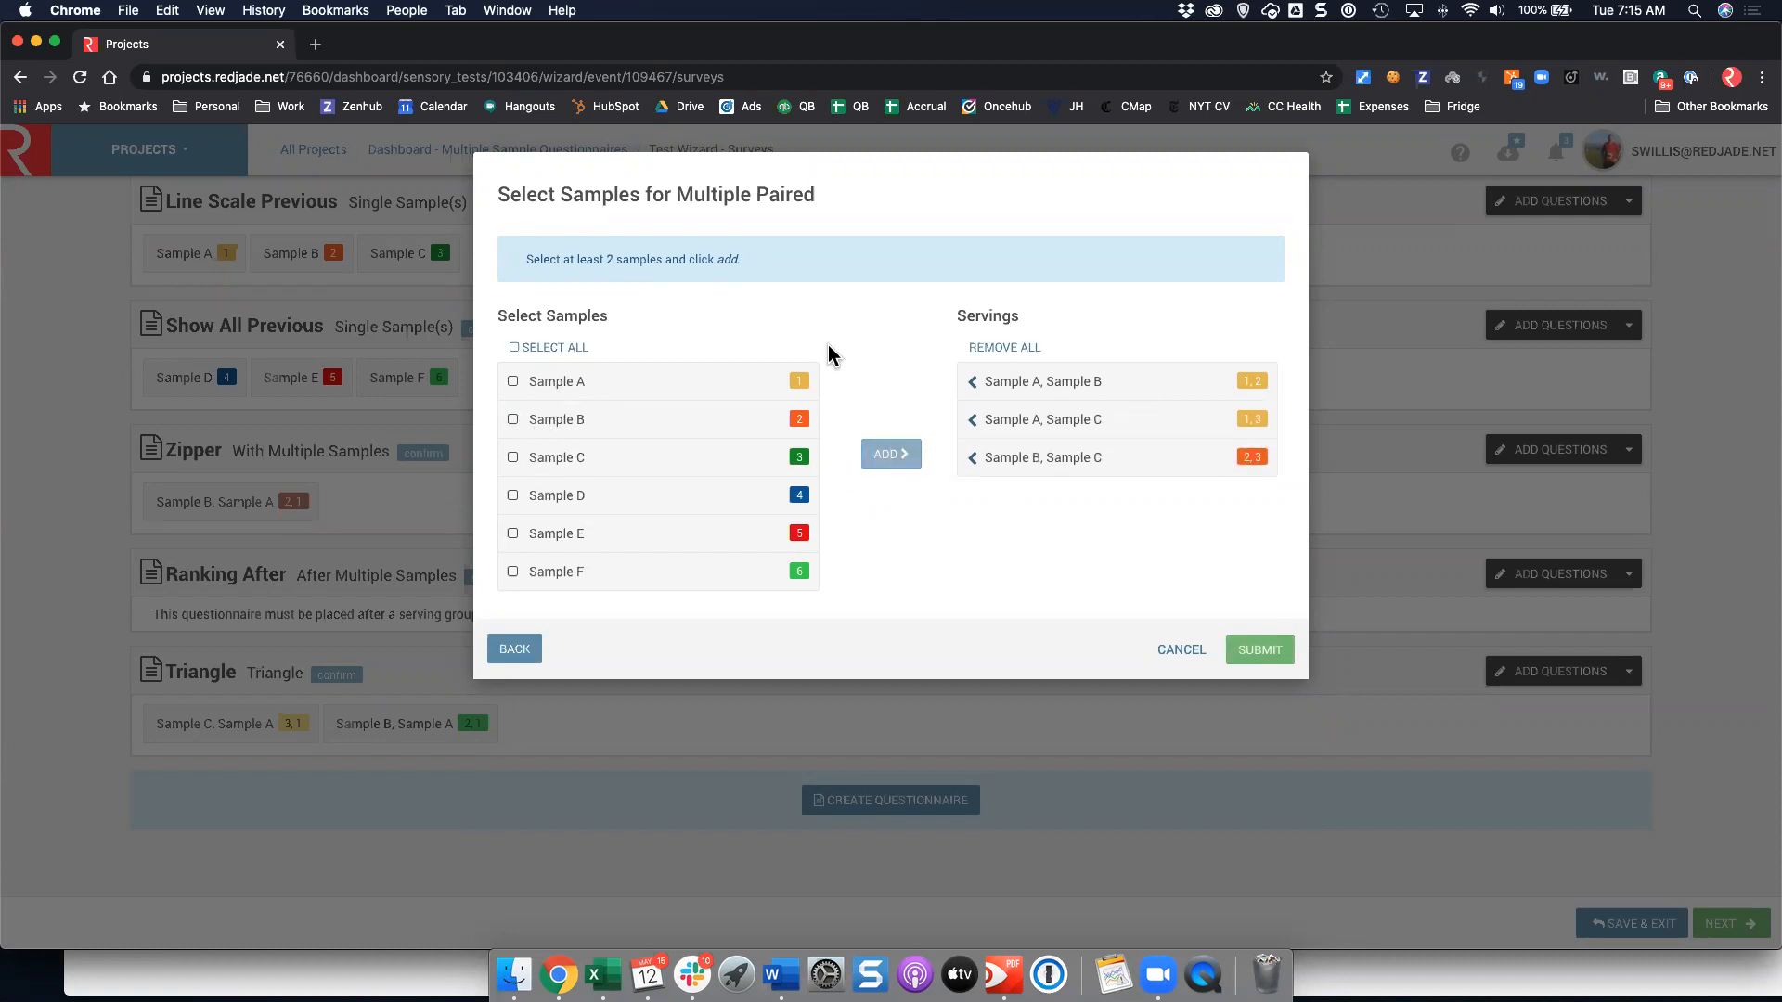
pyautogui.click(1280, 659)
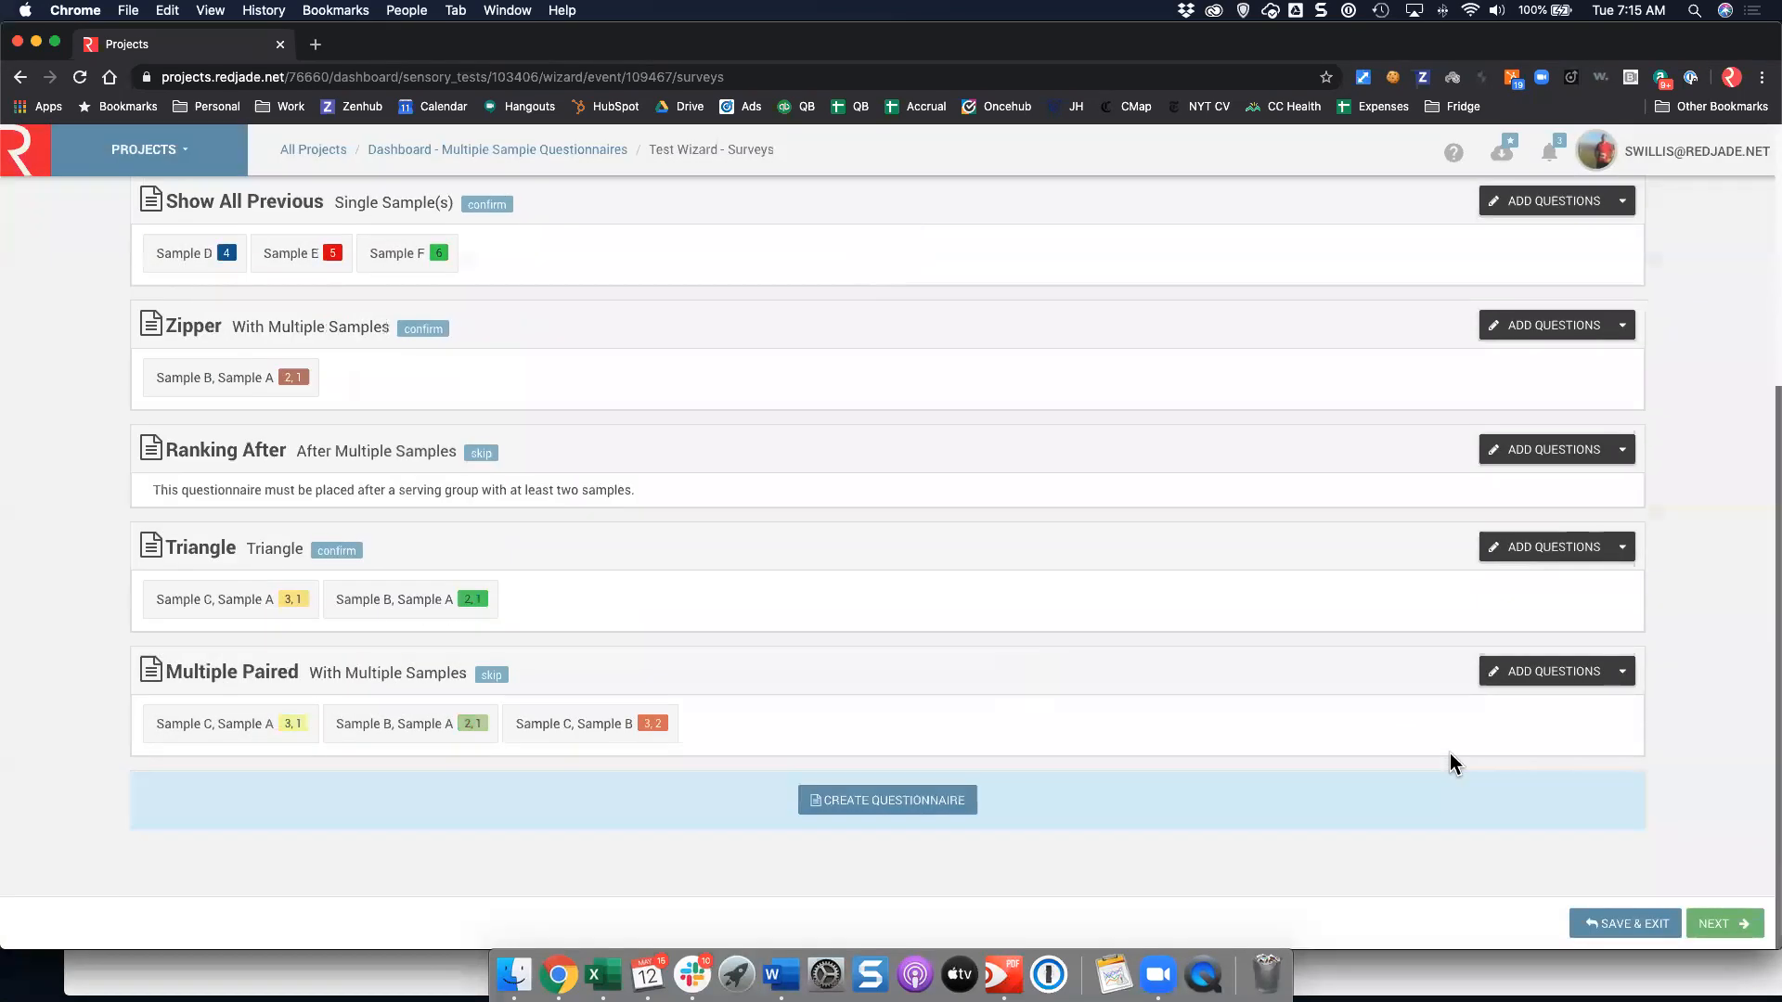
# Add a Multiple Sample Preference question to the Multiple Paired questionnaire, save it, and close the editor.
pyautogui.click(1568, 672)
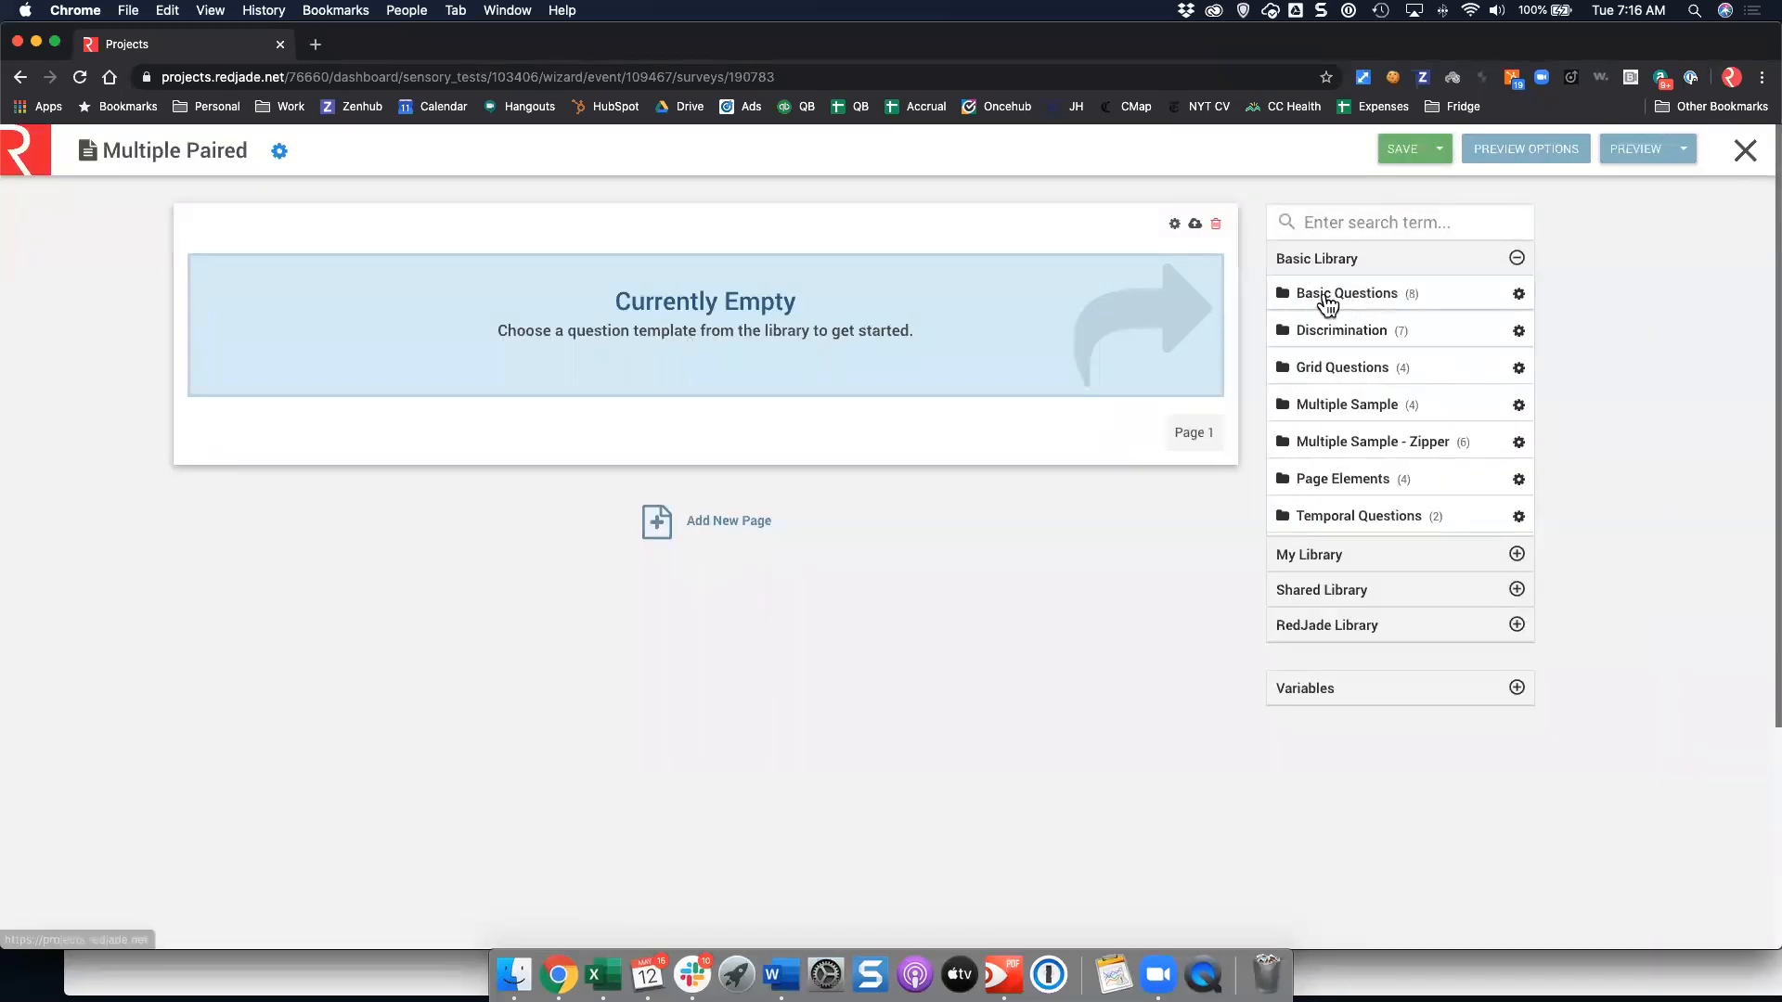
pyautogui.click(1329, 411)
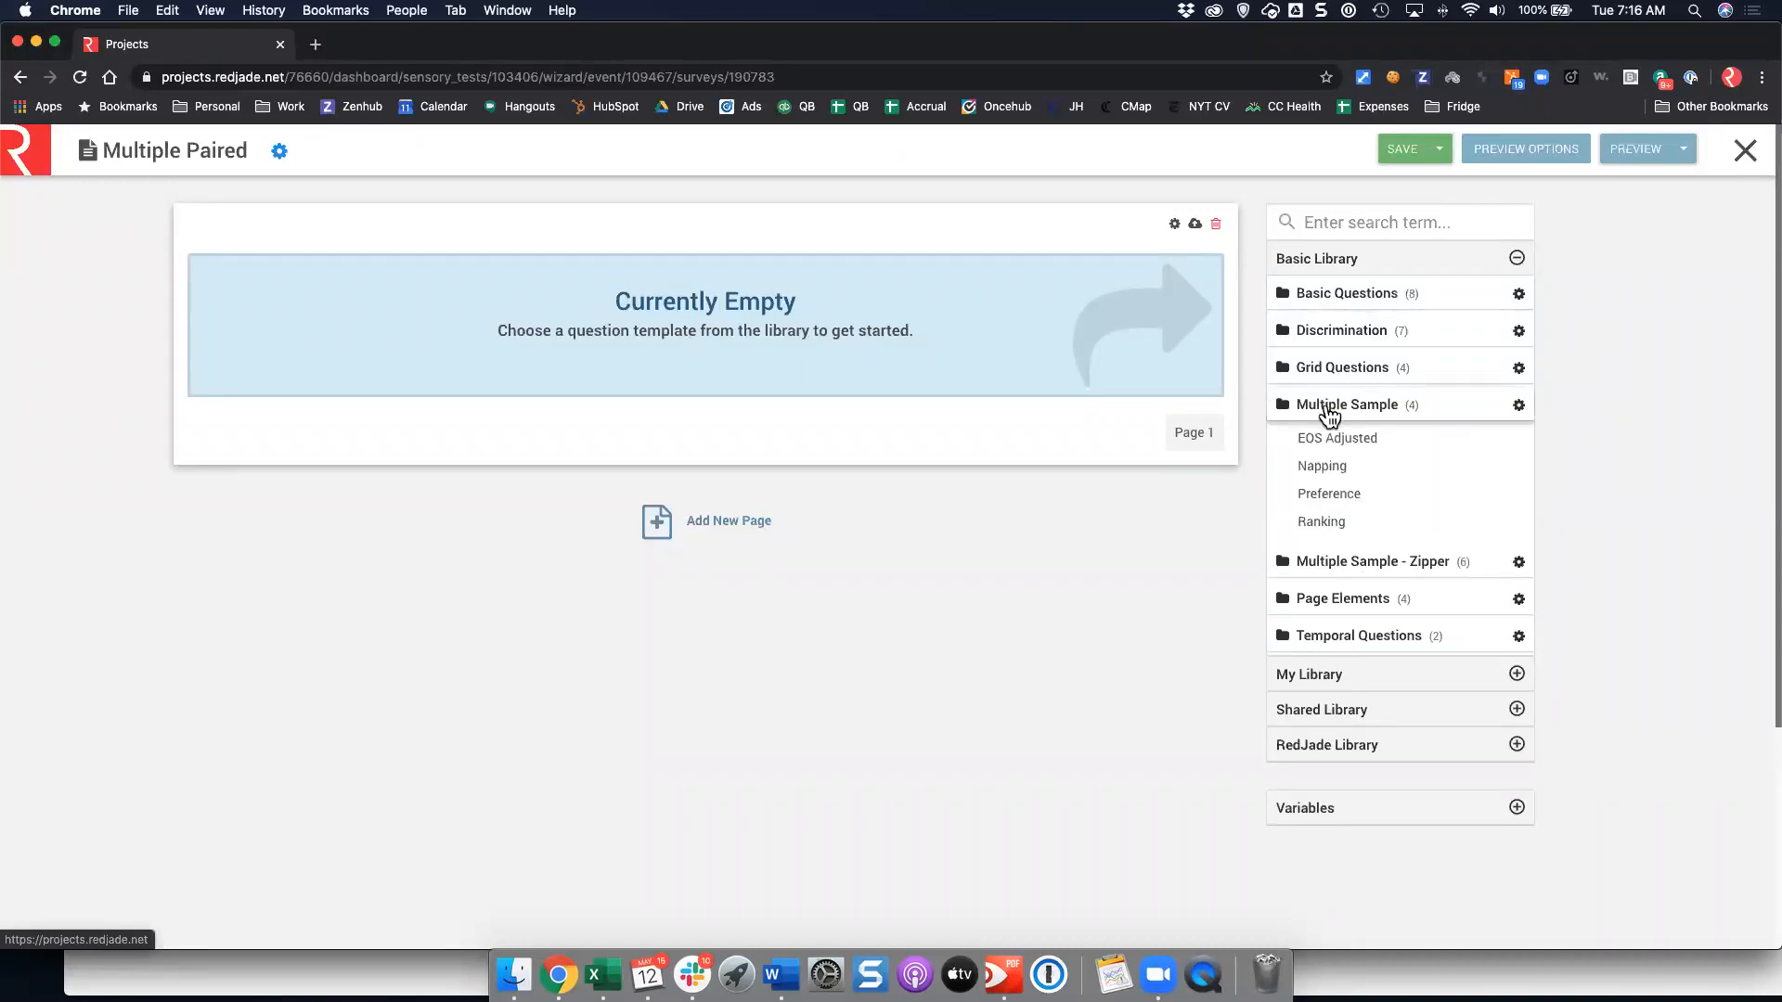
pyautogui.click(1280, 495)
pyautogui.click(1401, 150)
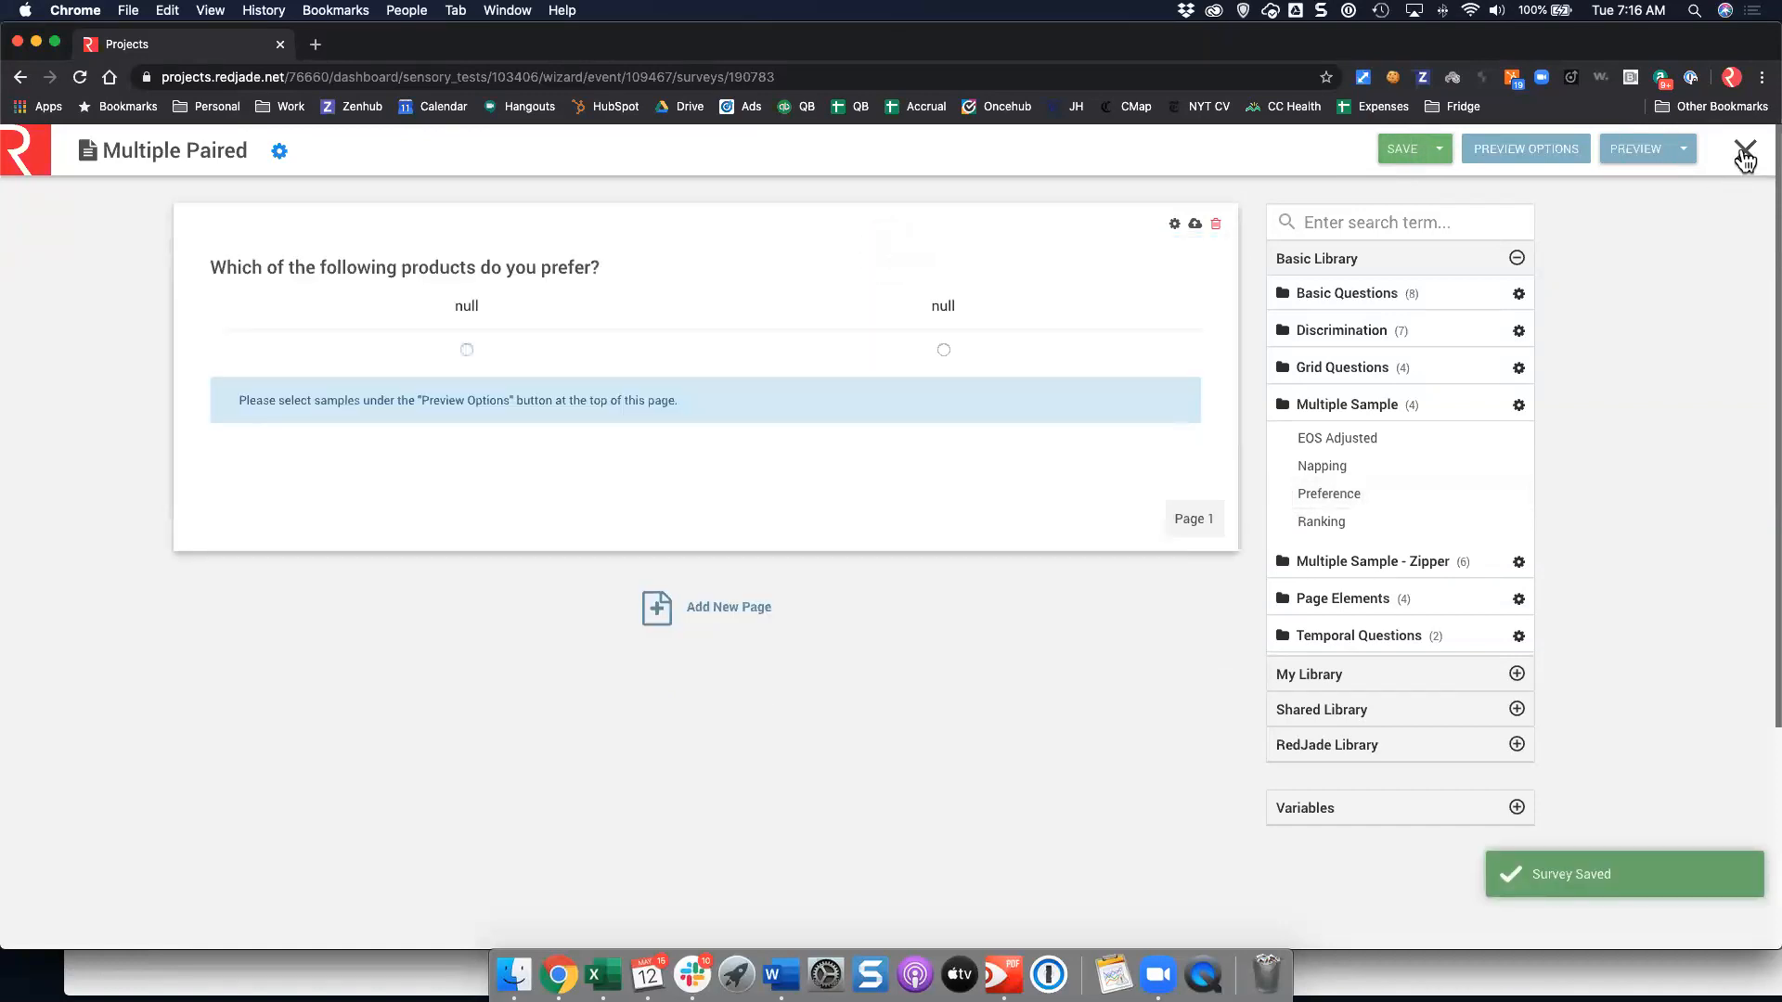
pyautogui.click(1744, 153)
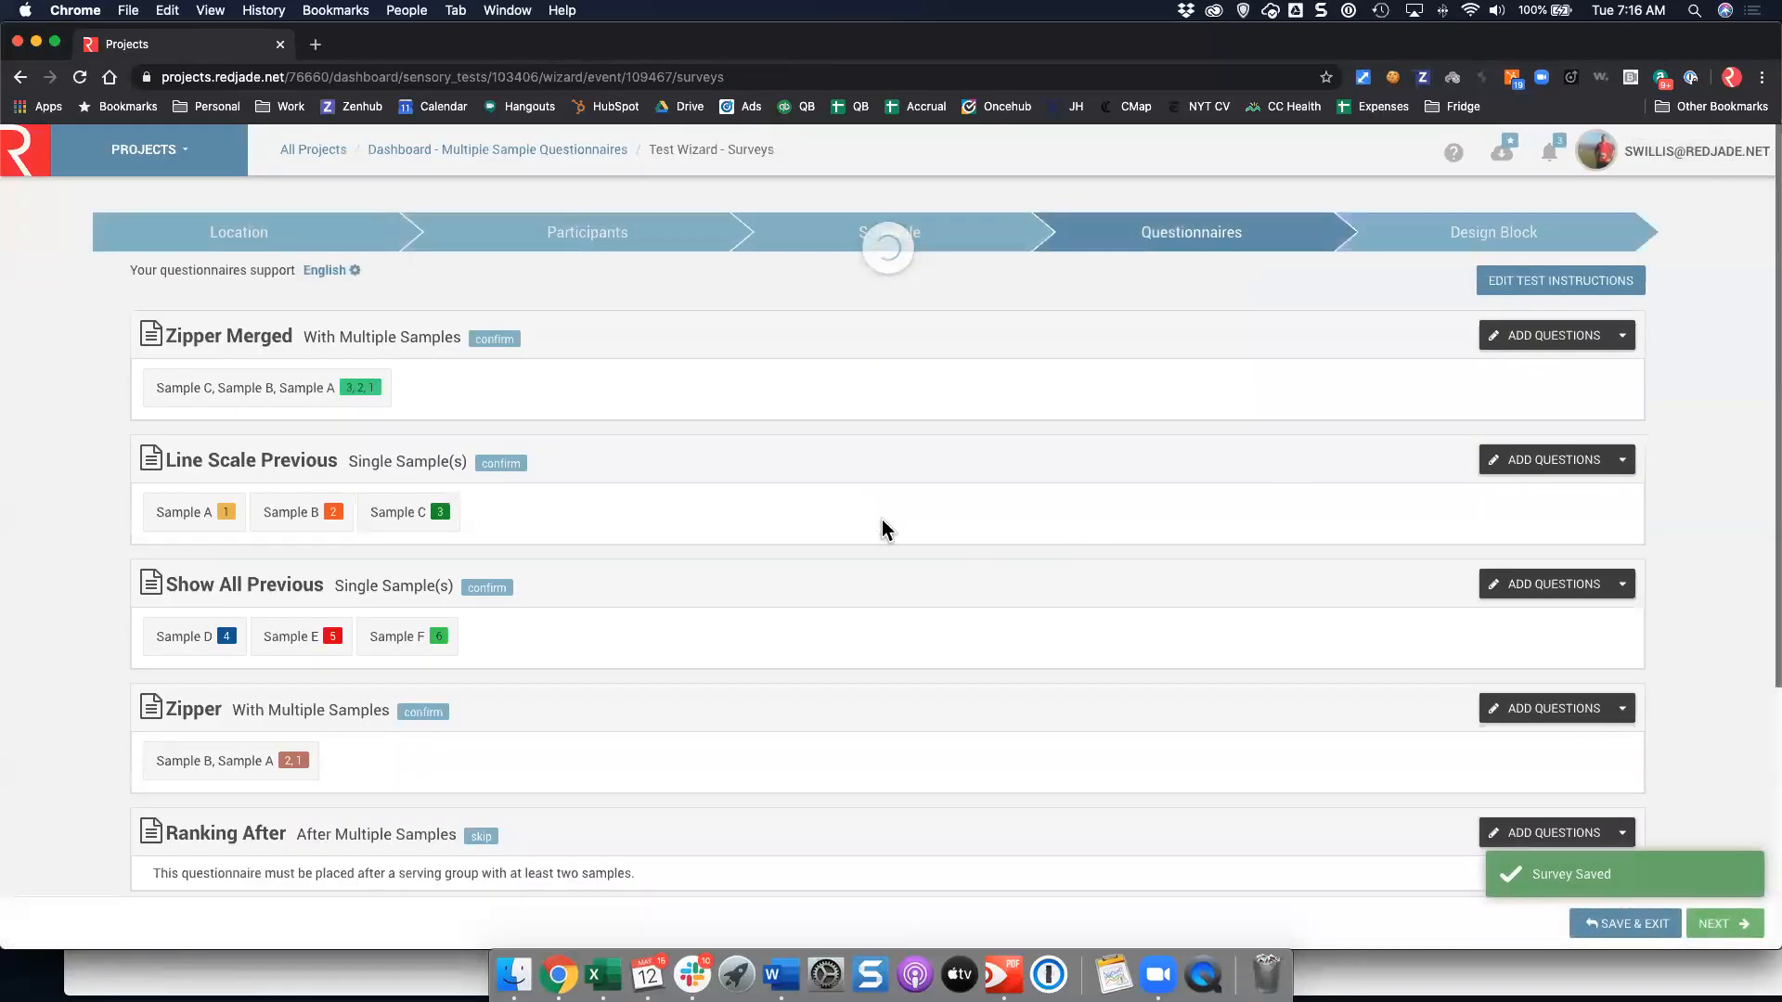
# Open the design block for editing and try to include the Multiple Paired questionnaire in Design 1.
pyautogui.scroll(-5, 755, 558)
pyautogui.click(1744, 924)
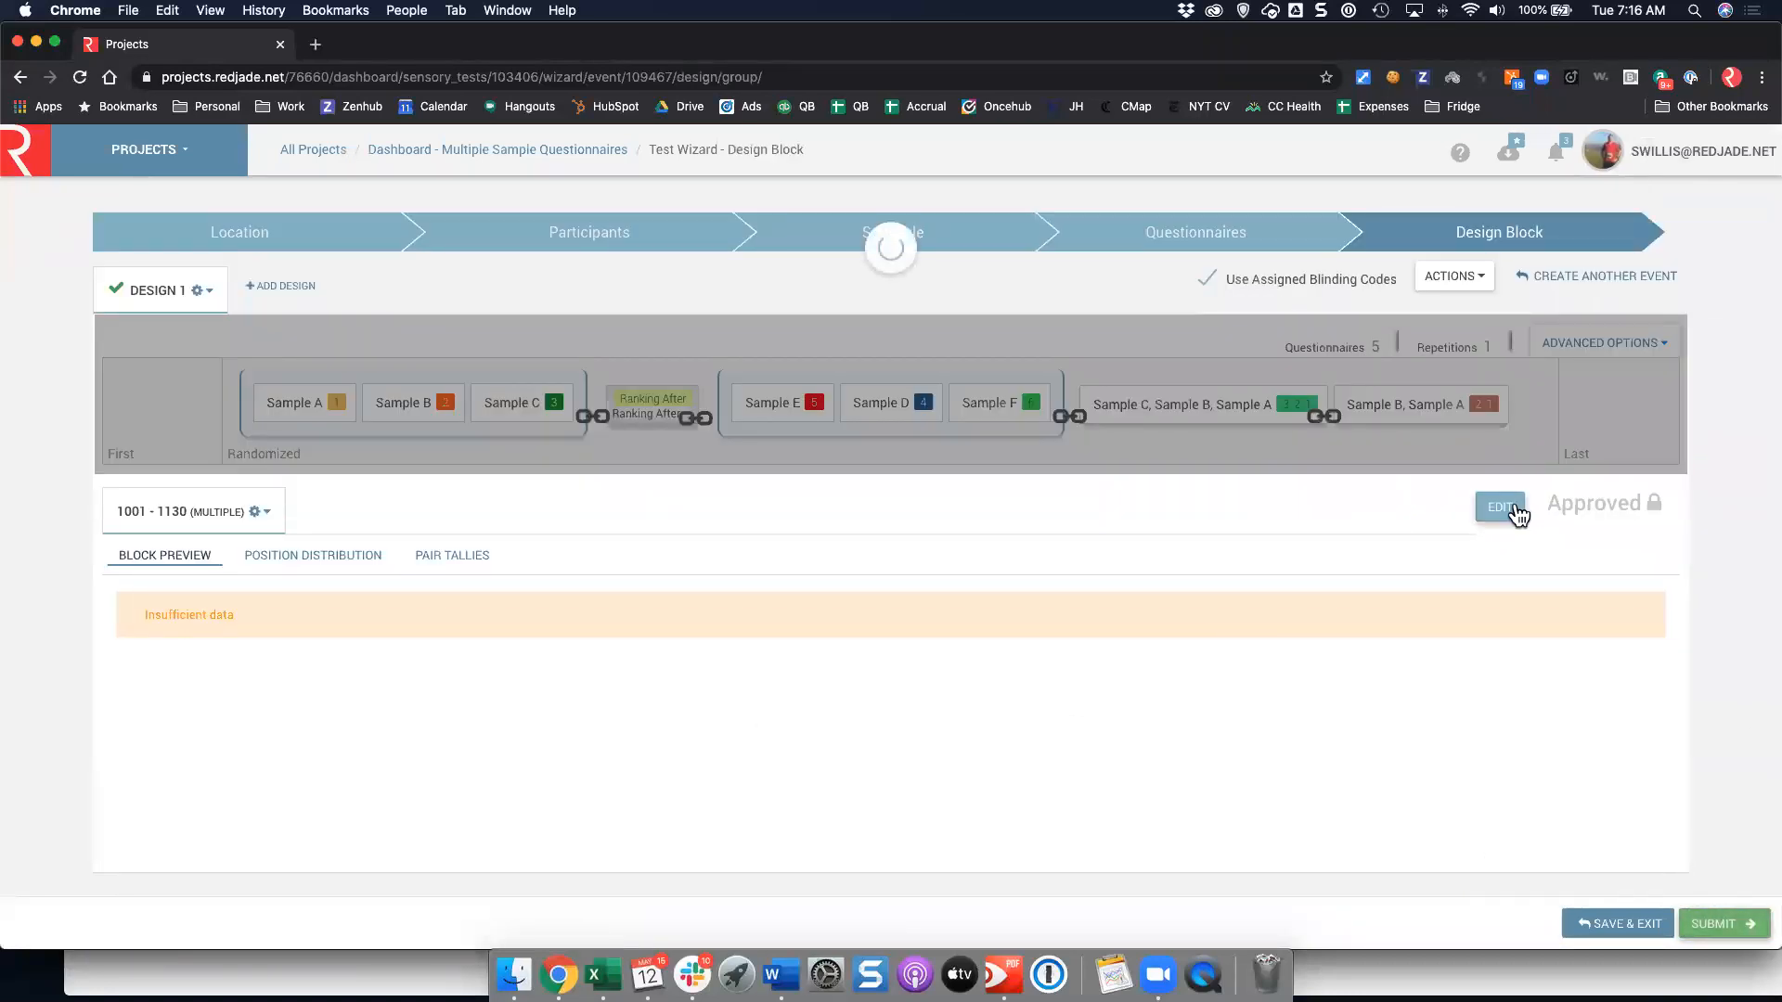
pyautogui.click(1501, 507)
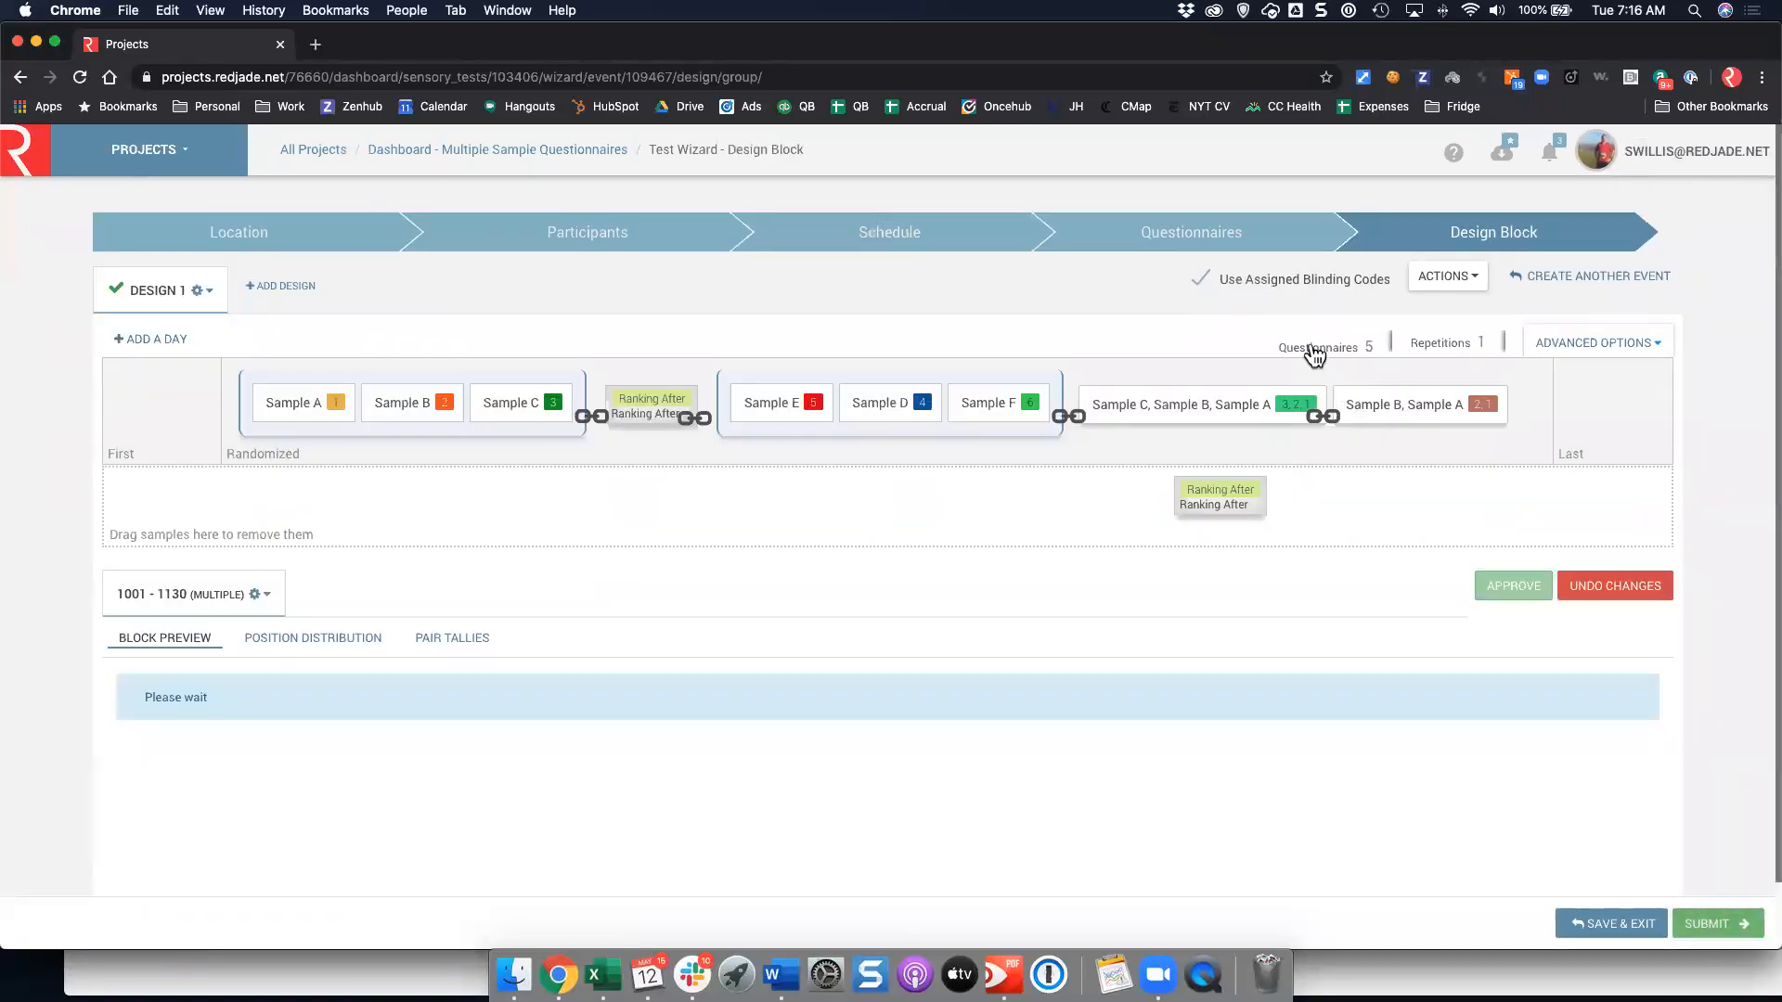
pyautogui.click(1314, 349)
pyautogui.scroll(-3, 770, 631)
pyautogui.click(871, 743)
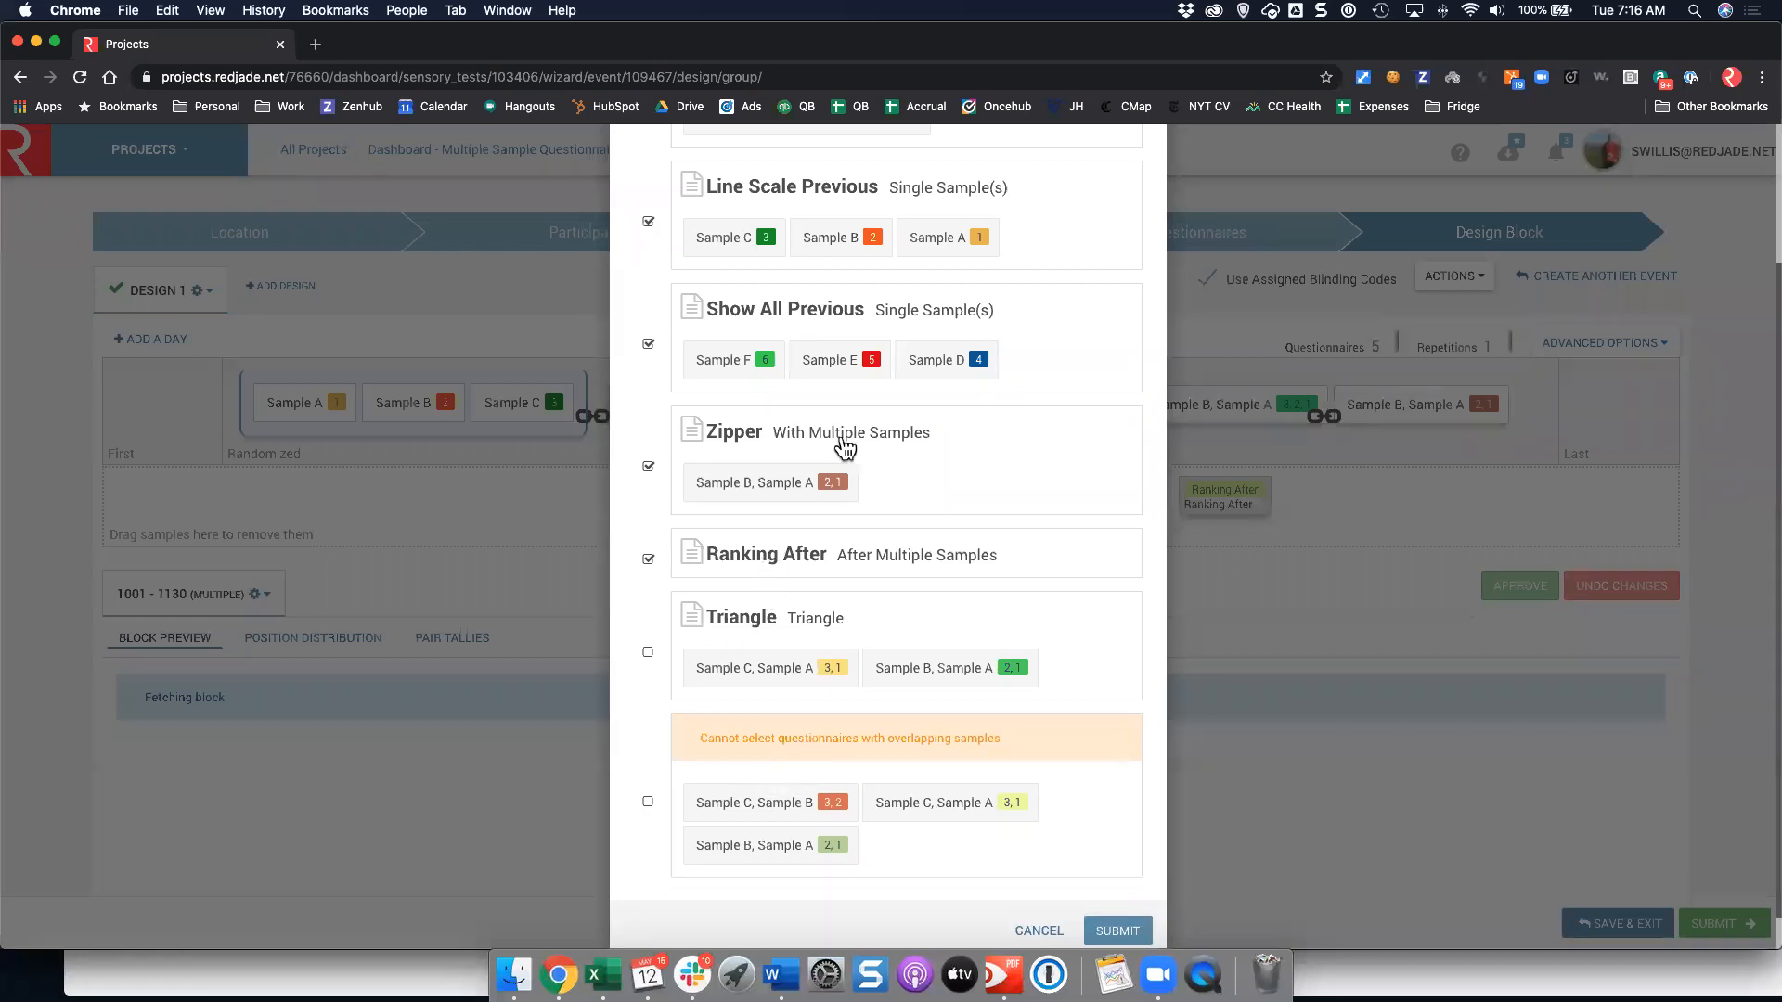
# Compare the samples assigned to each block design questionnaire, and cancel the questionnaire selection.
pyautogui.scroll(3, 812, 223)
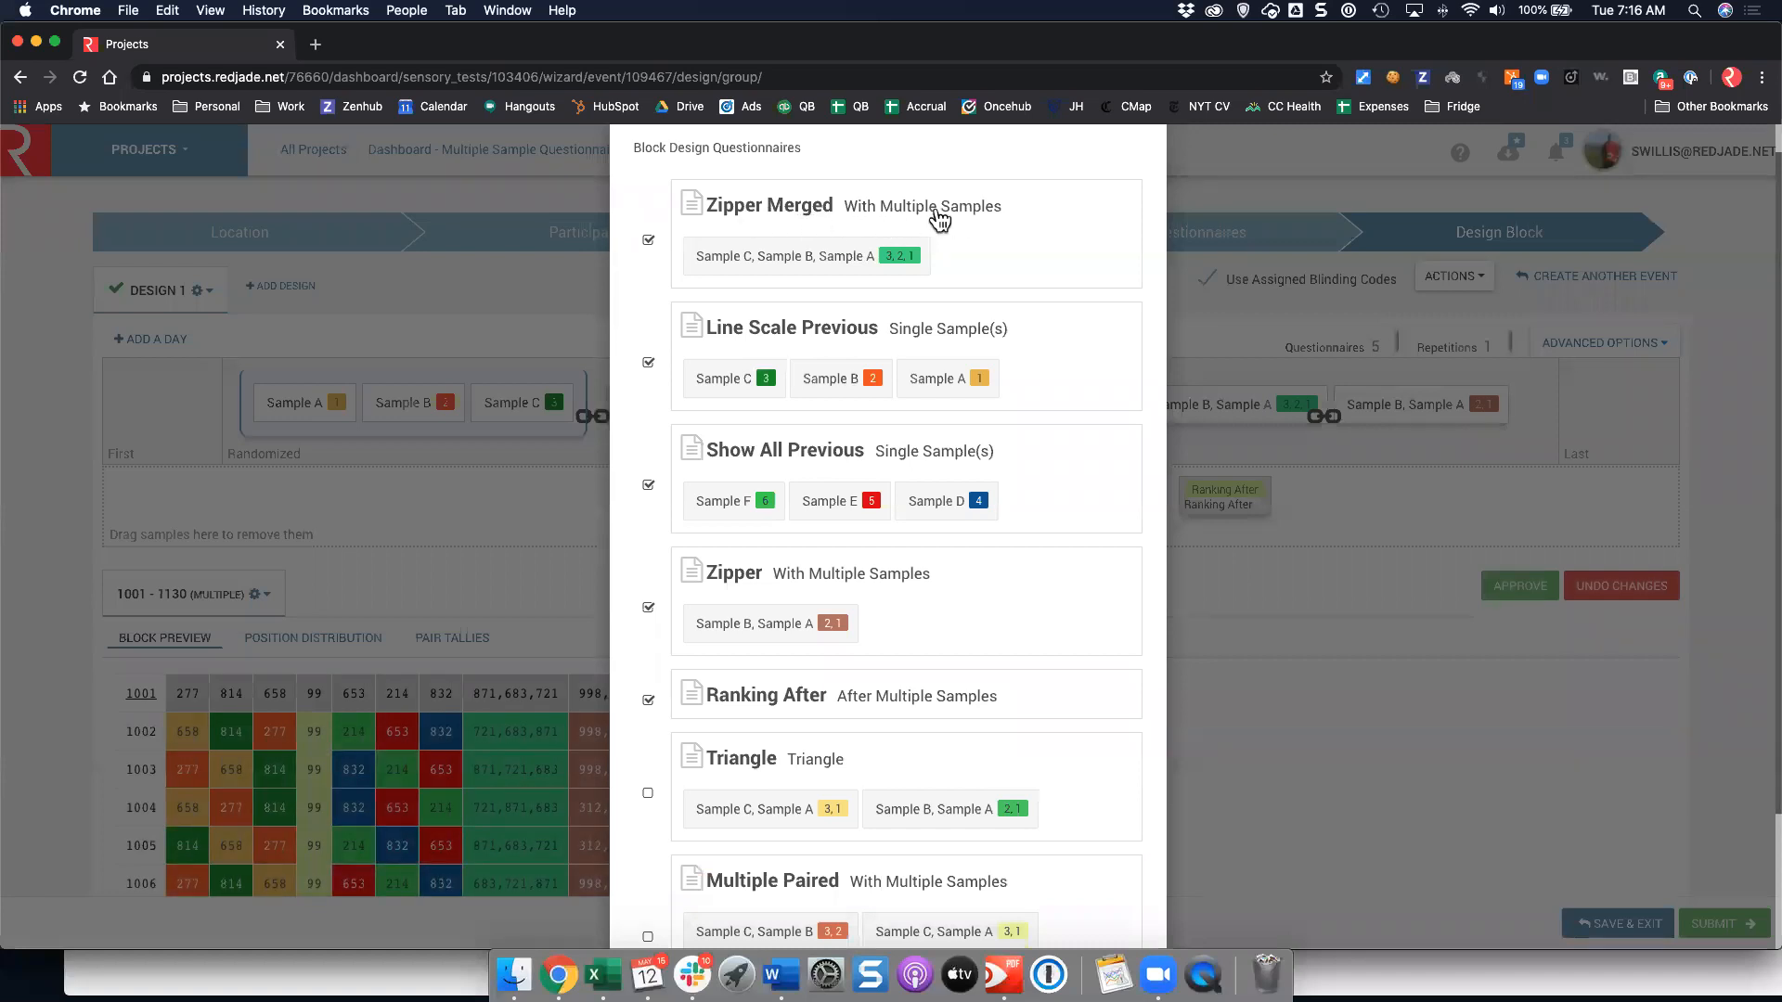
pyautogui.scroll(-1, 876, 263)
pyautogui.scroll(-4, 876, 263)
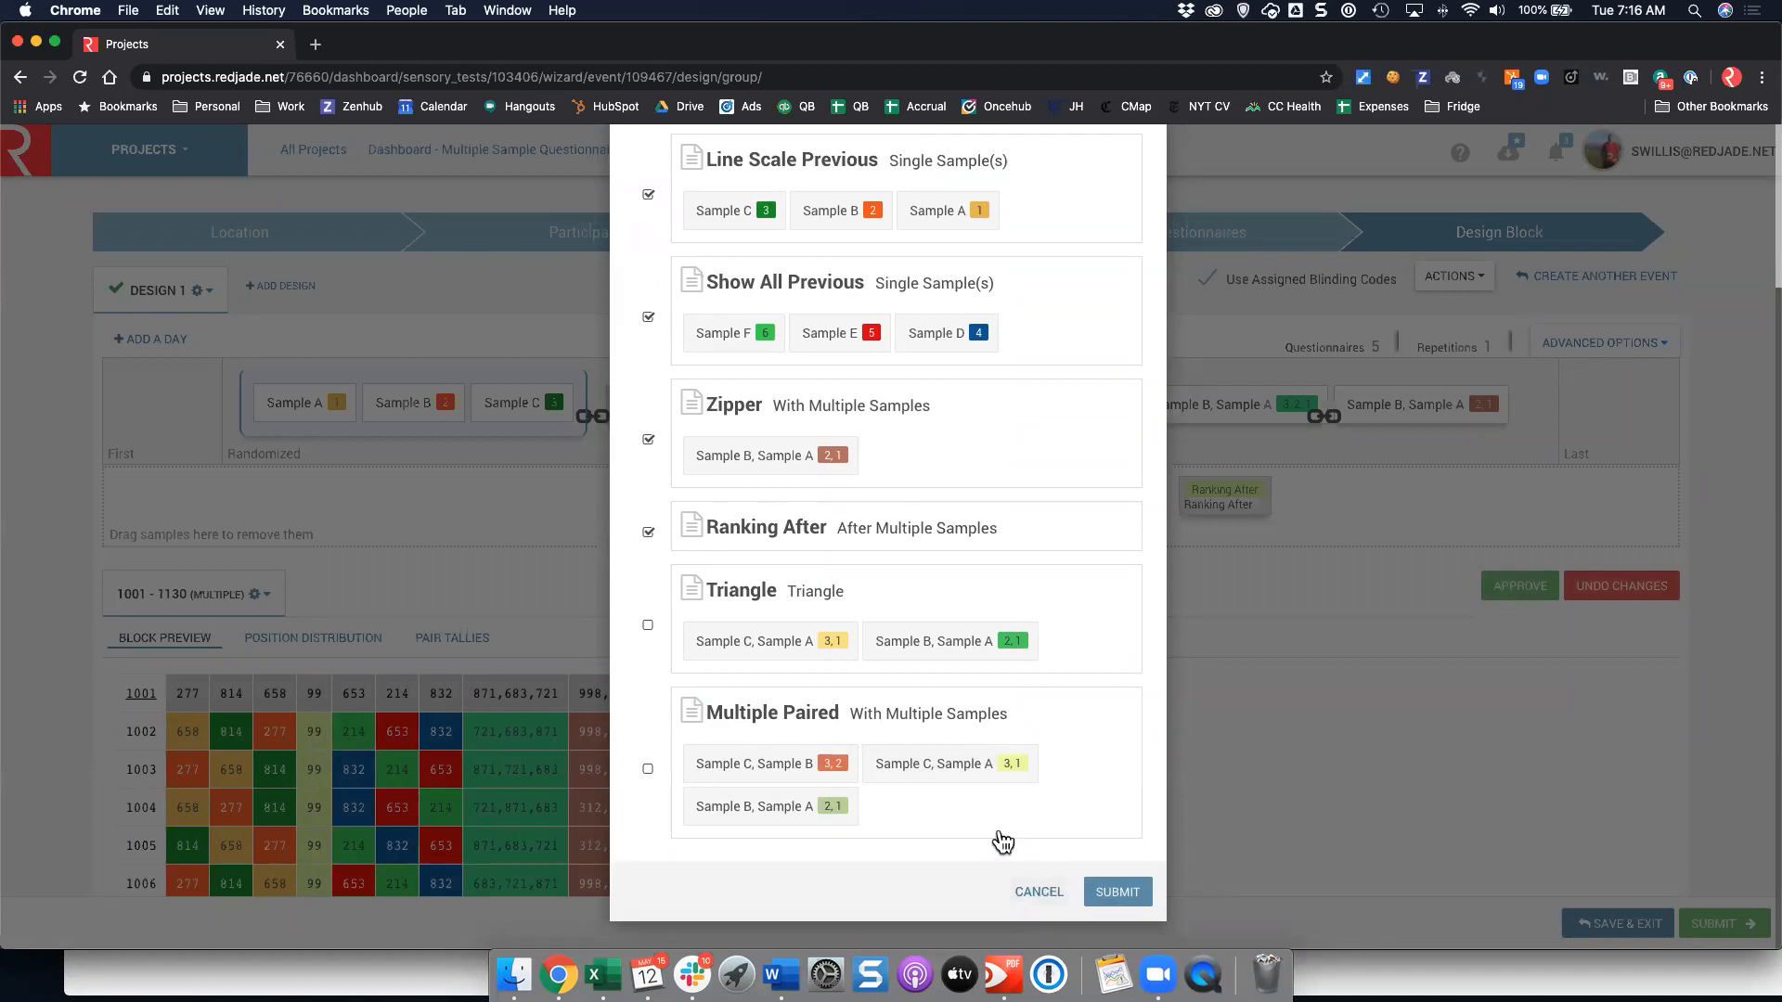
pyautogui.scroll(5, 938, 755)
pyautogui.scroll(-4, 1006, 879)
pyautogui.click(1023, 893)
# Reopen the Multiple Paired questionnaire's settings, proceed to its sample selection, and remove its three existing servings.
pyautogui.click(1216, 232)
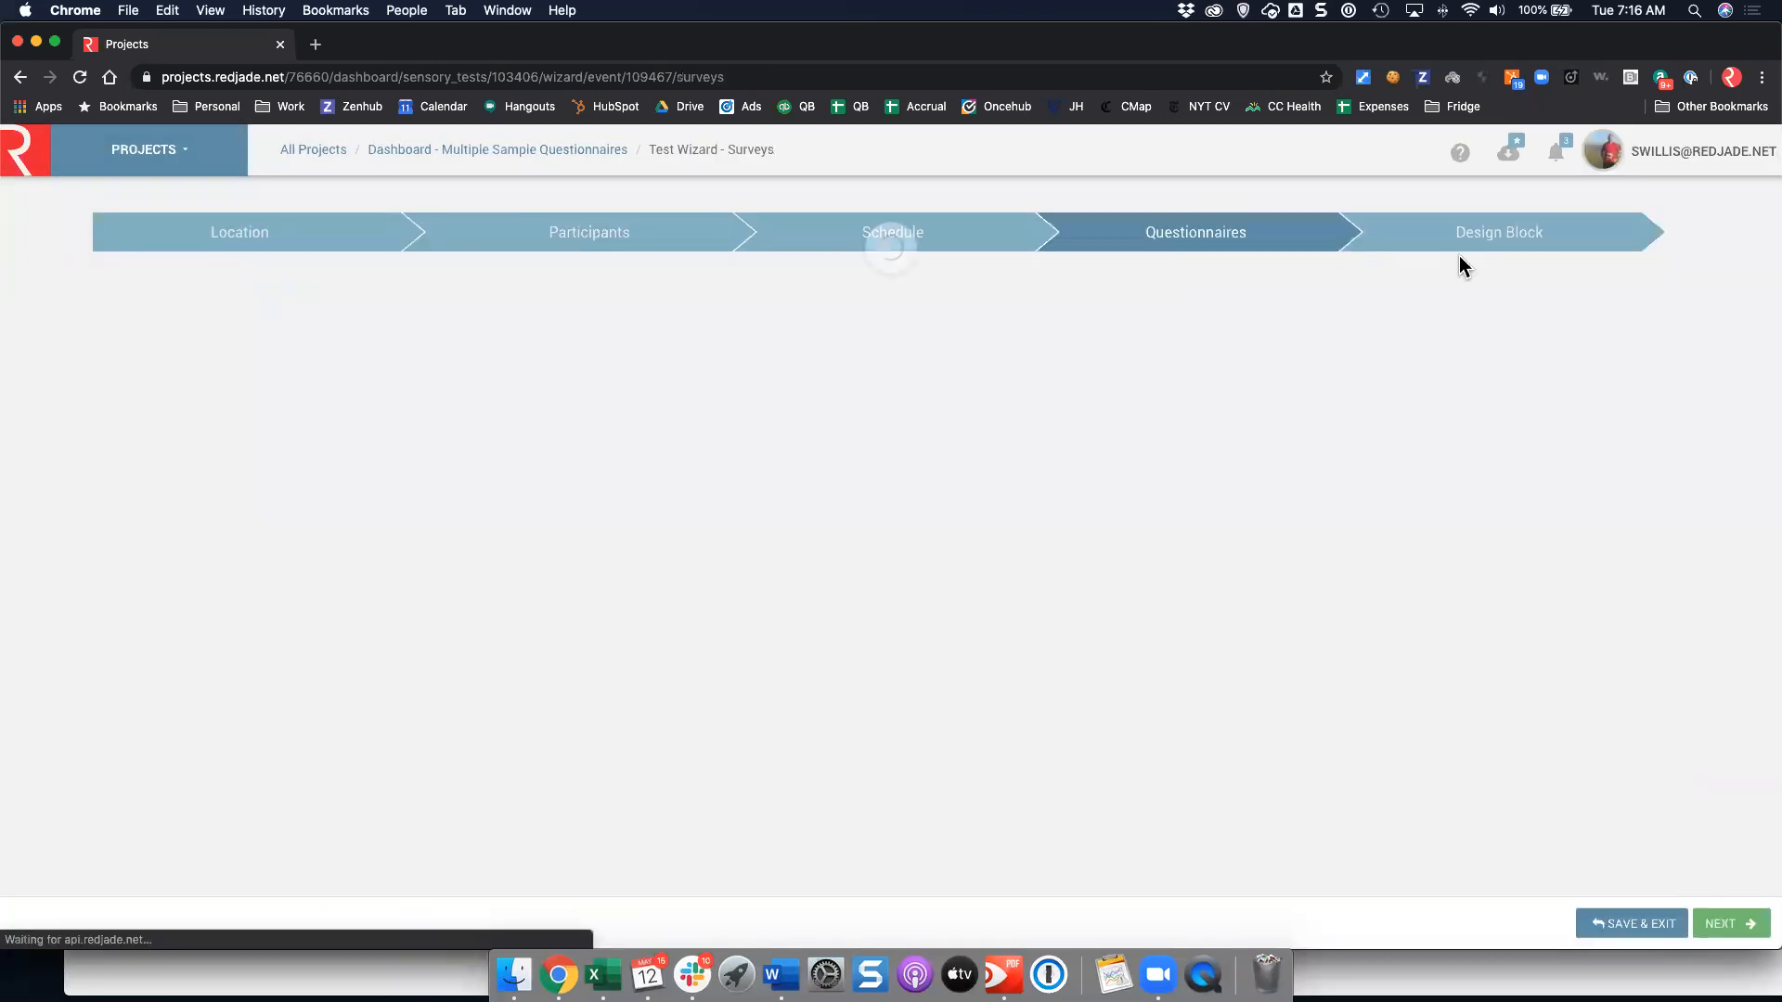
pyautogui.scroll(-4, 1578, 783)
pyautogui.click(1553, 688)
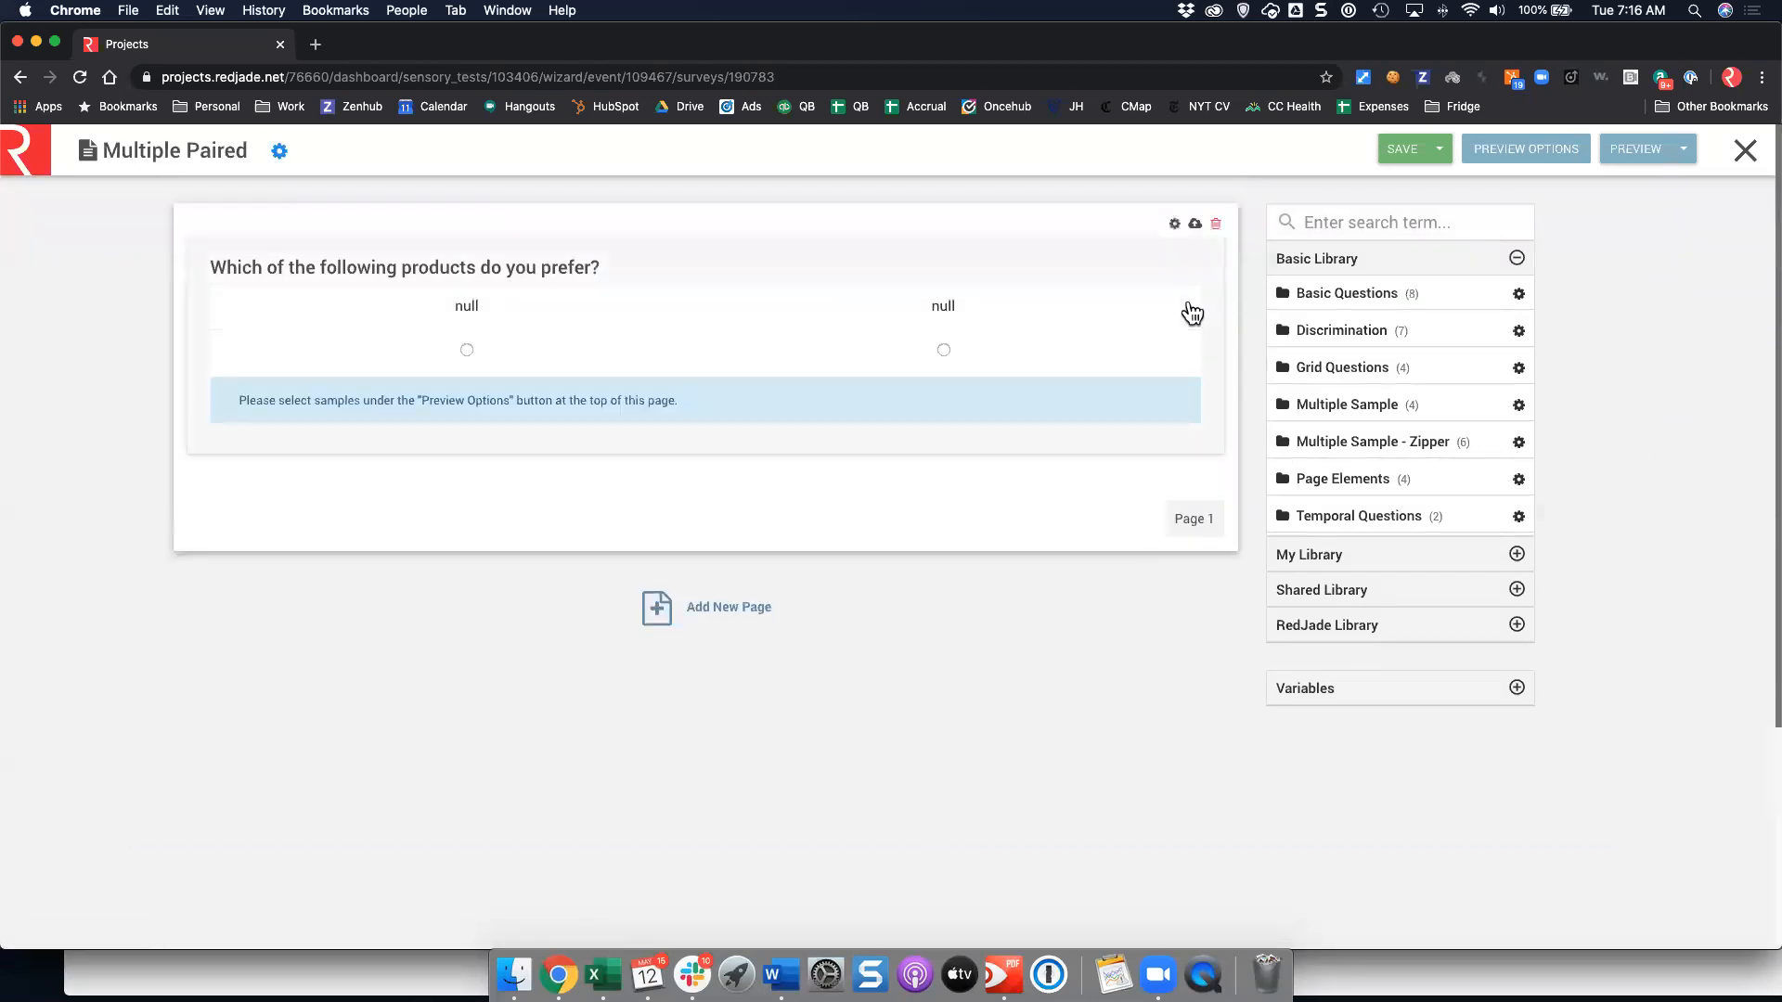
pyautogui.click(279, 151)
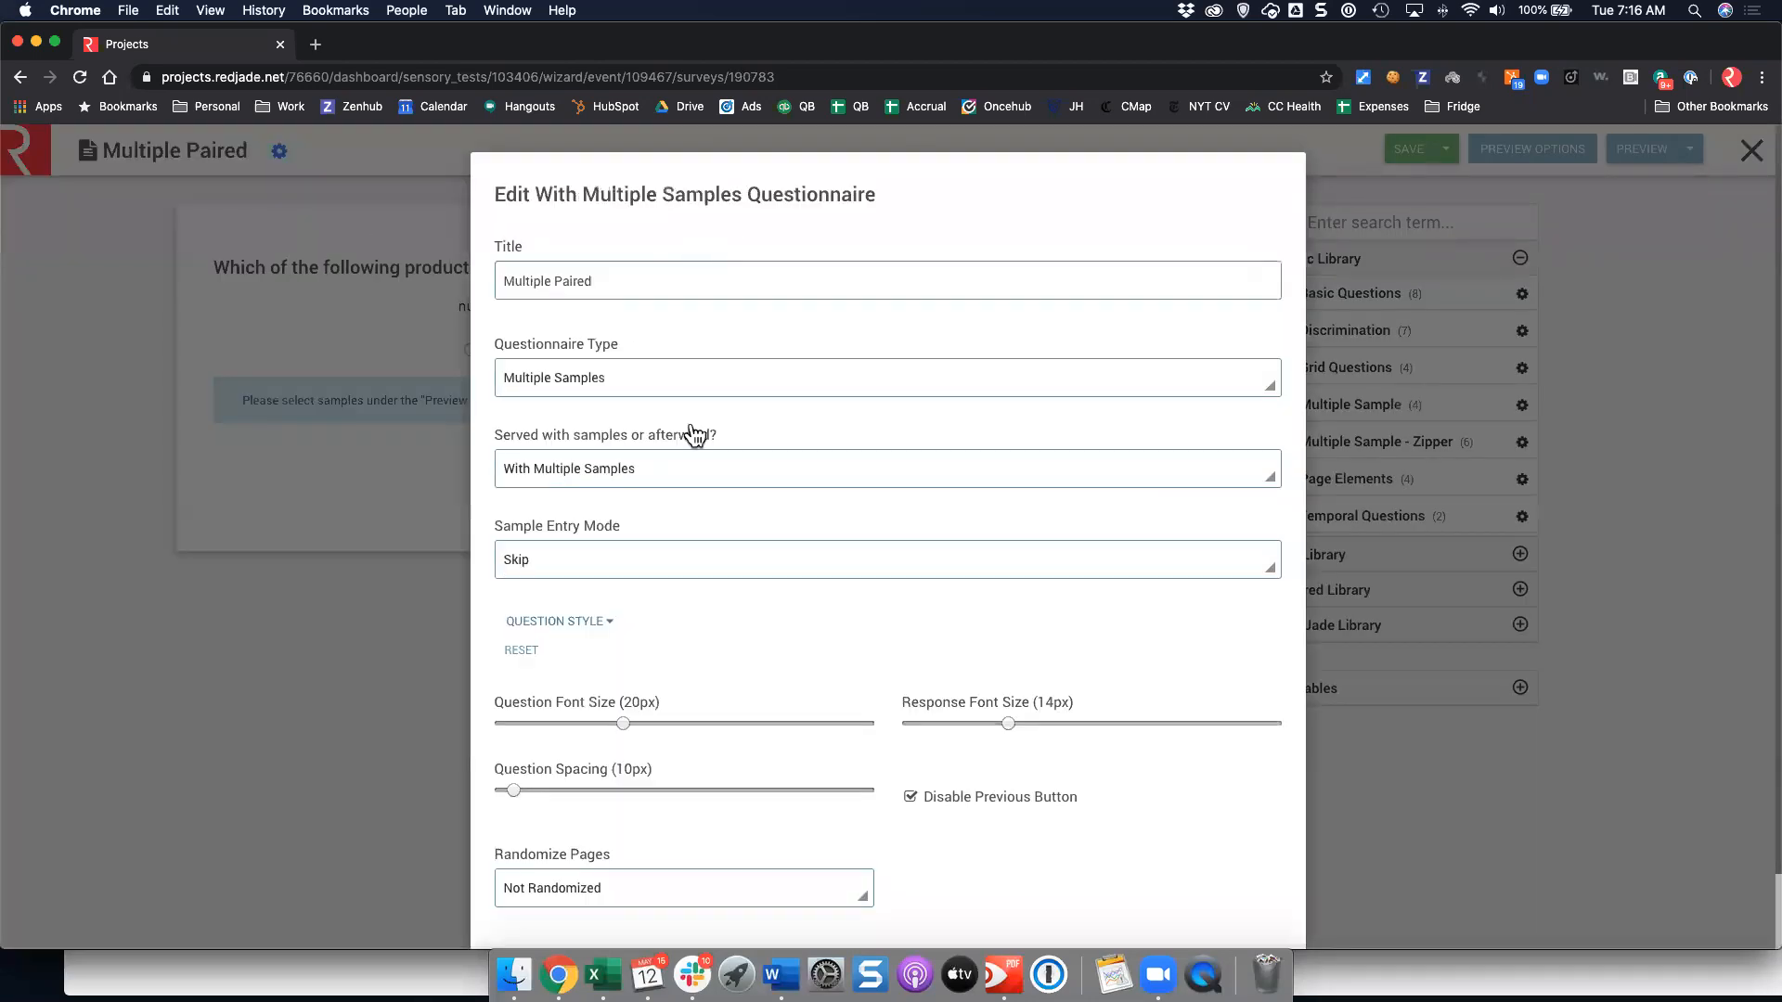
pyautogui.click(1261, 892)
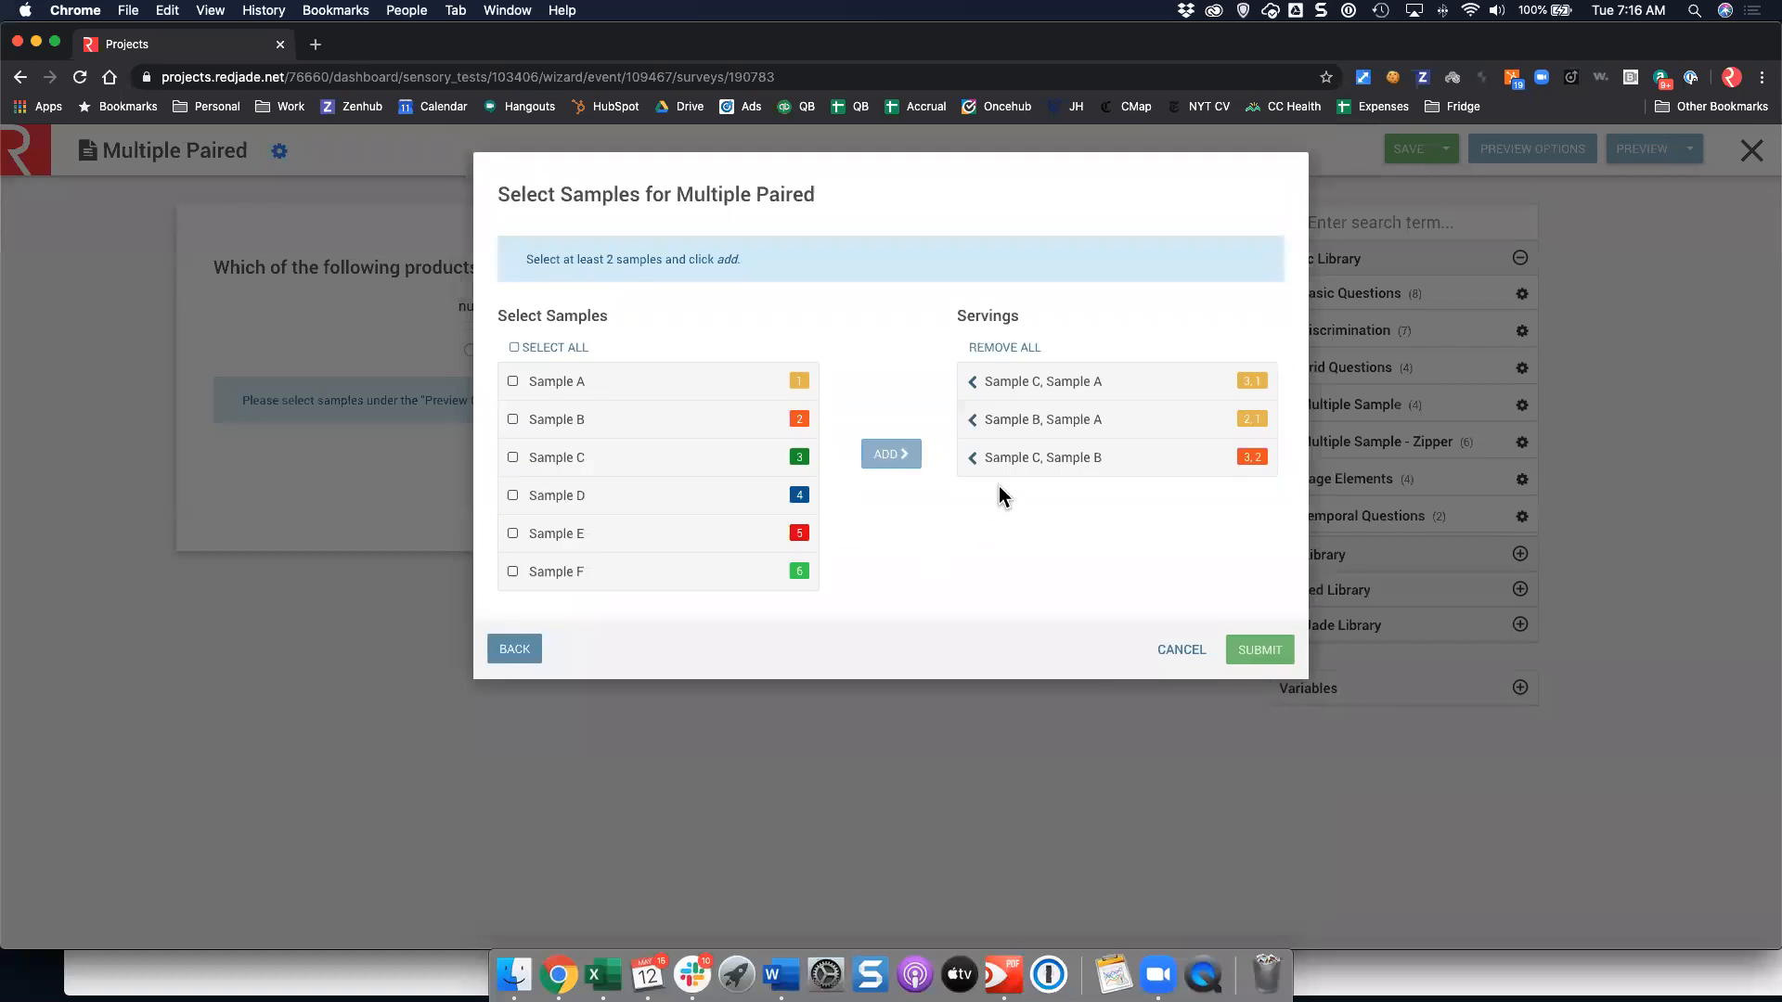
pyautogui.click(1021, 381)
pyautogui.click(1021, 381)
pyautogui.click(1021, 382)
# Add the serving pairs Sample D and E, Sample D and F, and Sample E and F, and submit the selection.
pyautogui.click(621, 529)
pyautogui.click(706, 495)
pyautogui.click(871, 460)
pyautogui.click(636, 505)
pyautogui.click(625, 574)
pyautogui.click(883, 464)
pyautogui.click(663, 533)
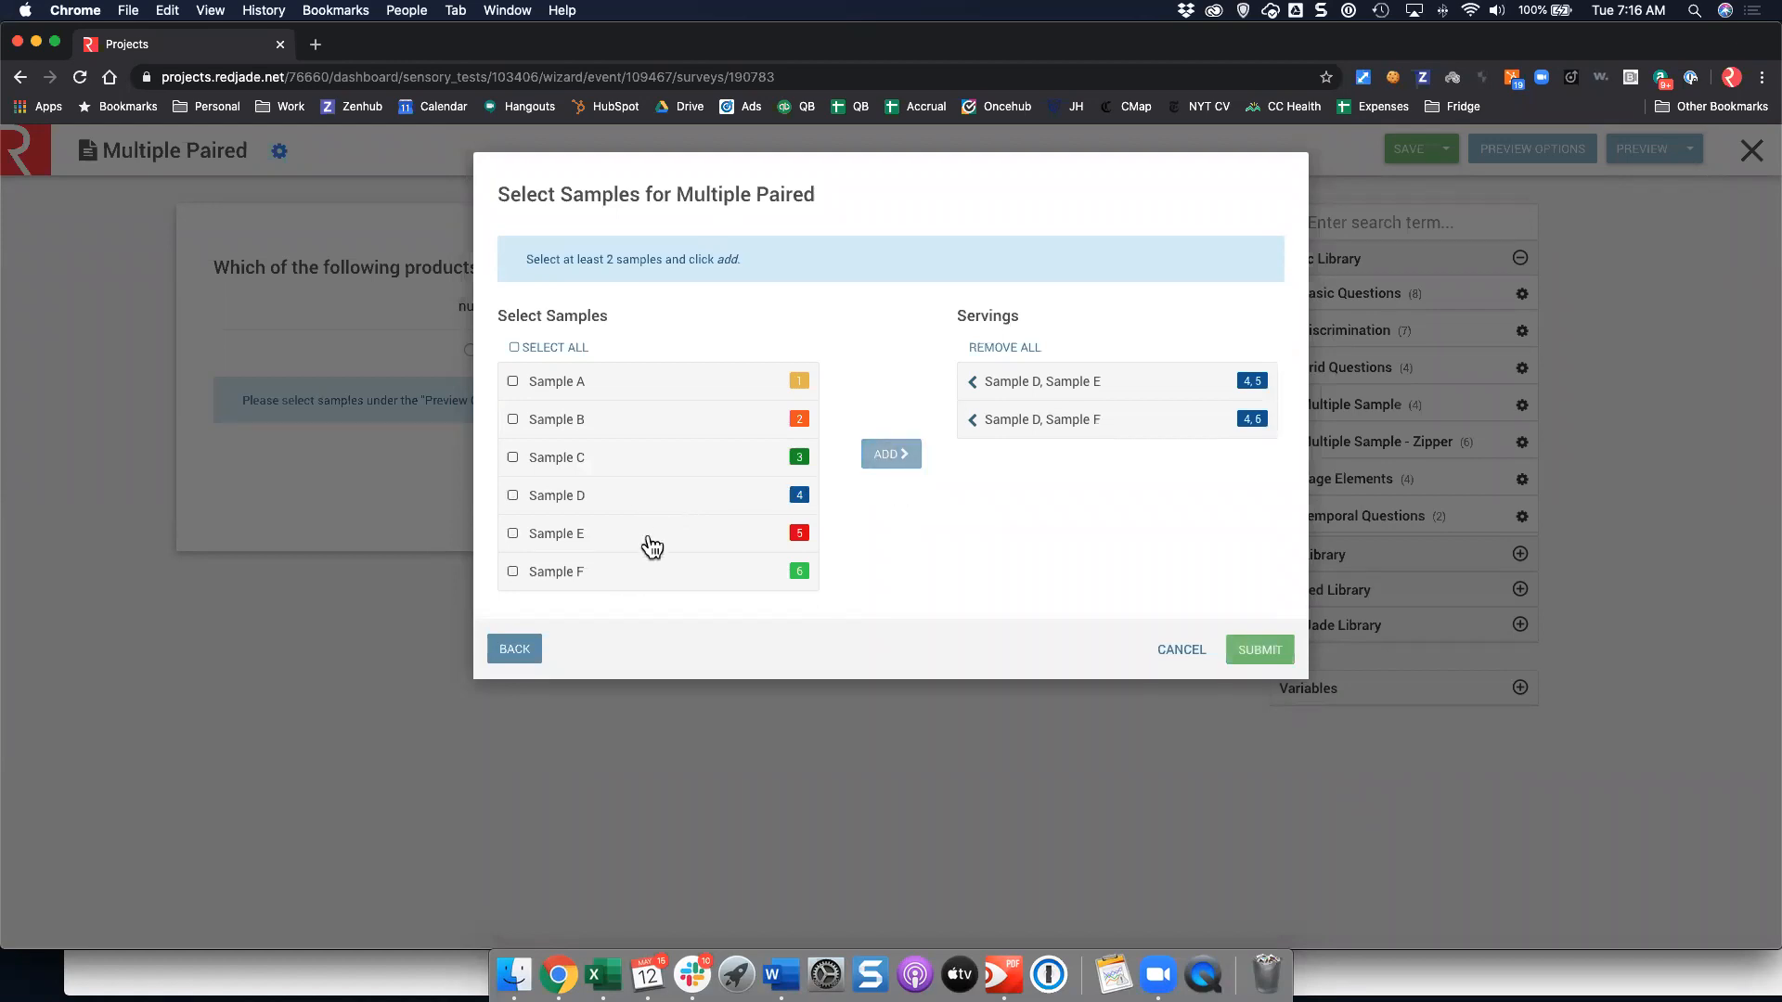
pyautogui.click(638, 577)
pyautogui.click(905, 449)
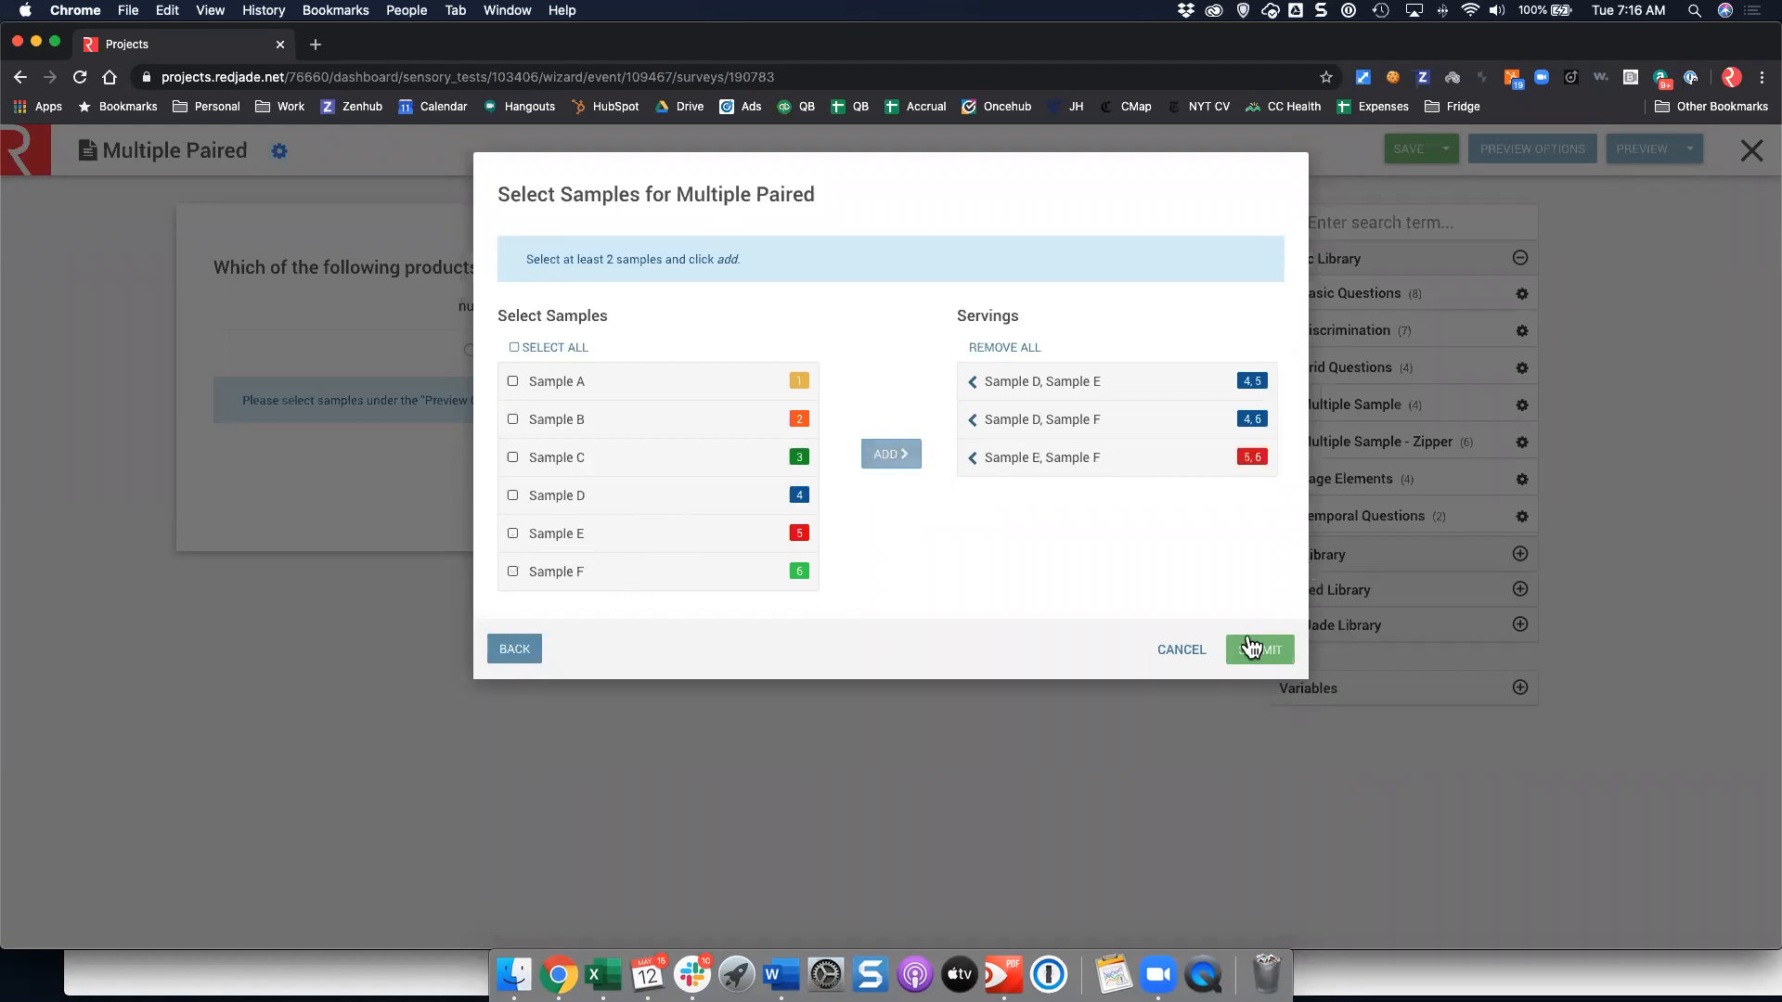
pyautogui.click(1218, 692)
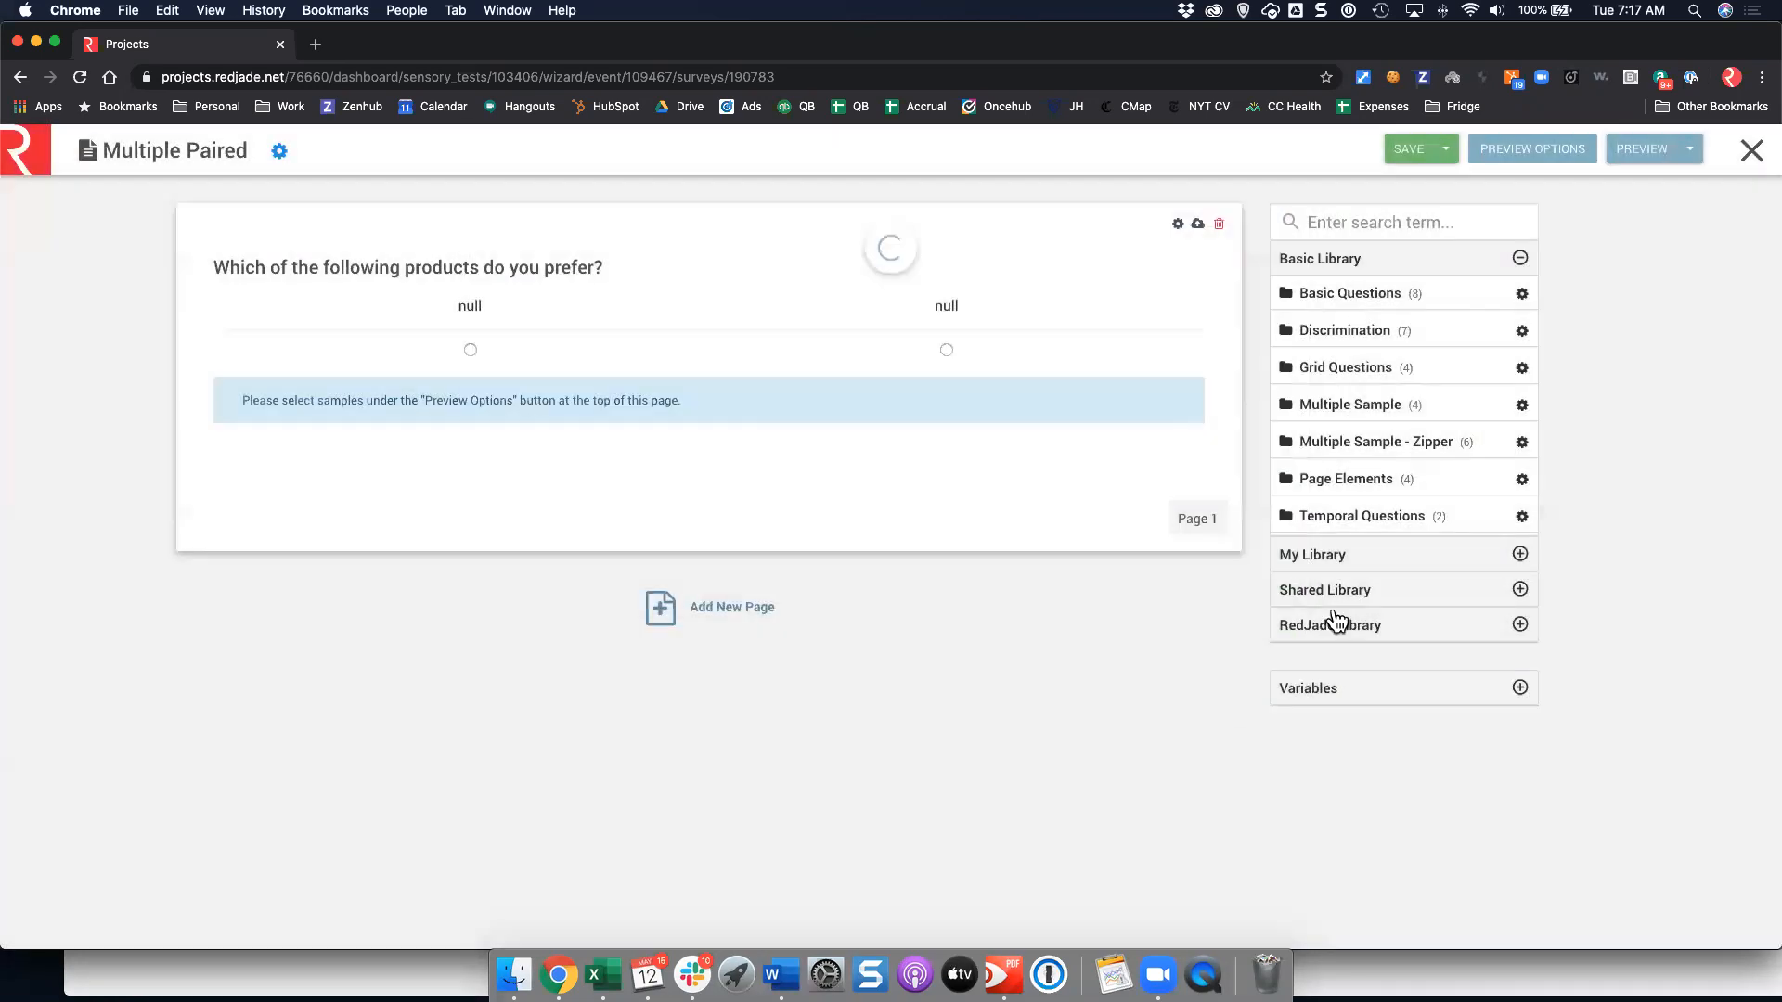
# Save and close the Multiple Paired questionnaire, and include it in the design block's questionnaires.
pyautogui.click(1404, 150)
pyautogui.click(1743, 156)
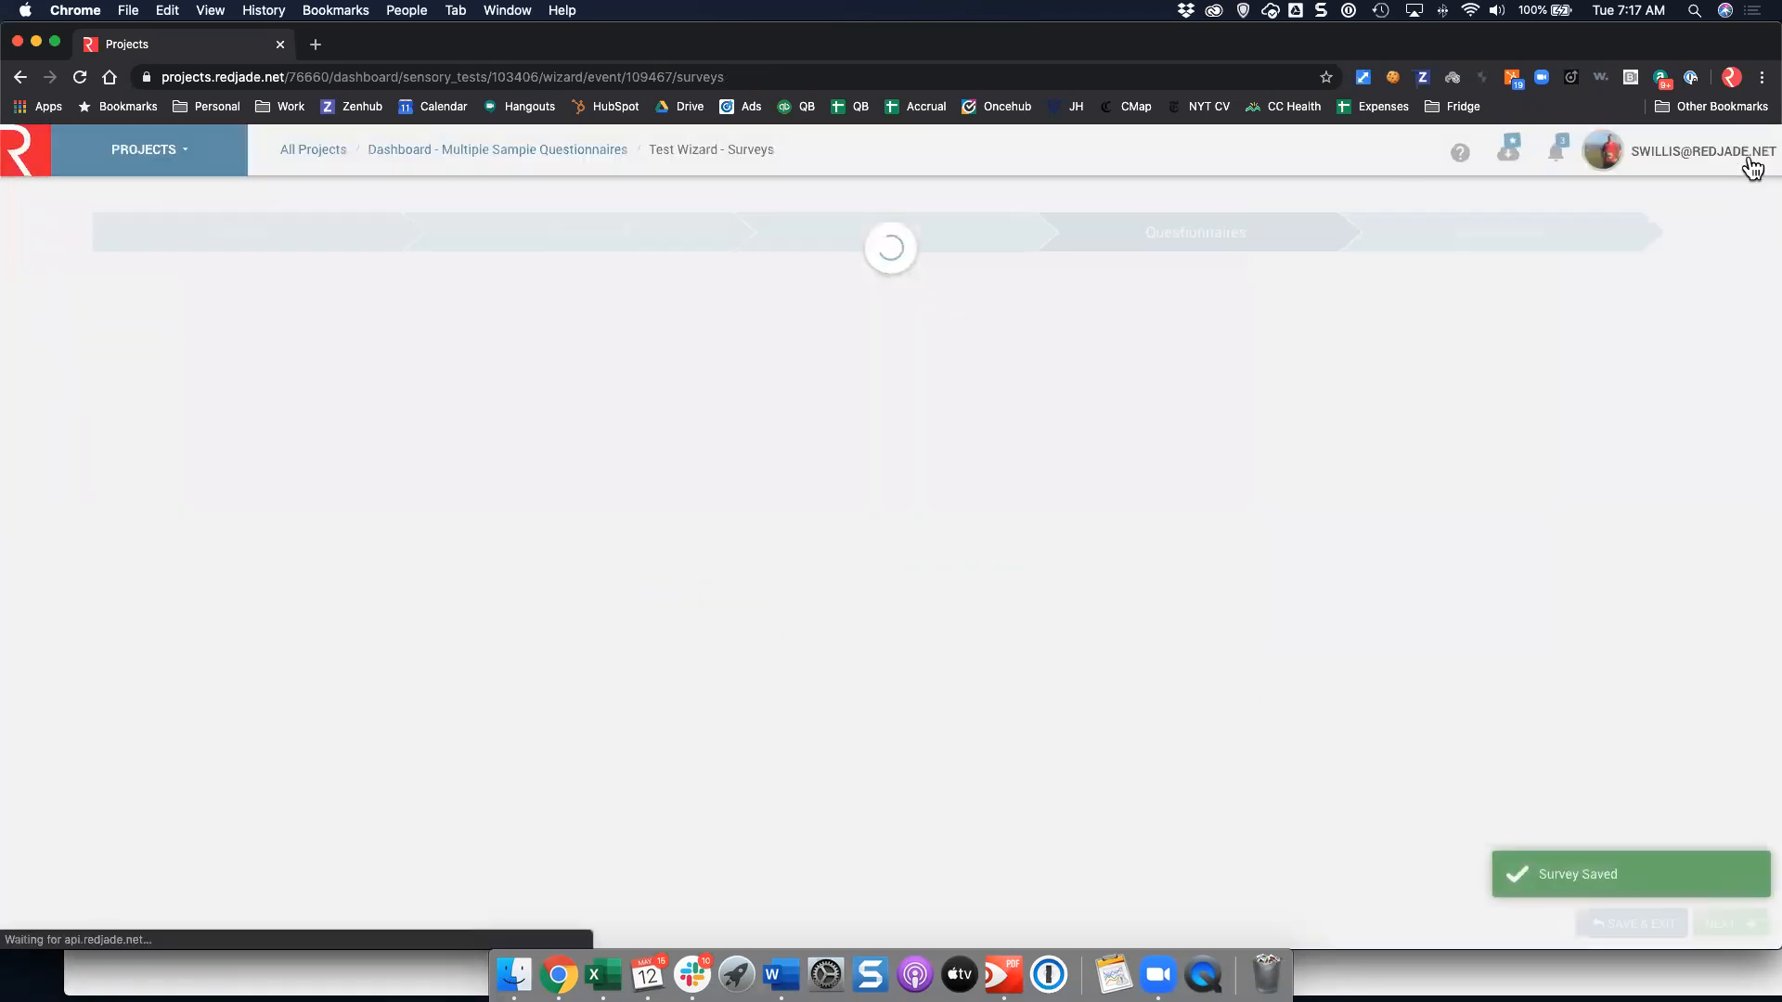
pyautogui.click(1503, 245)
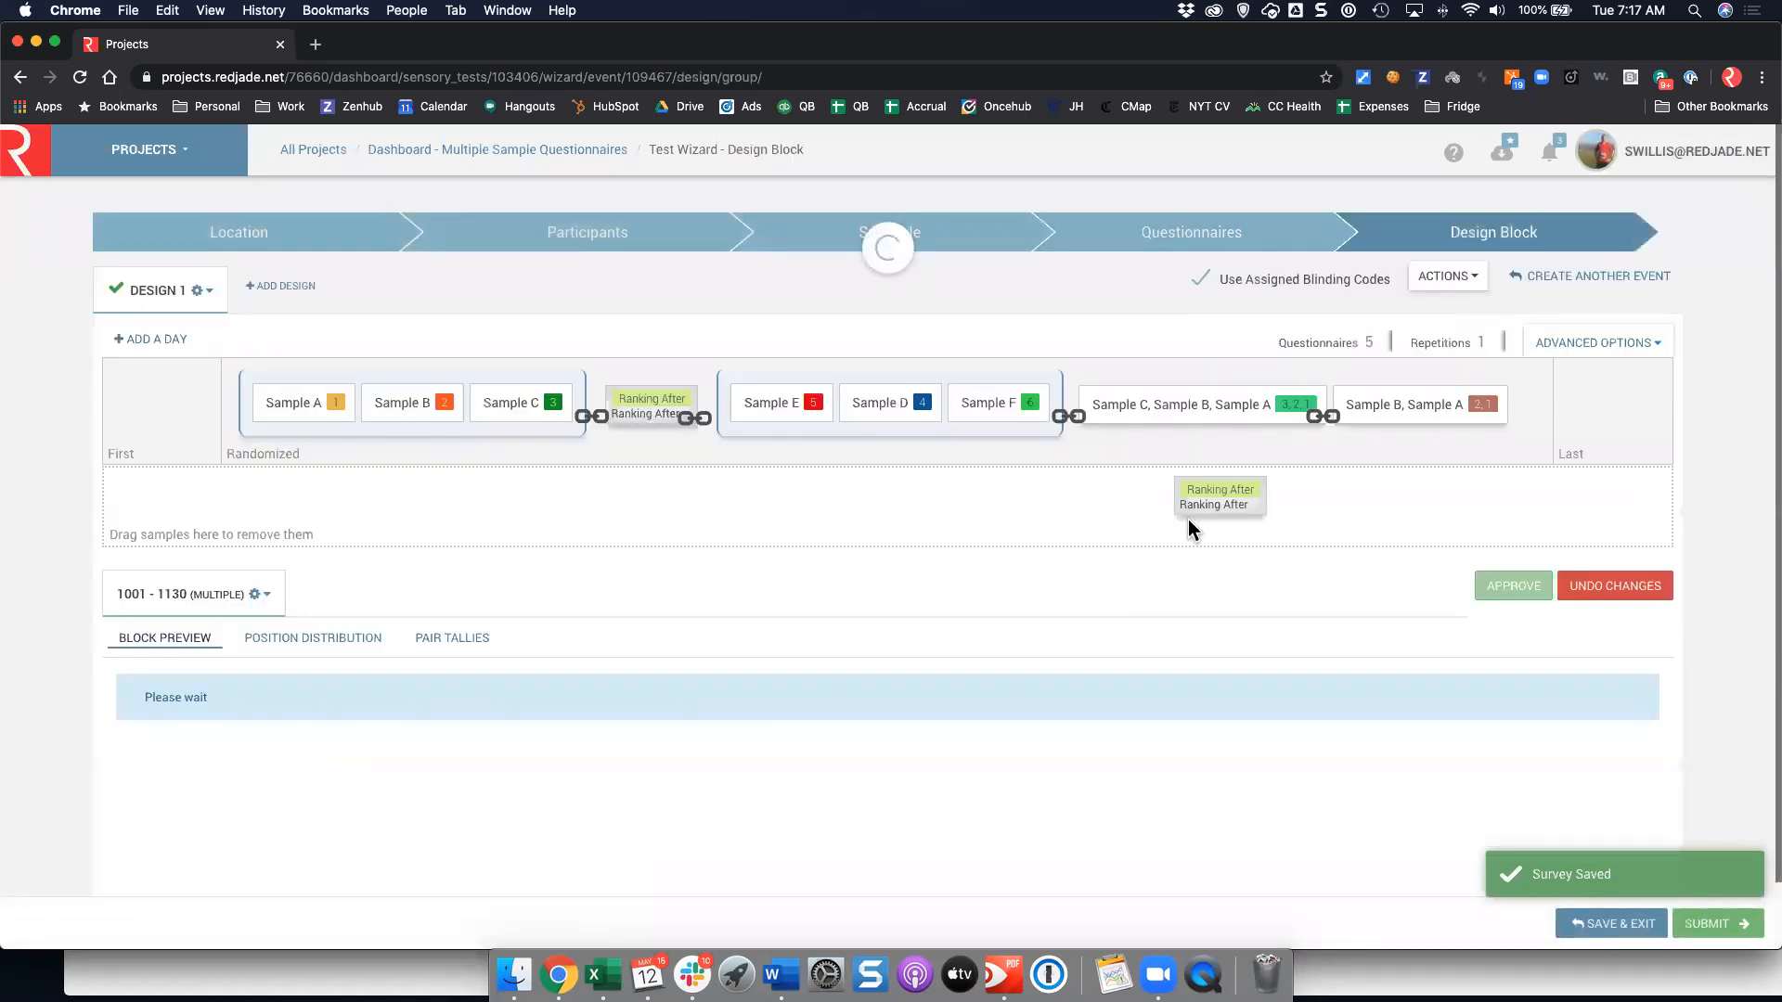
pyautogui.click(1313, 344)
pyautogui.scroll(-3, 816, 705)
pyautogui.click(748, 724)
pyautogui.click(1132, 897)
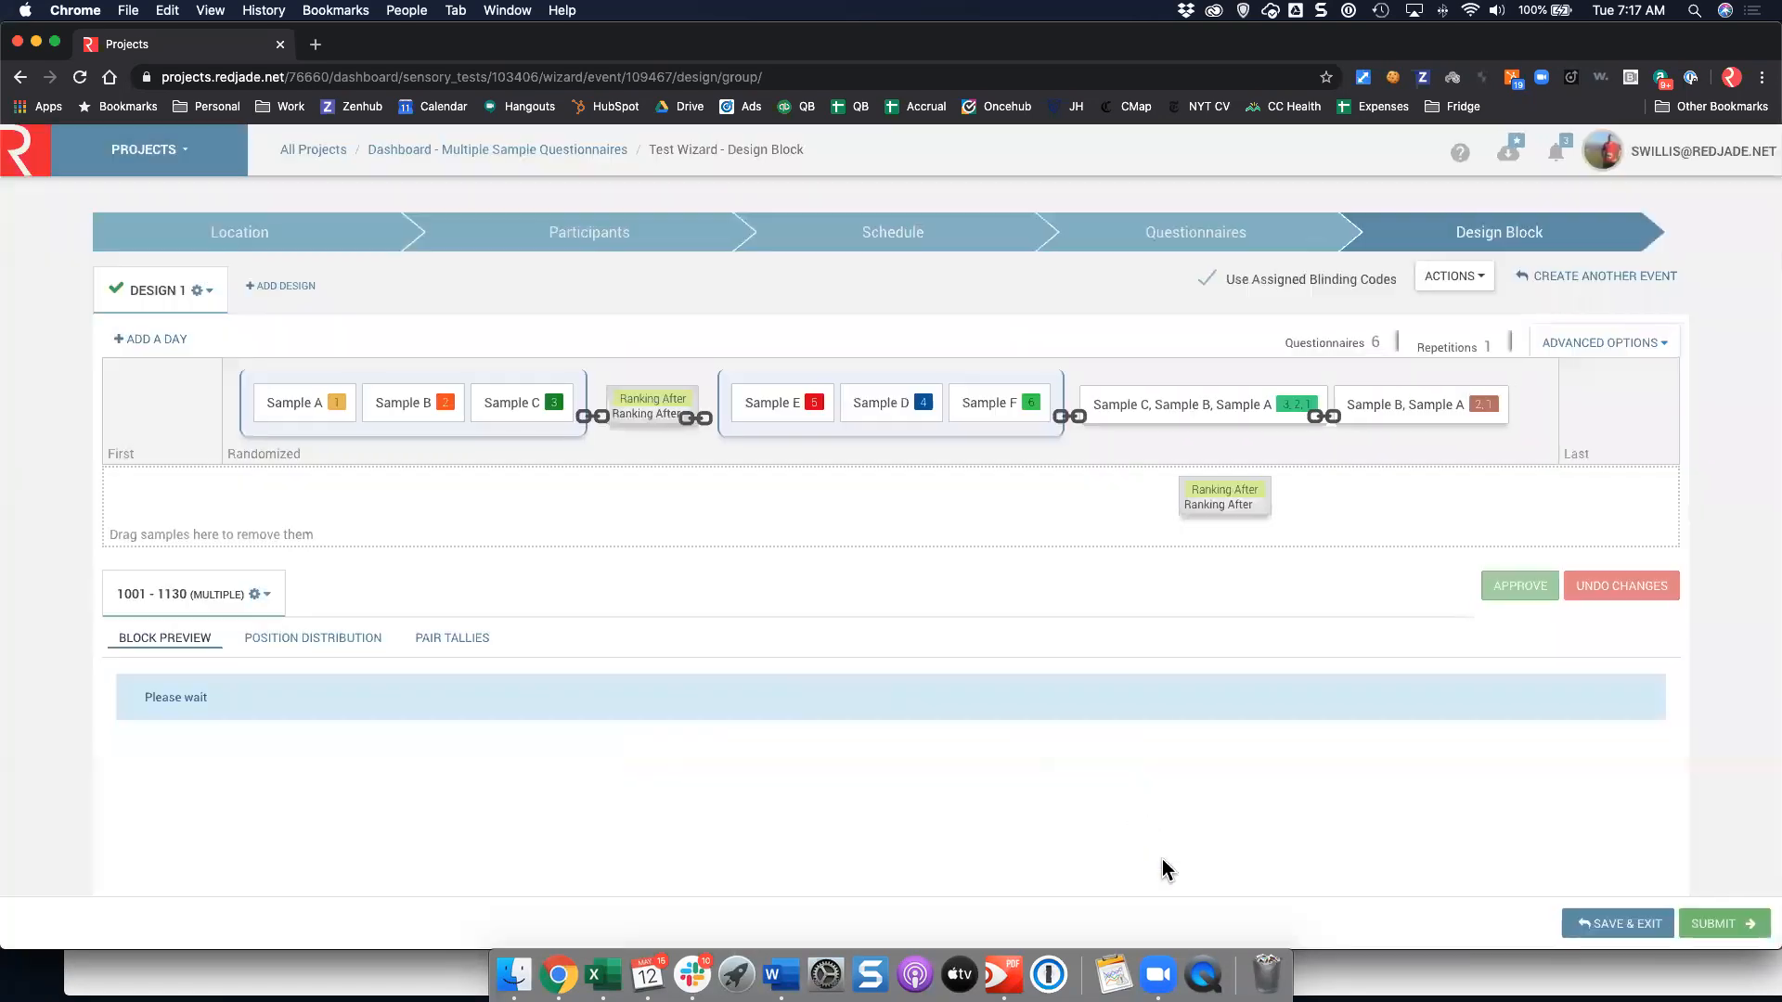
# Place the three Multiple Paired servings in the First section of the design, and approve the block.
pyautogui.moveTo(562, 494); pyautogui.dragTo(213, 425)
pyautogui.moveTo(397, 536); pyautogui.dragTo(276, 458)
pyautogui.moveTo(206, 541); pyautogui.dragTo(270, 464)
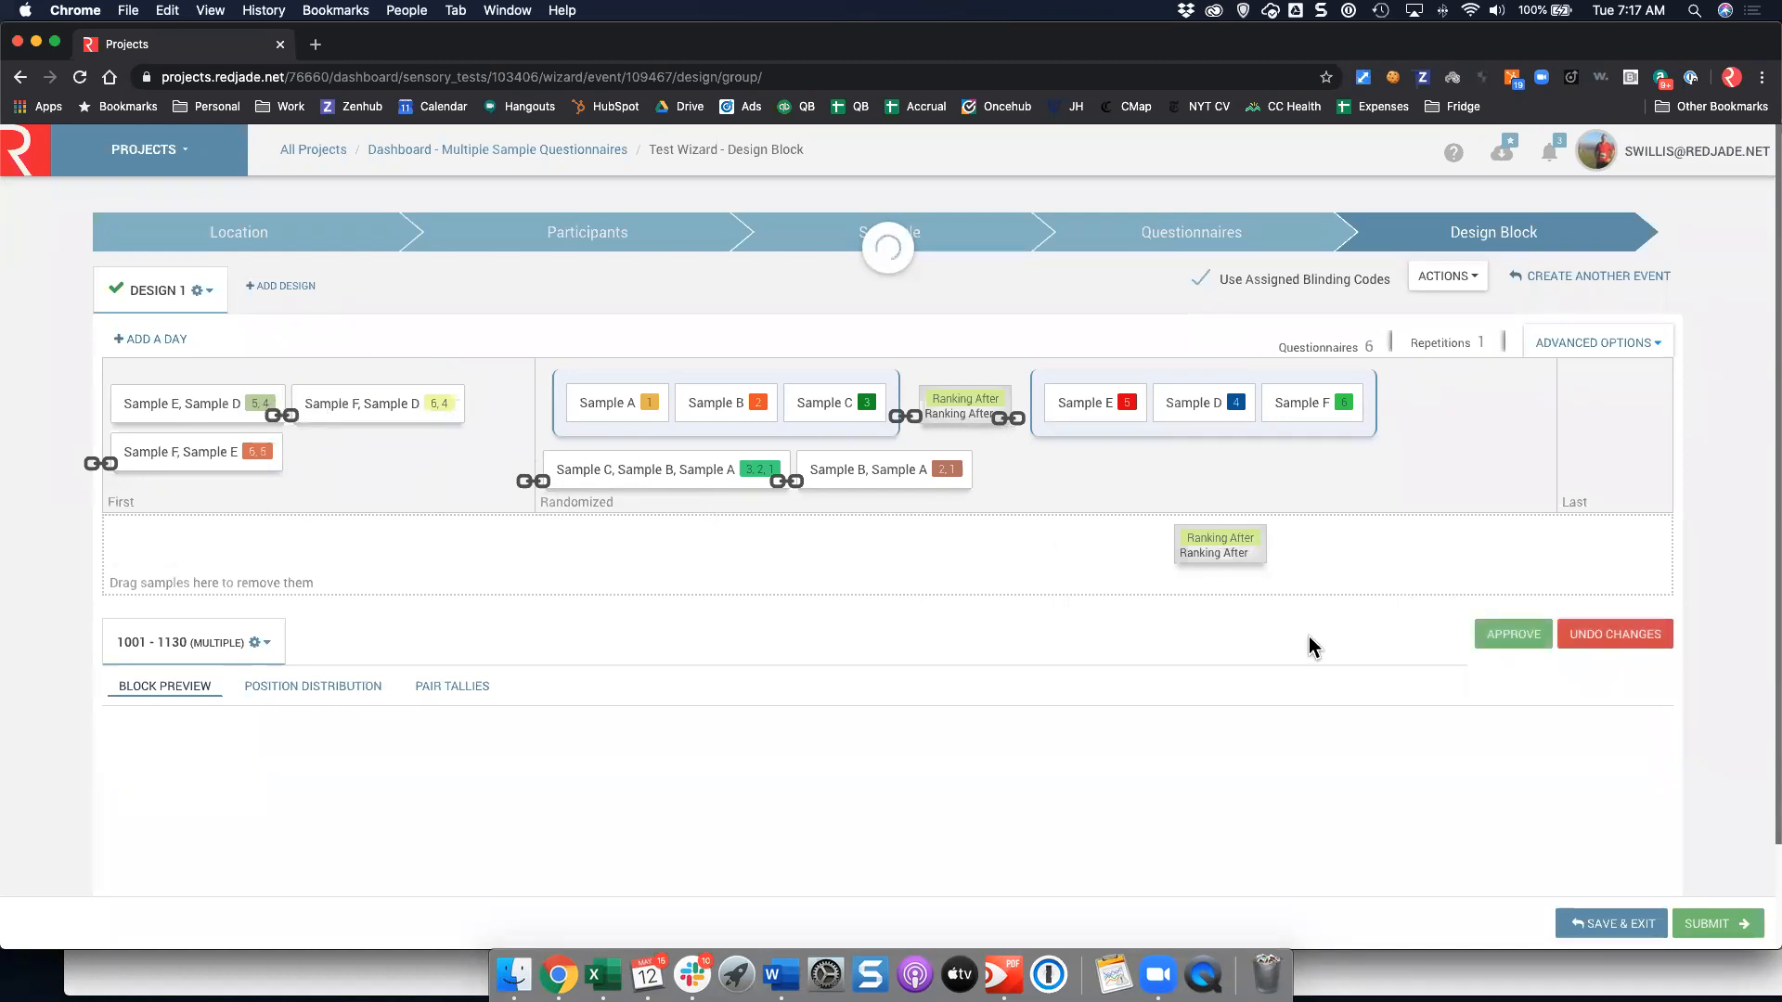
pyautogui.click(1513, 635)
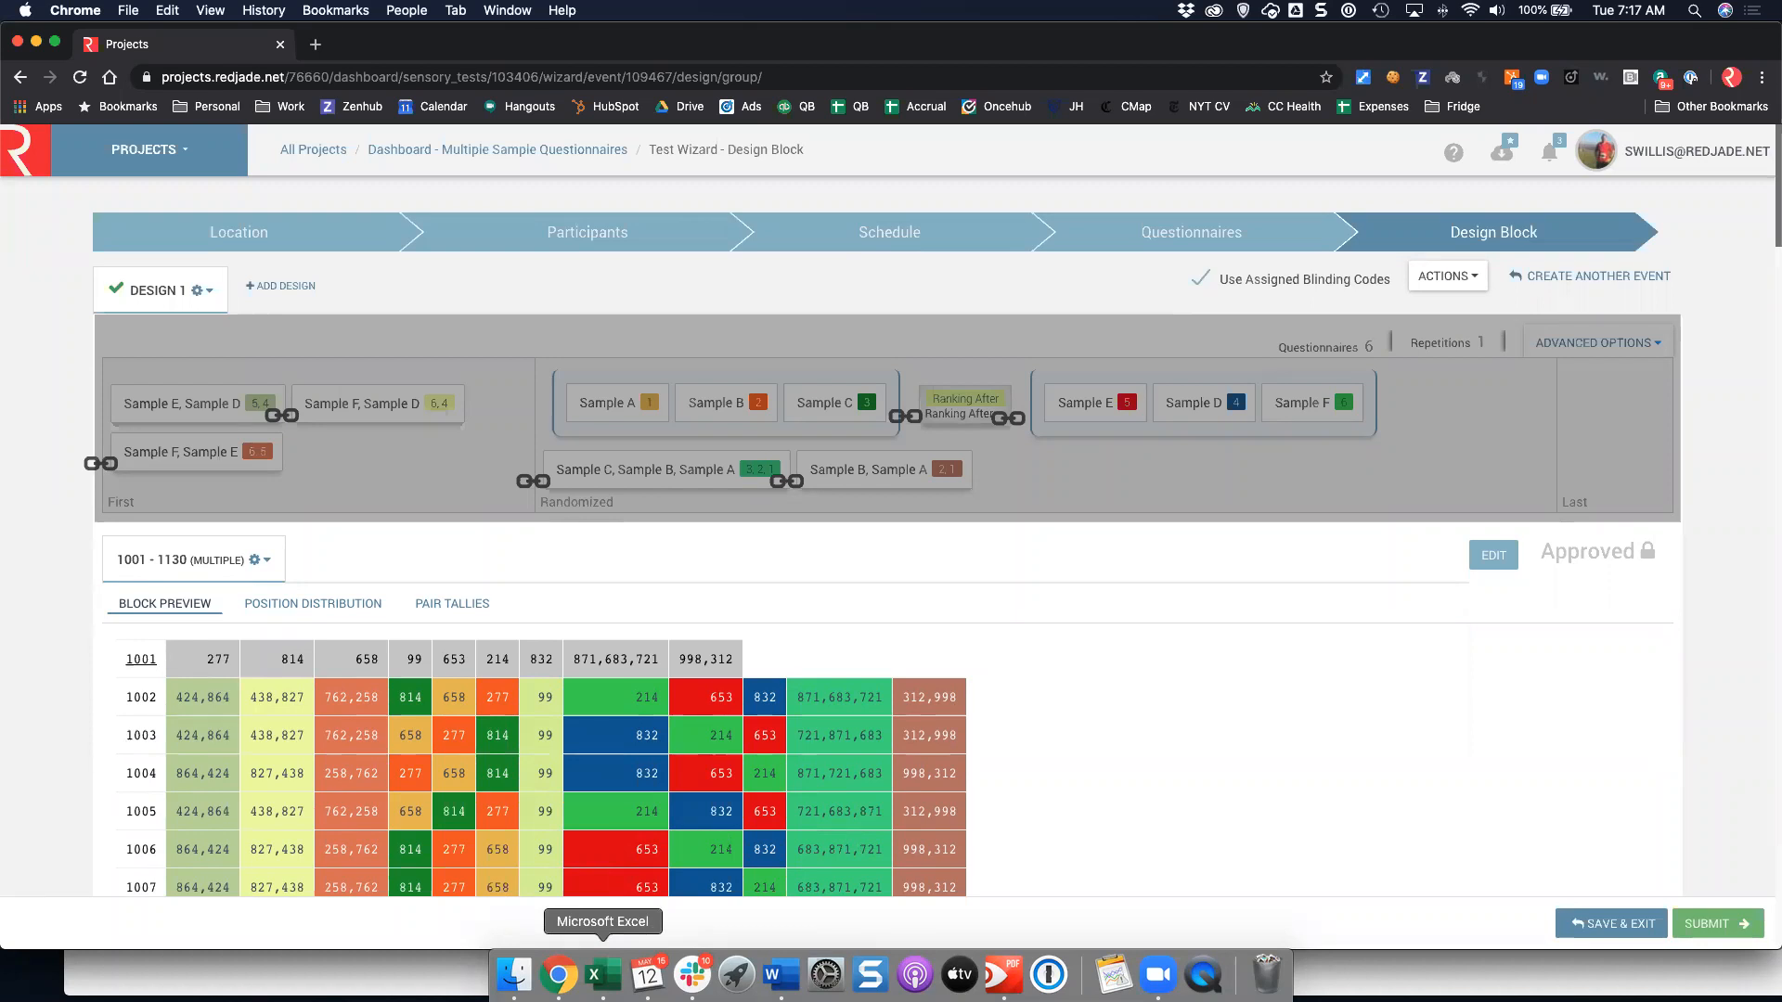
# Switch to Excel to examine the sample order, Ranking After, and multi-sample columns of the Serving_Block_-_Multiple_Sample workbook, and return to the design block in Chrome.
pyautogui.click(603, 972)
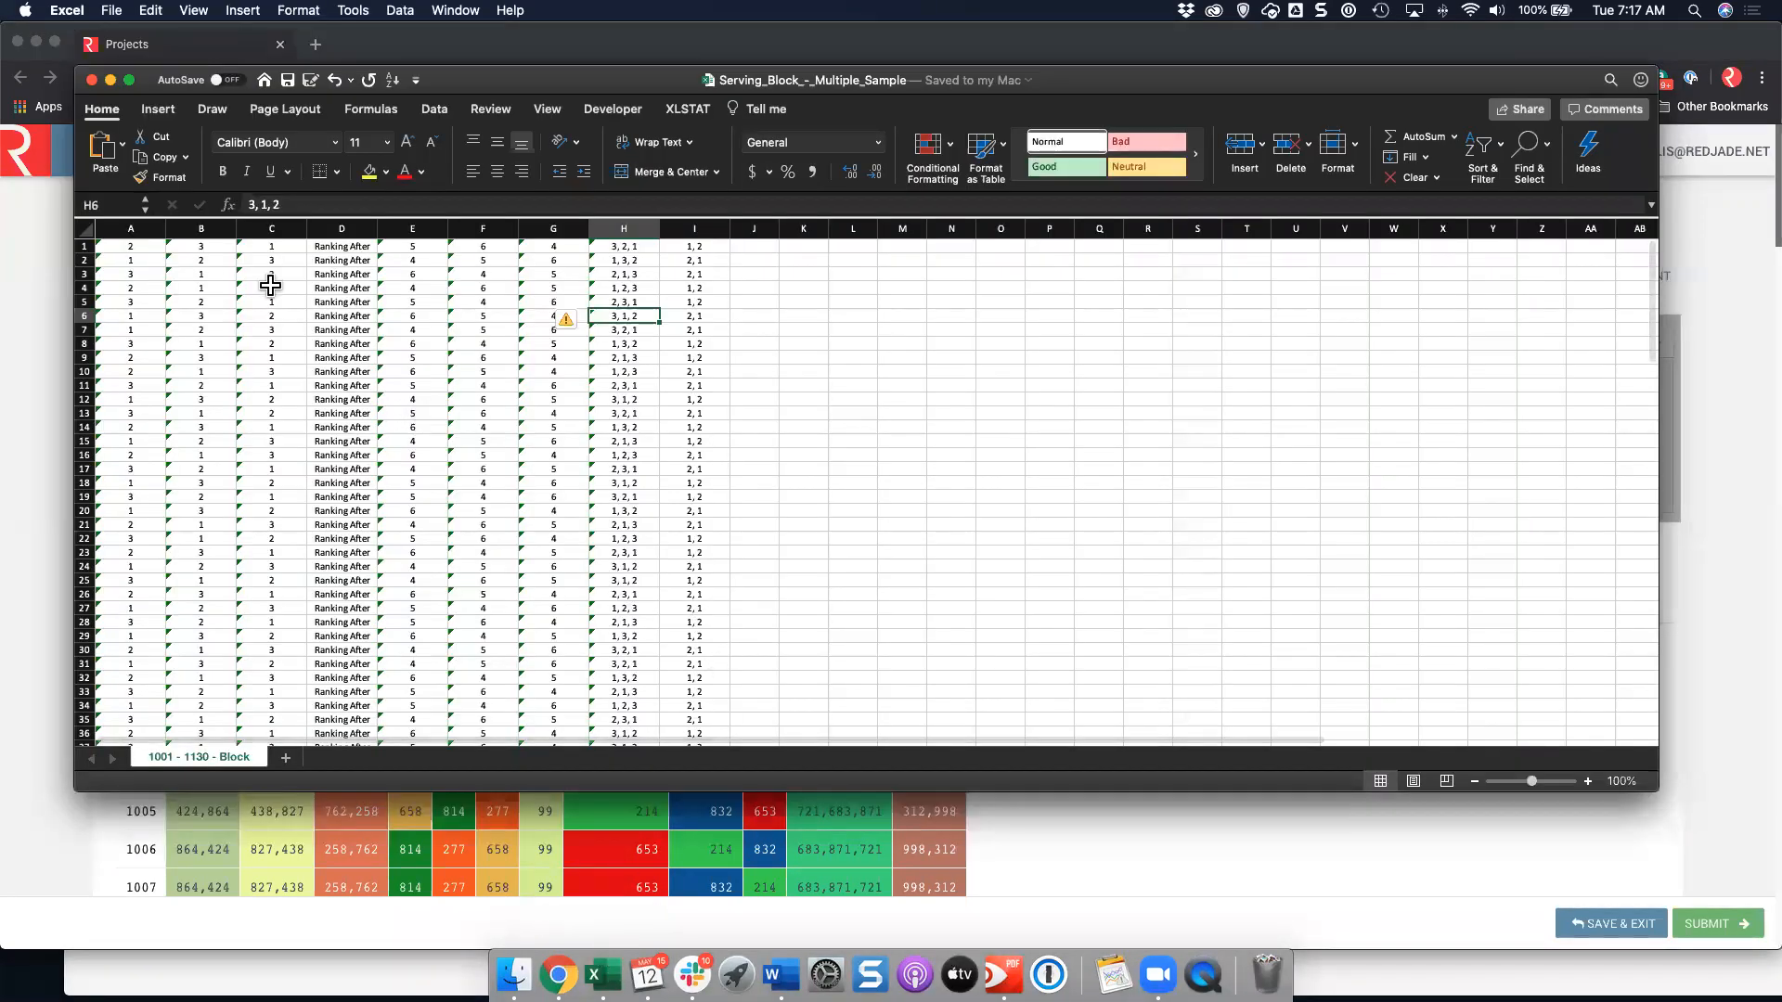
pyautogui.moveTo(85, 794); pyautogui.dragTo(84, 850)
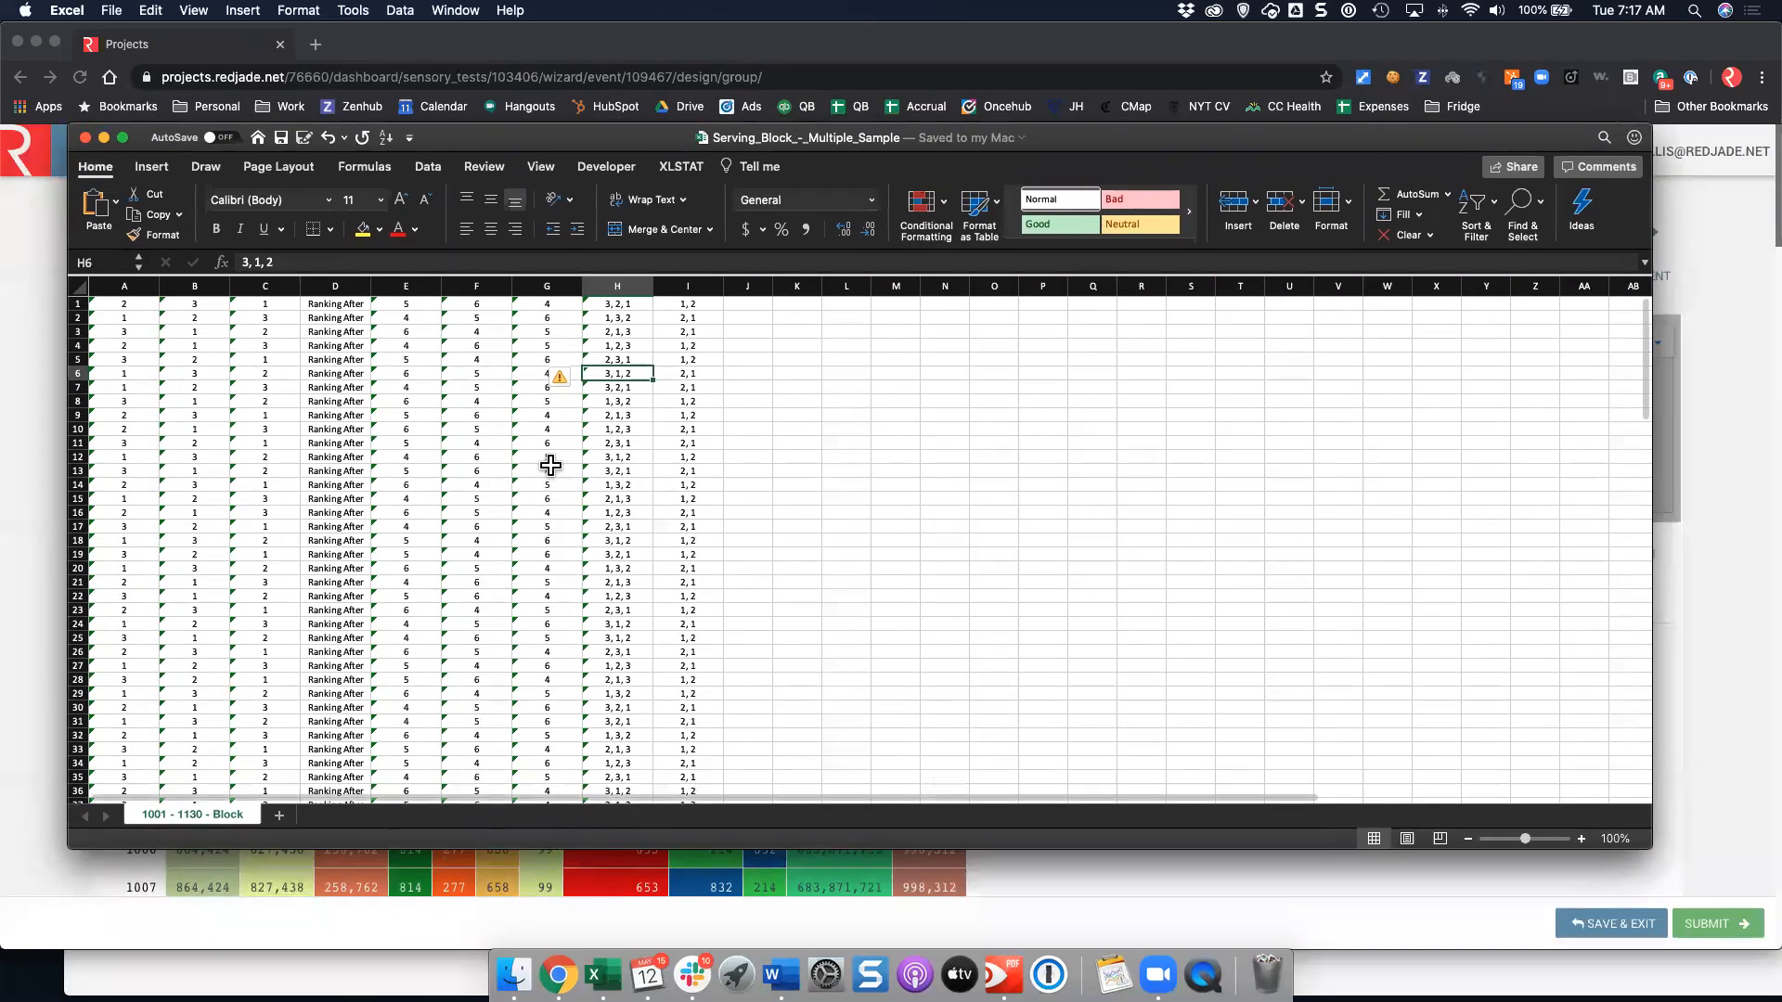
pyautogui.click(406, 343)
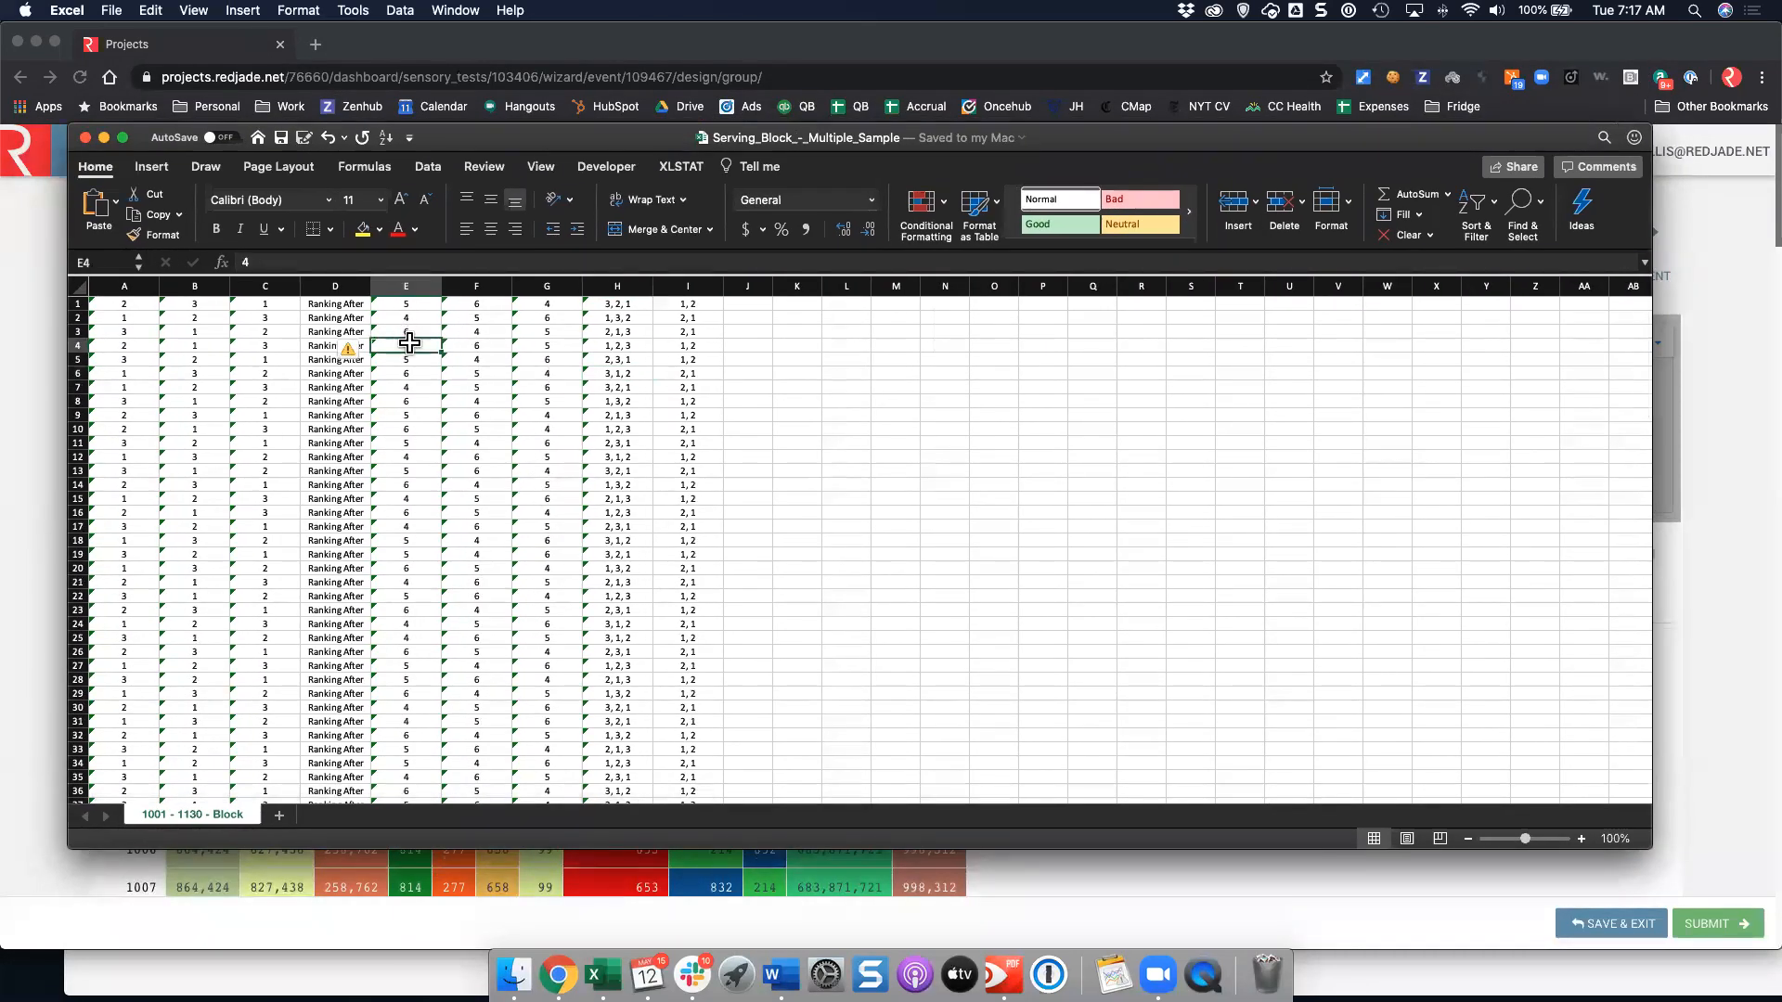
pyautogui.click(130, 303)
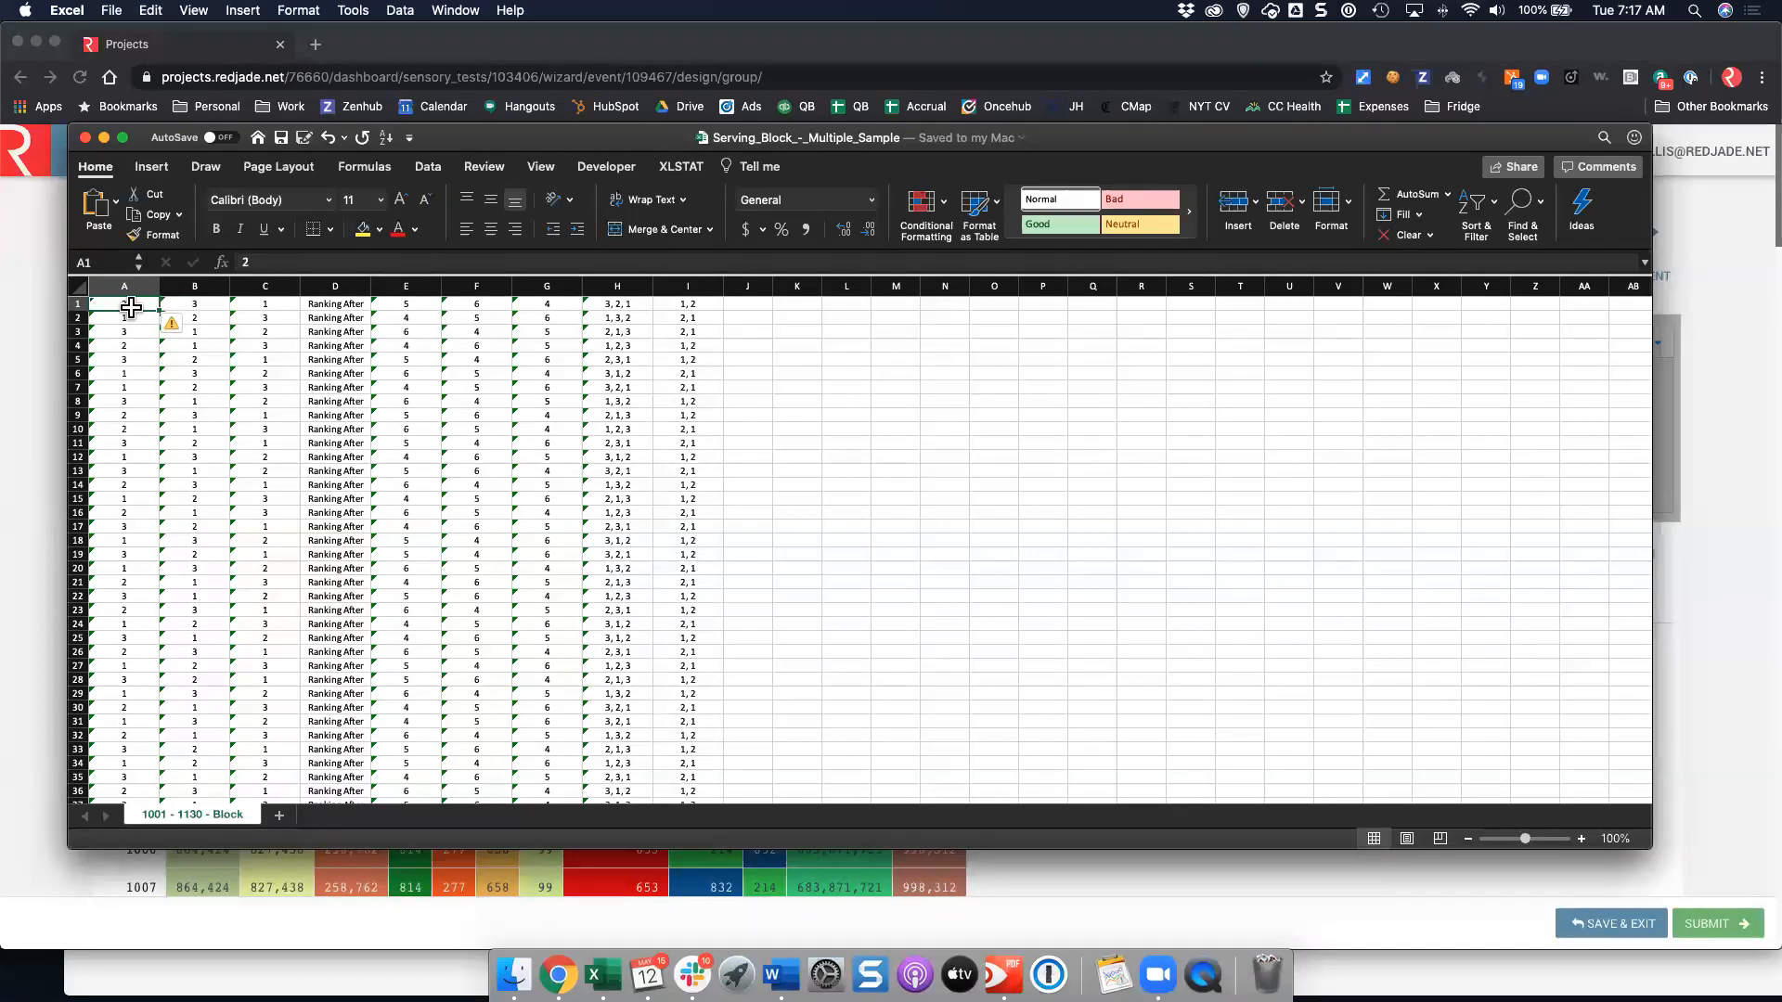
pyautogui.click(320, 305)
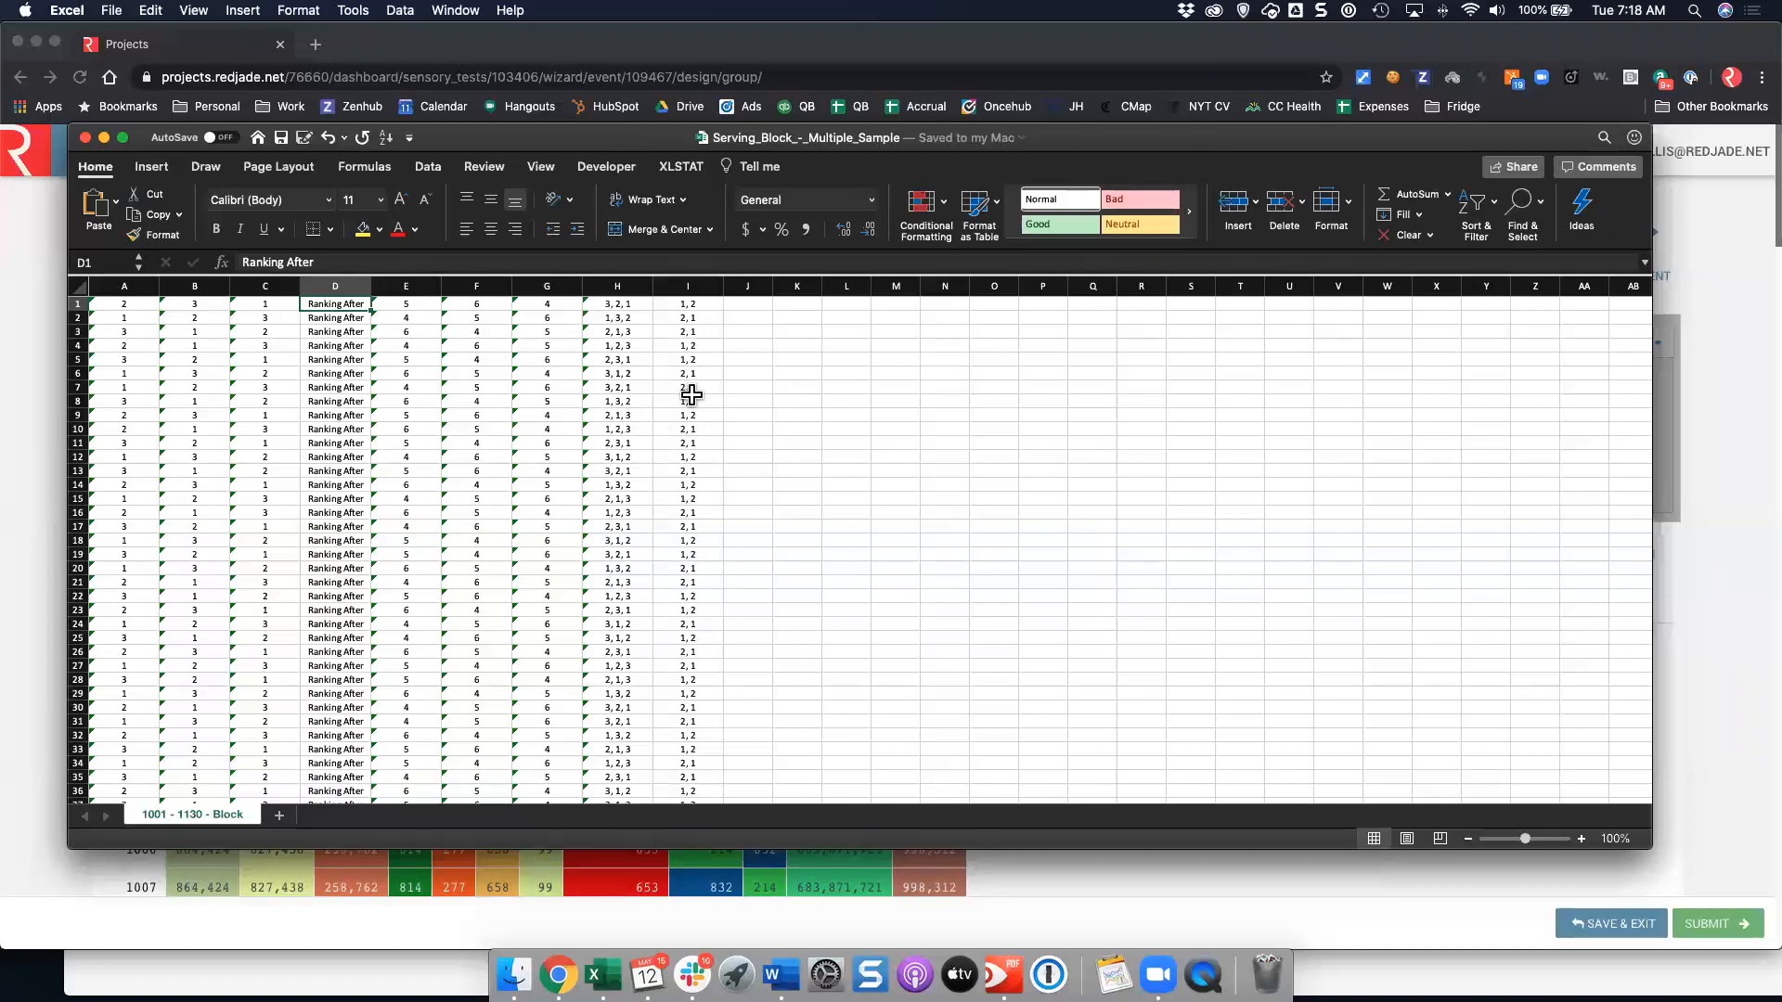
pyautogui.click(599, 302)
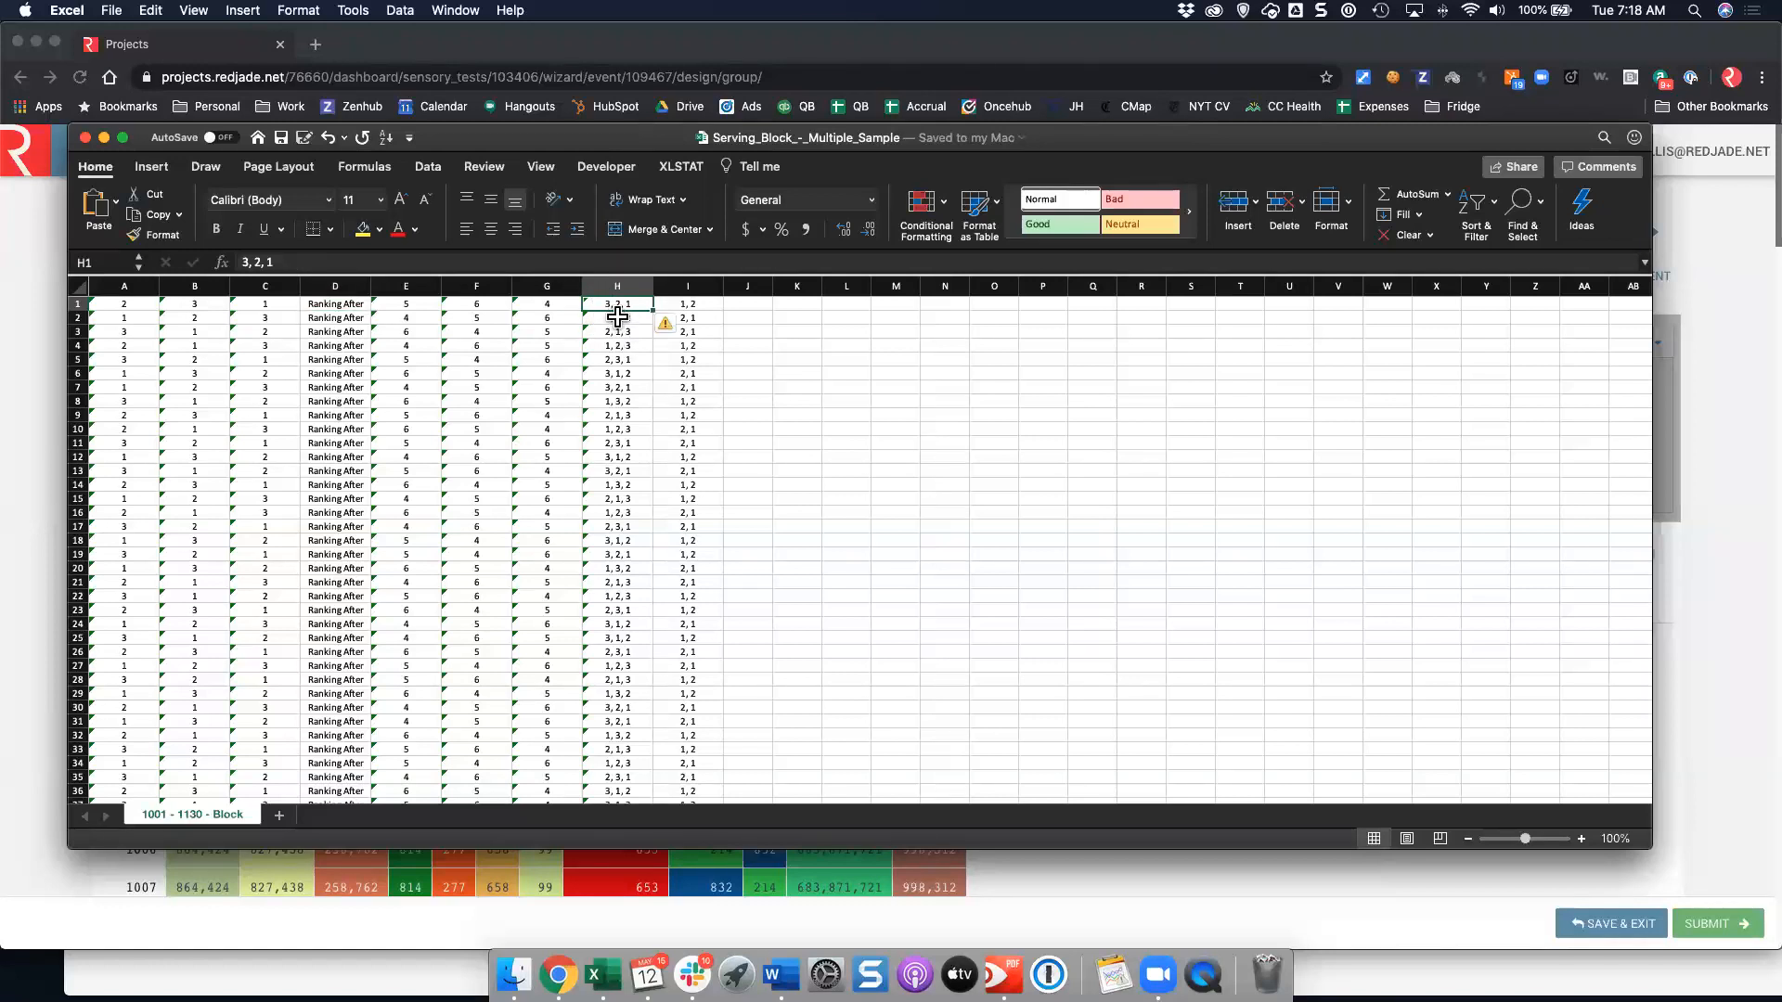
pyautogui.click(684, 306)
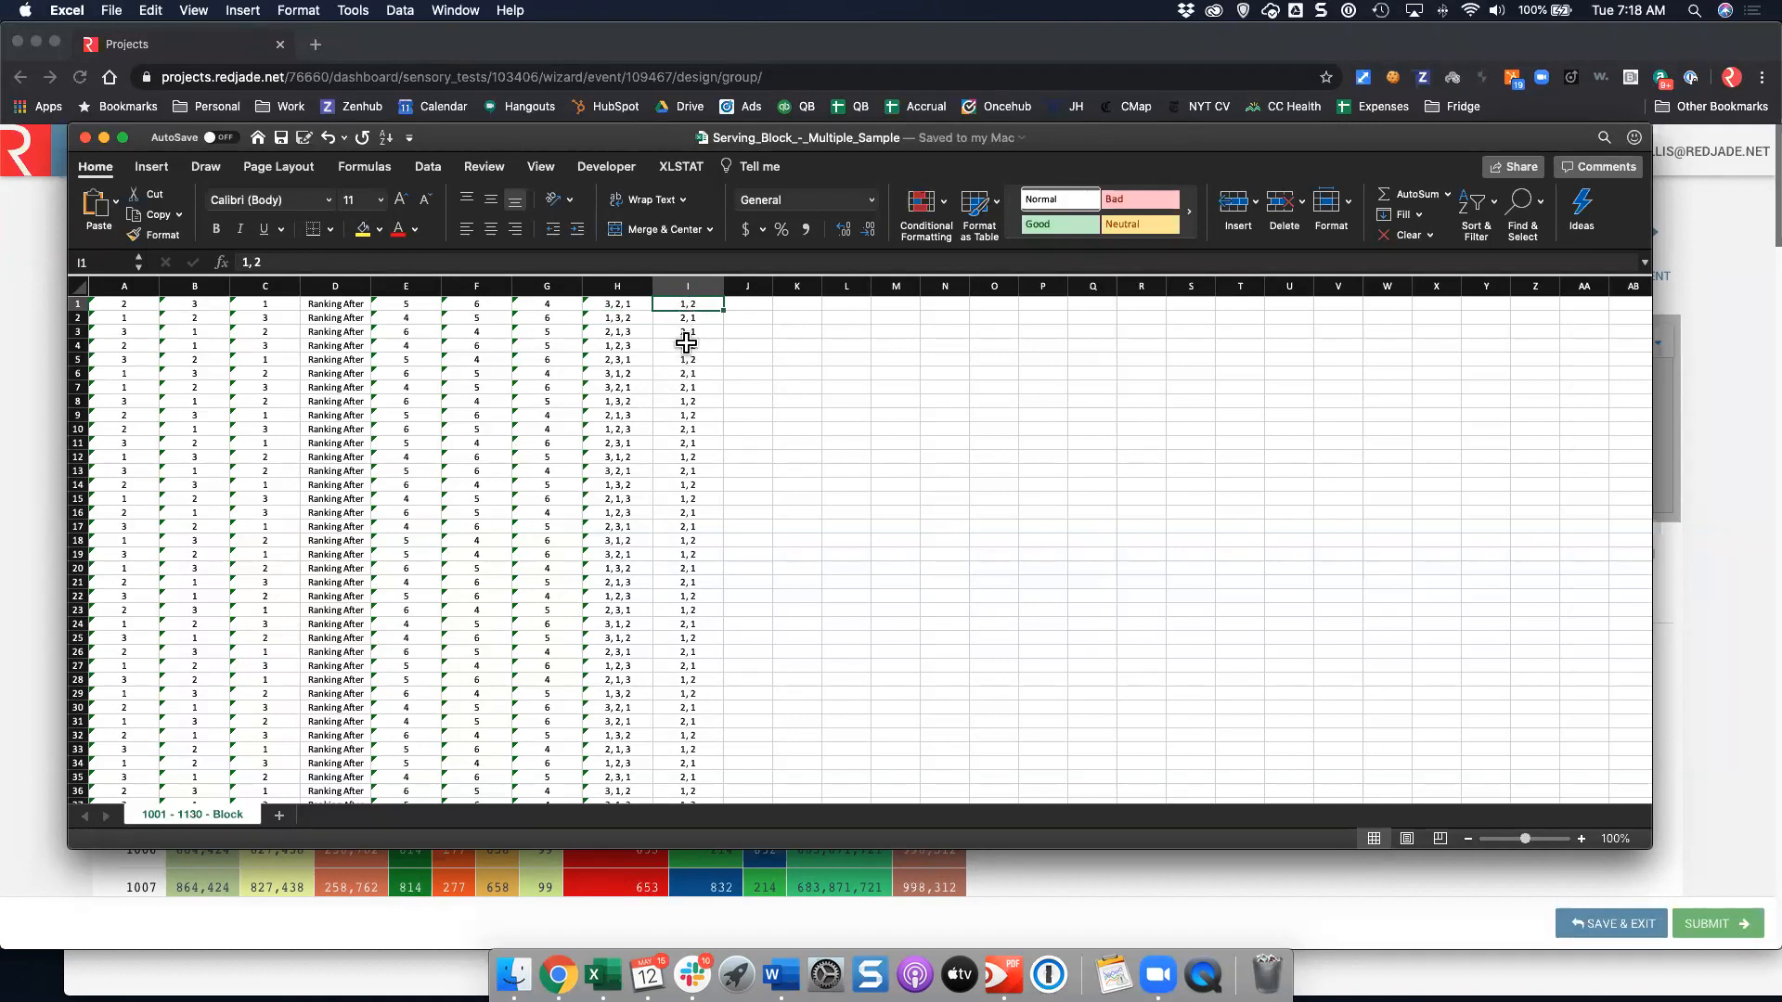
pyautogui.click(50, 362)
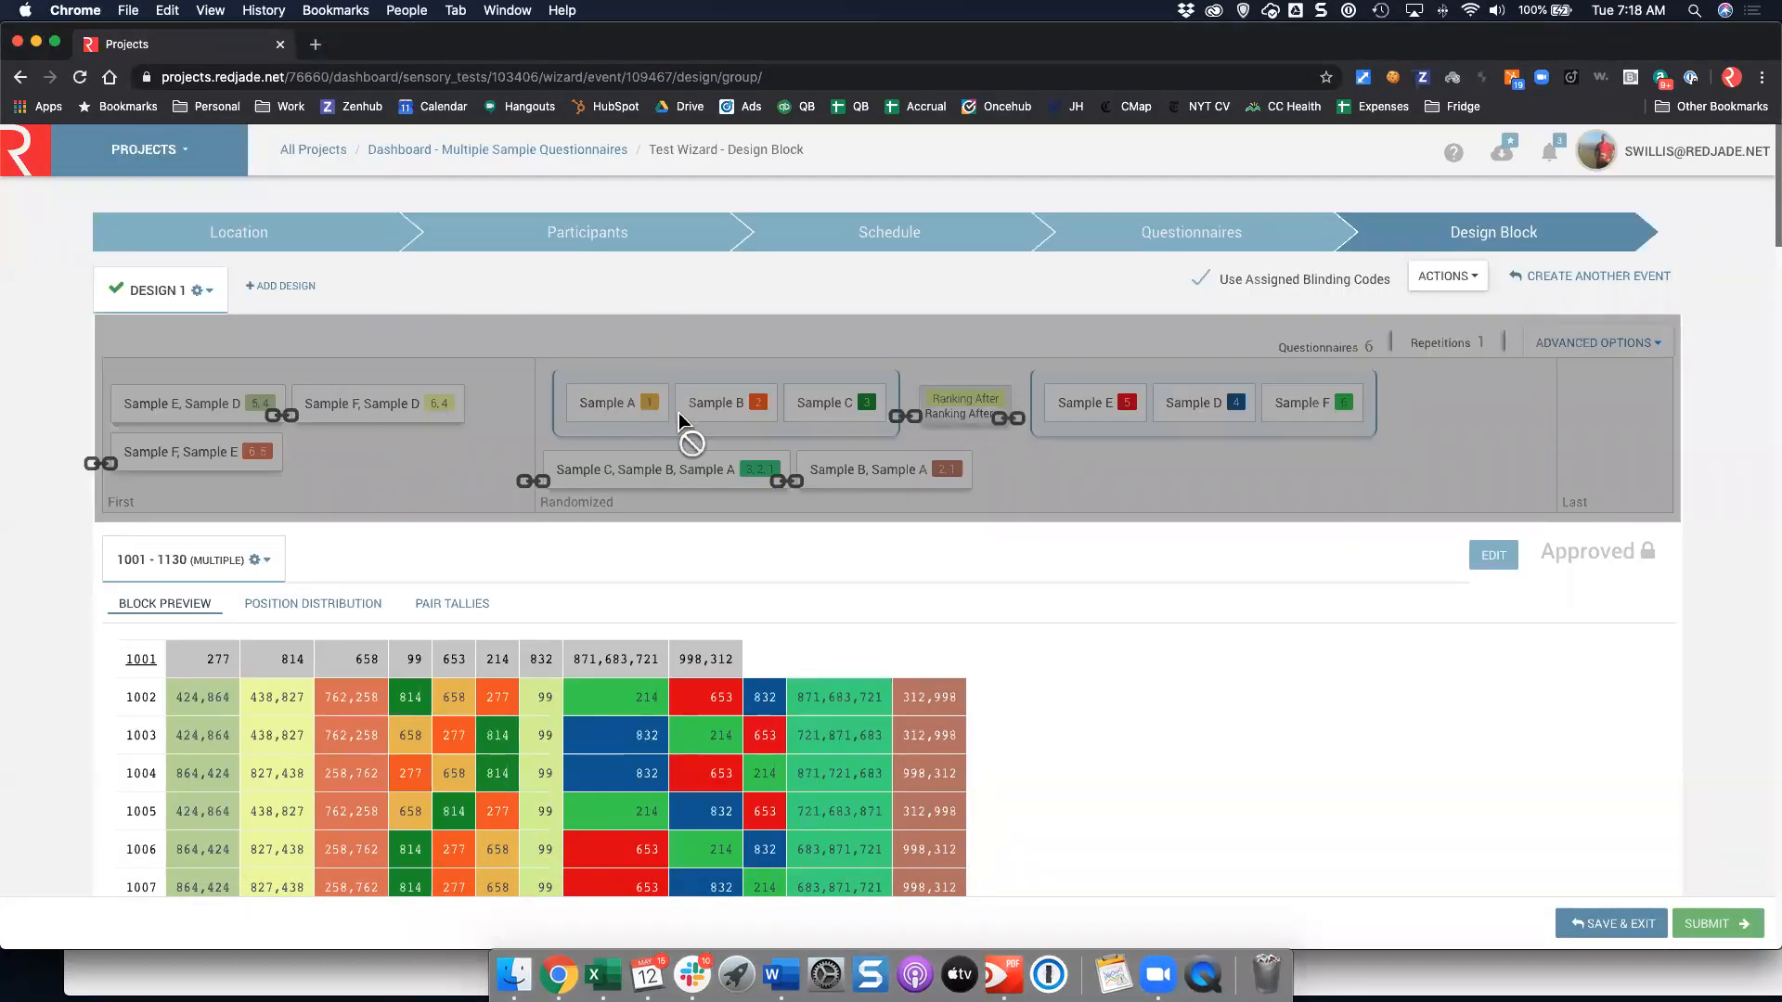